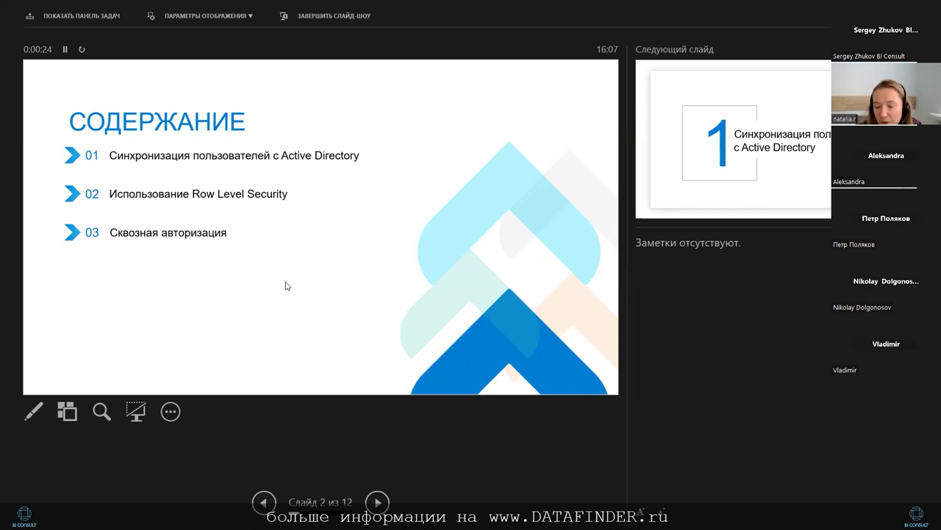
- Advance the slide show from slide 2 to slide 4 on AD setup
click(377, 501)
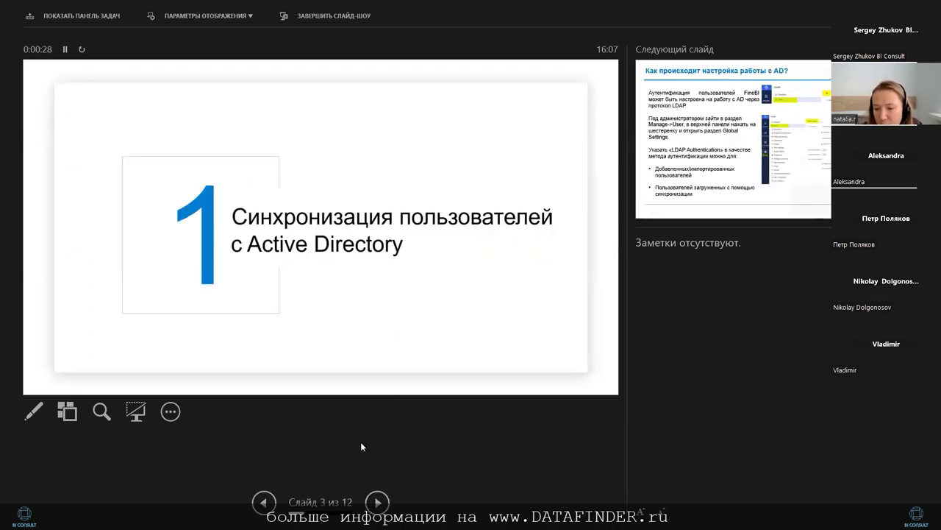
click(377, 501)
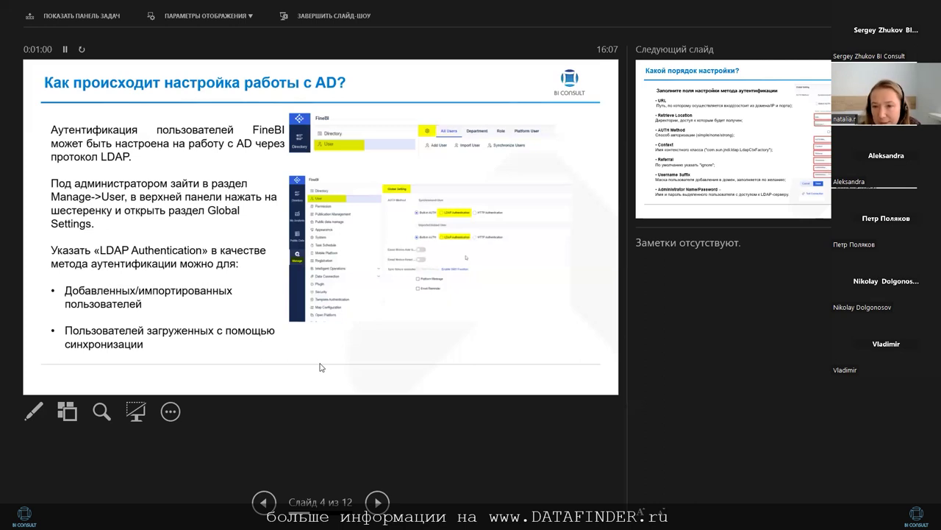
- Move to slide 6 on synchronization methods and exit the slide show
key(Right)
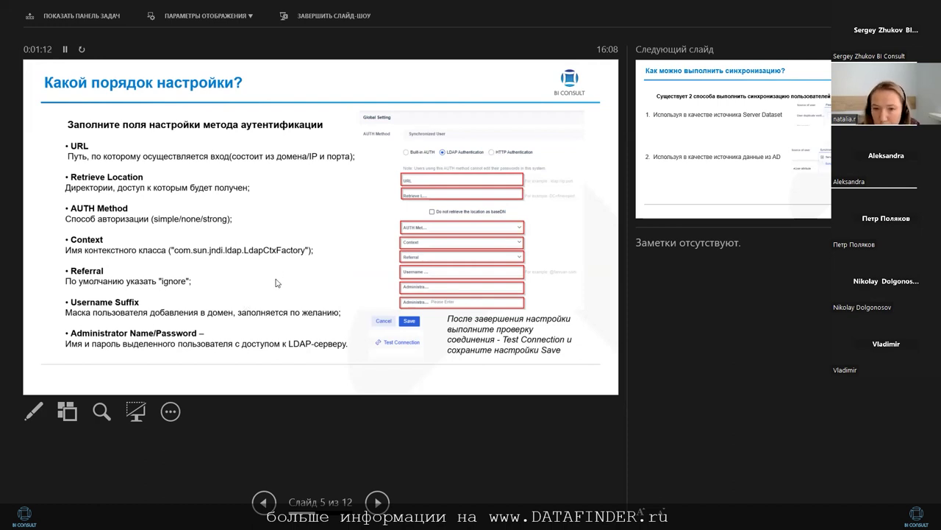
click(277, 281)
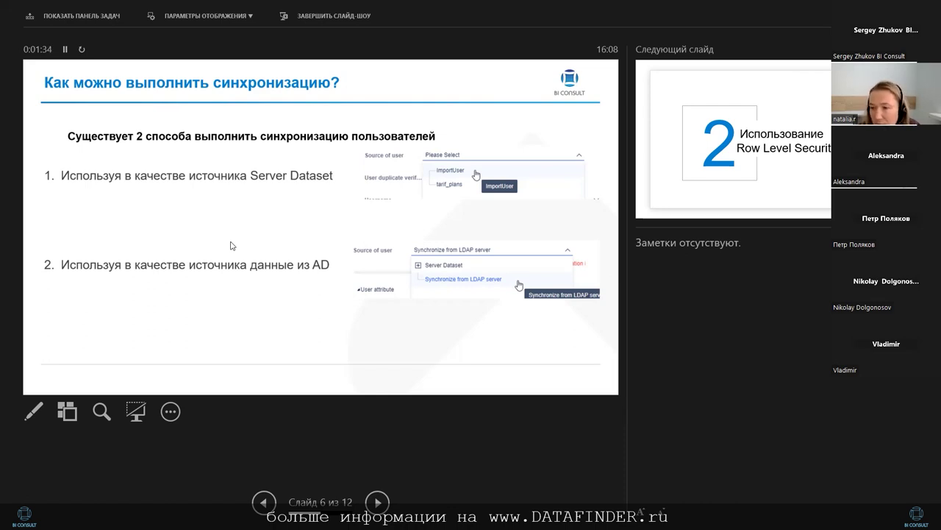
key(Right)
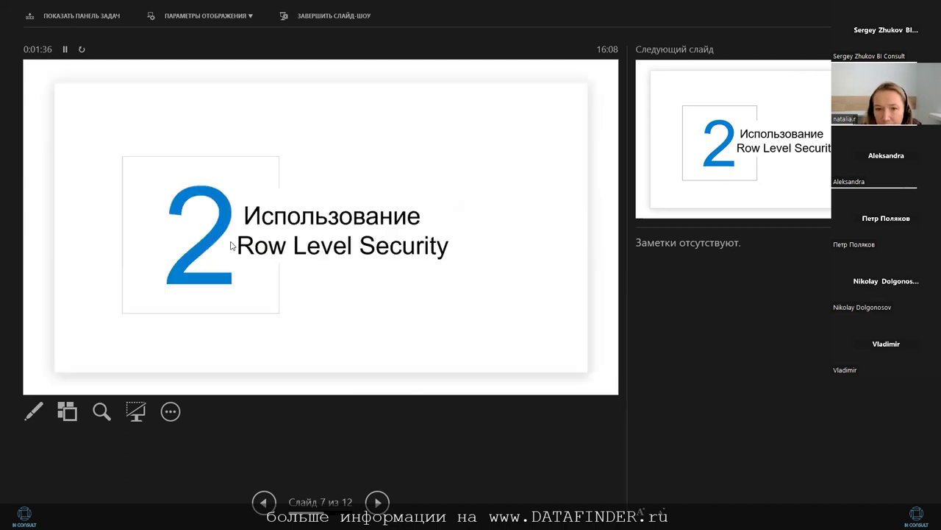
key(Left)
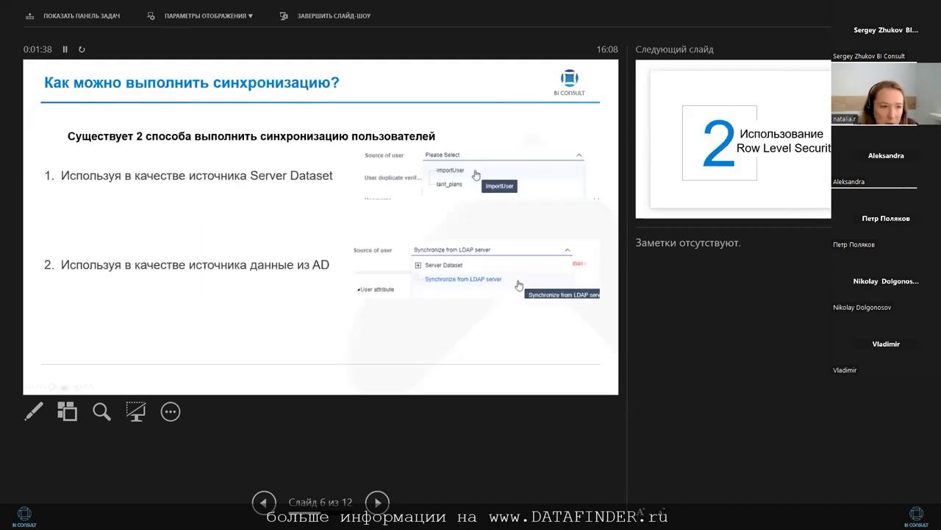
key(Escape)
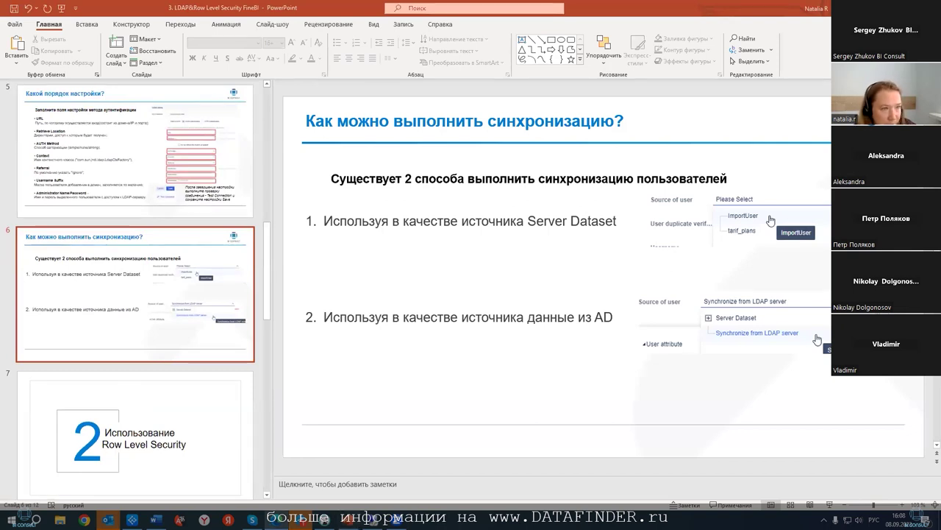
- In maximized Chrome, open FineBI's User management, review the global settings, and return to All Users
key(alt+Tab)
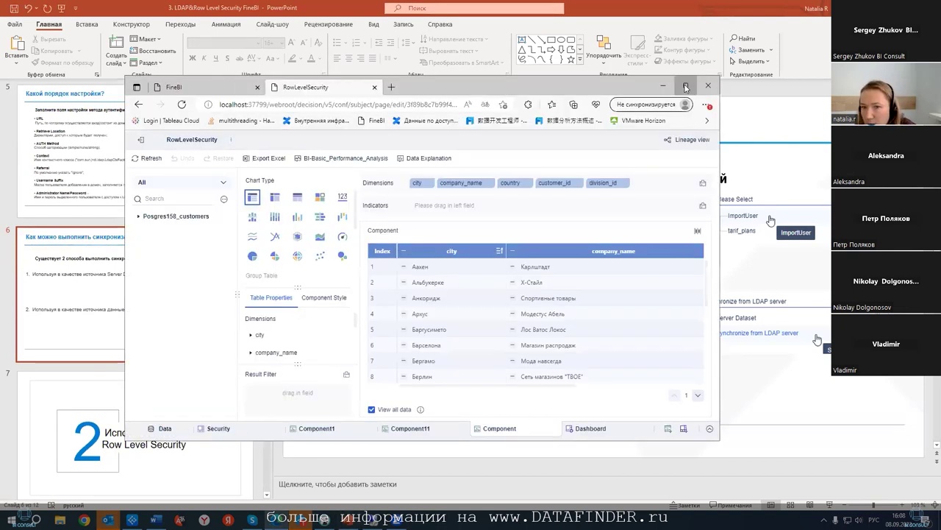
click(685, 85)
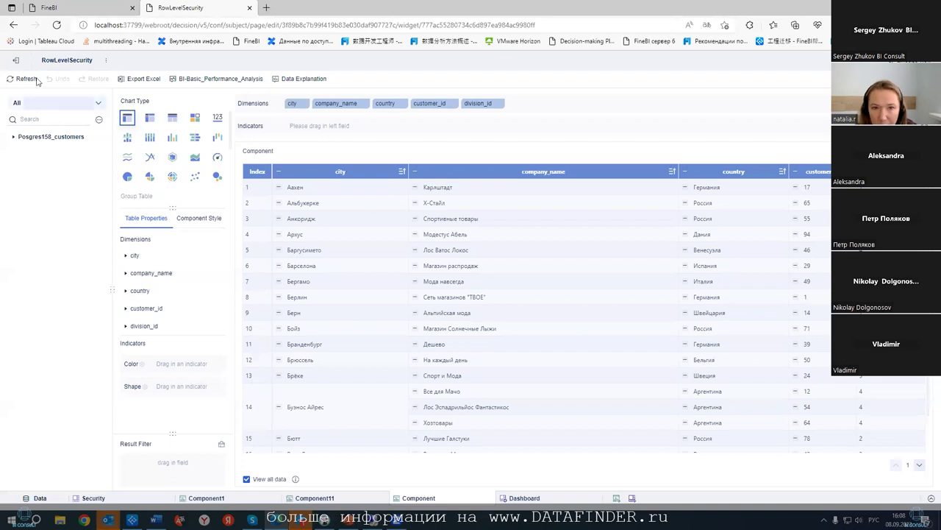
click(74, 11)
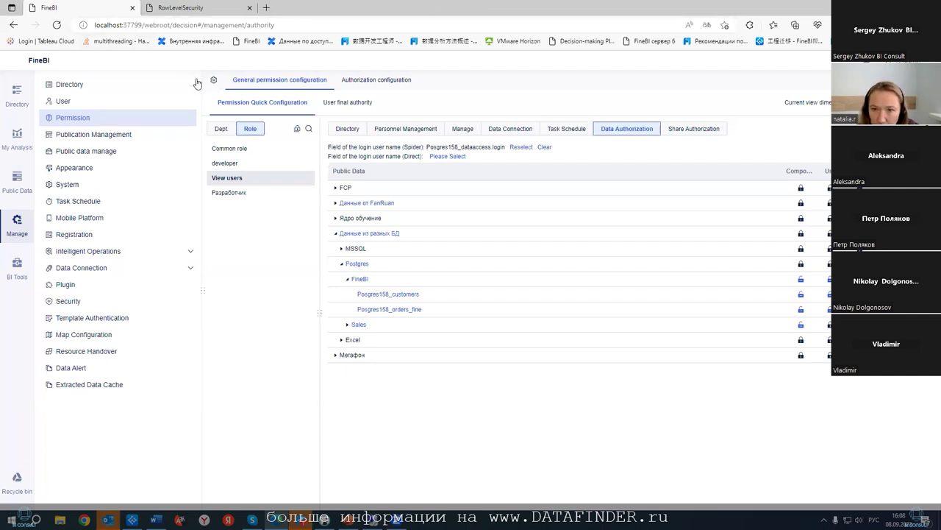
click(112, 100)
click(212, 79)
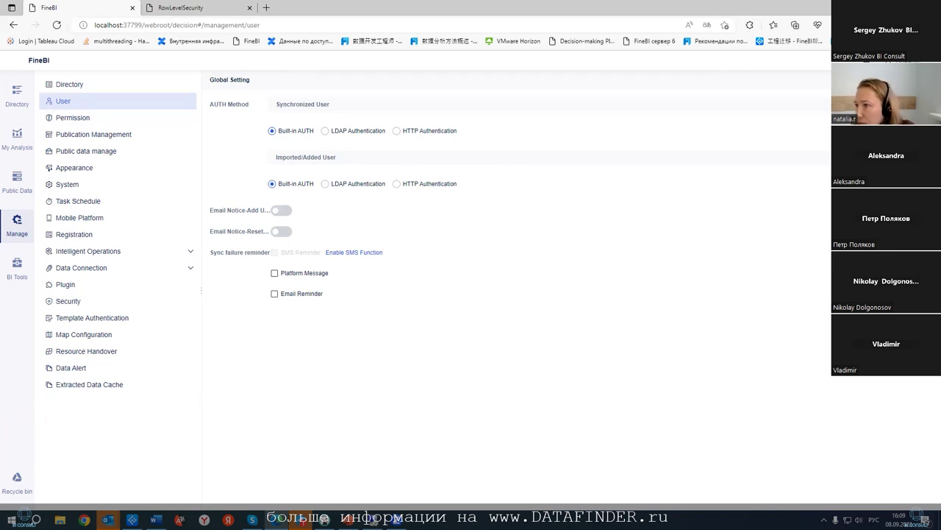
click(343, 84)
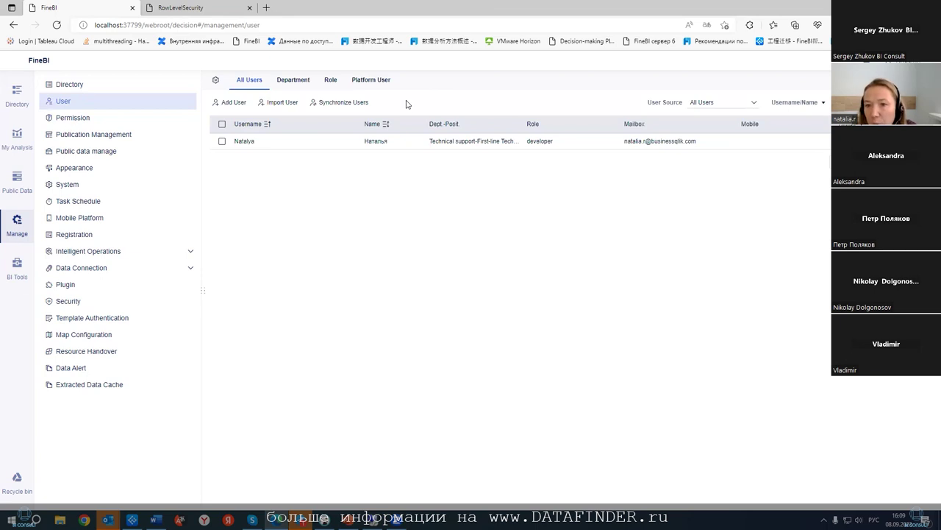
click(233, 102)
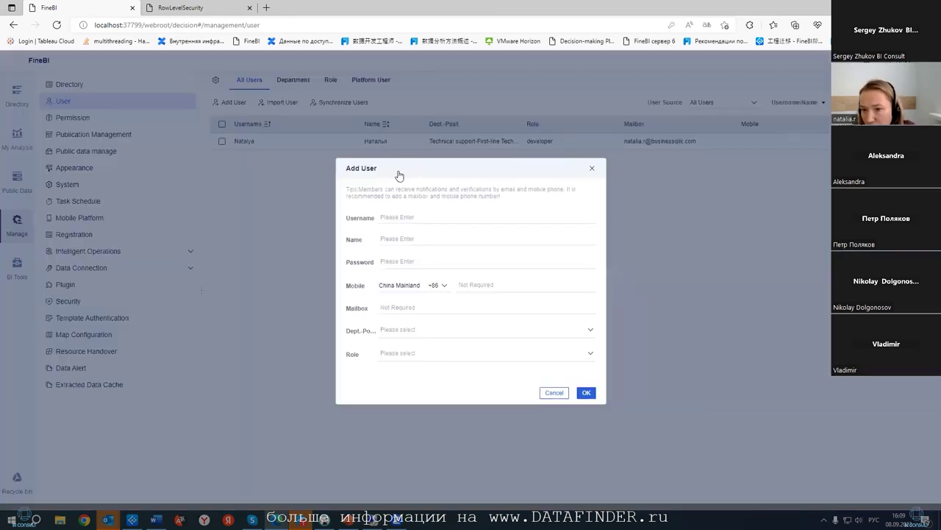
click(451, 215)
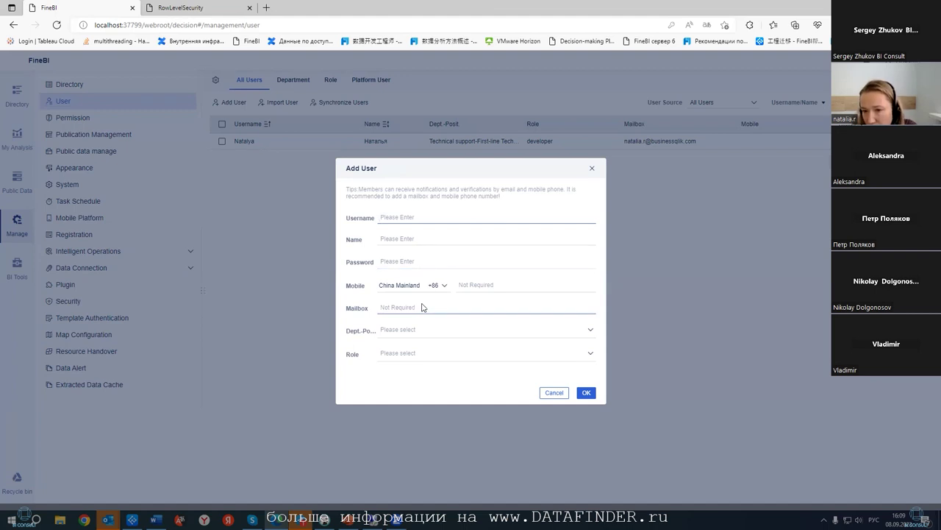
click(586, 392)
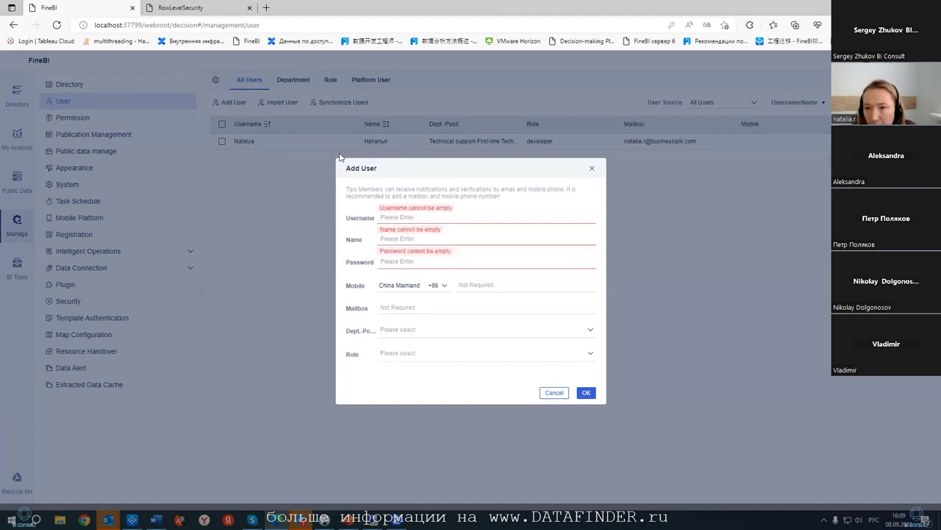
click(553, 392)
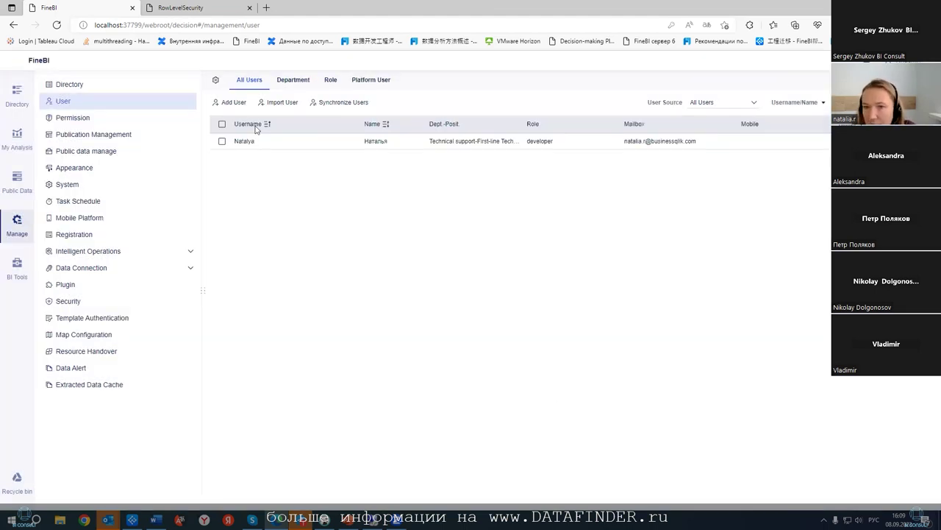
click(277, 103)
click(479, 237)
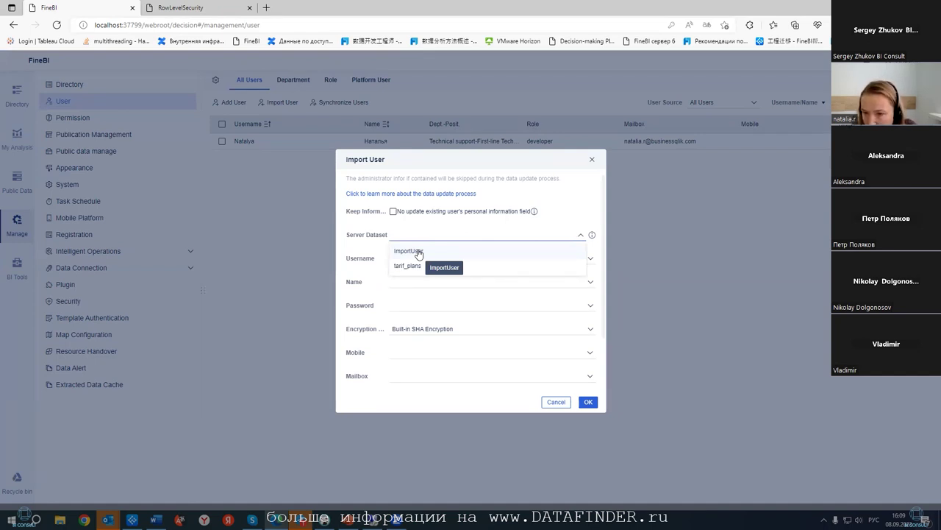
click(402, 310)
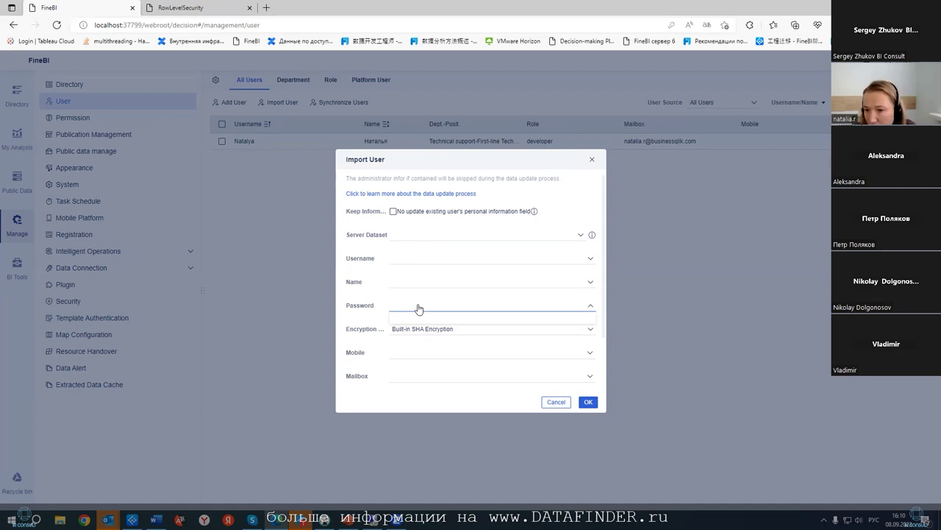
click(583, 379)
click(556, 402)
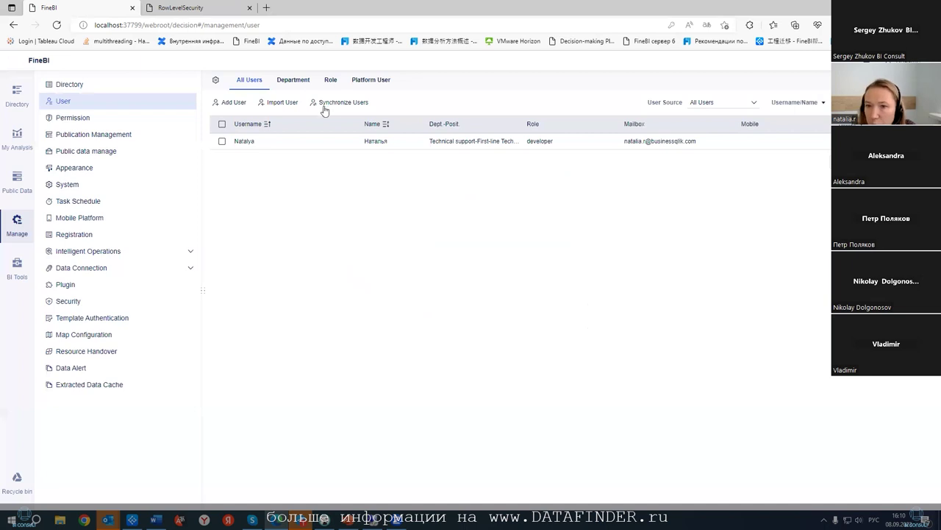
click(326, 103)
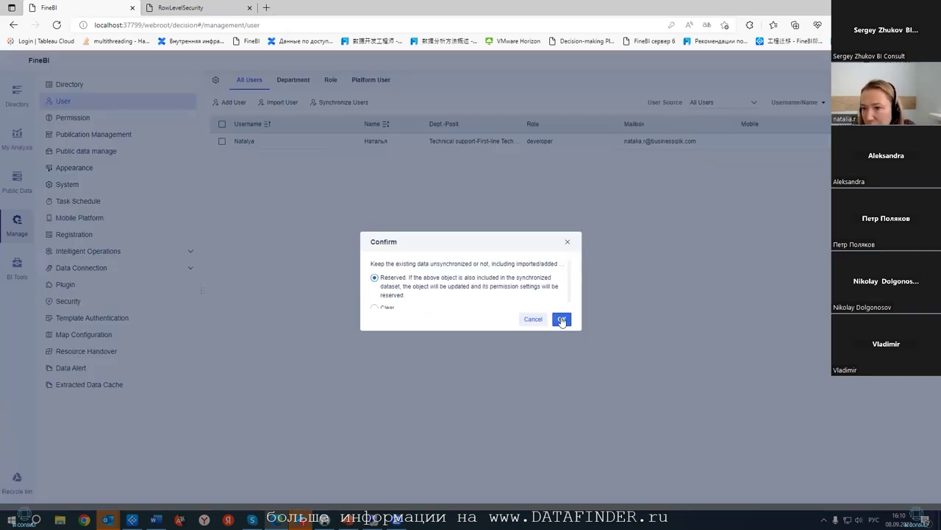
click(561, 319)
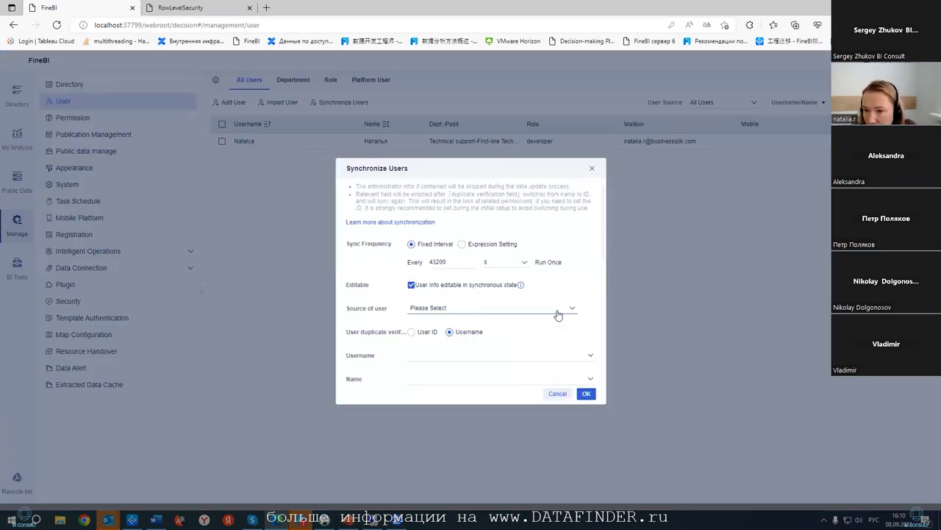
click(556, 310)
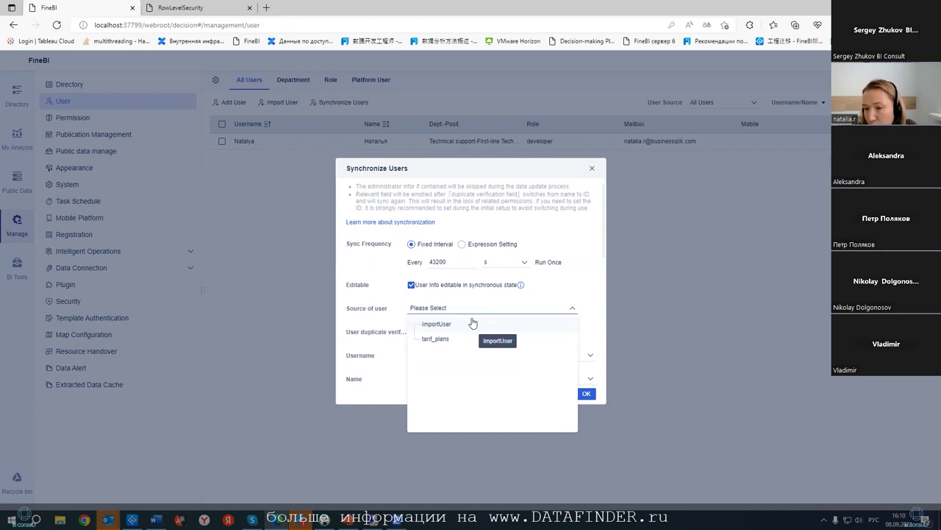
click(655, 252)
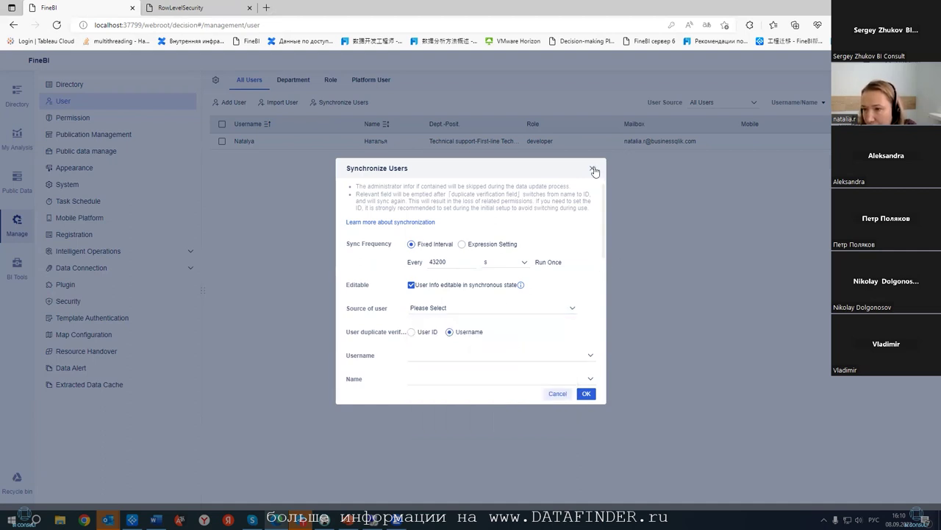
click(594, 170)
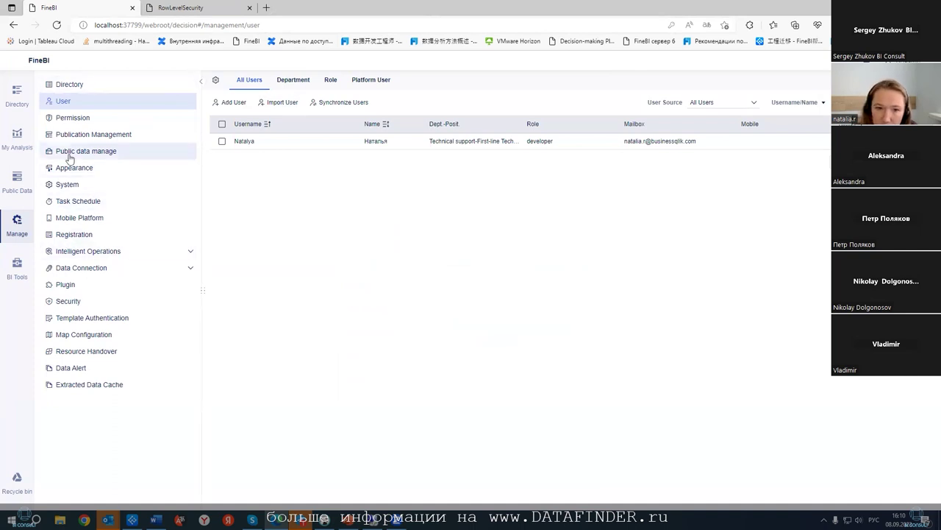
- Choose LDAP authentication and paste the server URL and base DN DC=fine,DC=local
click(216, 81)
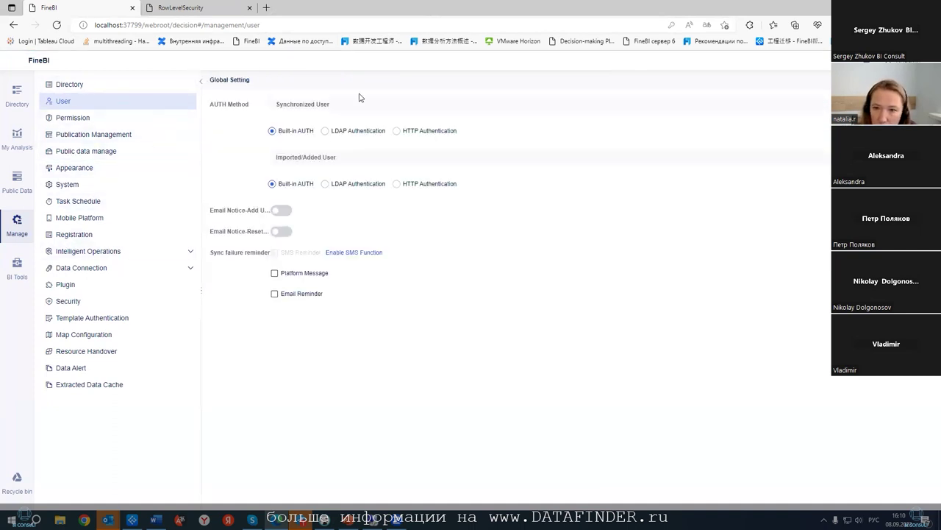
click(326, 131)
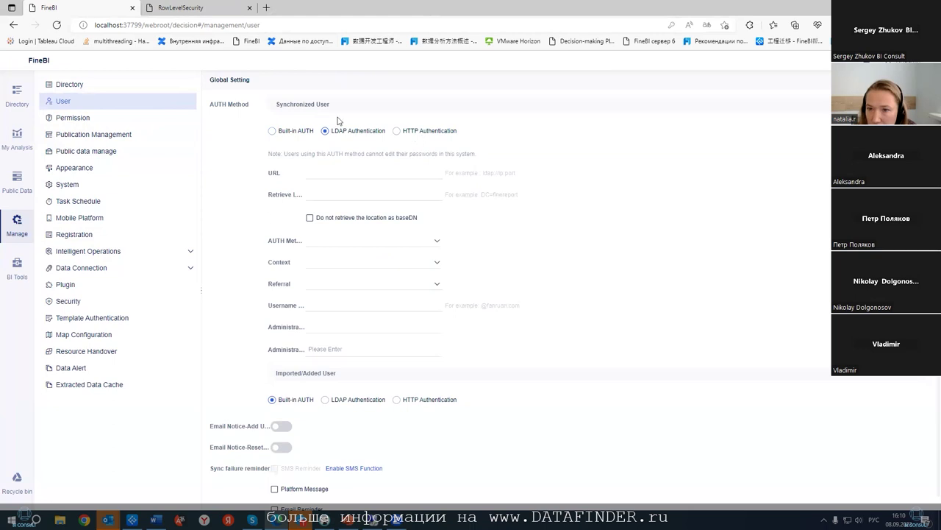
click(318, 178)
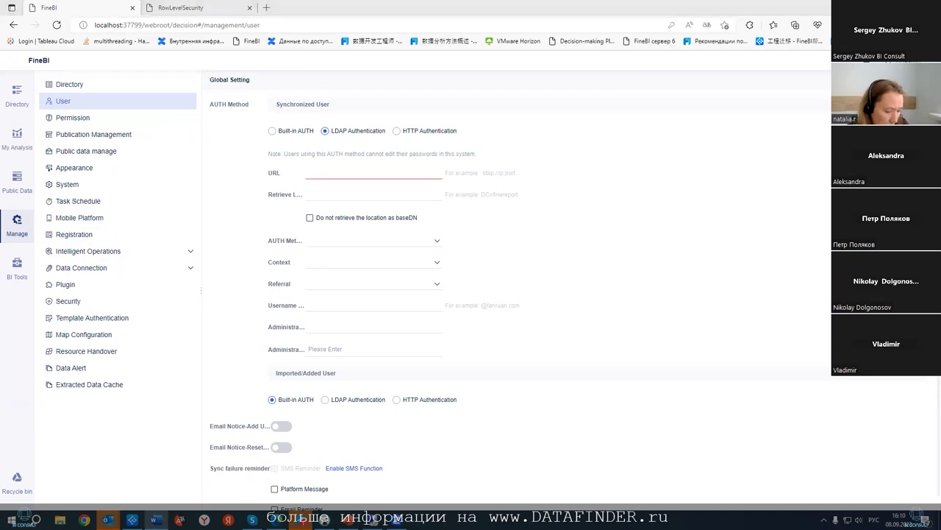
click(326, 184)
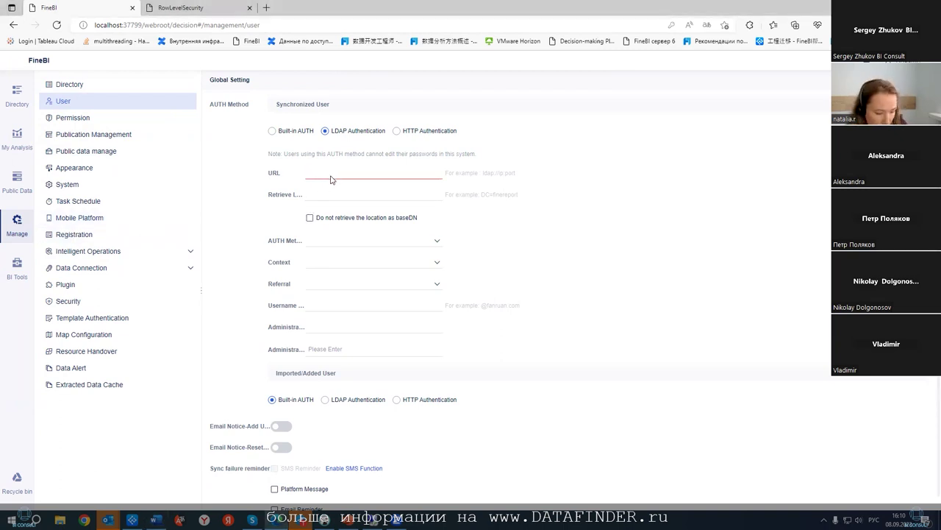
text(ldap://10.1.56.36:389)
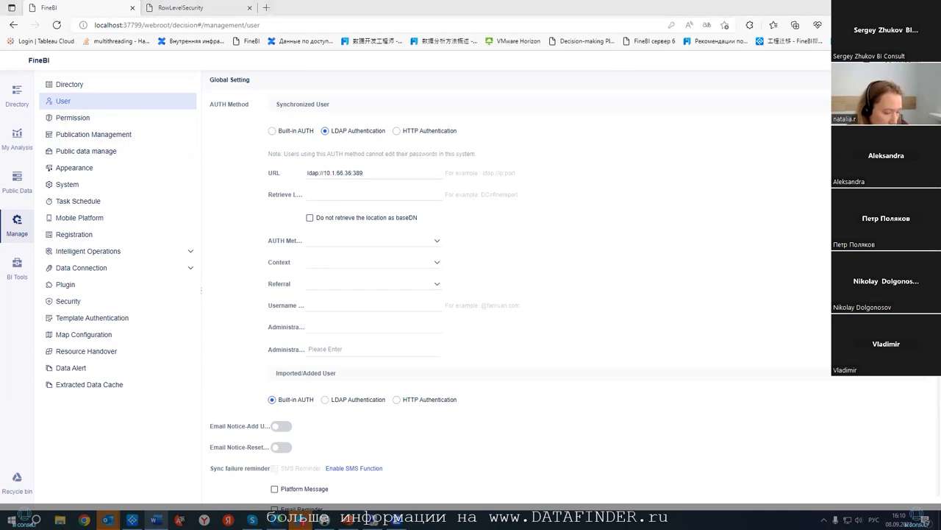
click(326, 201)
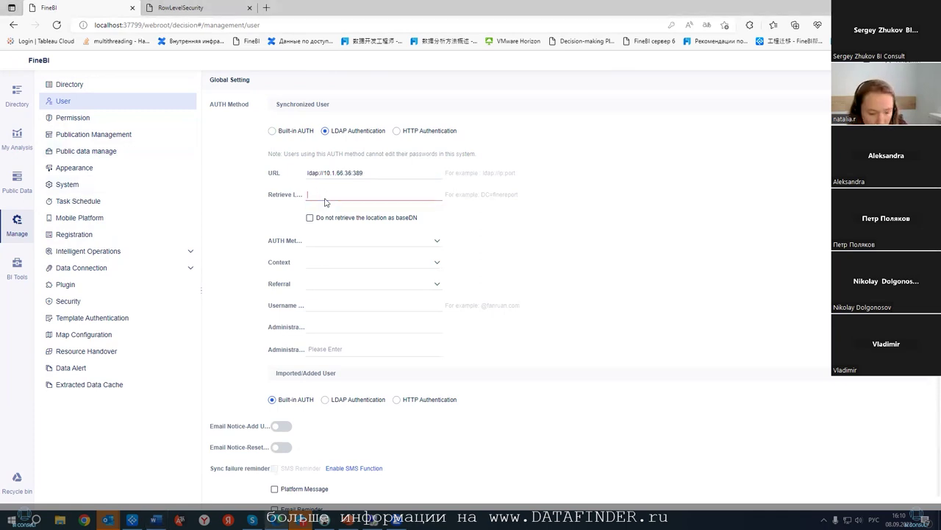
text(DC=fine,DC=local)
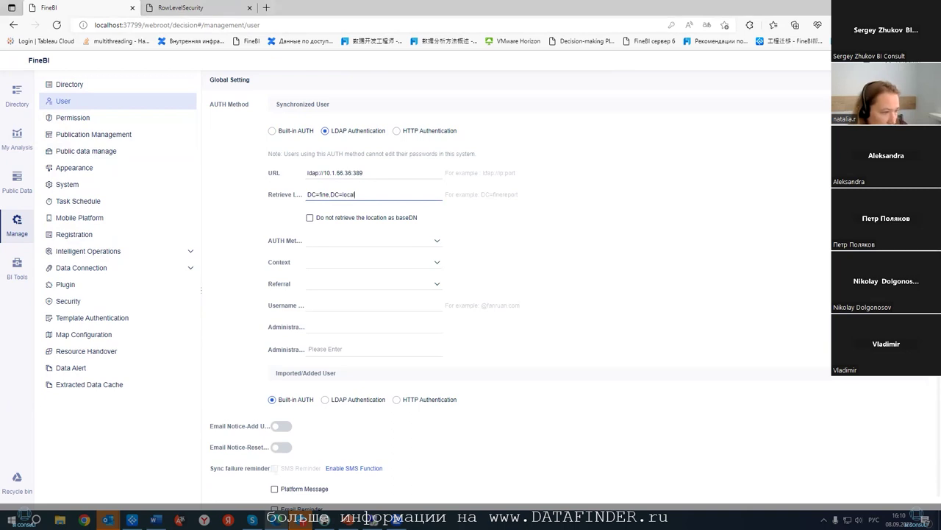
- Paste the domain administrator account and its password from the notes document
key(alt+Tab)
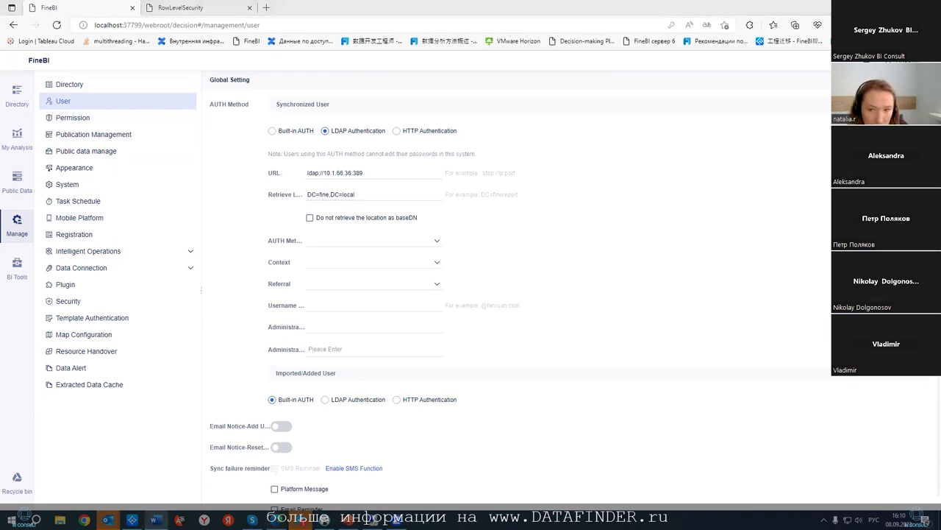
click(341, 326)
key(ctrl+v)
click(340, 348)
key(alt+Tab)
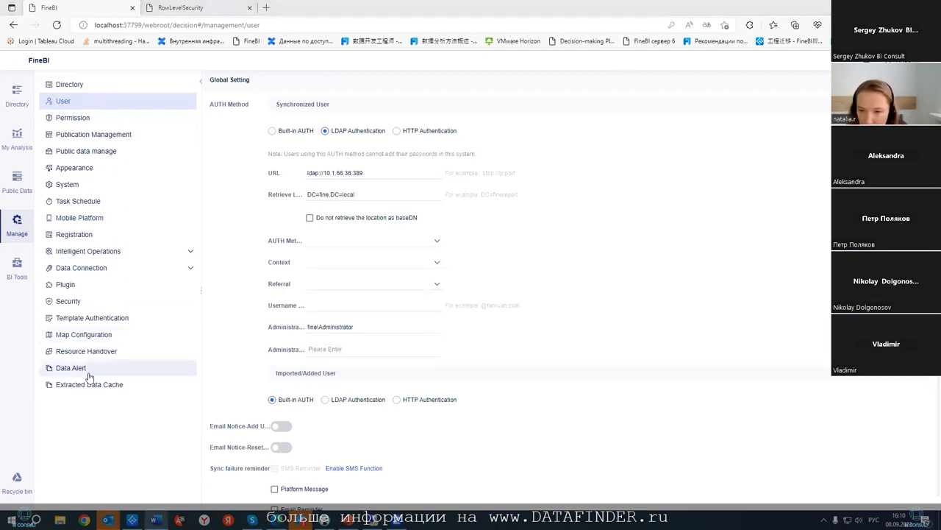
click(347, 349)
key(ctrl+v)
- Set auth method simple, context LdapCtxFactory, referral ignore, and test the connection
click(435, 241)
click(337, 258)
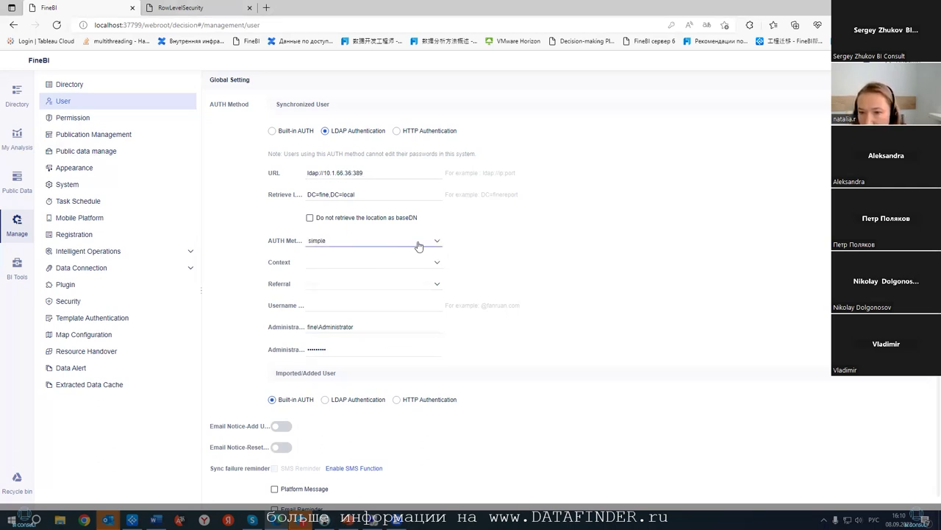
click(392, 262)
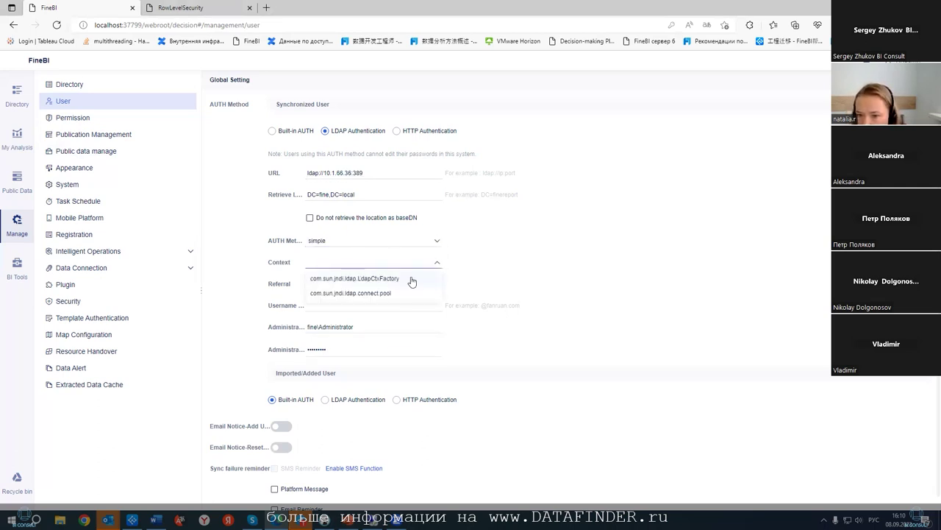
click(412, 279)
click(351, 283)
click(347, 314)
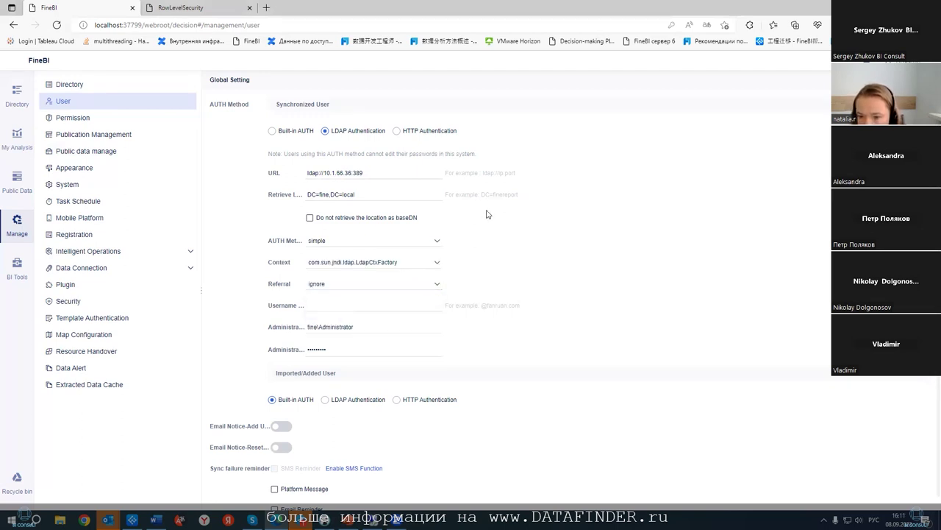
click(768, 153)
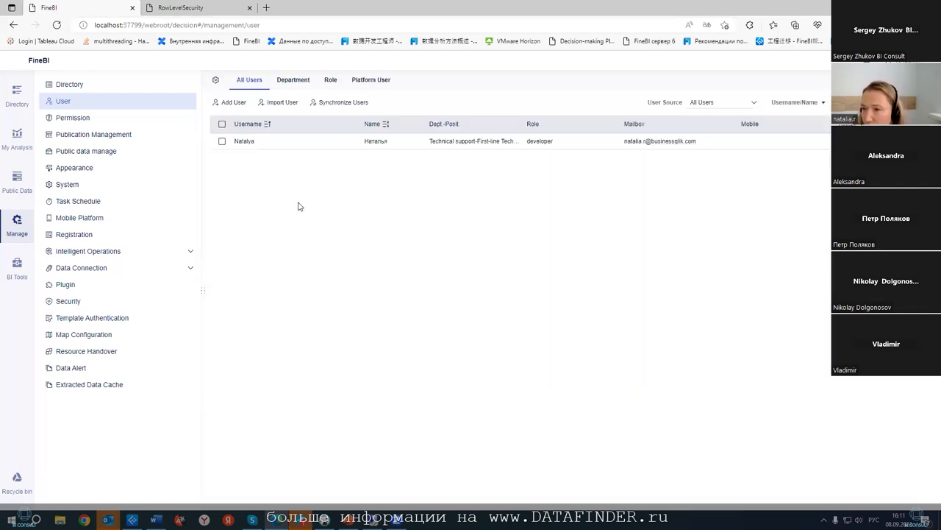
- Start user synchronization, keep existing users, and use ImportUser as the source
click(339, 103)
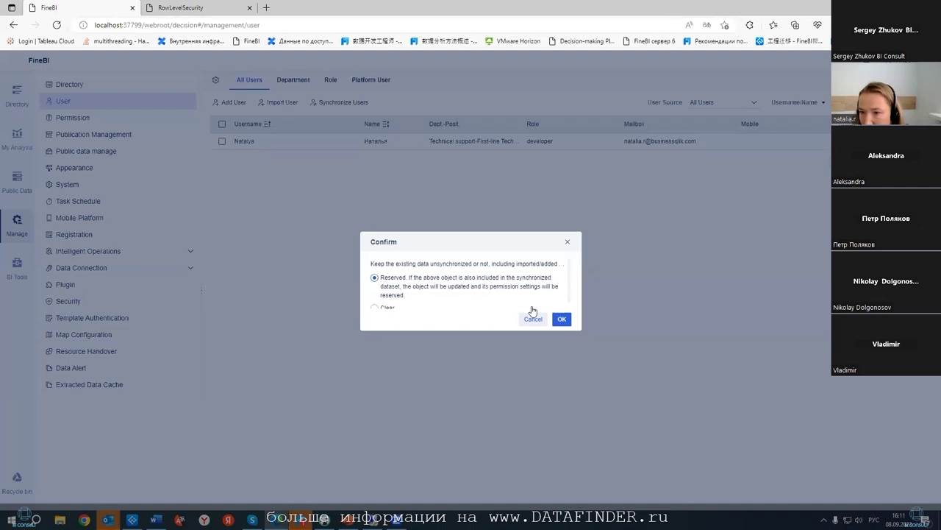
click(562, 320)
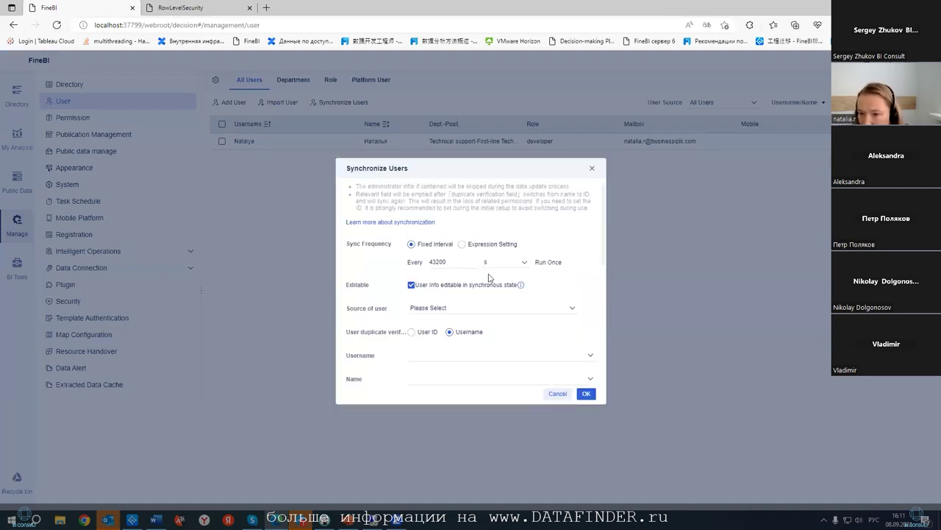
click(475, 309)
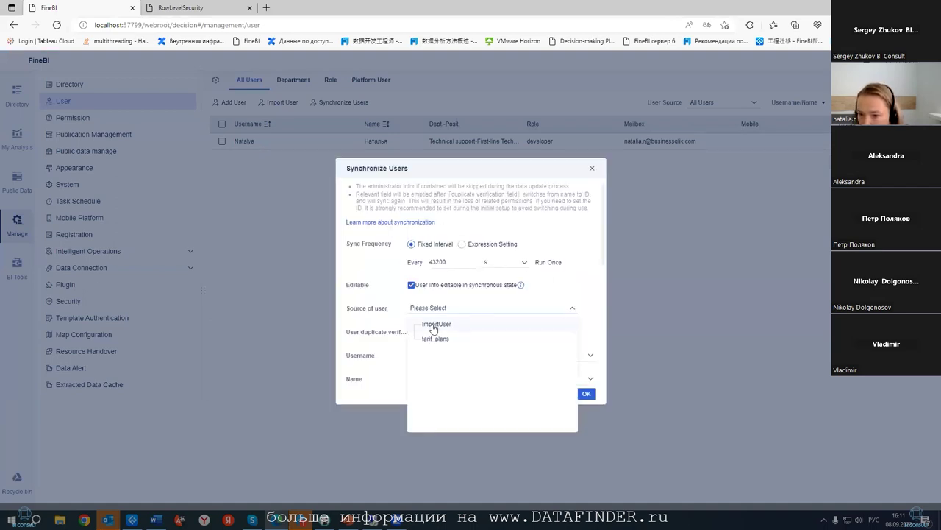
click(434, 323)
- Map username to Username, name to Fullname, and mobile to Mobile
click(505, 357)
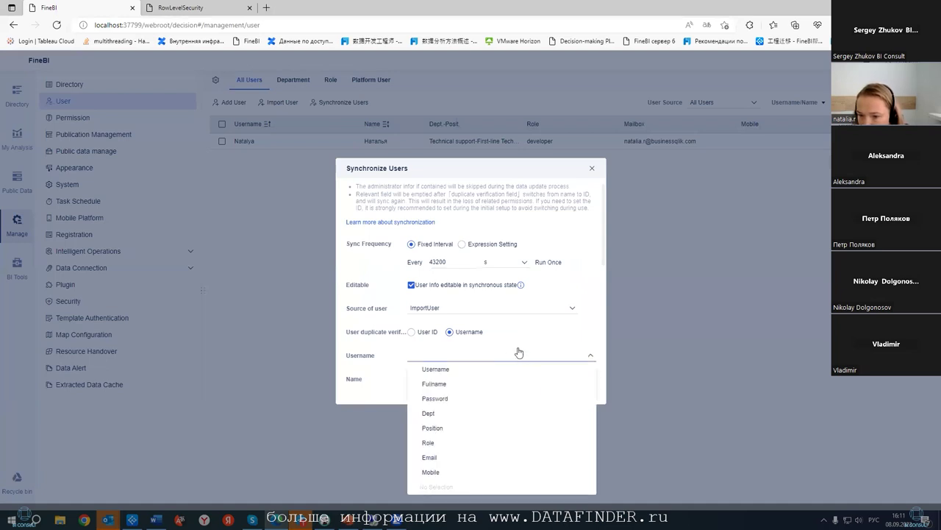
click(473, 369)
click(445, 380)
click(434, 267)
scroll(431, 294, down, 2)
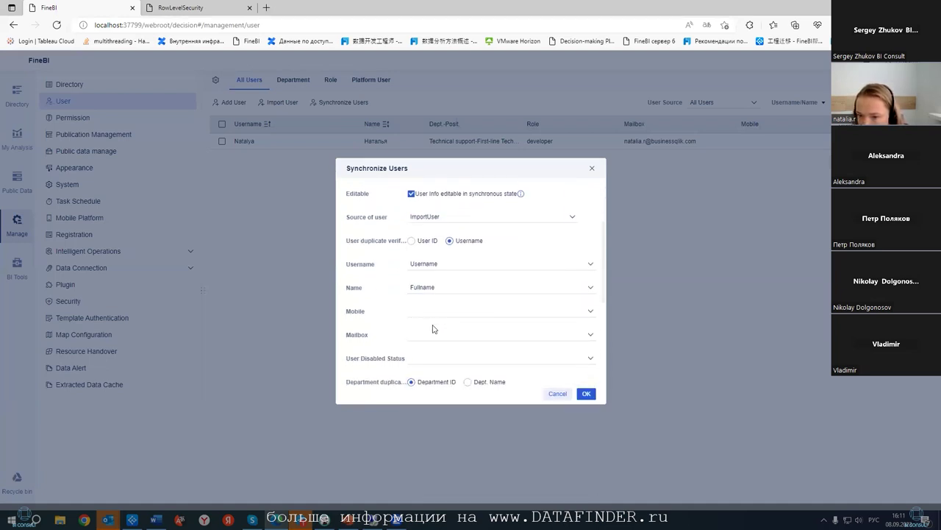
click(434, 312)
click(451, 414)
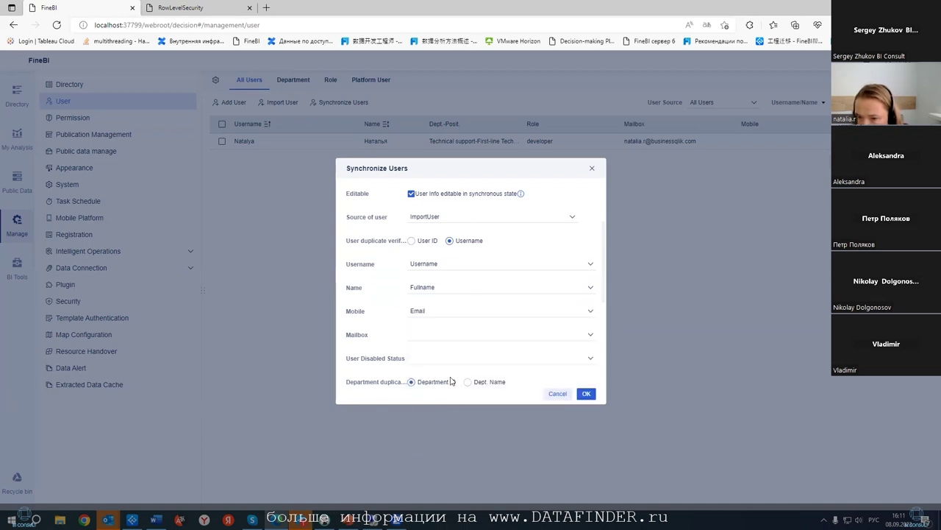
click(521, 316)
click(466, 427)
scroll(450, 361, down, 2)
- Switch department, position and role matching from ID to name
click(428, 345)
click(399, 363)
click(468, 320)
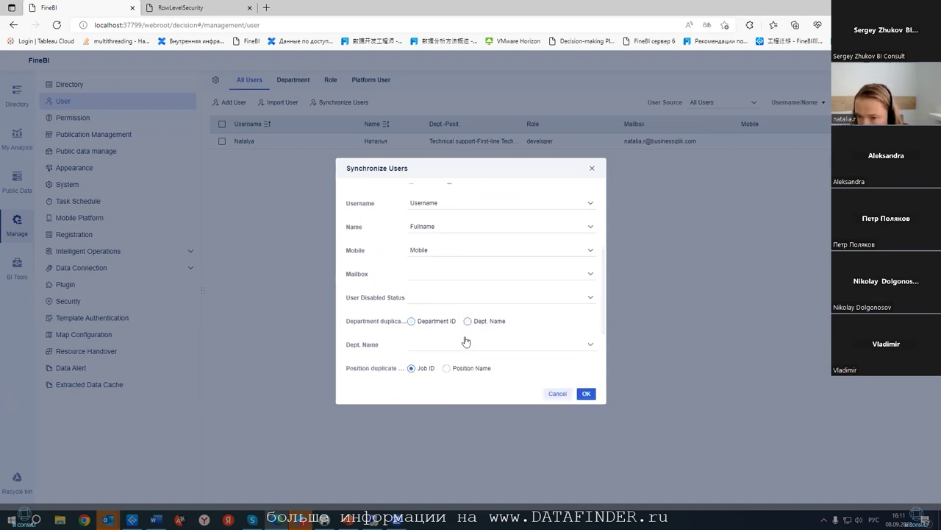
scroll(474, 331, down, 4)
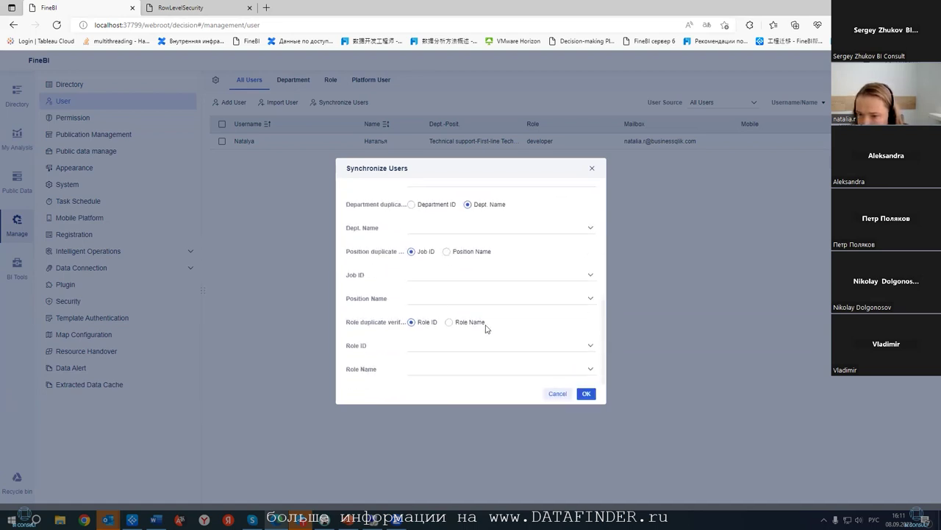
click(462, 253)
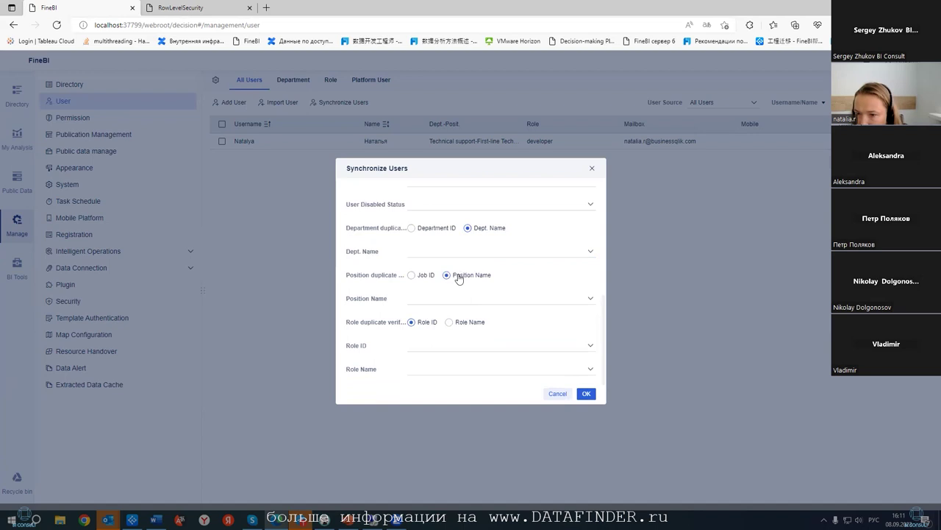
click(450, 322)
- Map role to Role, position to Position, department to Dept, and start the sync
click(482, 368)
click(463, 453)
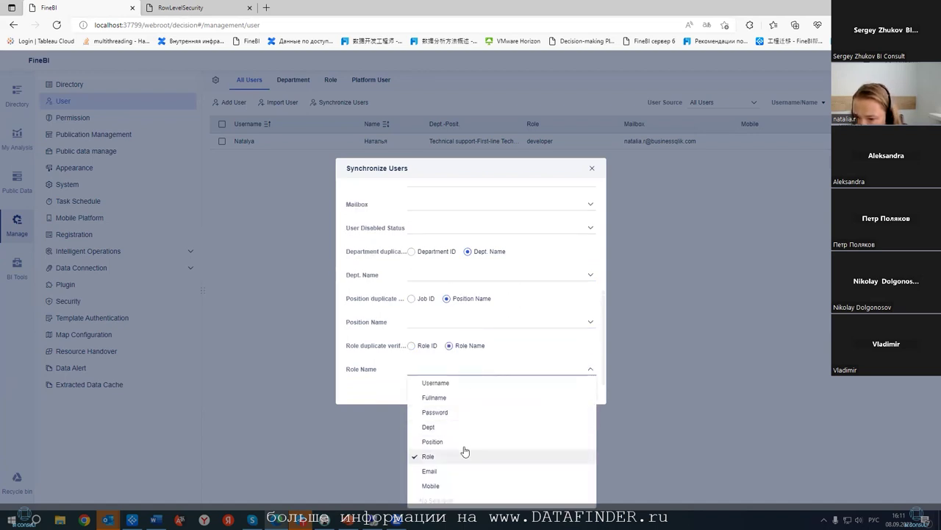
click(454, 321)
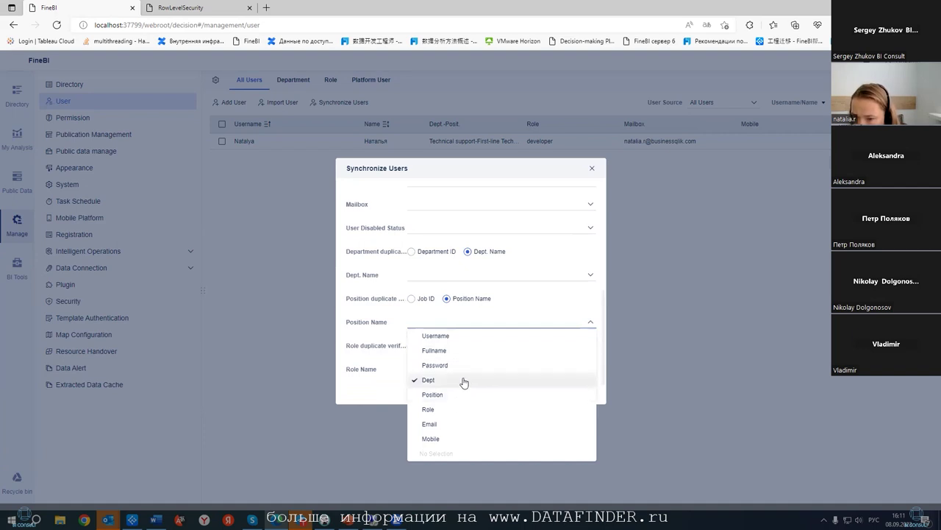
click(460, 395)
click(440, 275)
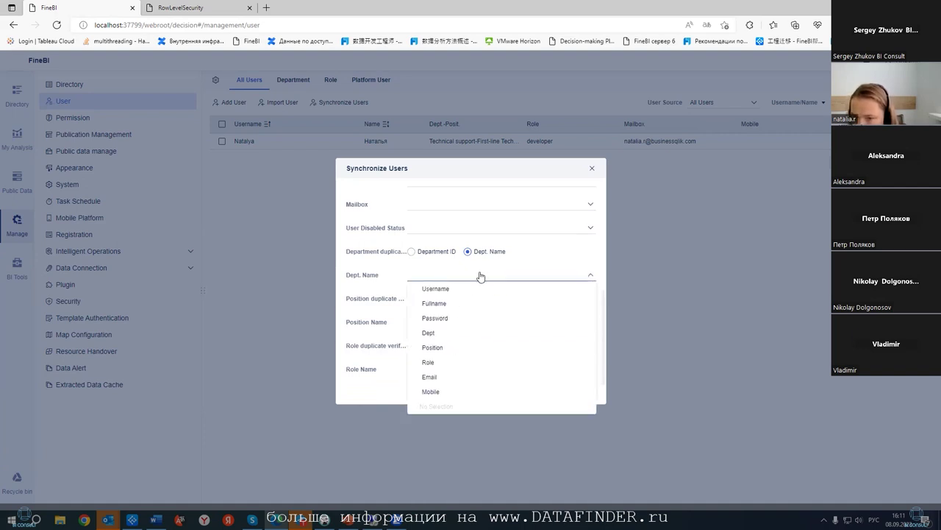
click(450, 340)
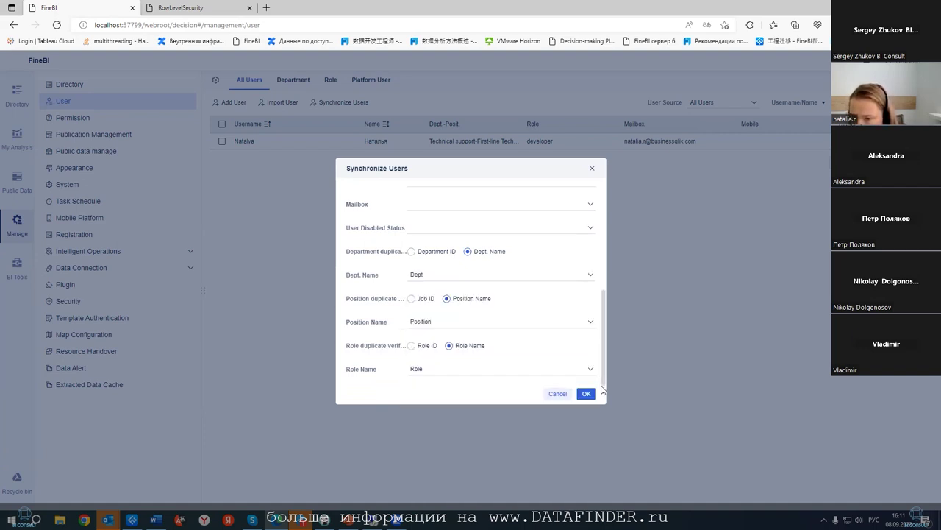
click(585, 393)
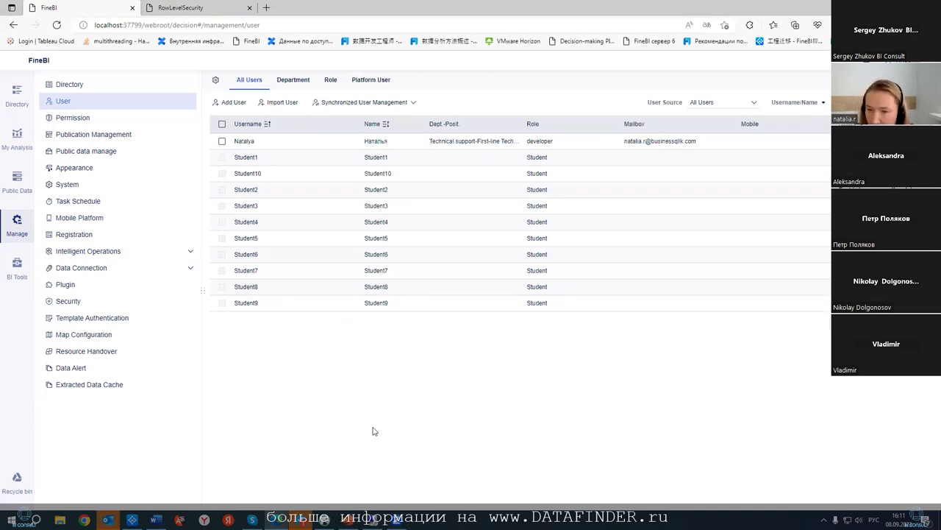
- Switch to the remote server session showing Active Directory Users and Computers
key(alt+Tab)
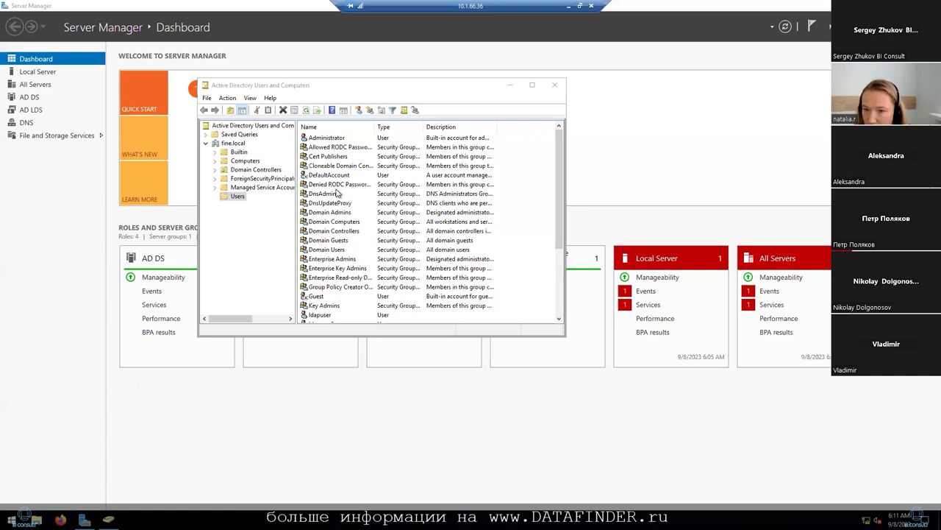
- Scroll to the bottom of the fine.local Users list, then minimize the remote desktop
scroll(354, 214, down, 4)
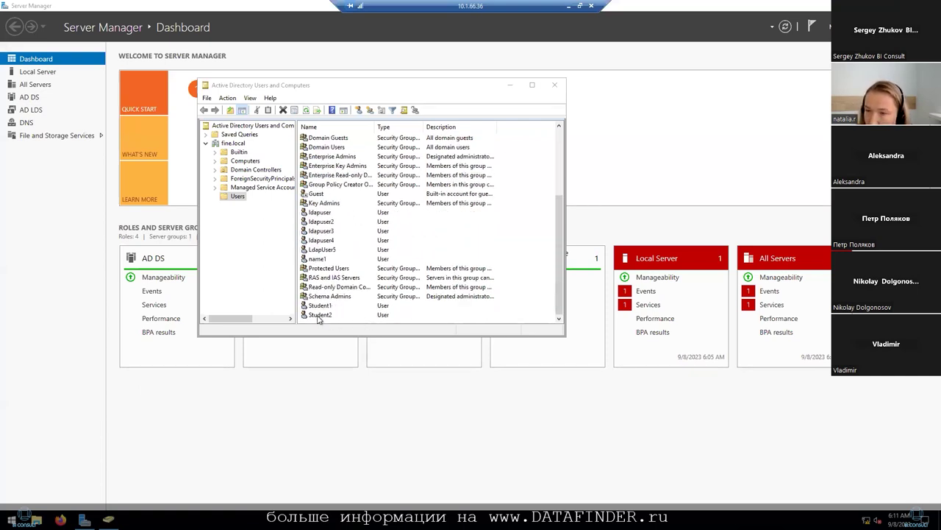
click(566, 7)
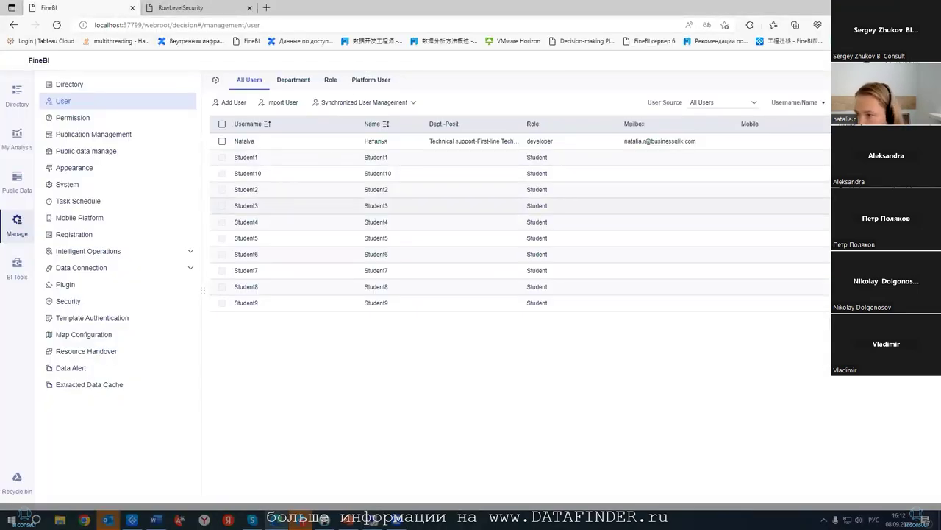
- View Student3's Edit User details without changes, then select the Student1 username
click(620, 205)
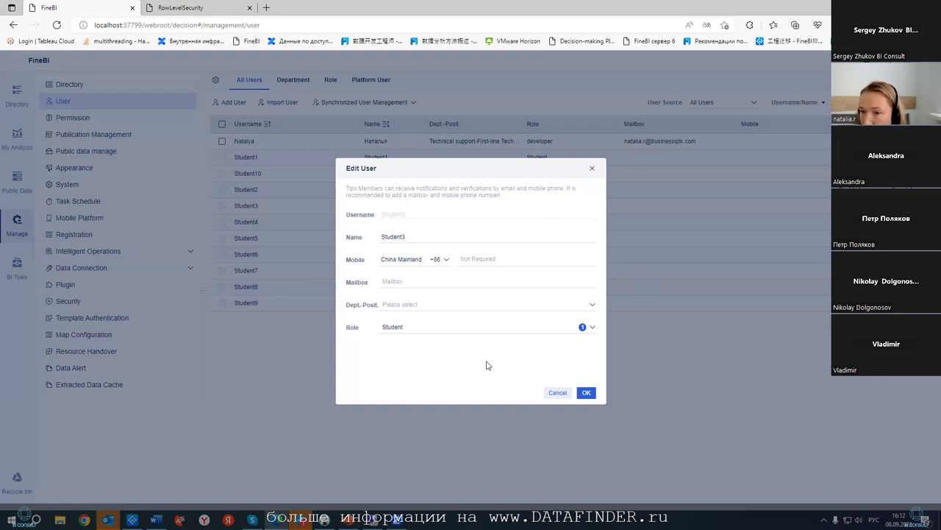
click(558, 392)
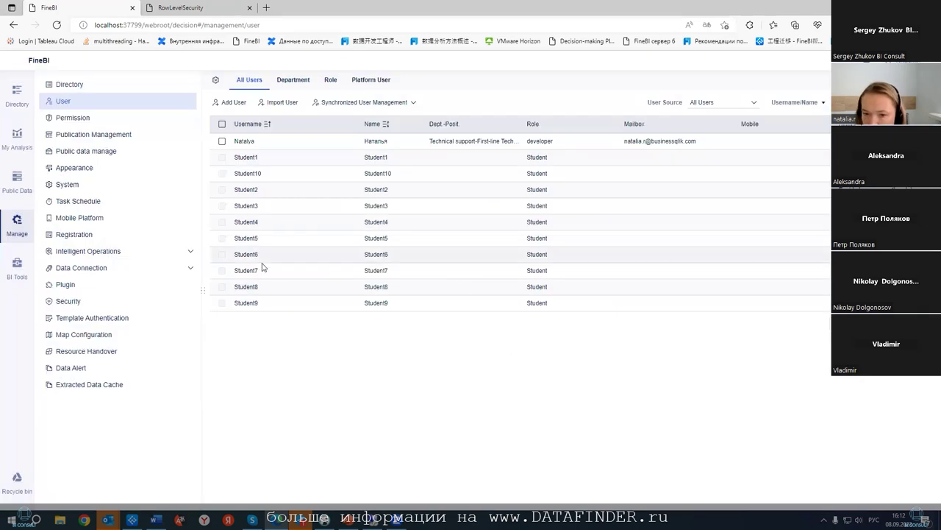
double_click(257, 157)
key(ctrl+c)
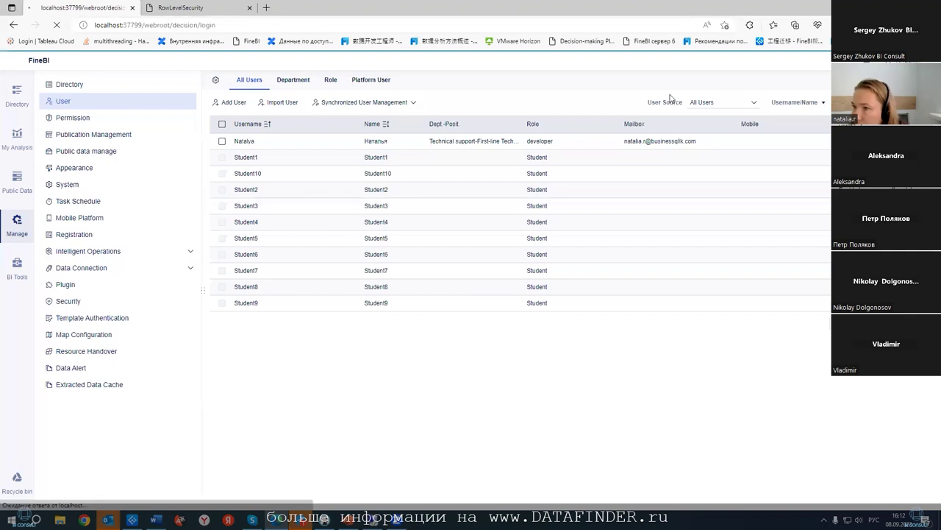
- Try logging in with the Student1 username and its password
drag(595, 212, 543, 221)
right_click(543, 221)
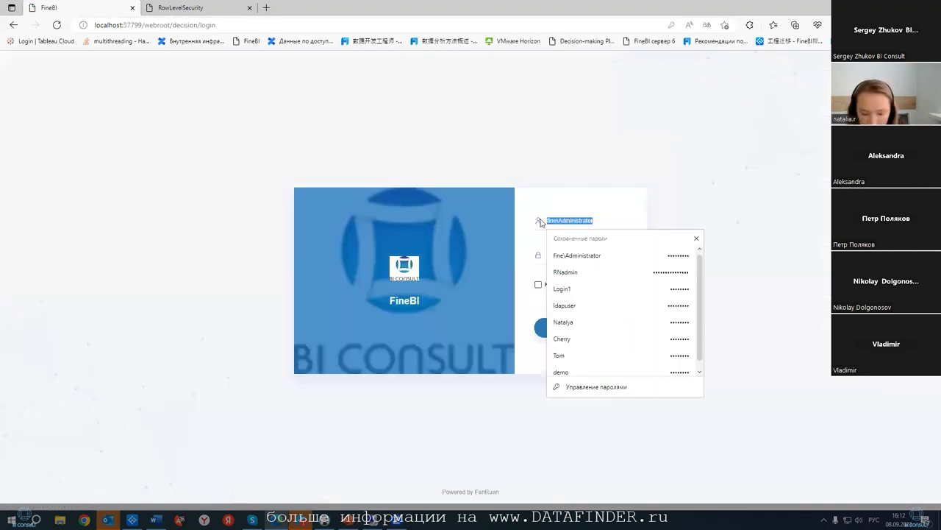
key(ctrl+v)
click(597, 260)
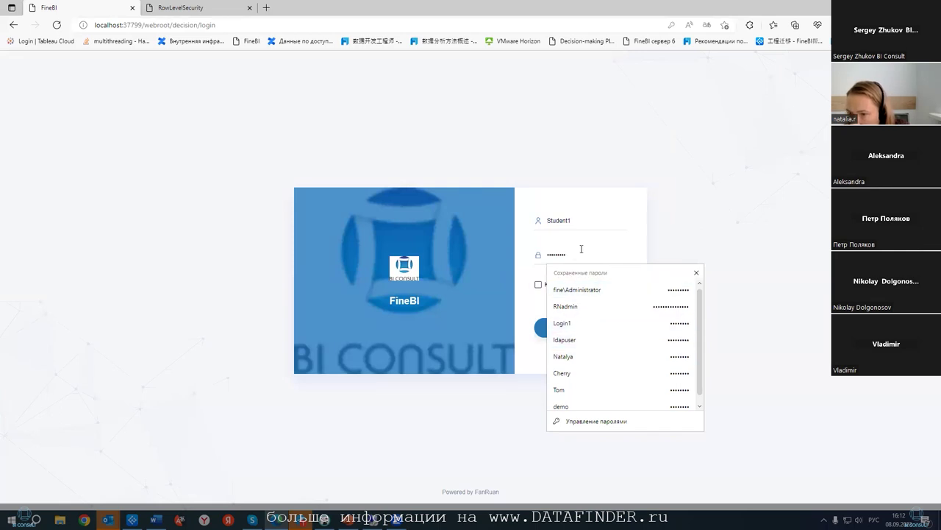
click(594, 328)
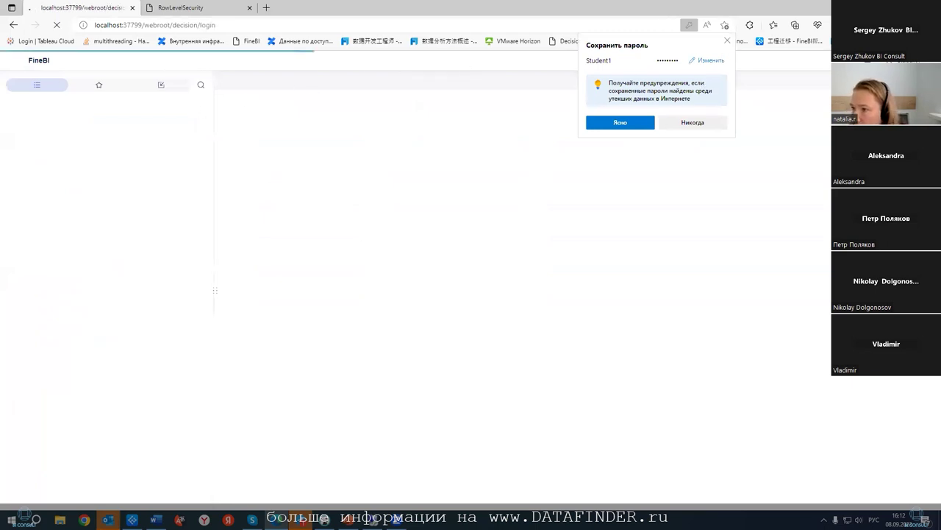
- Log back in using the saved administrator credentials
click(601, 234)
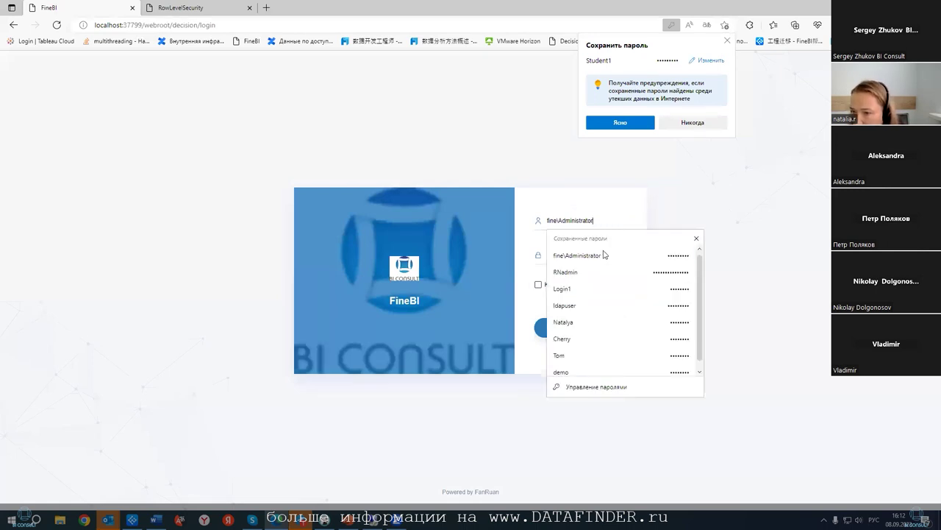
click(589, 270)
click(624, 326)
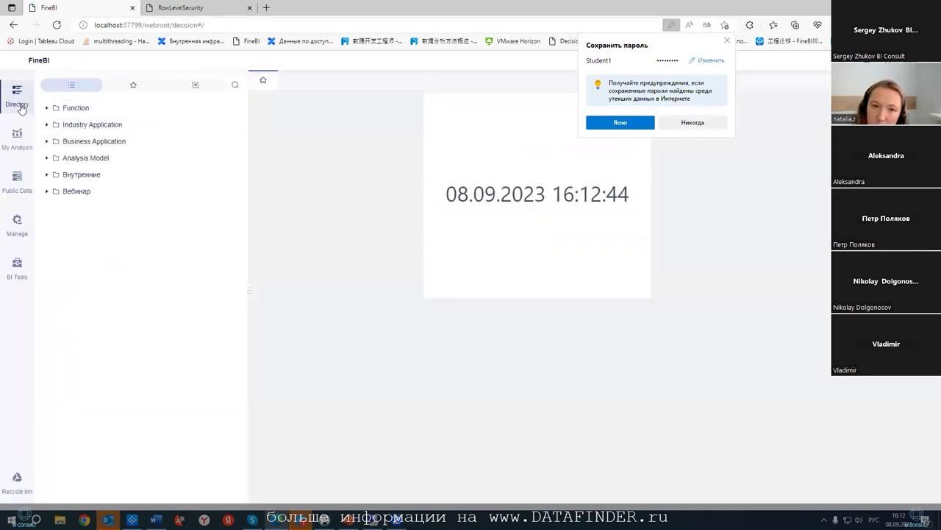
- Add Student1 and Student2 to the BI View User licence group under Platform User > BI User
click(15, 224)
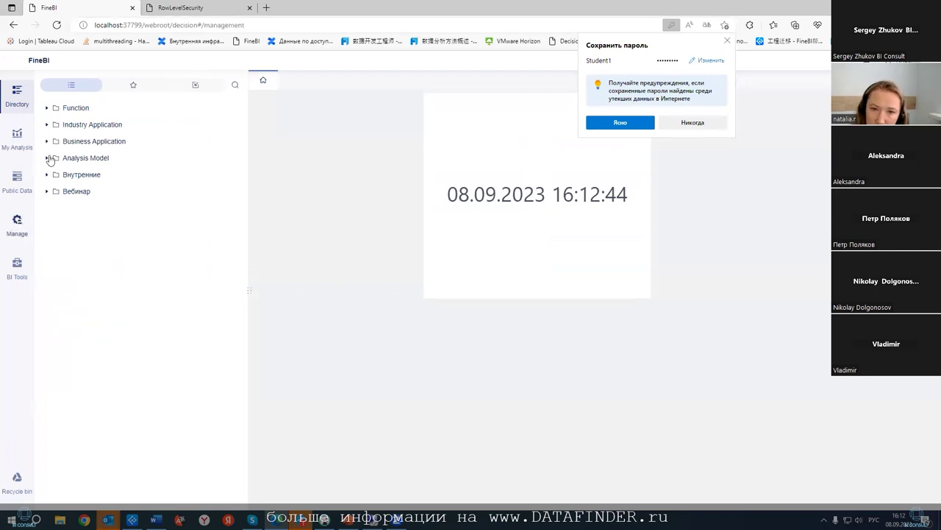
click(65, 101)
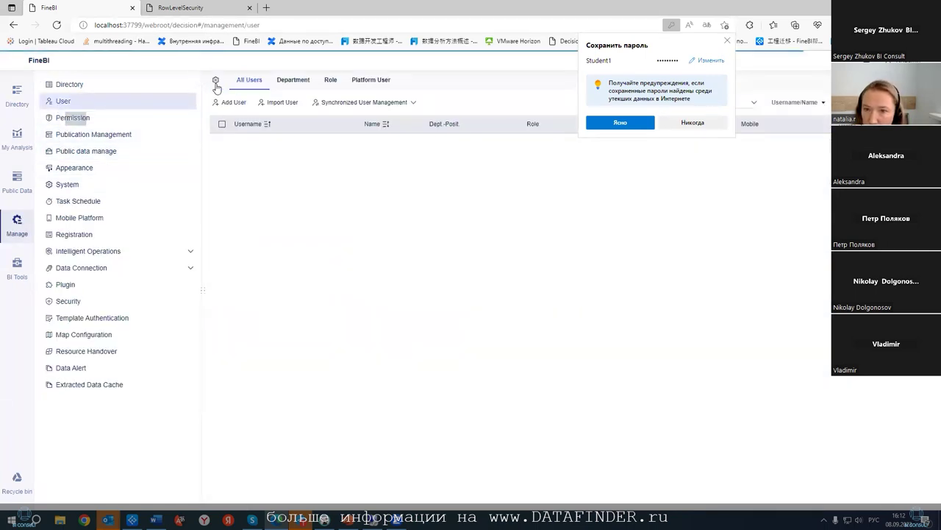
click(360, 79)
click(237, 134)
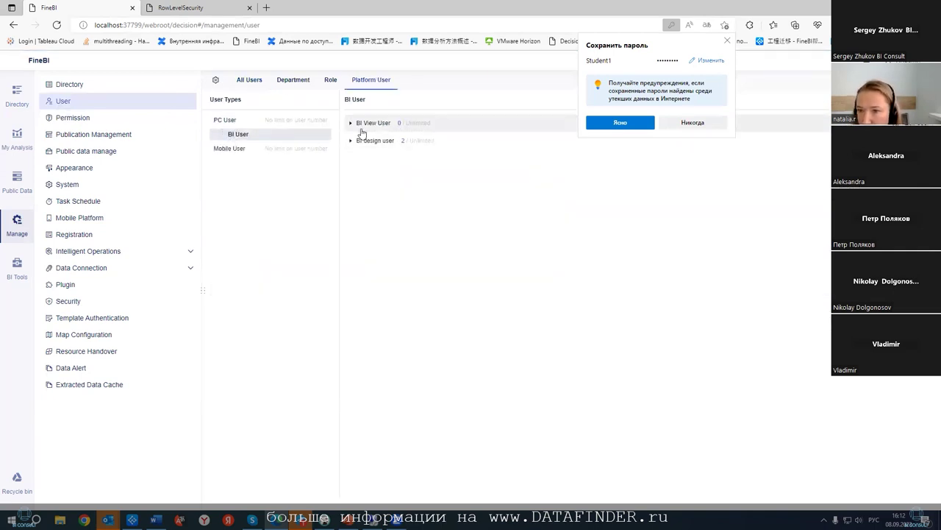
click(363, 128)
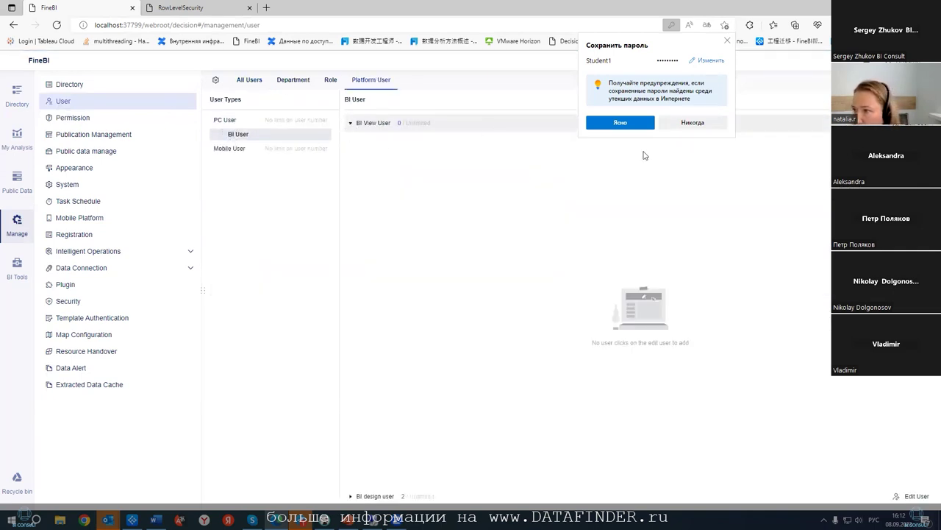
click(915, 495)
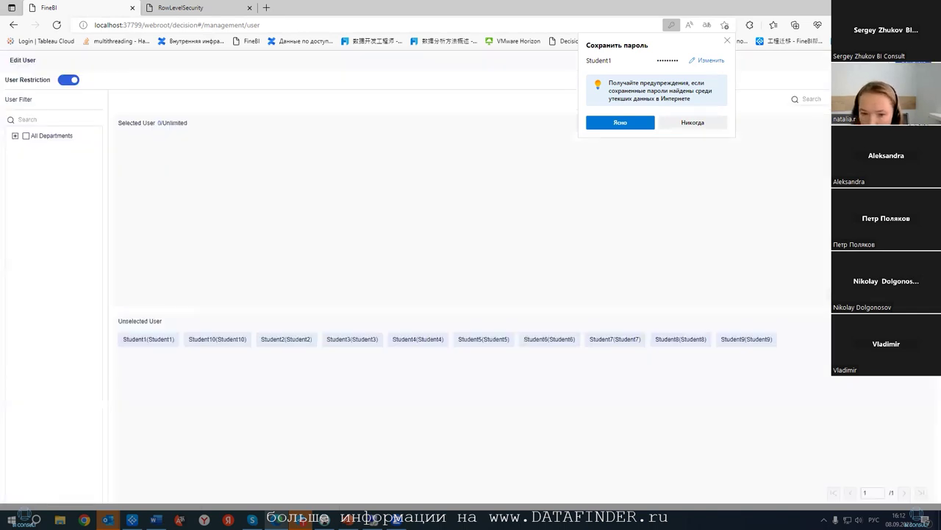
click(148, 339)
click(221, 339)
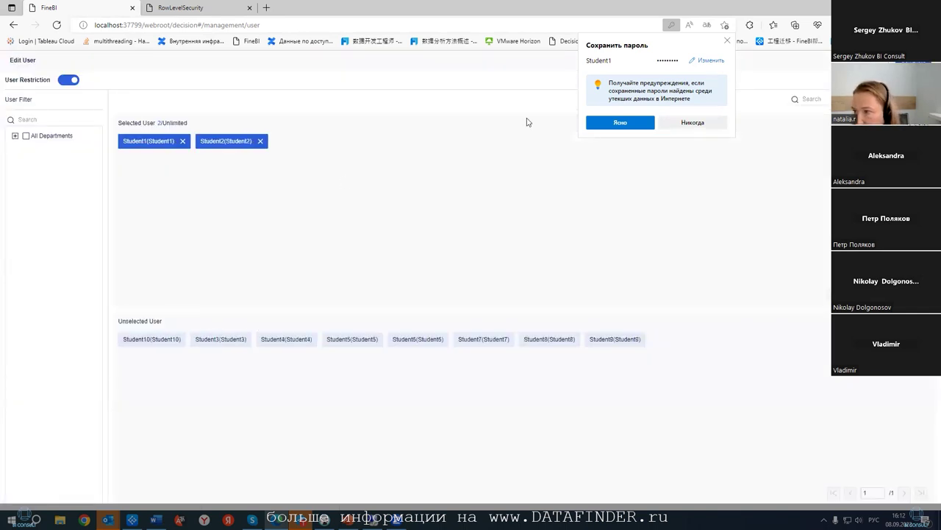
key(Escape)
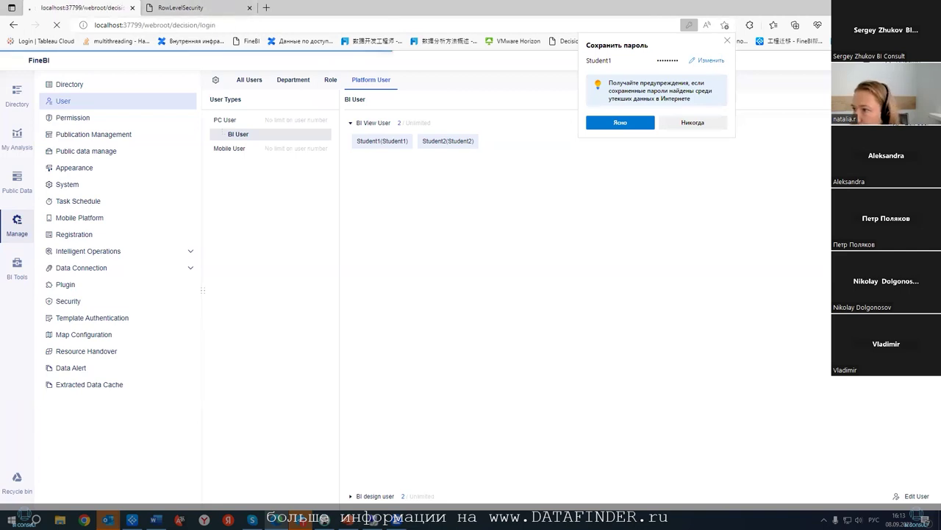
- Log in as Student1 with the student password, then sign back in as administrator
click(577, 220)
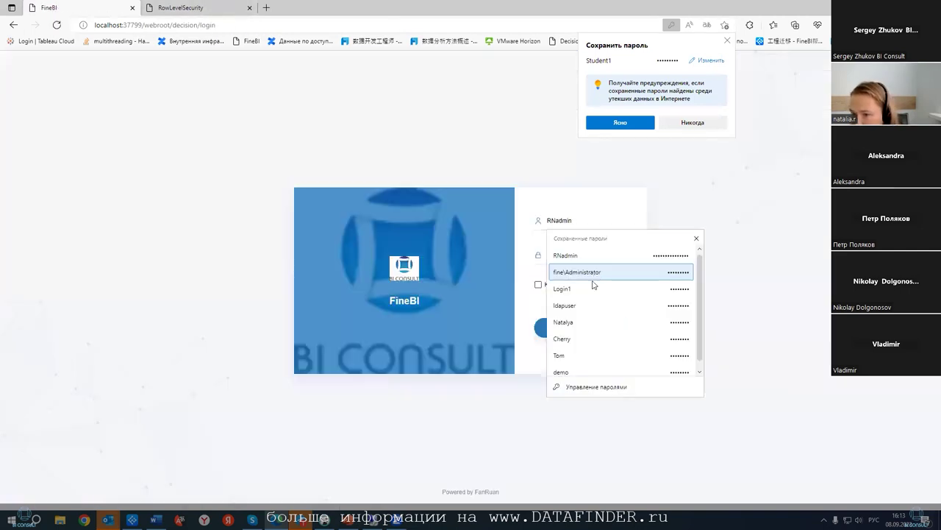
drag(577, 219, 519, 223)
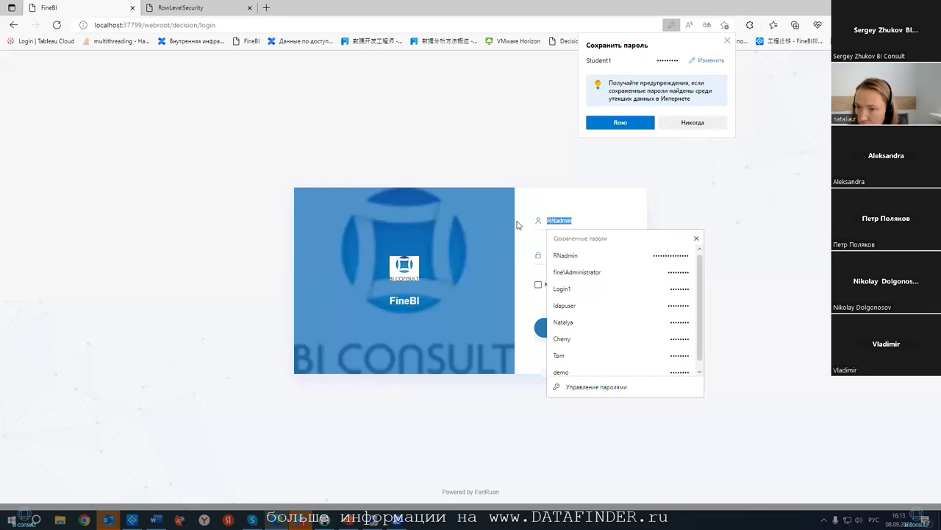
text(ыегвуте)
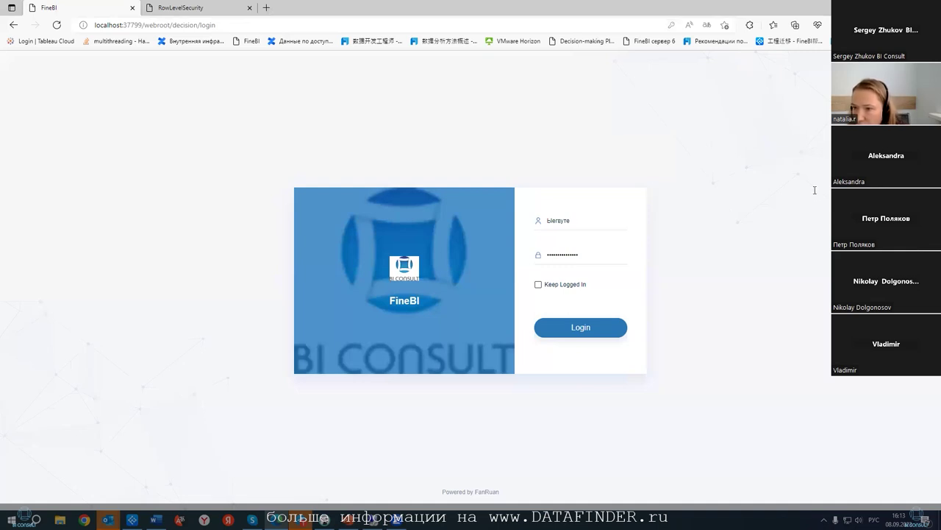
drag(581, 221, 537, 229)
text(Stu)
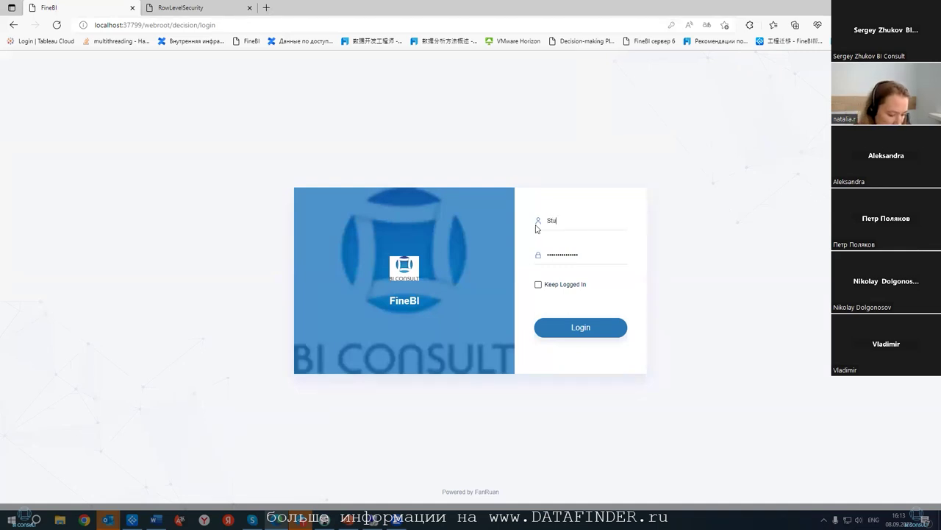
text(dent1)
drag(592, 259, 544, 256)
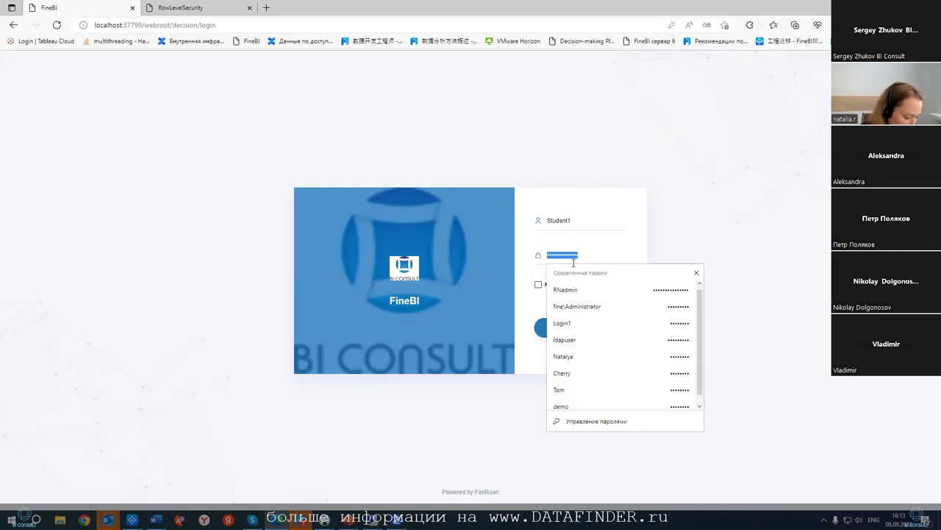
text(1)
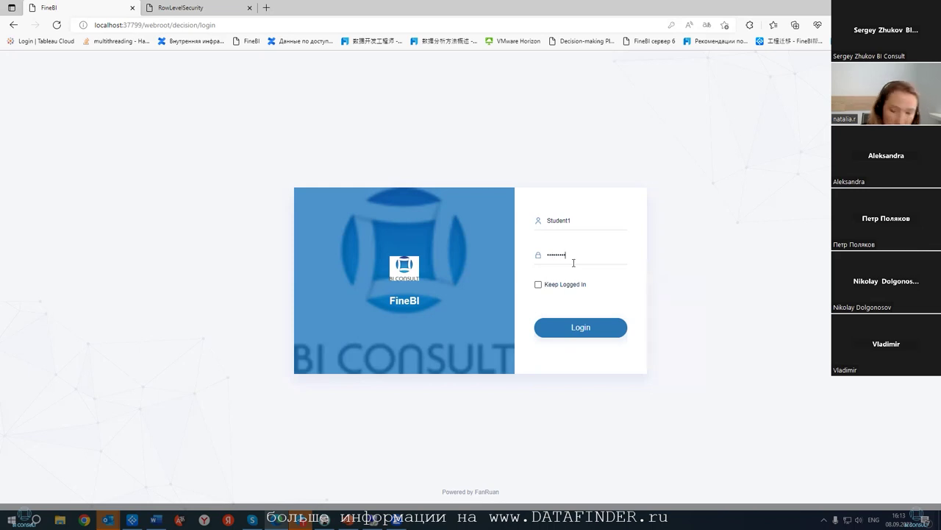
click(604, 330)
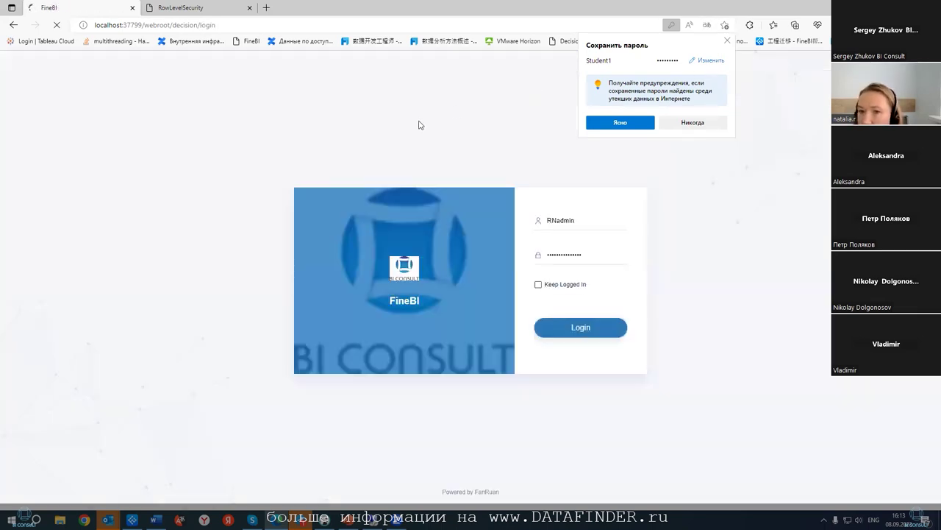
click(560, 328)
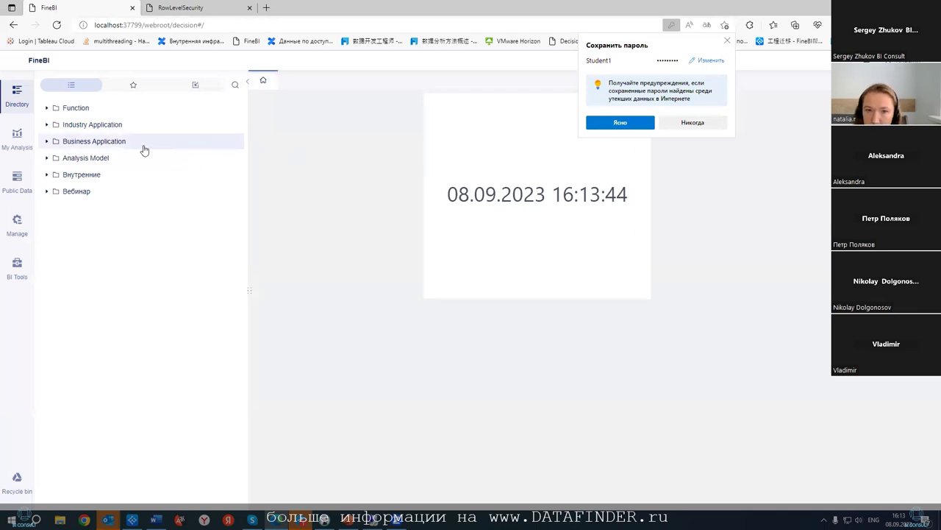
- Go to Manage > User and open Global Setting to view the LDAP authentication fields
click(17, 222)
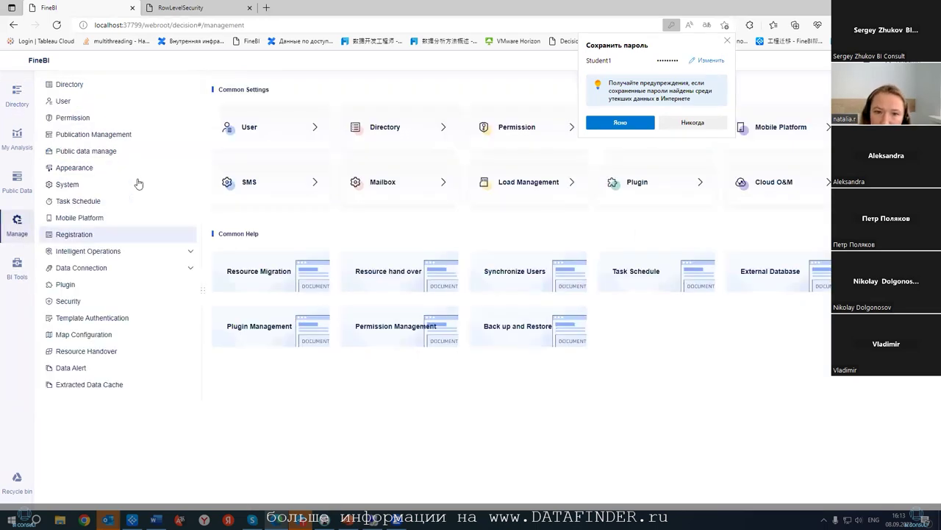
click(114, 101)
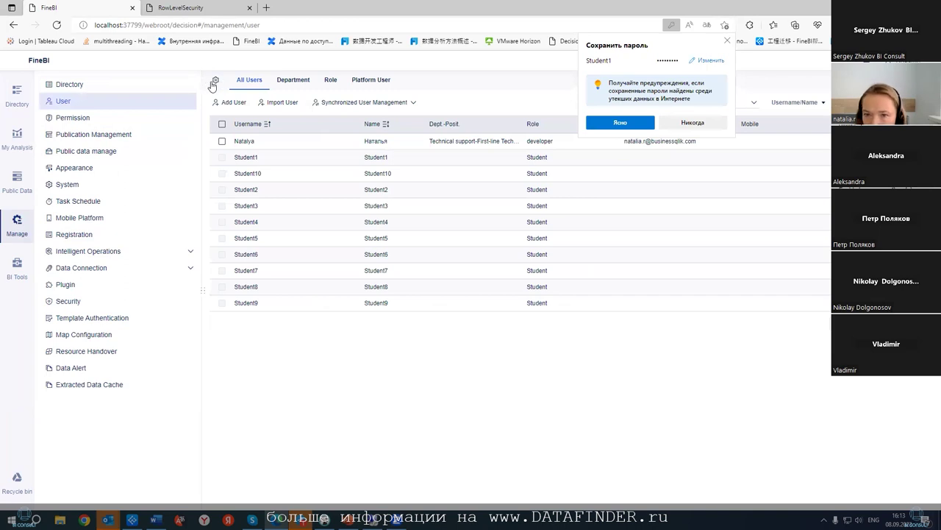
click(213, 81)
scroll(471, 265, down, 1)
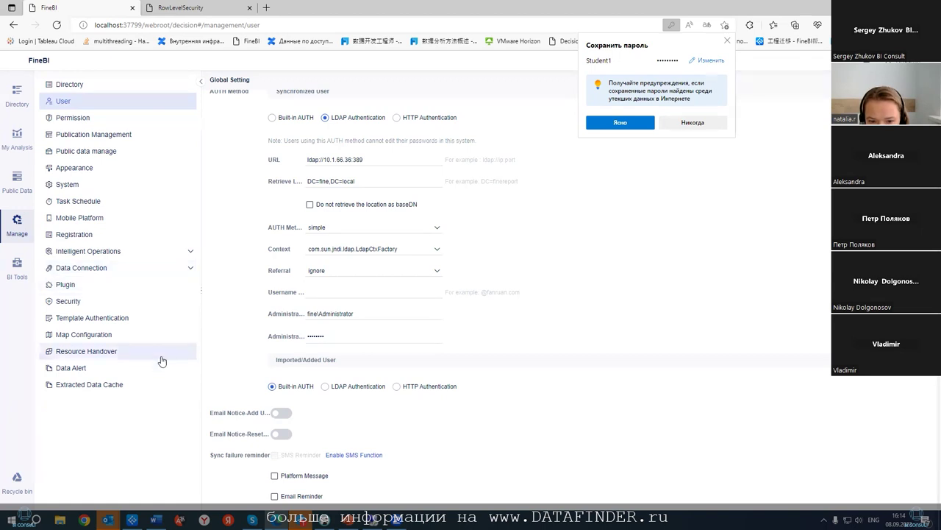
- Enable the 同步LDAP域用户 plugin in plugin management
click(158, 287)
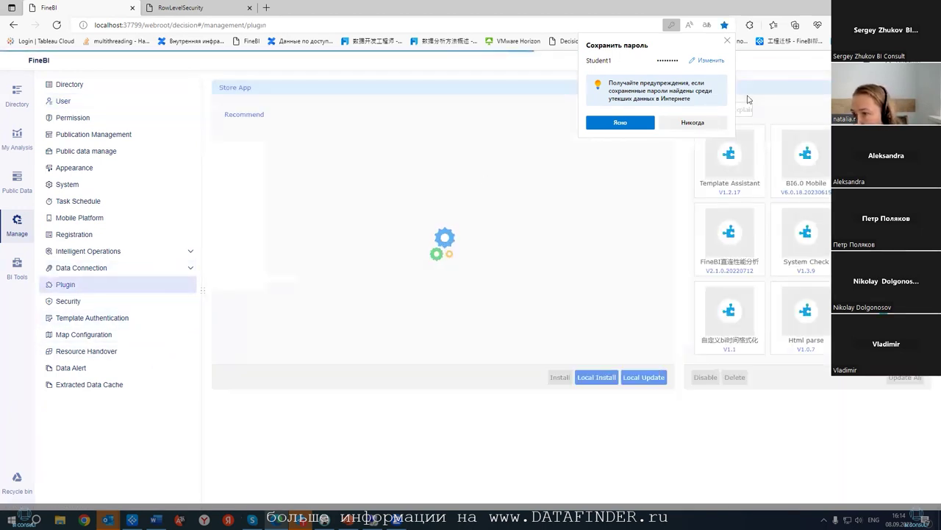
scroll(773, 306, down, 3)
click(736, 308)
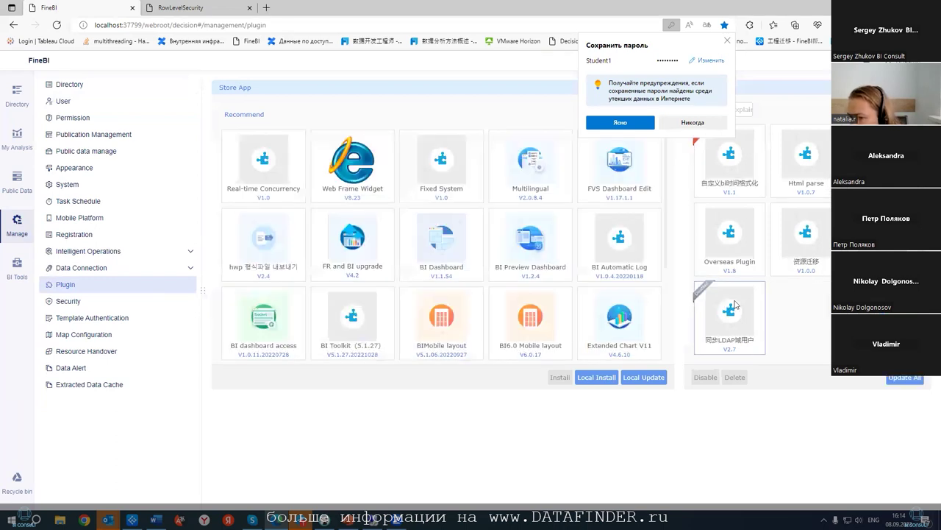
click(703, 377)
click(563, 323)
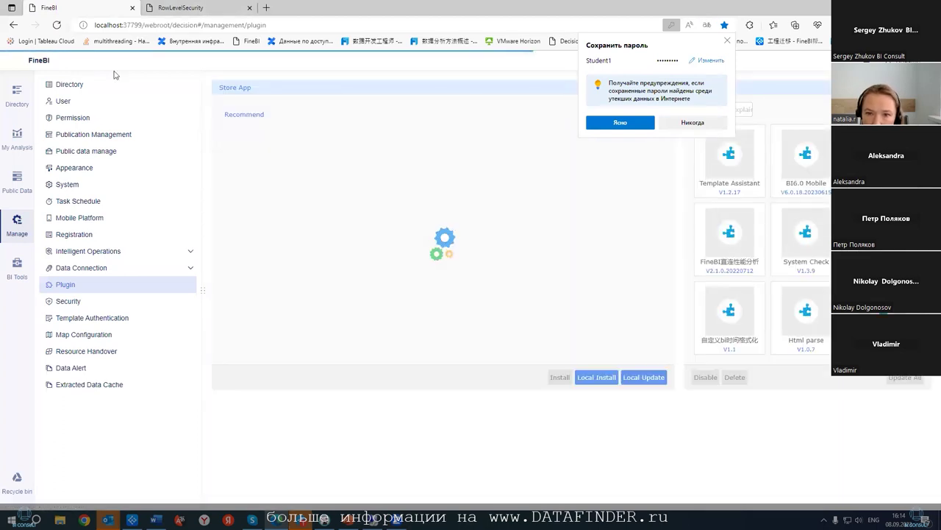
- Clear the synchronized user data from All Users, removing the previously synced accounts
click(58, 101)
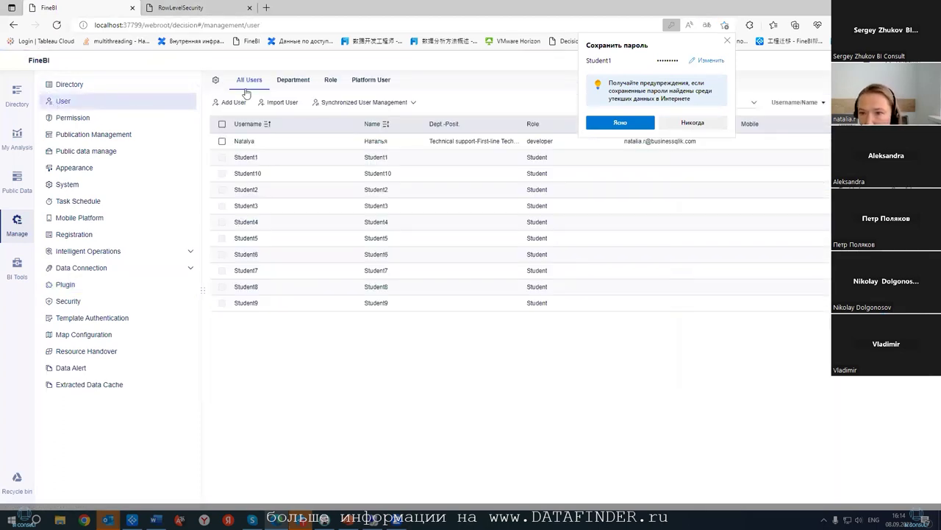
click(359, 104)
click(356, 150)
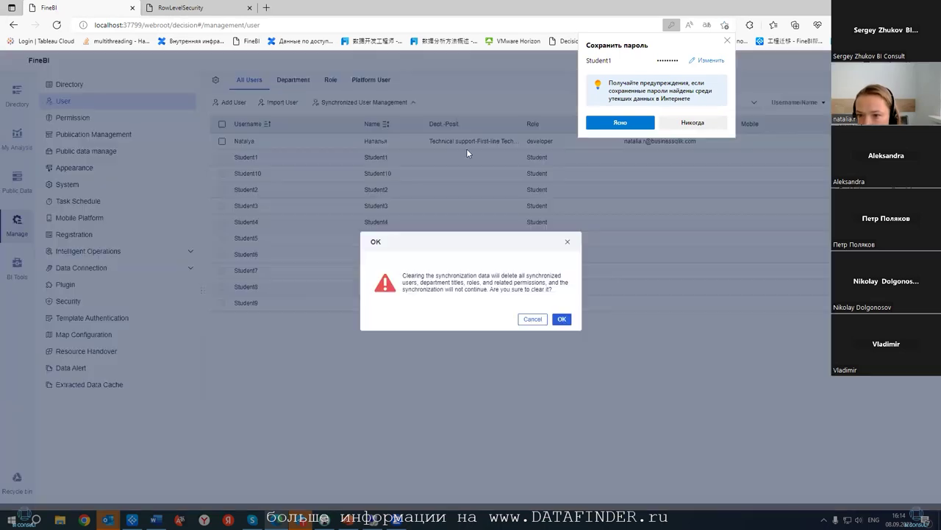
click(562, 319)
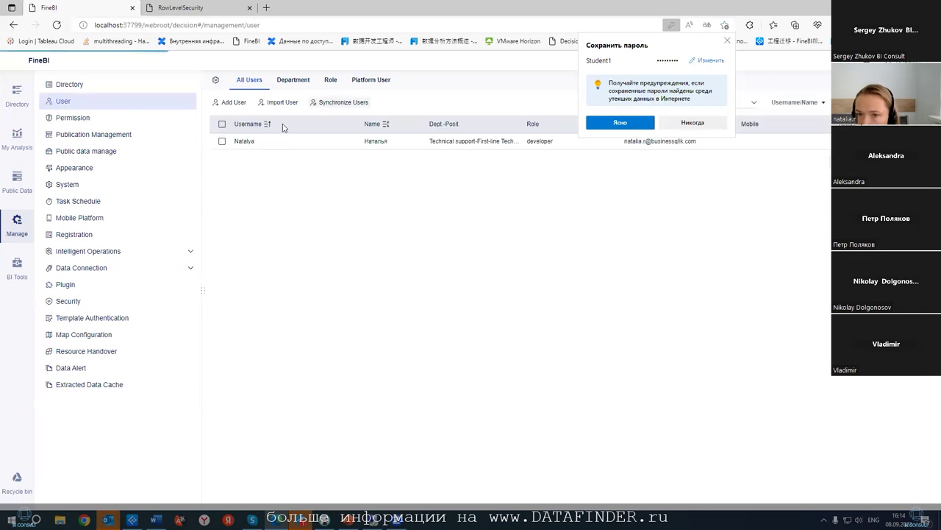
- Start Synchronize Users with LDAP server as the source and ObjectClass set to user
click(343, 103)
click(562, 318)
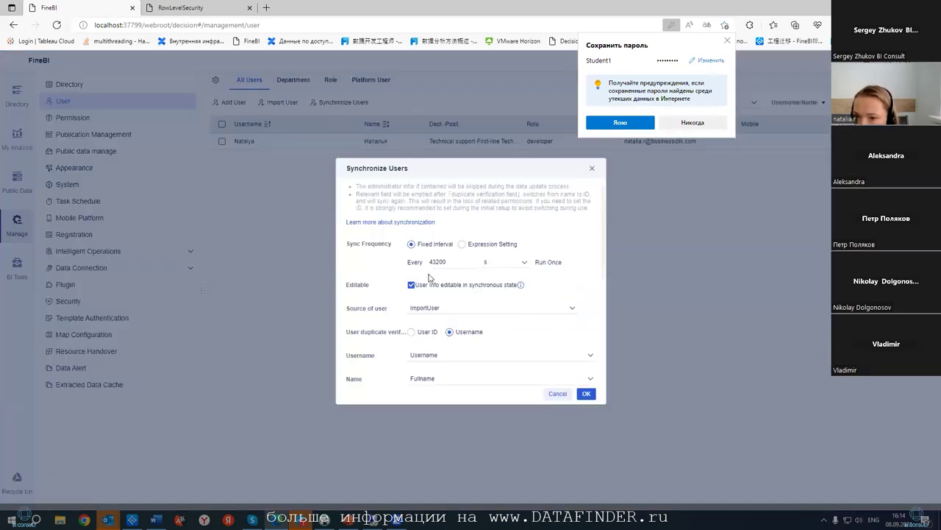
click(460, 307)
click(455, 336)
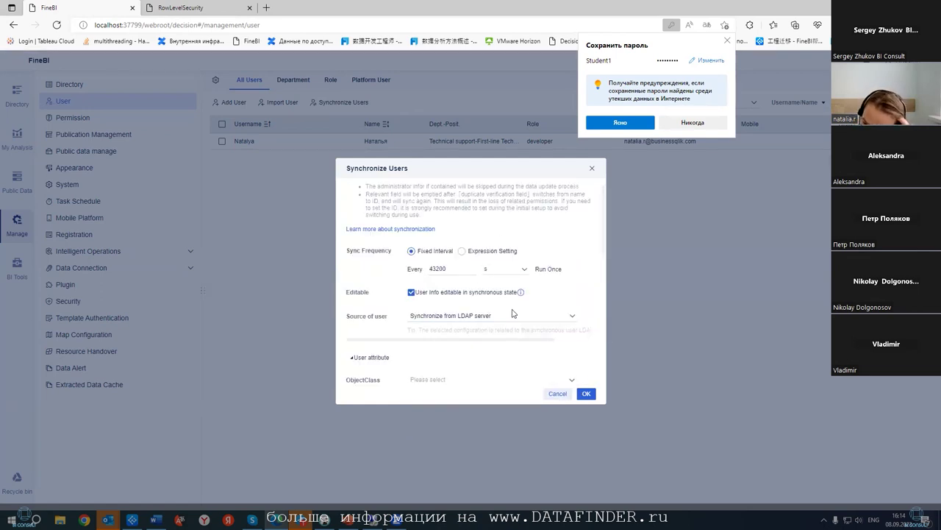
scroll(513, 313, down, 3)
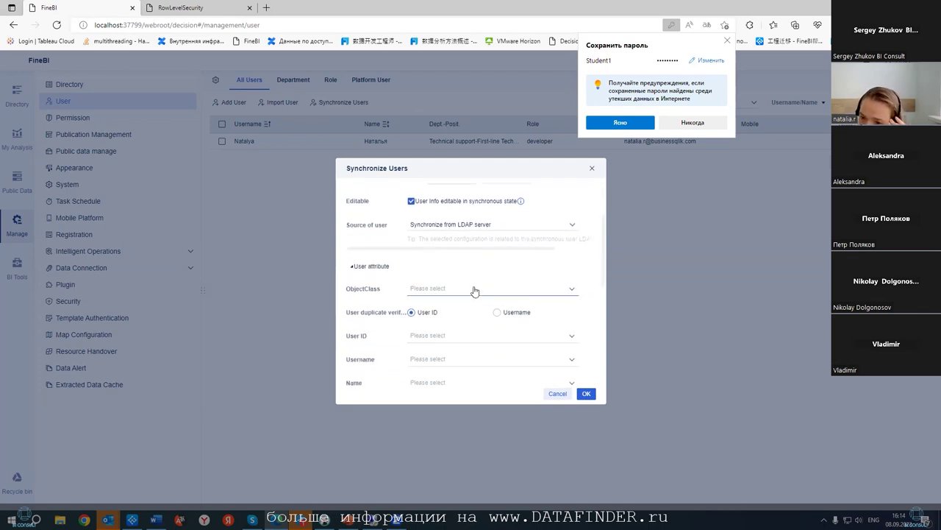
click(476, 289)
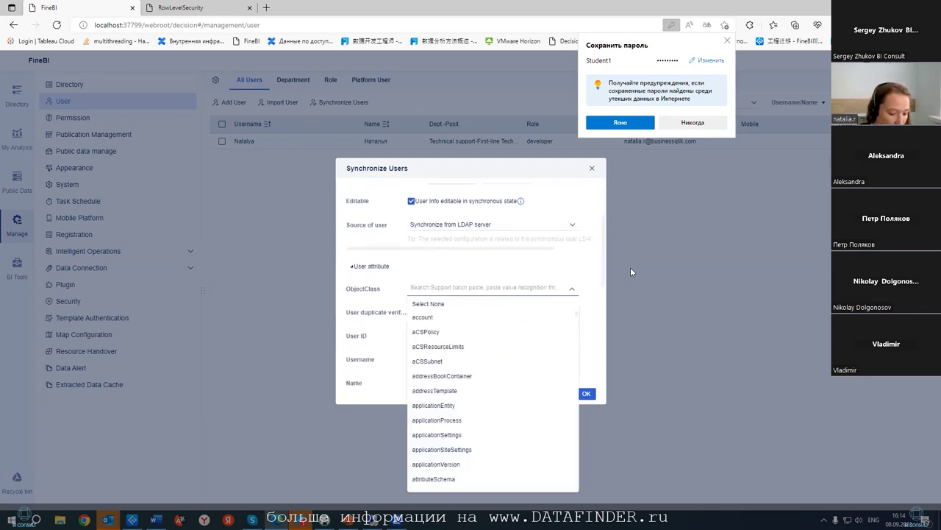
text(user)
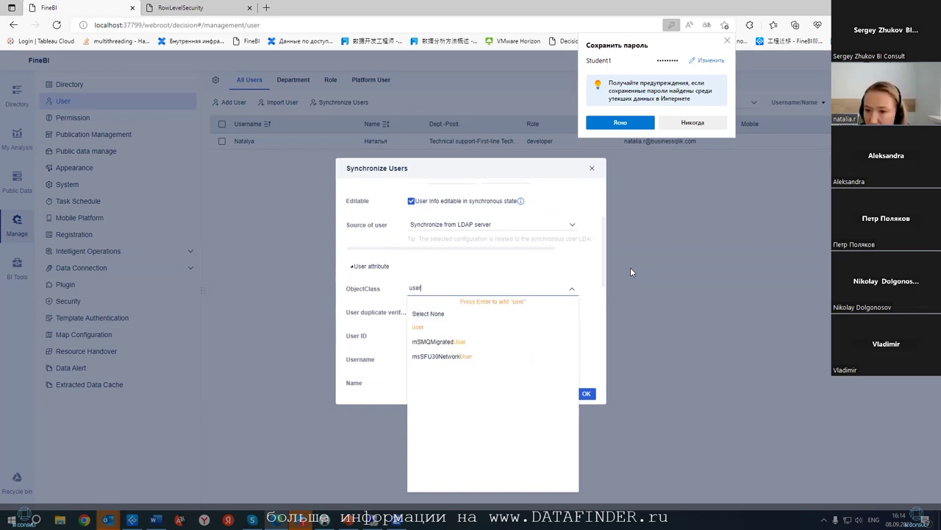
click(507, 328)
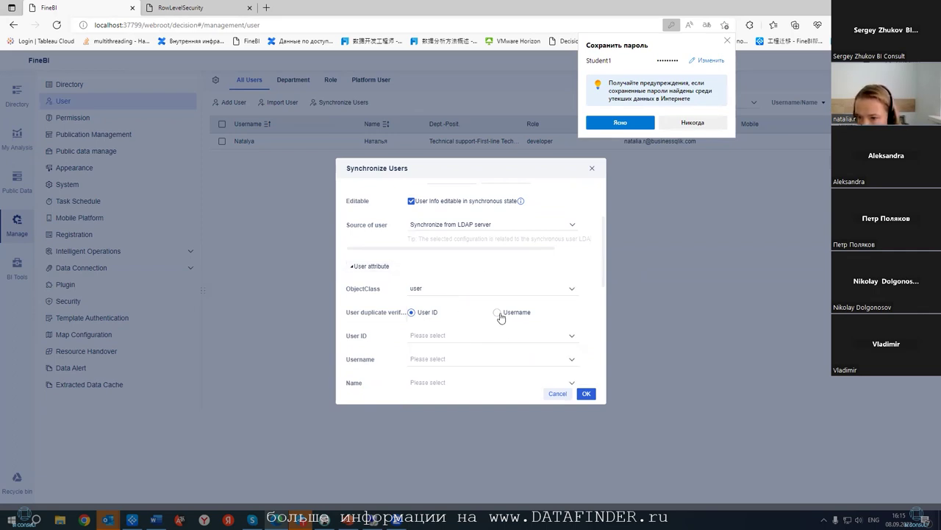
- Check duplicates by Username, map Username and Name to displayName, and run the sync
click(500, 314)
click(490, 340)
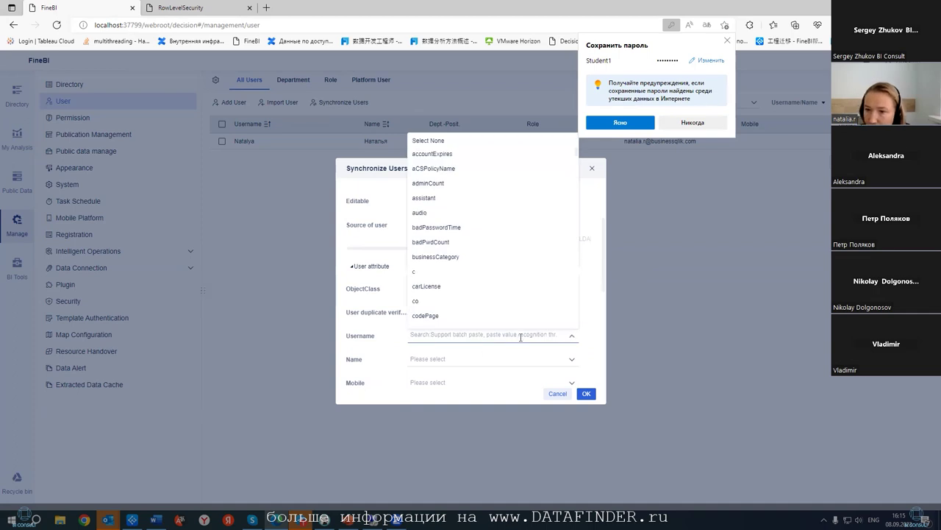
text(Display)
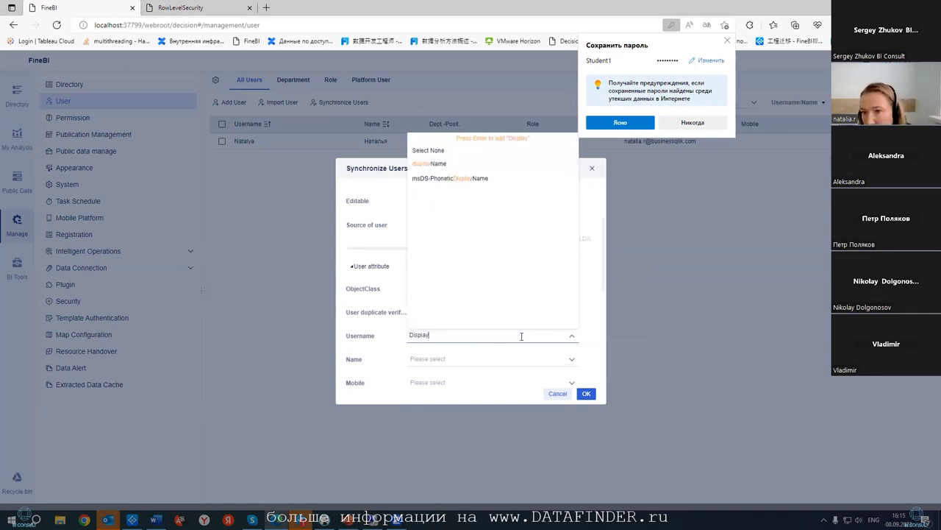
click(440, 164)
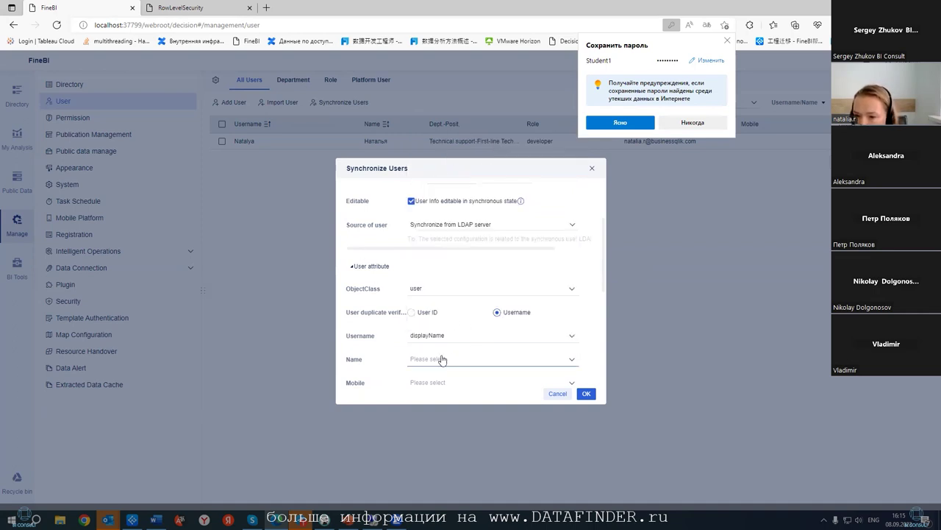
scroll(445, 359, down, 1)
click(447, 329)
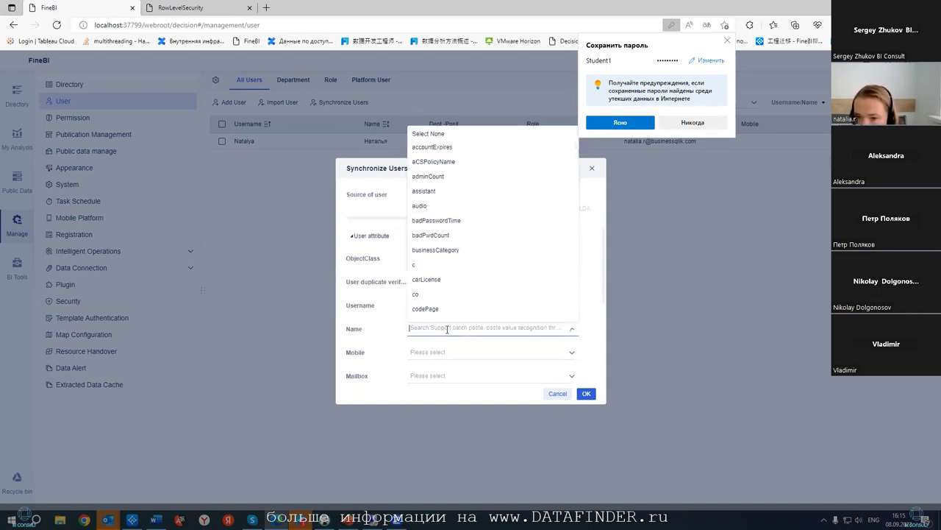
text(Display)
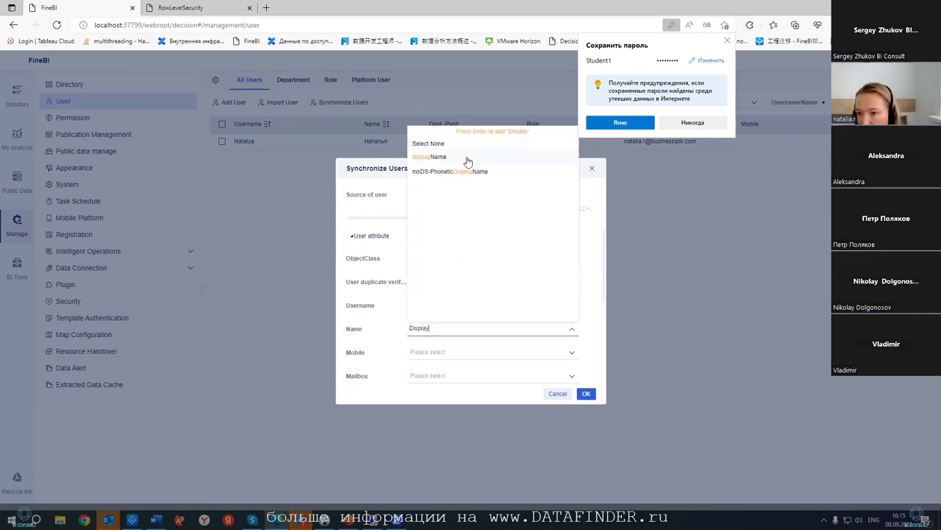
click(466, 158)
scroll(478, 214, down, 3)
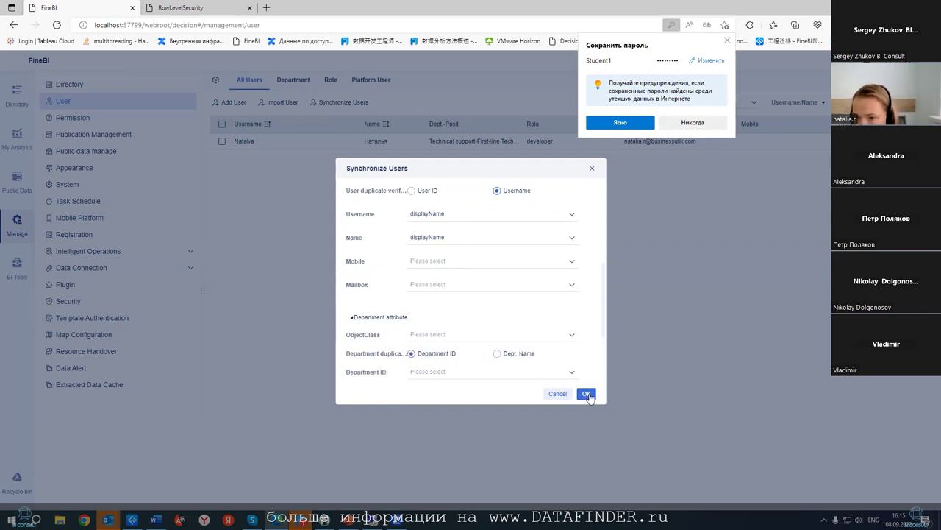
click(586, 396)
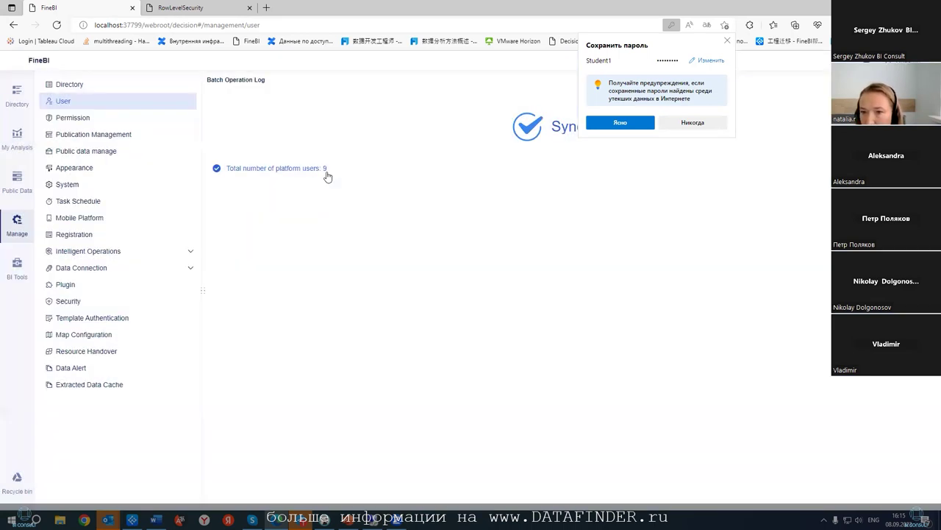
click(694, 122)
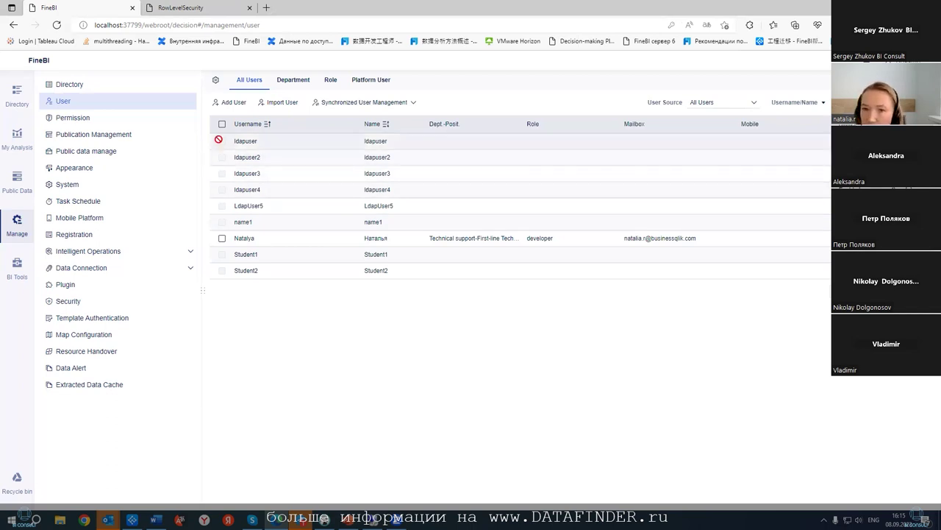
- Toggle select-all on the user list twice, leaving no users selected
click(221, 125)
click(220, 124)
click(222, 123)
click(221, 124)
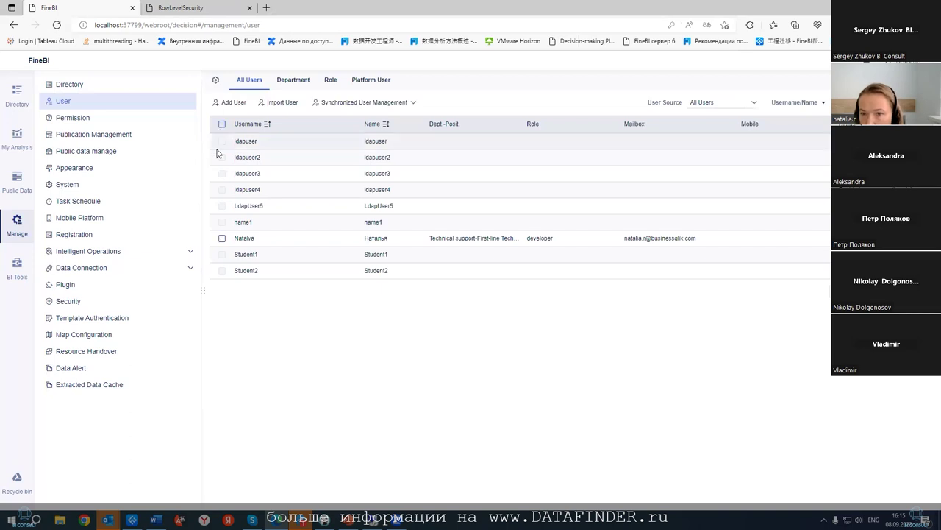
- Review ldapuser2's Name, Mailbox and Role in Edit User and save it unchanged
click(731, 158)
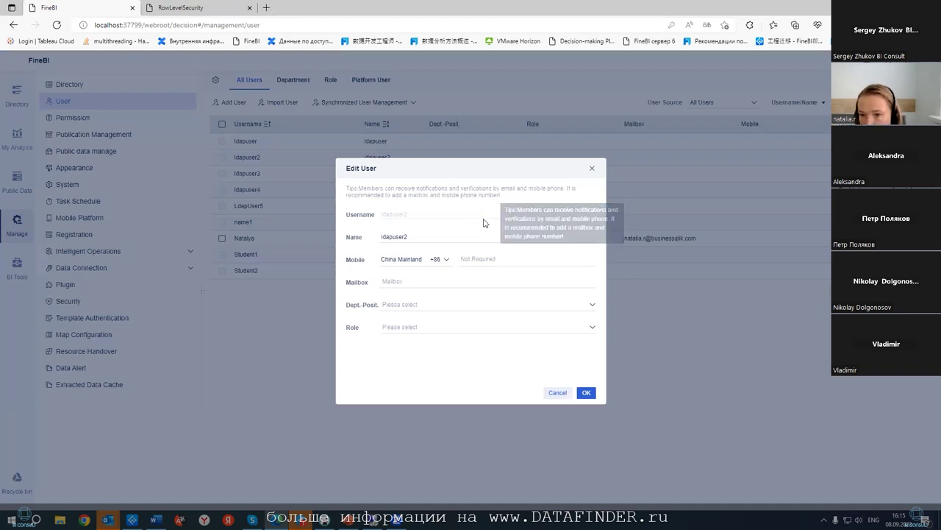
click(436, 230)
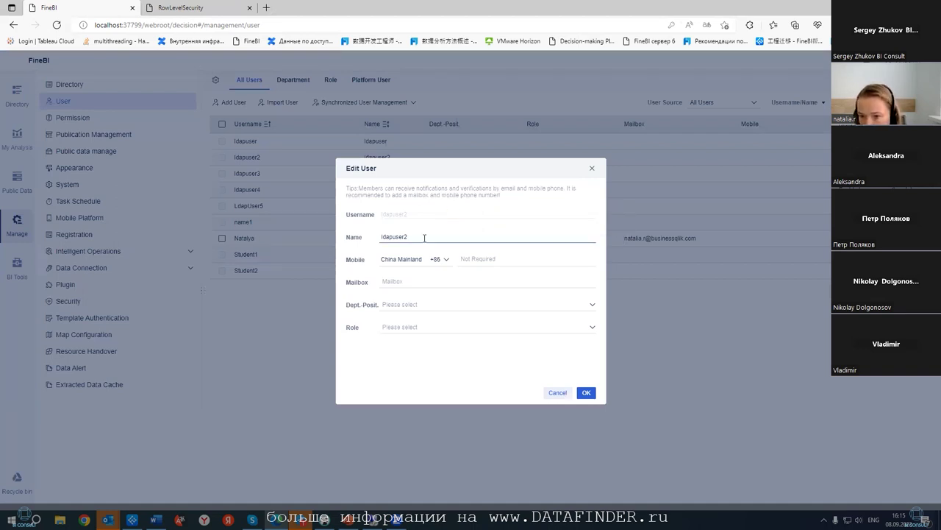
click(418, 282)
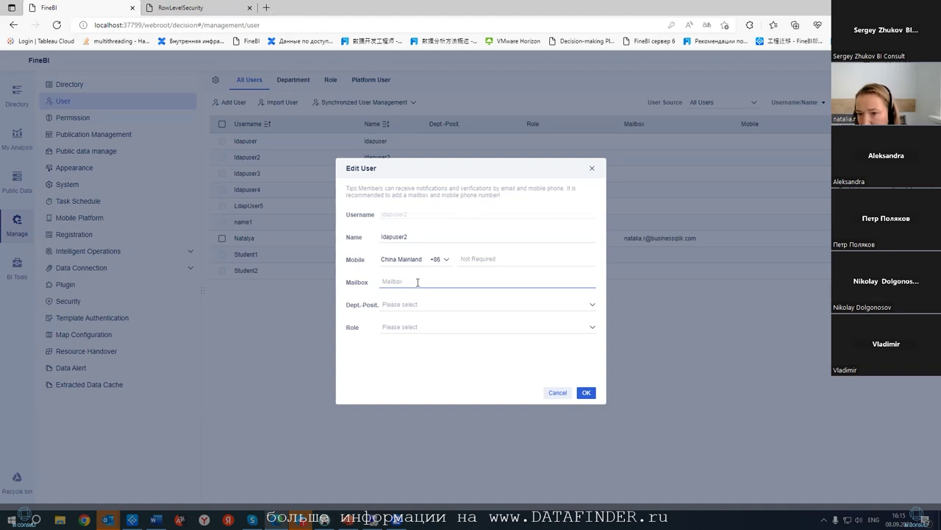
click(412, 327)
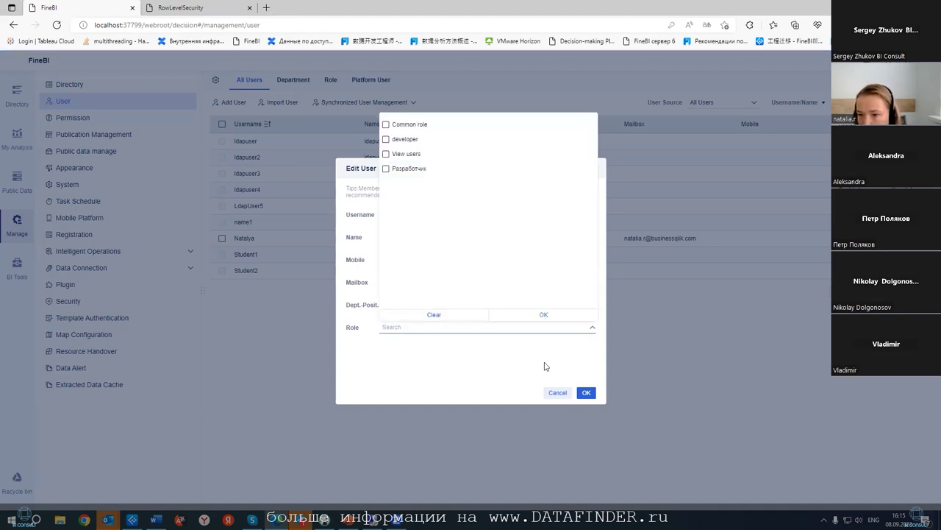
click(444, 356)
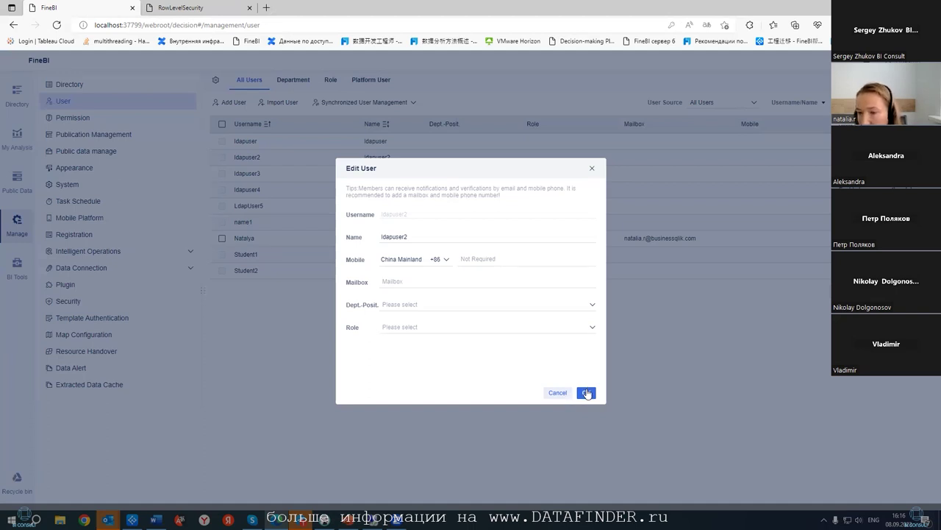
click(587, 392)
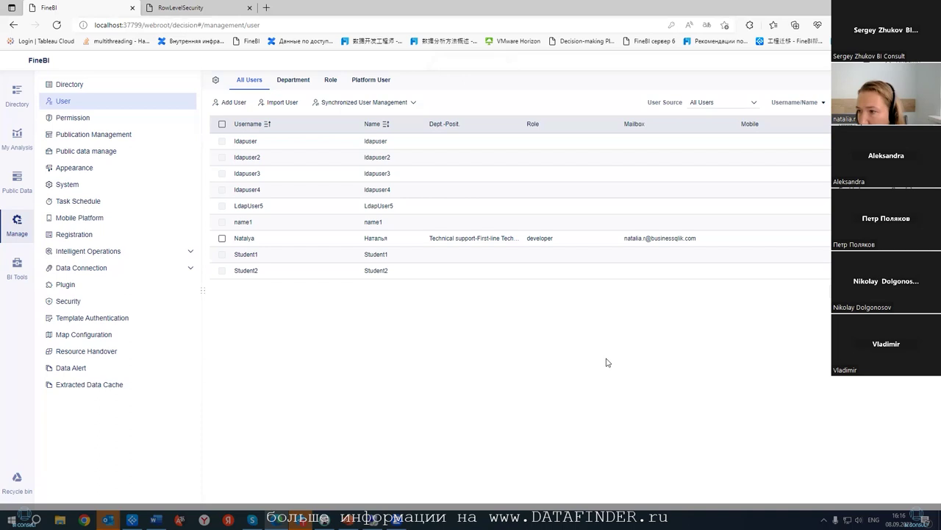
click(215, 79)
- Return to All Users, open and cancel Add User, then reopen Global Setting
scroll(337, 192, down, 1)
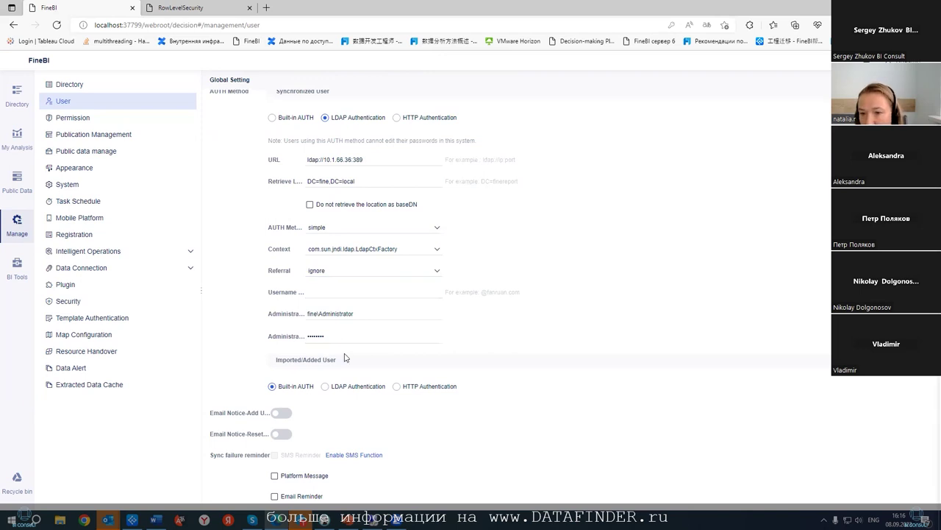
click(230, 81)
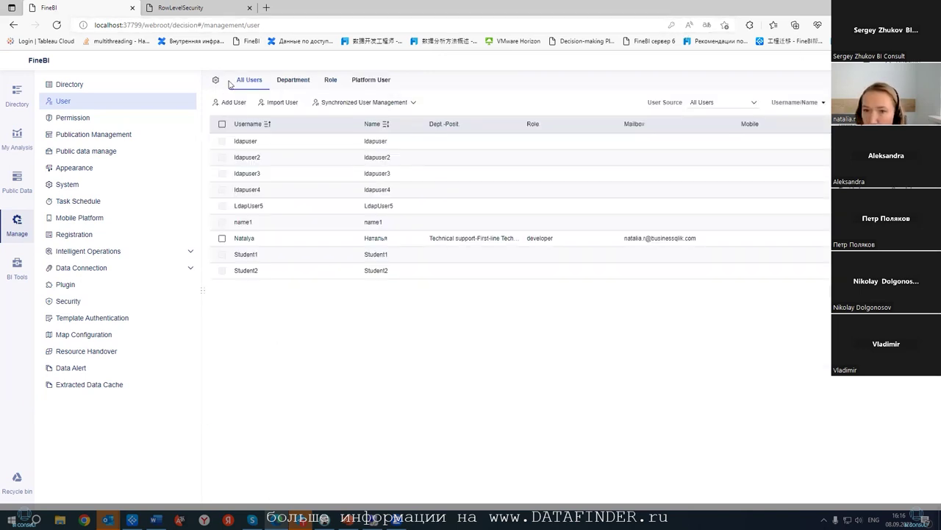
click(231, 102)
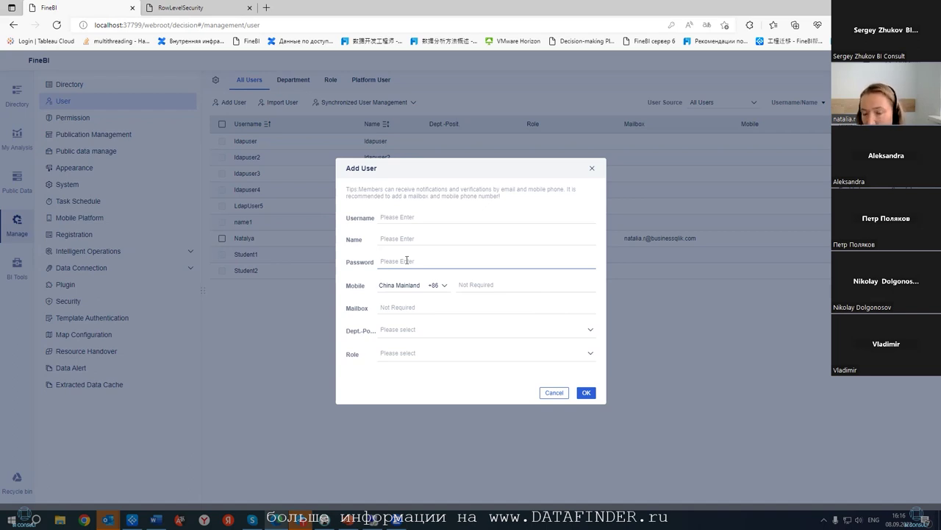
click(546, 393)
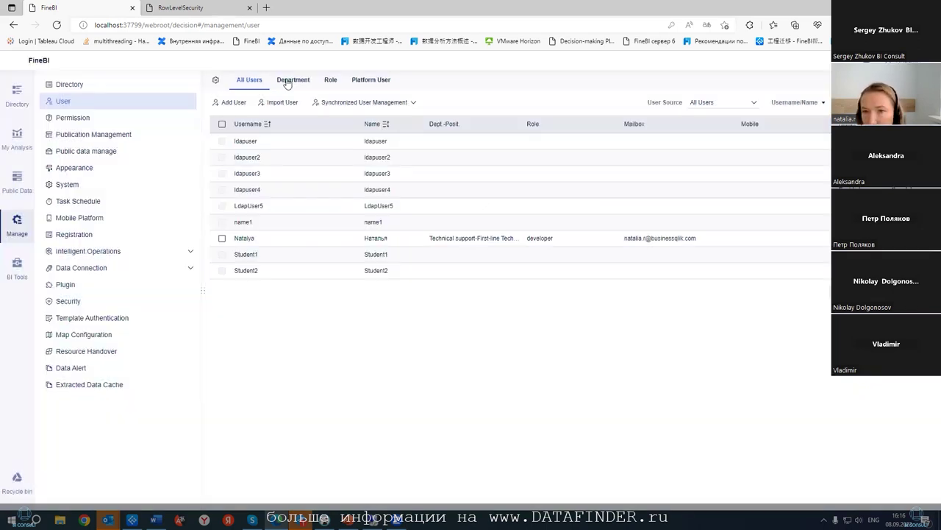
click(217, 81)
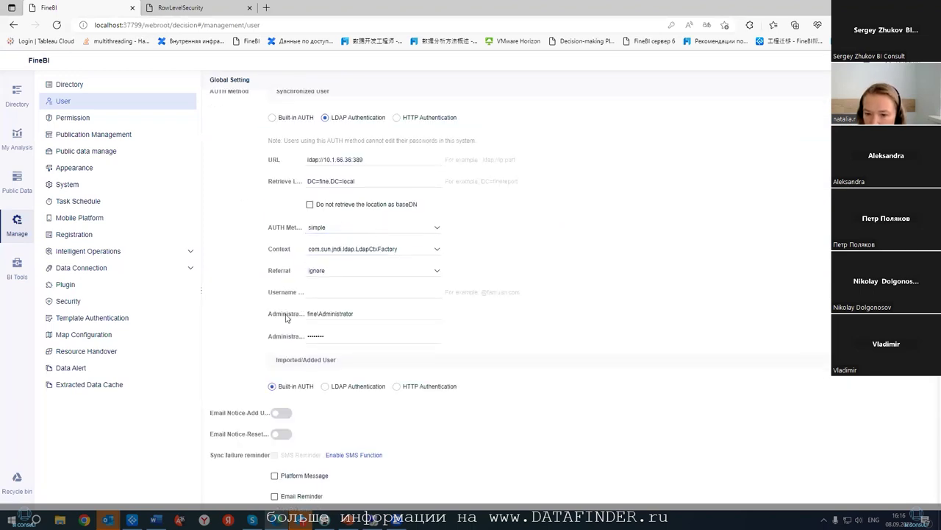
- Use LDAP for imported users with the server URL, base DN DC=fine,DC=local, simple auth, LdapCtxFactory context, Referral ignore
click(325, 386)
scroll(327, 386, down, 3)
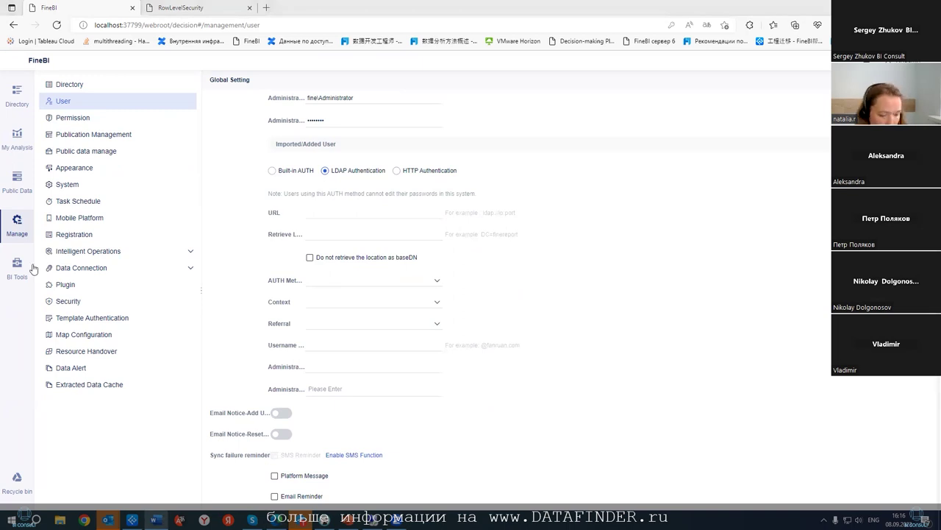
click(332, 280)
click(321, 215)
text(ldap://10.1.66.36:389)
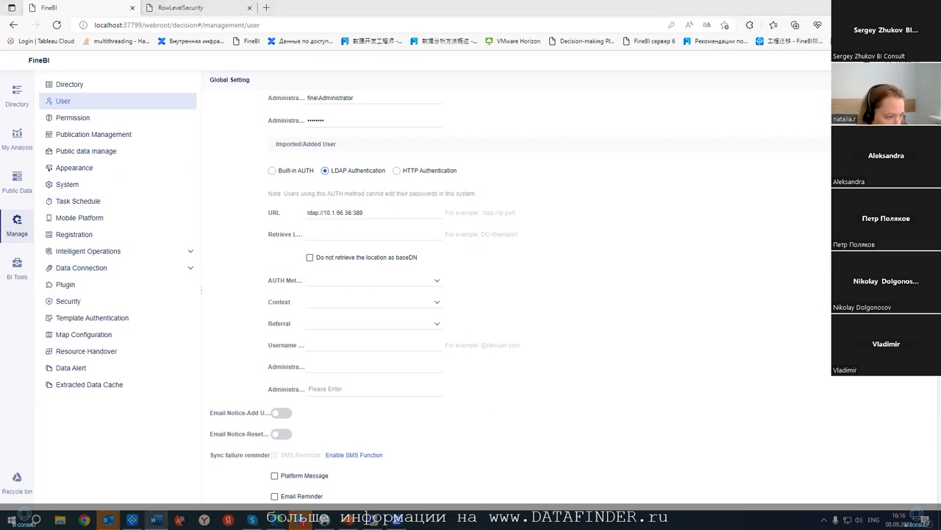
click(321, 237)
text(DC=fine,DC=local)
click(347, 280)
click(343, 298)
click(342, 301)
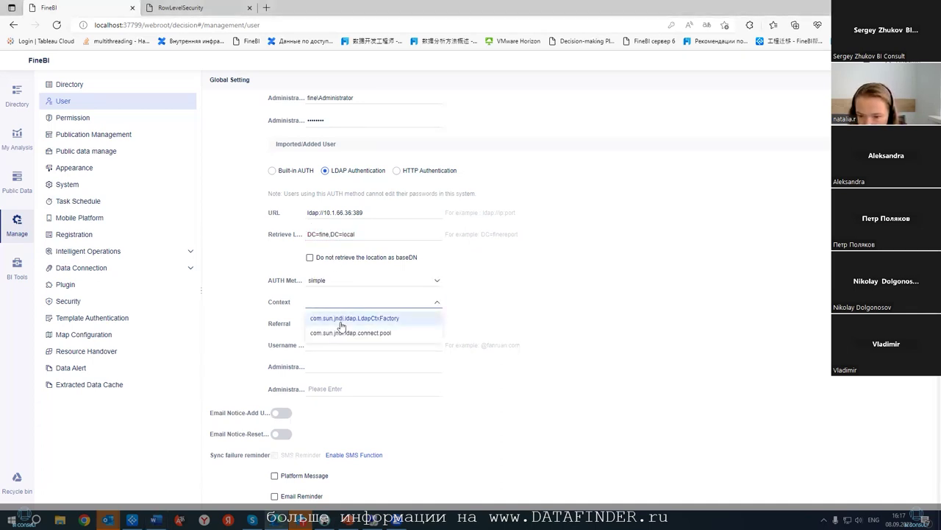
click(341, 318)
click(308, 328)
click(332, 354)
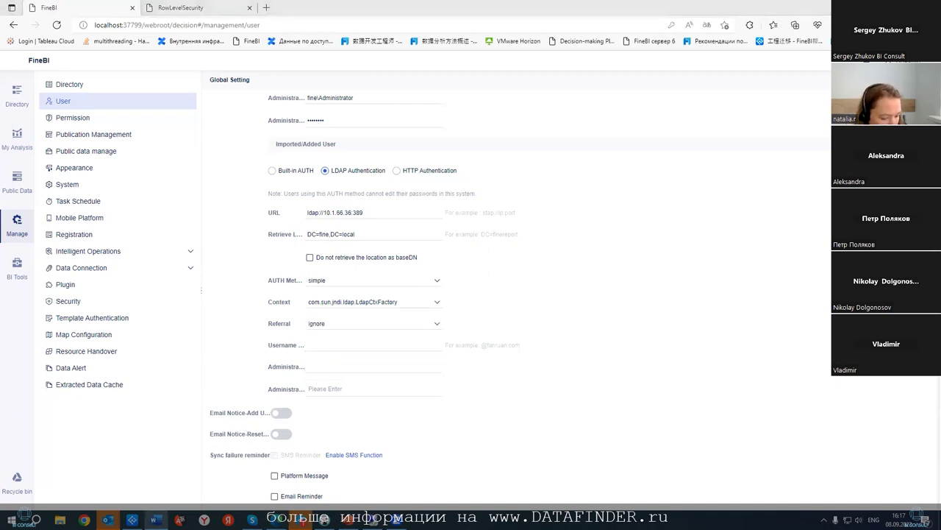
- Fill in the domain administrator account and password, then test the LDAP connection
click(355, 365)
text(fine\Administrator)
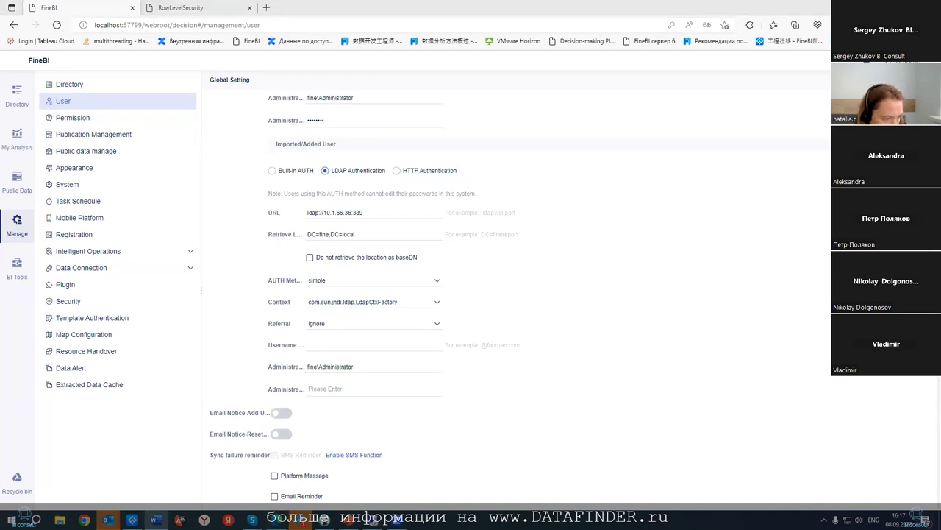
click(310, 387)
key(ctrl+v)
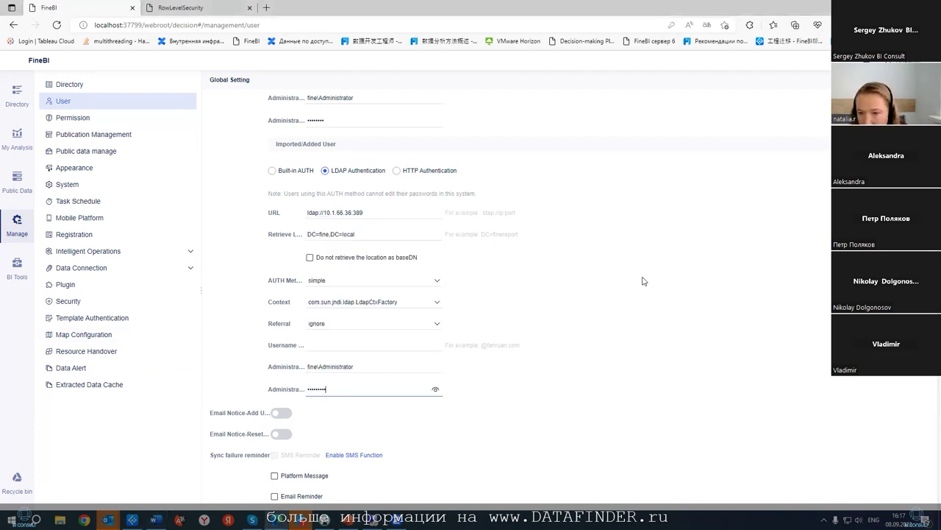
click(809, 83)
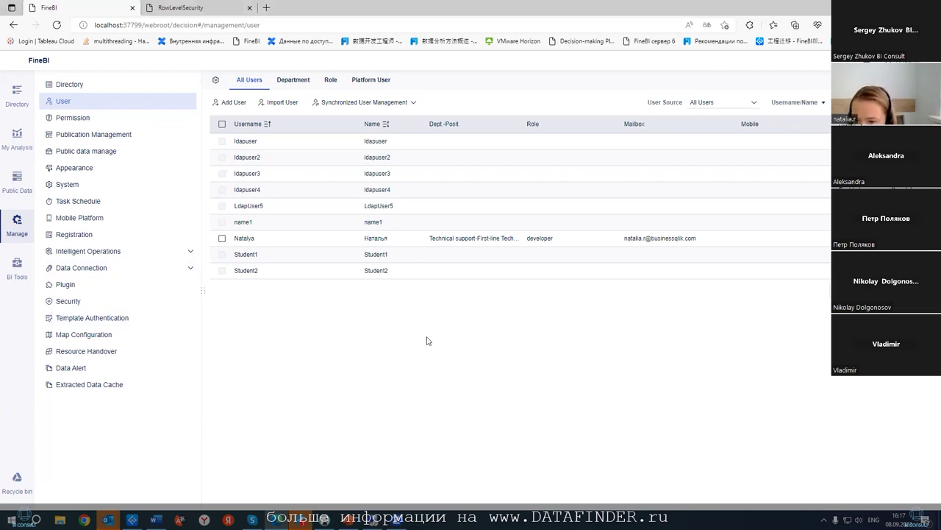
- On the domain server, start a New > User in the fine.local Users container
key(alt+Tab)
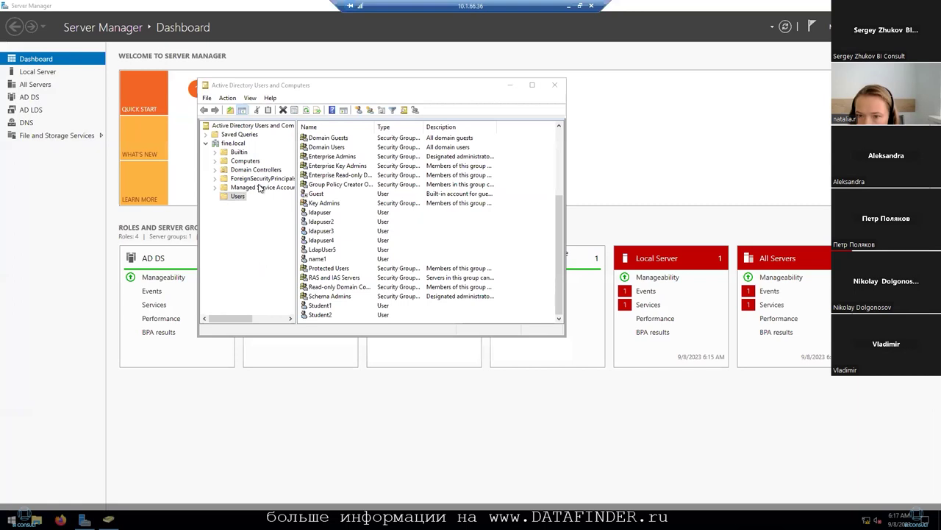
right_click(240, 197)
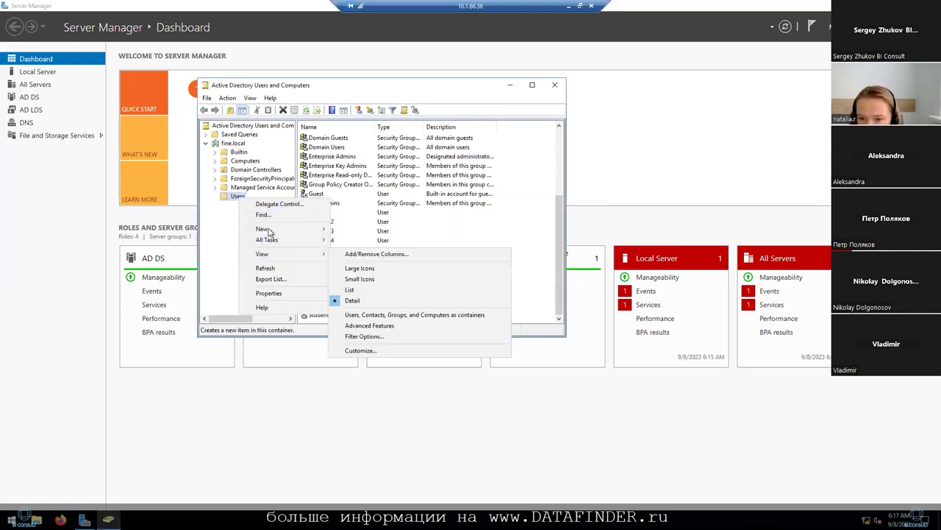
click(237, 200)
right_click(239, 201)
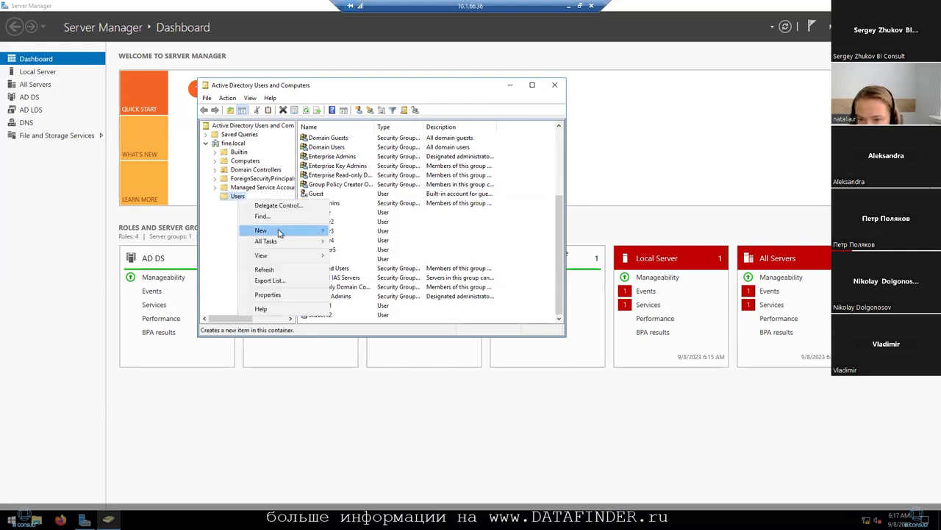
mouse_move(301, 255)
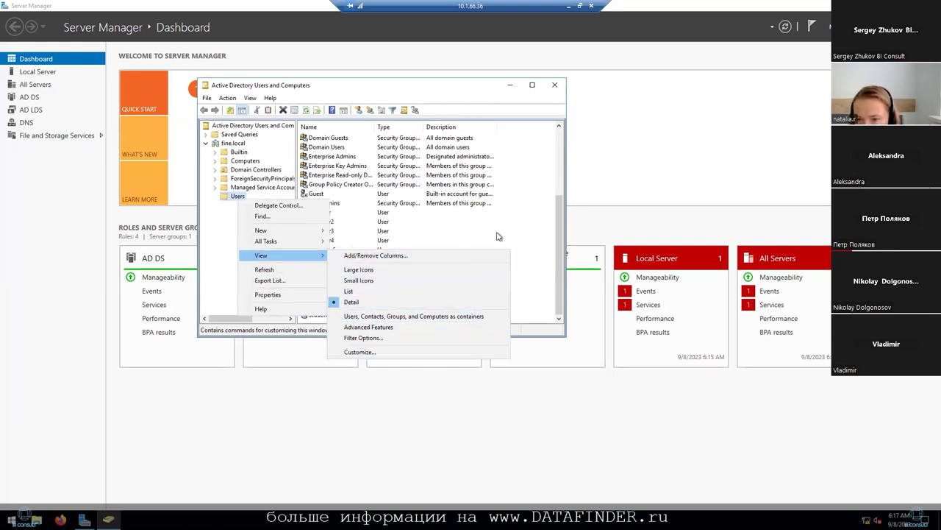
click(464, 146)
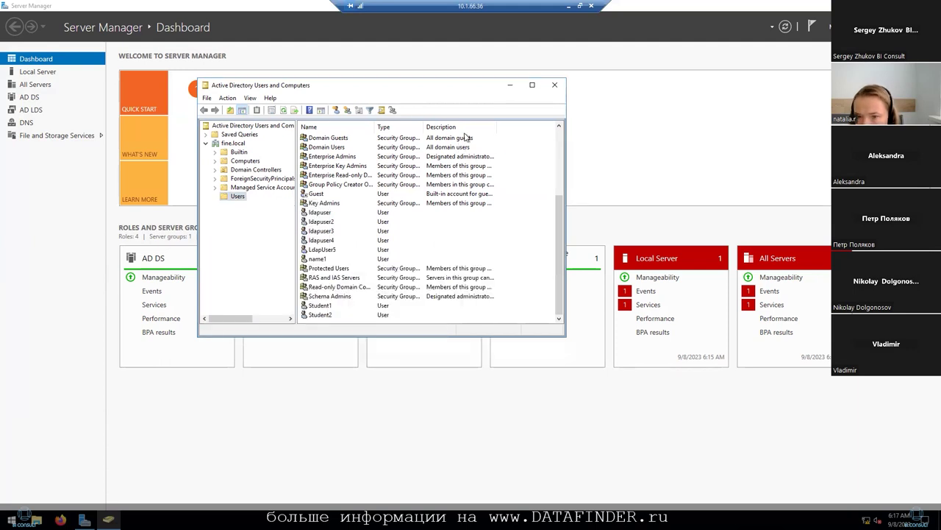
right_click(325, 260)
click(249, 249)
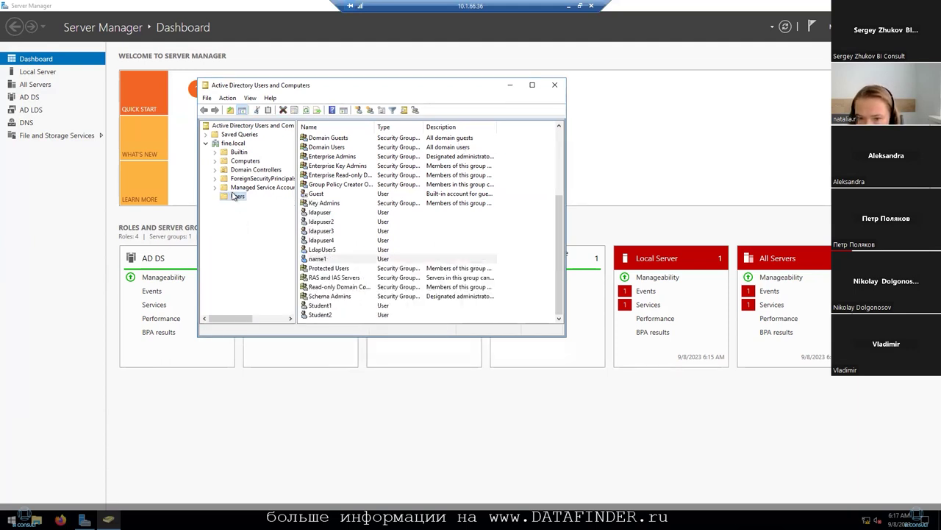
right_click(235, 196)
mouse_move(276, 223)
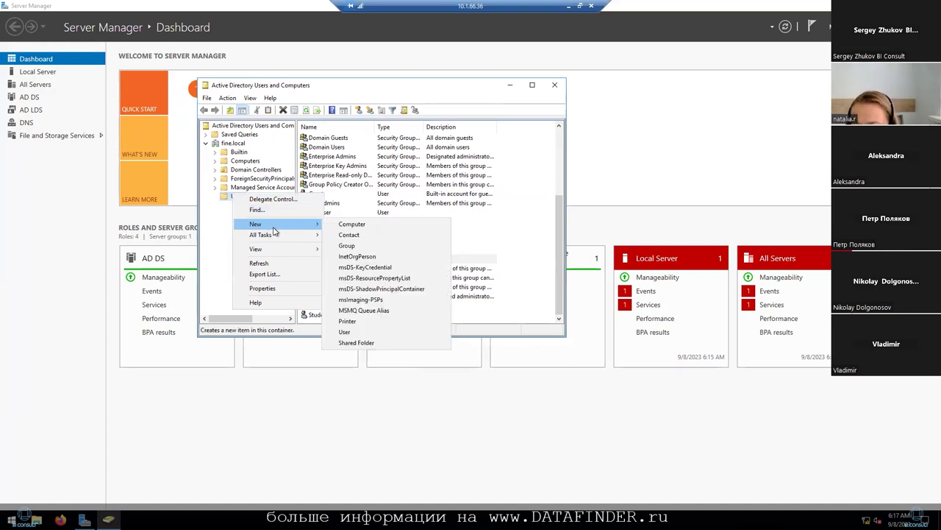
click(348, 331)
- Enter Ldap10 as the logon name, set a password that never expires, and finish the wizard
key(Tab)
key(Tab)
key(Tab)
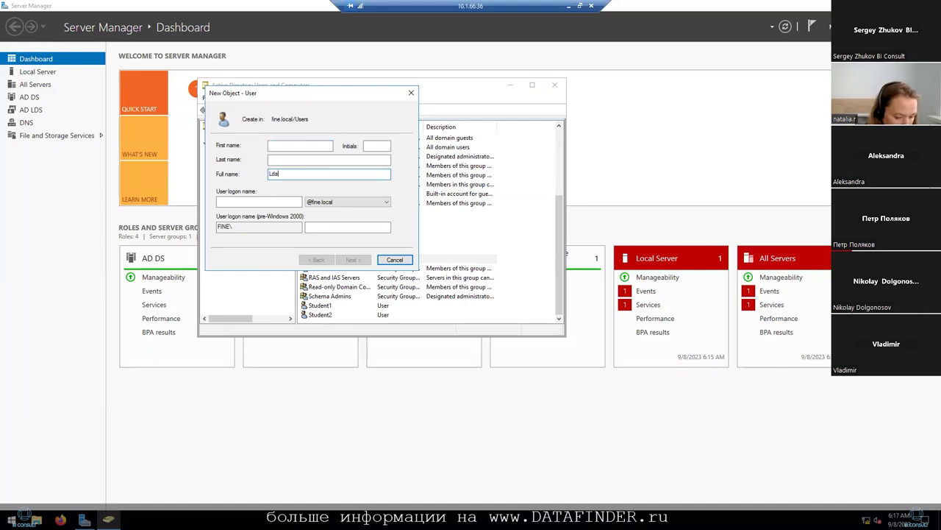
click(272, 201)
text(lda)
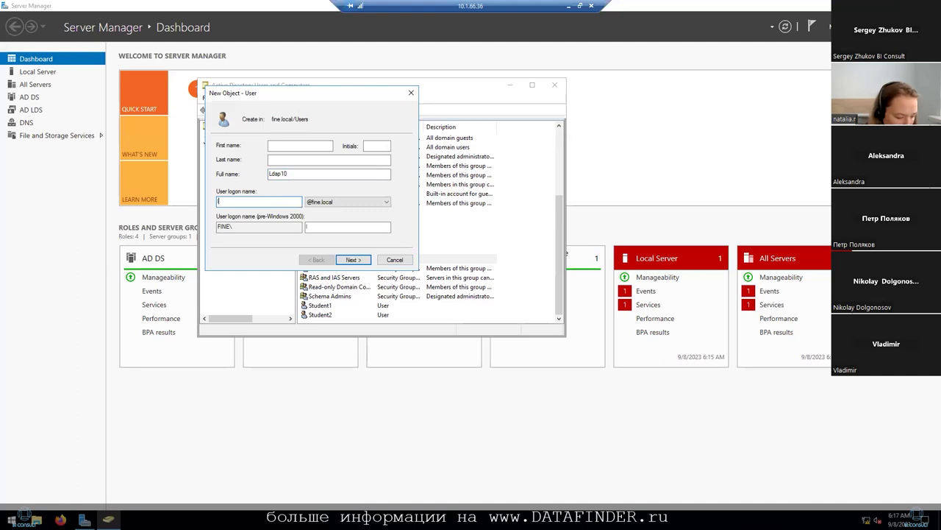
text(p1)
click(353, 260)
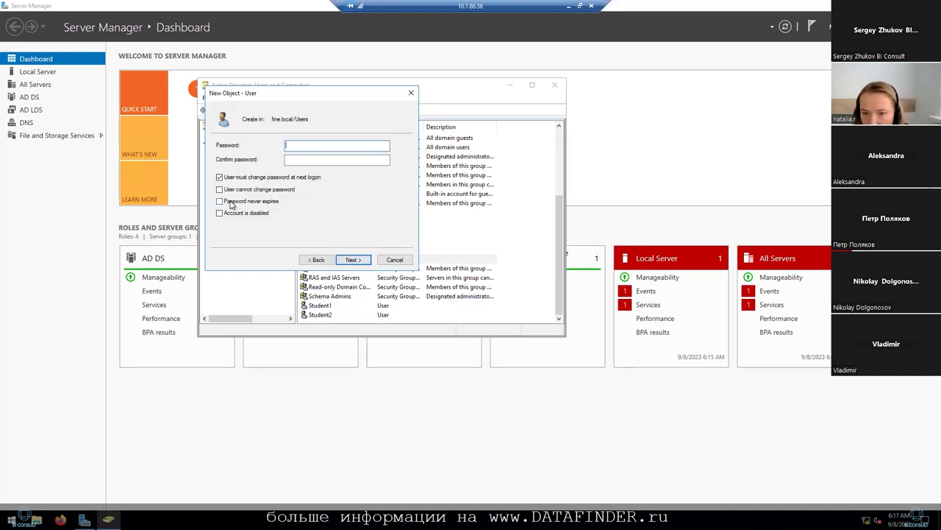
click(231, 202)
click(552, 297)
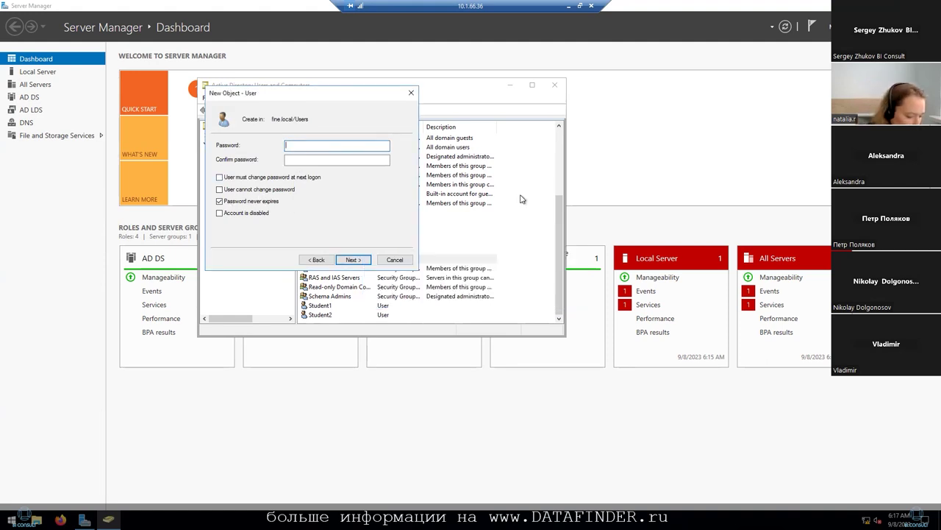
text(P)
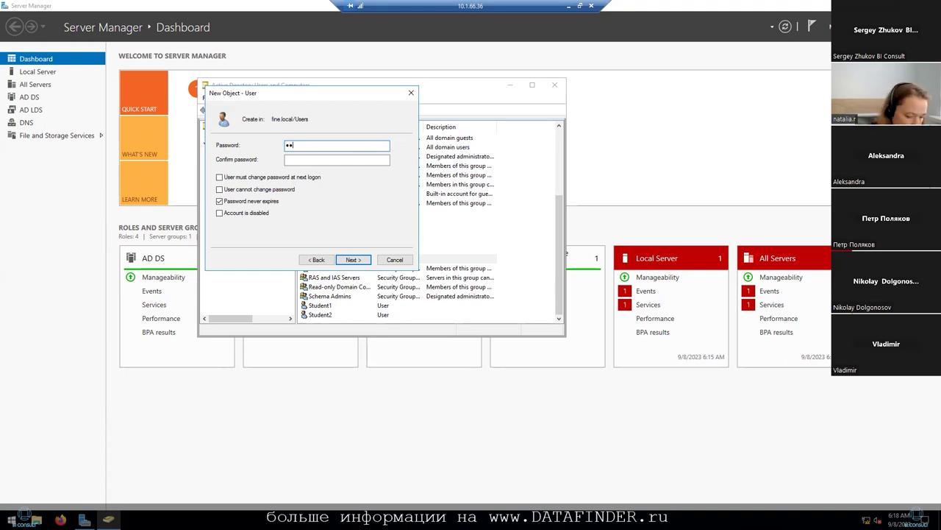
text(a$$)
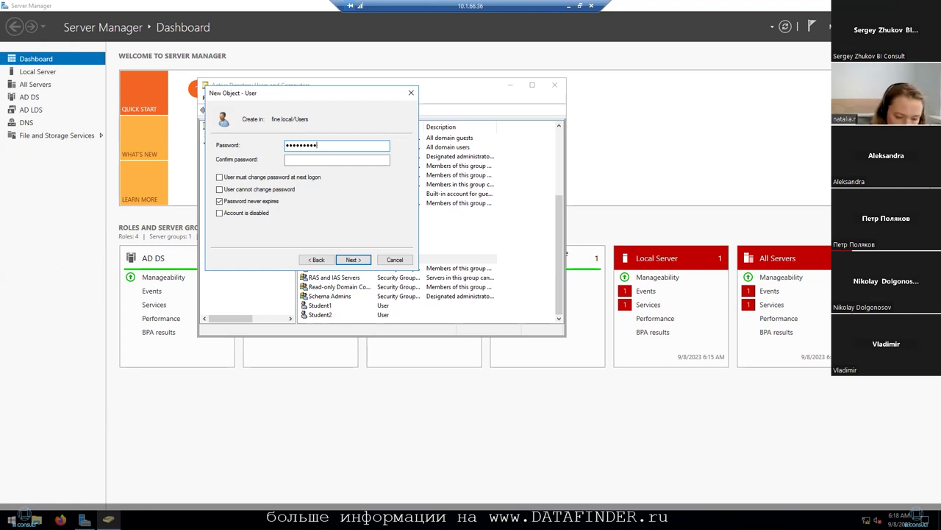
click(384, 158)
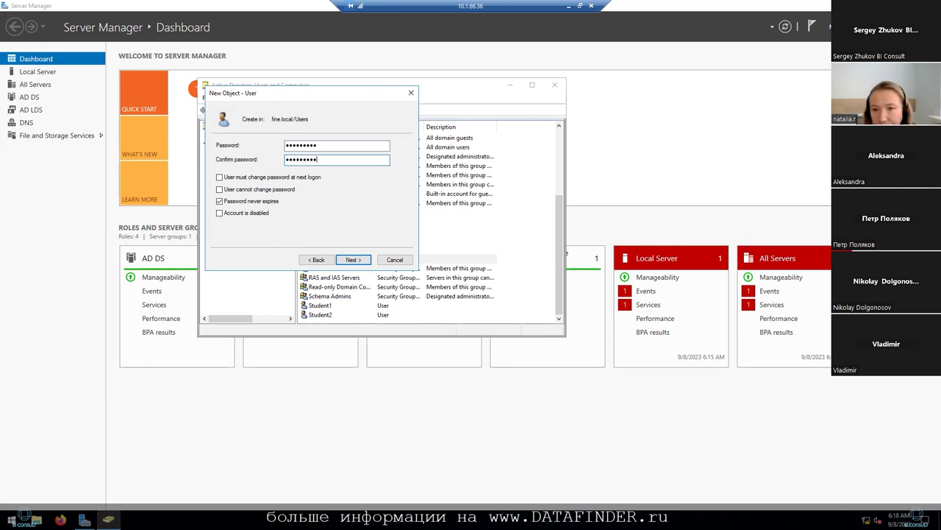
click(353, 259)
click(353, 259)
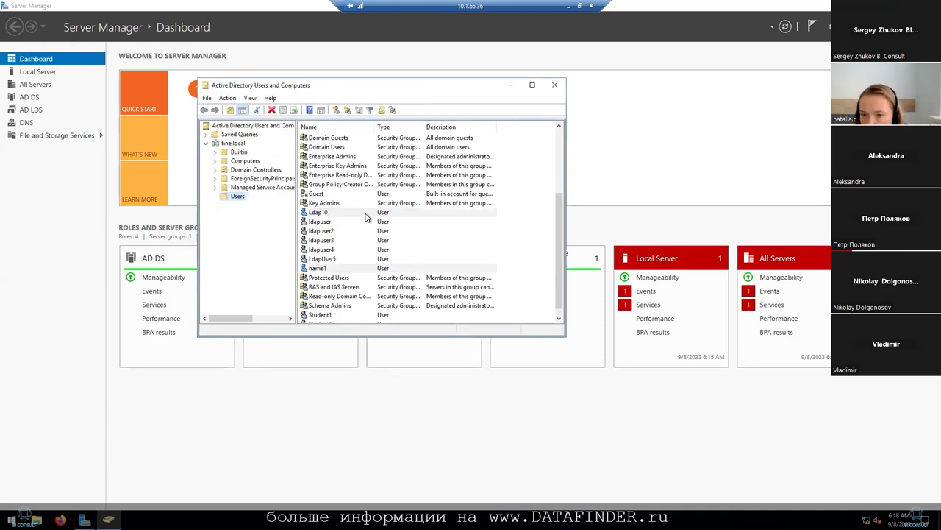
- Add FineBI user Ldap10 with both username and name set to Ldap10
click(570, 10)
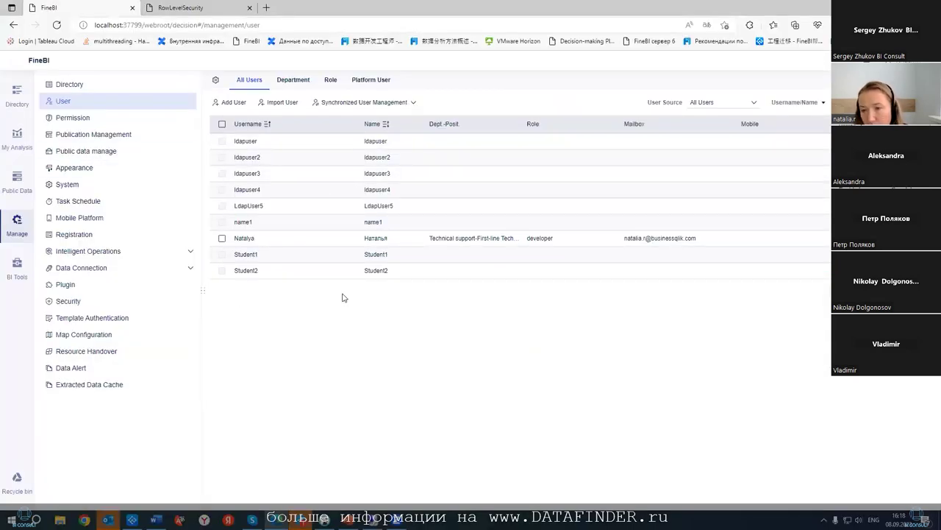
click(229, 103)
click(403, 221)
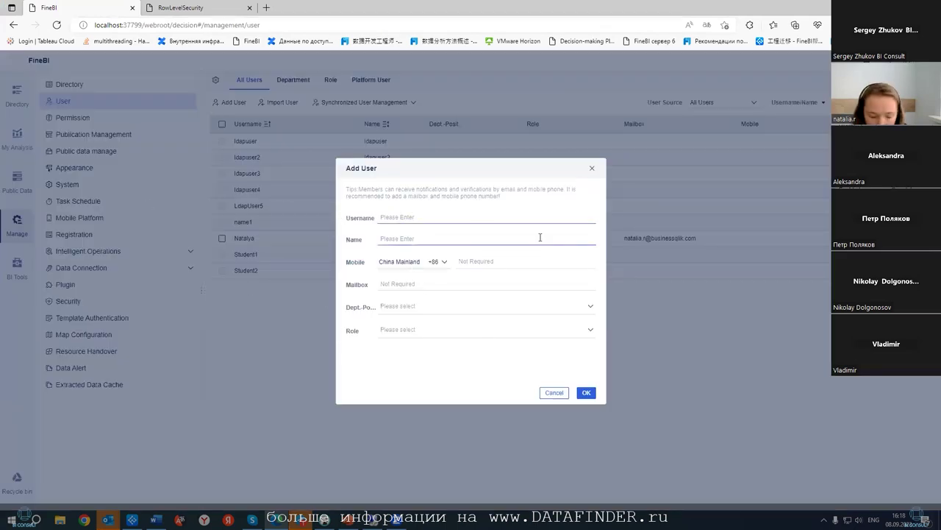
text(lda)
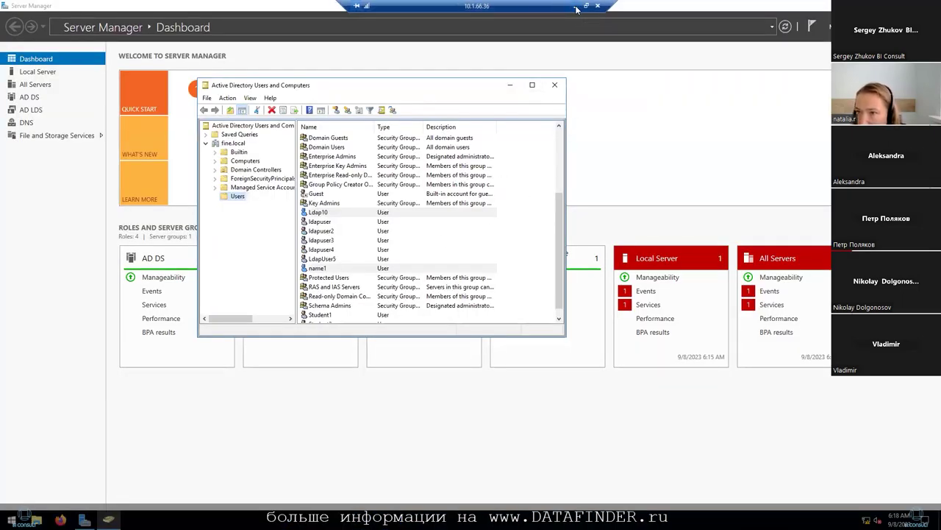
click(577, 7)
click(406, 239)
text(Ldap10)
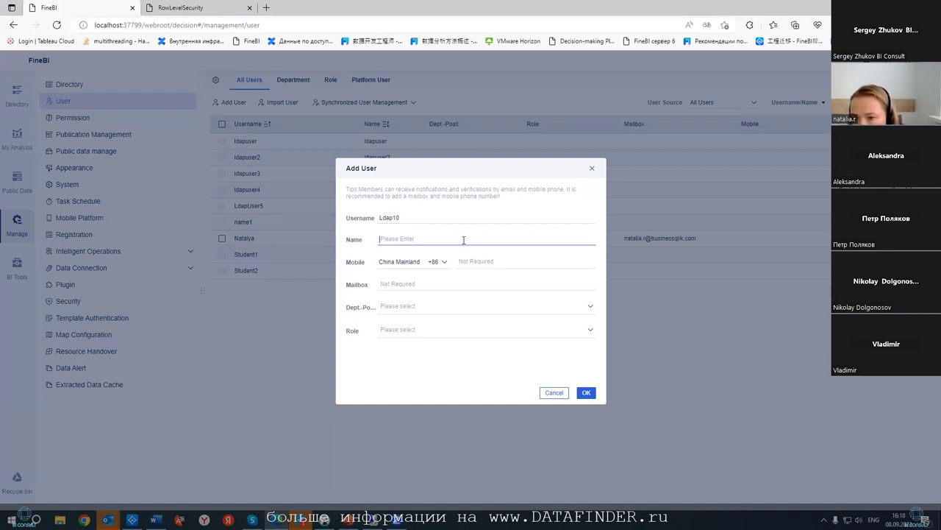
drag(411, 219, 369, 220)
key(ctrl+c)
click(416, 237)
key(ctrl+v)
click(586, 392)
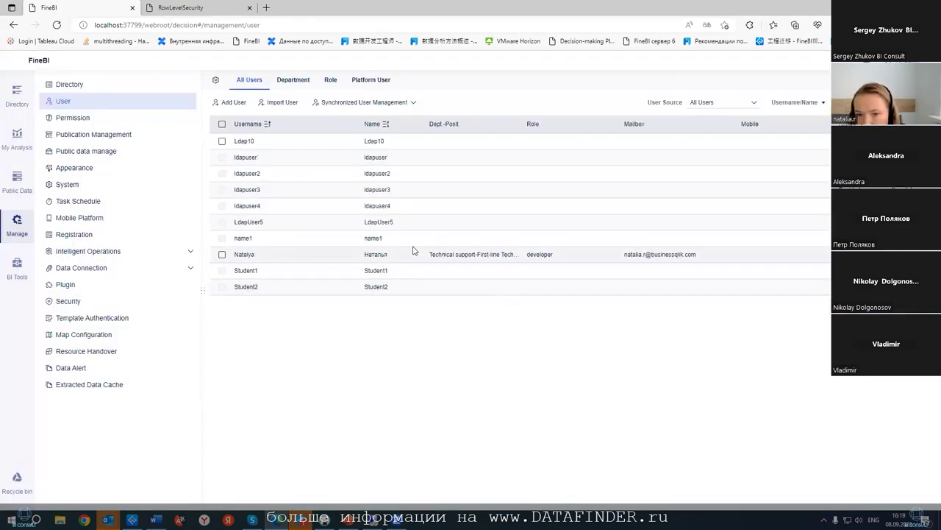
- Add Ldap10 to Selected Users under Platform User > BI User > BI View User
click(361, 82)
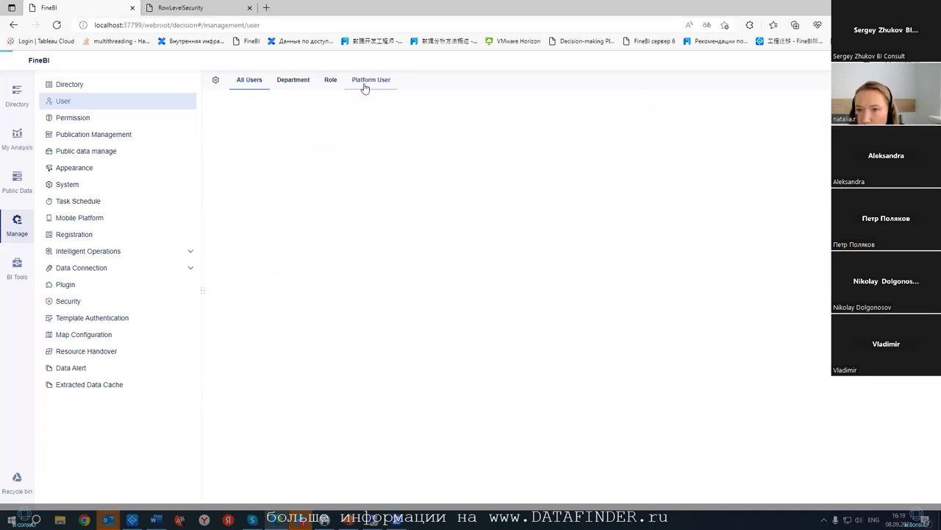
click(238, 134)
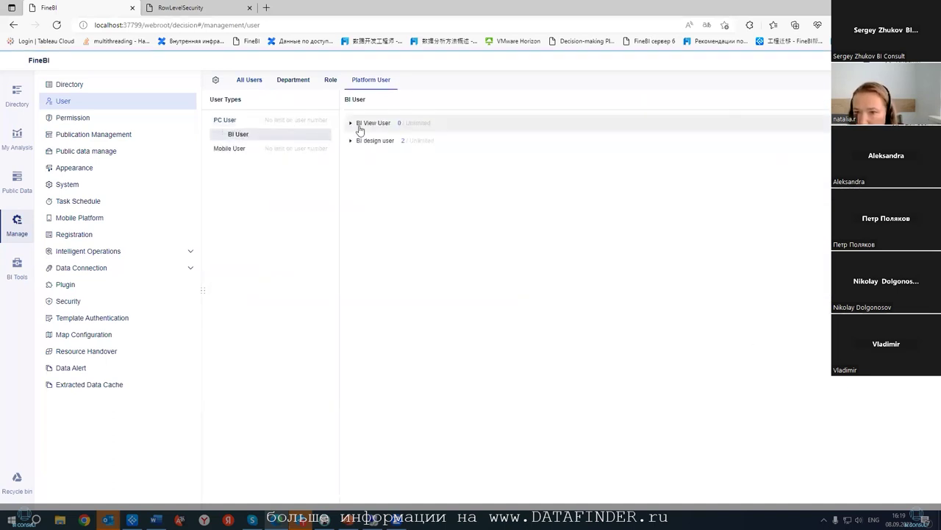
click(361, 123)
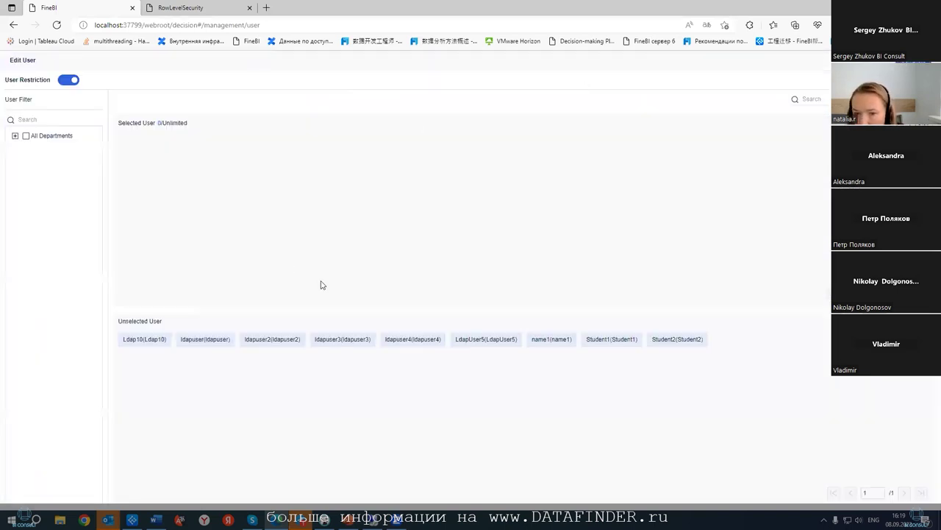
click(150, 339)
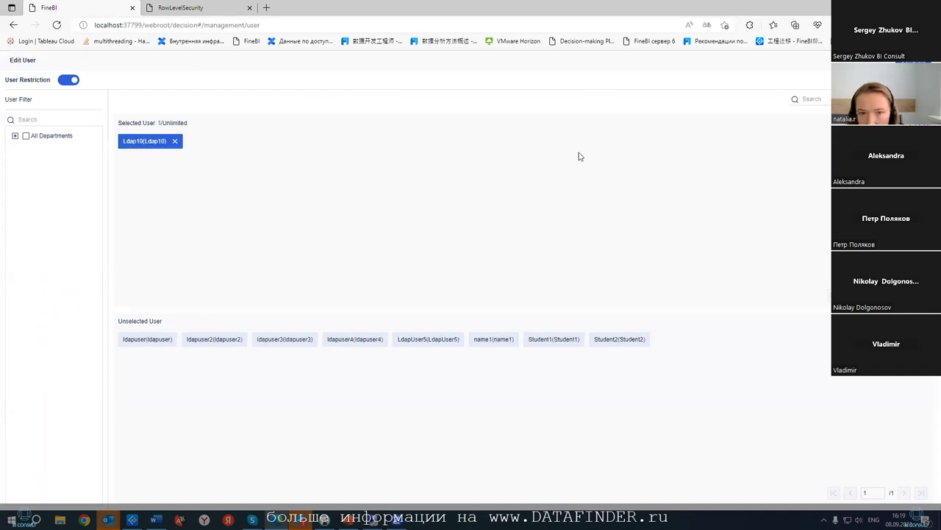
key(Escape)
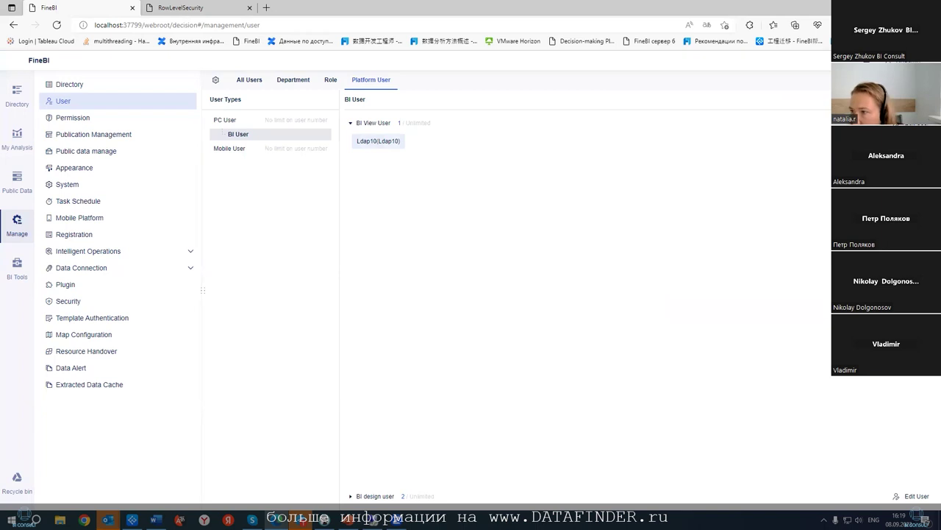
- Log in to FineBI as the LDAP user Ldap10 and dismiss Edge's save-password offer
click(561, 219)
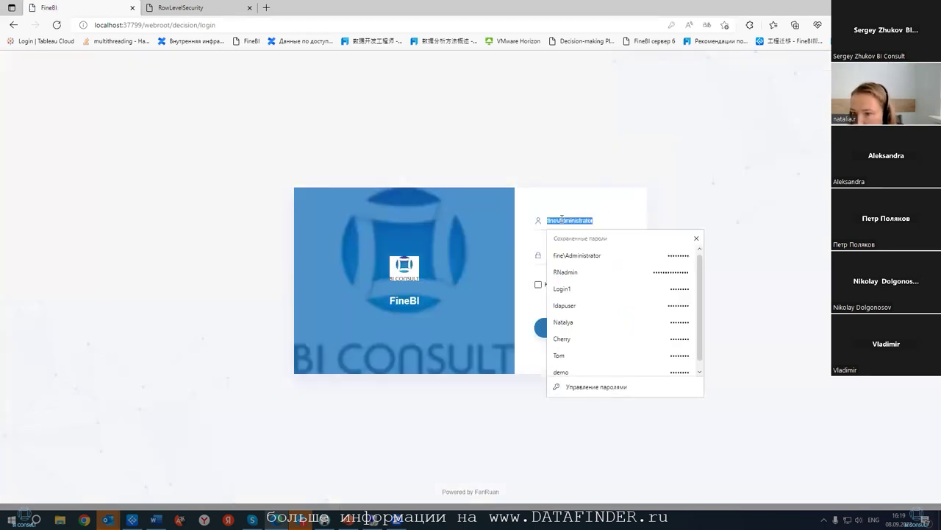
text(Ldap10)
click(578, 254)
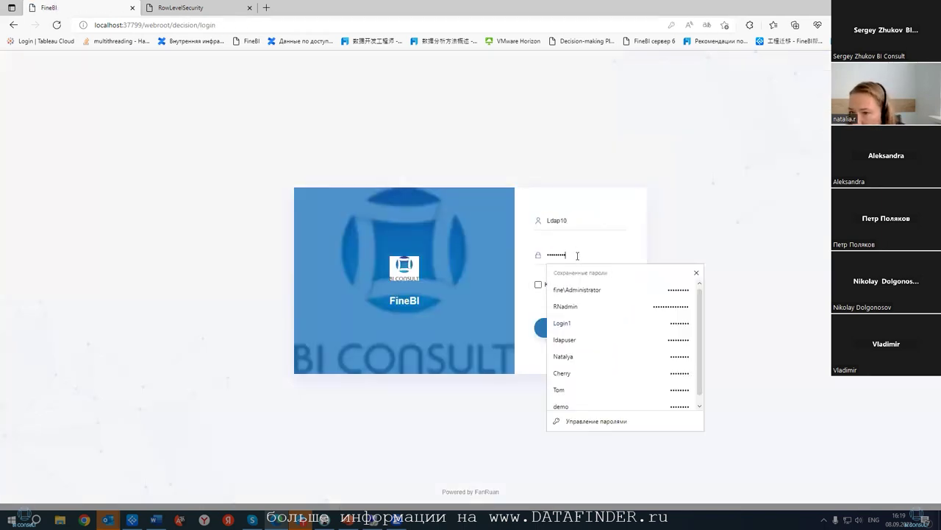
key(Down)
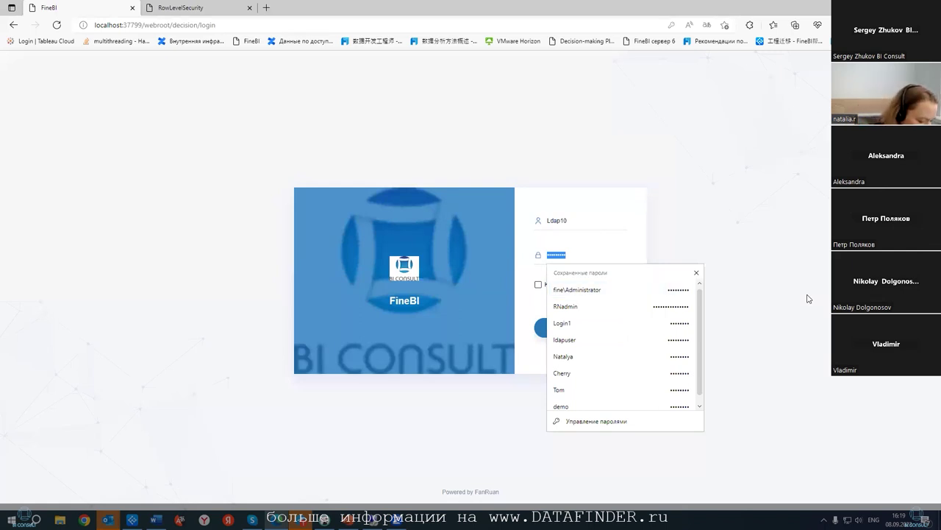
key(BackSpace)
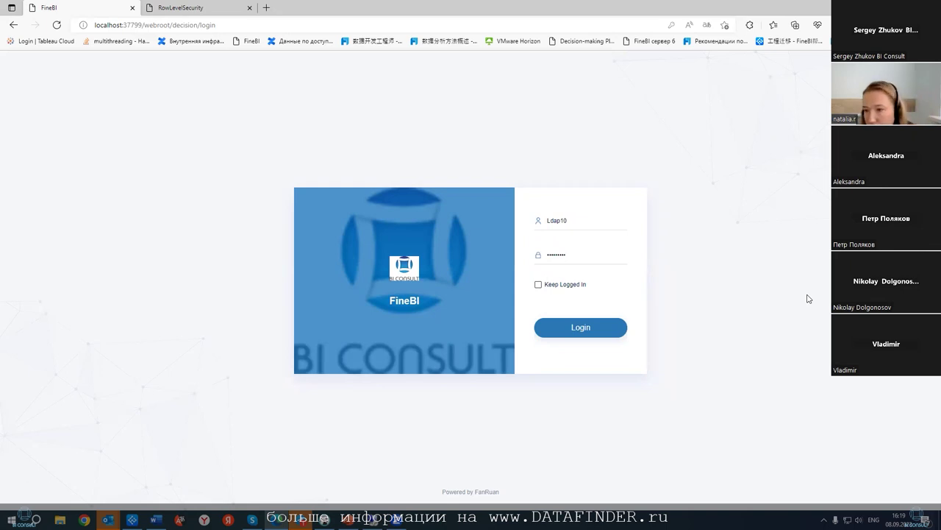
click(636, 325)
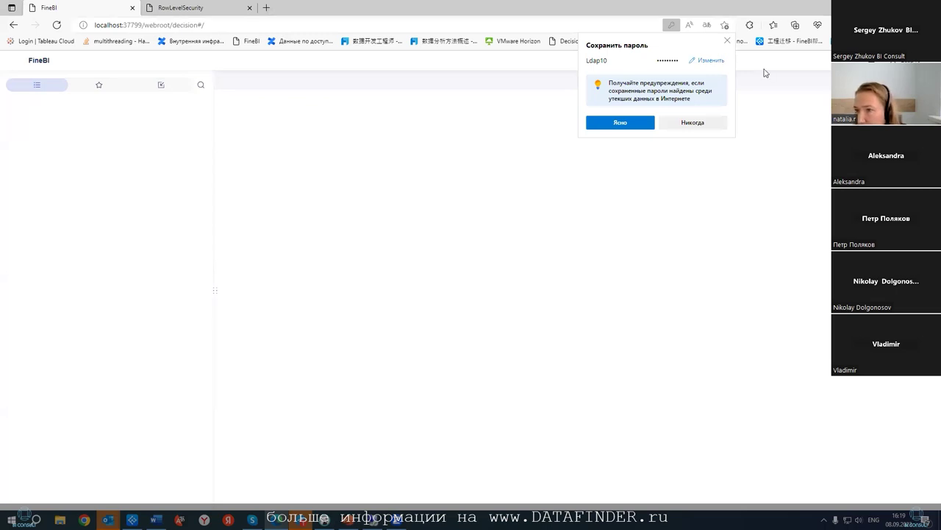
click(728, 42)
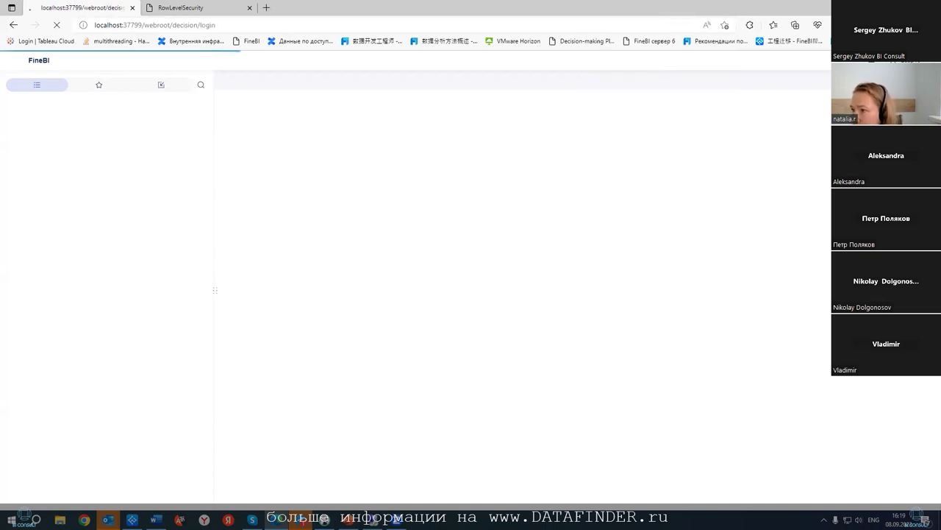
- Sign back in with the saved administrator login and go to Manage
click(606, 220)
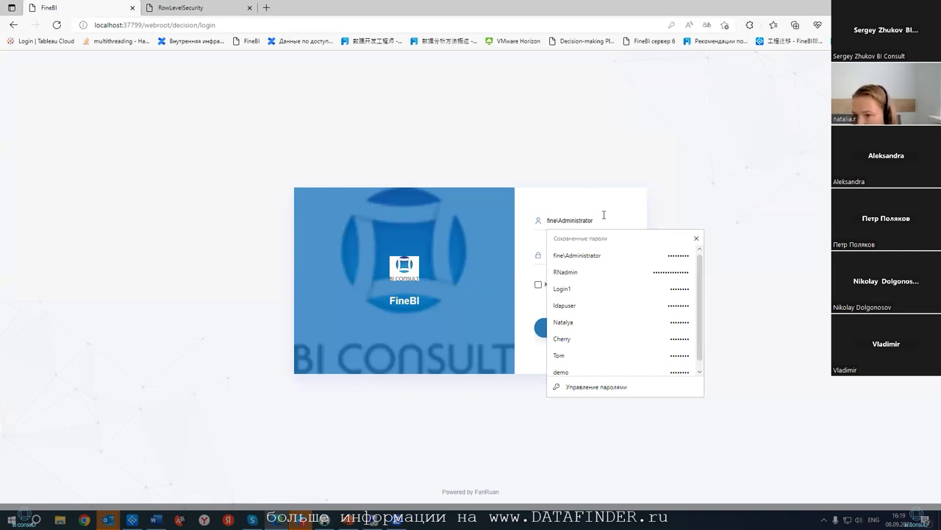
click(586, 276)
click(567, 335)
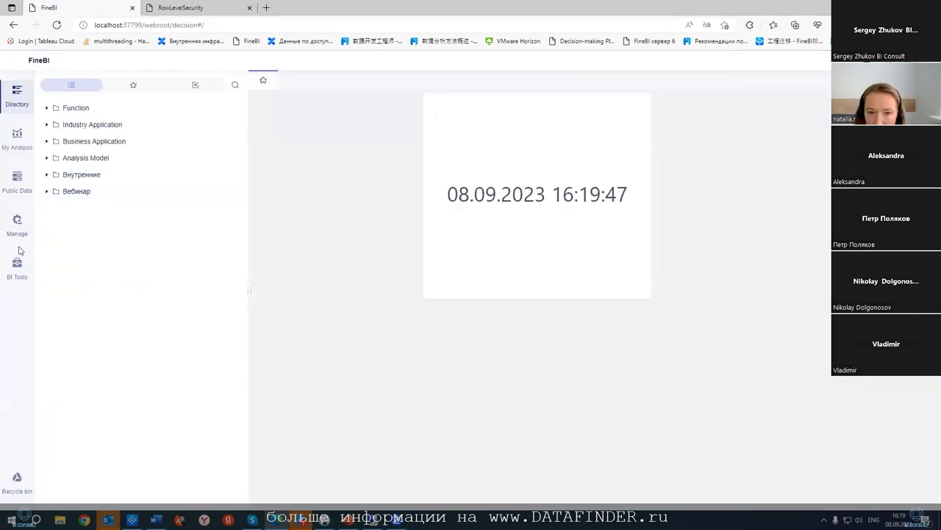
click(17, 223)
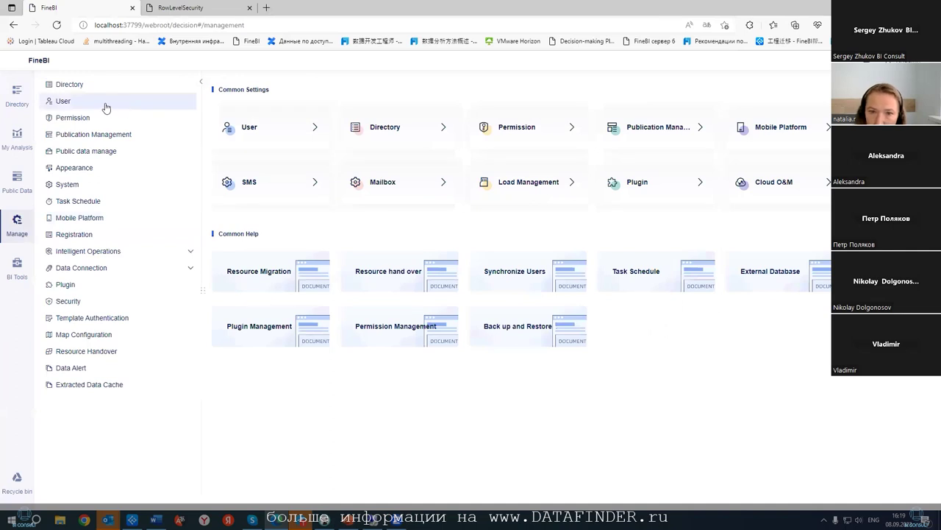
- Show All Users, including LDAP-synced accounts, under User, then switch to PowerPoint
click(105, 105)
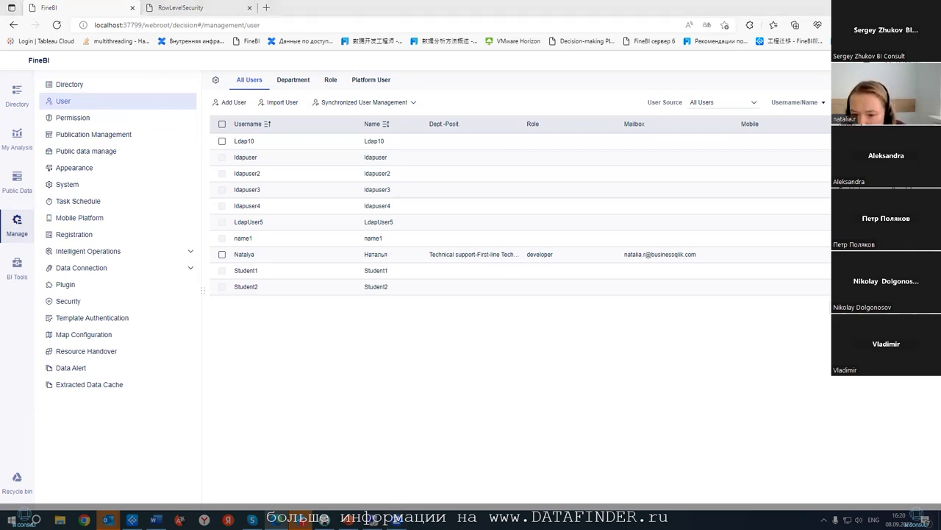
key(alt+Tab)
- Review the Row Level Security slides through slide 9 on login-based access, then return to FineBI
scroll(177, 341, down, 3)
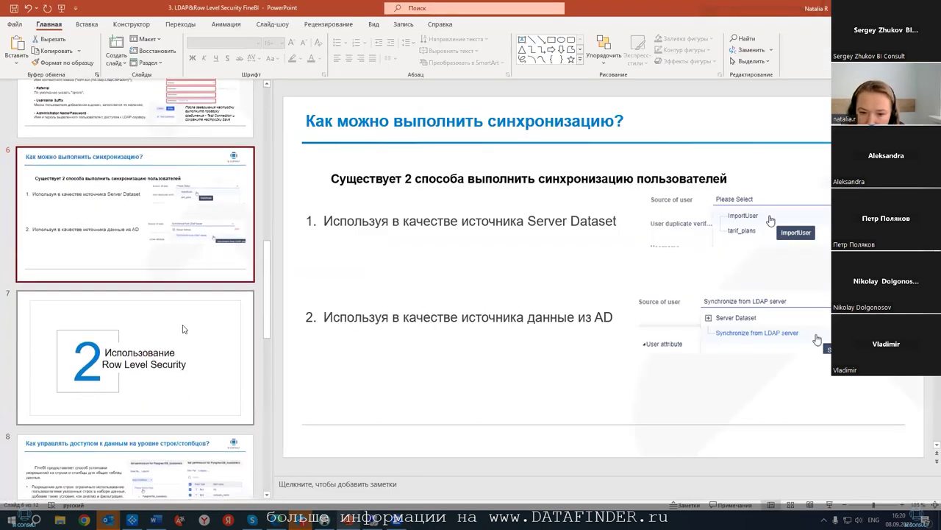
click(237, 289)
scroll(292, 302, down, 1)
scroll(292, 302, down, 2)
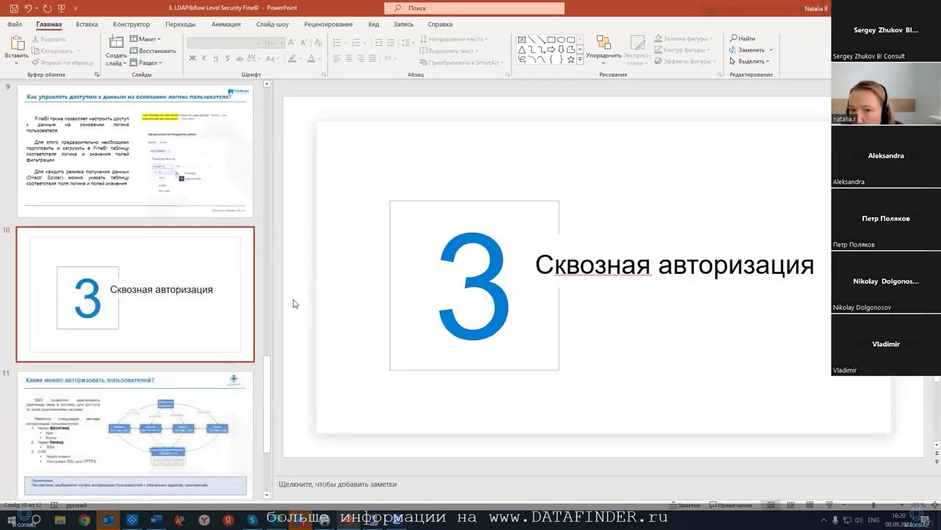
scroll(295, 304, up, 3)
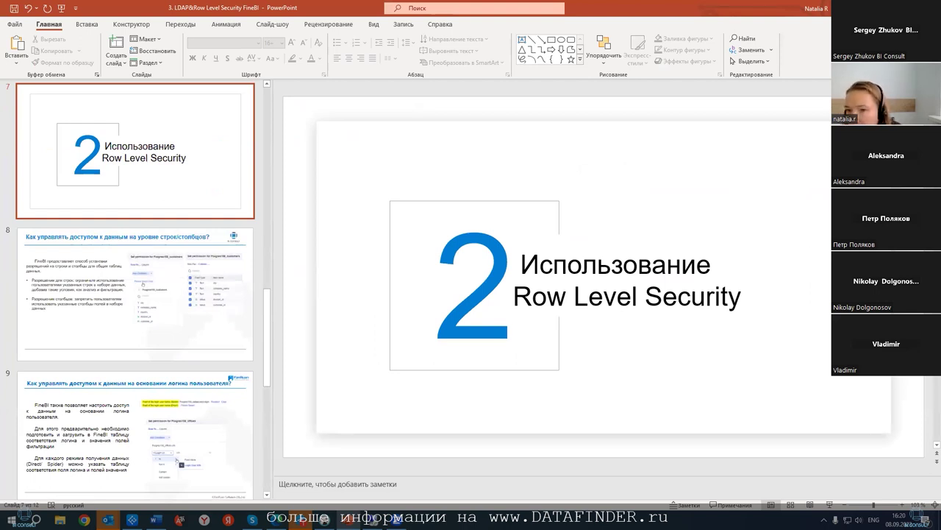
scroll(536, 336, down, 1)
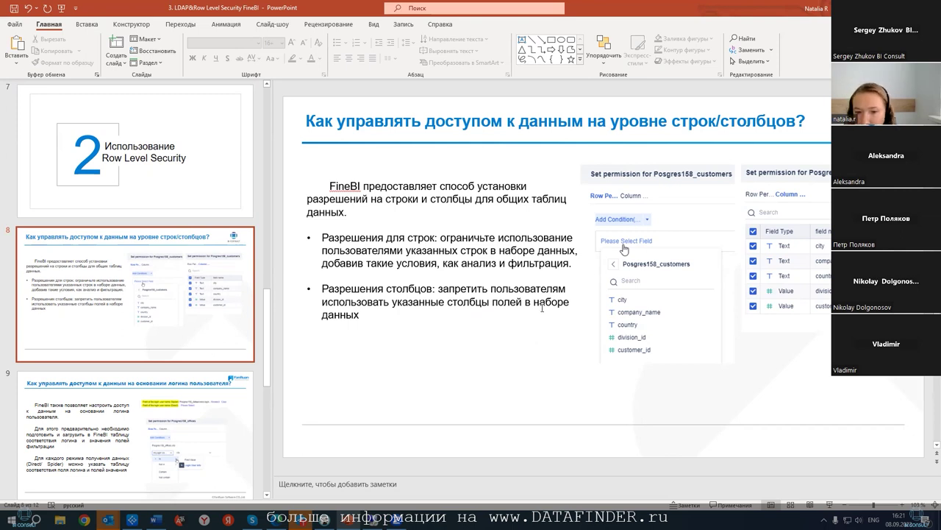
click(217, 375)
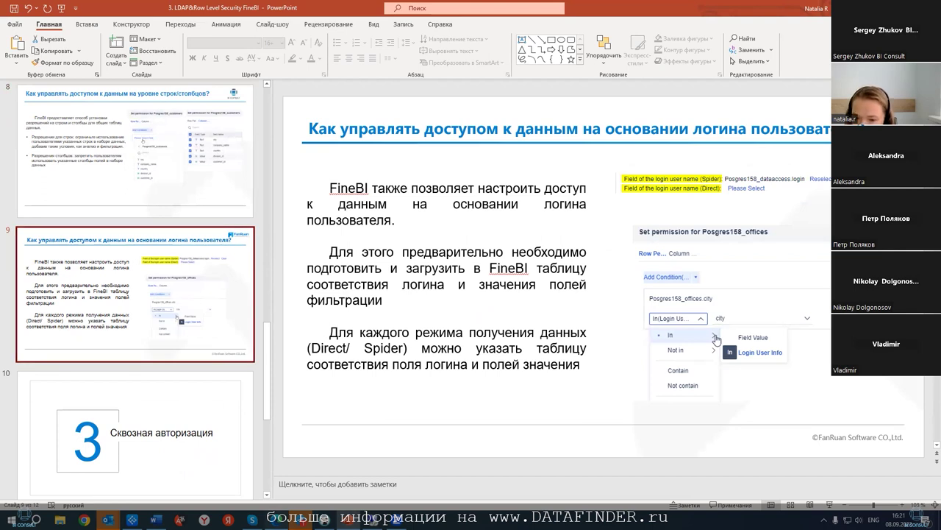
key(alt+Tab)
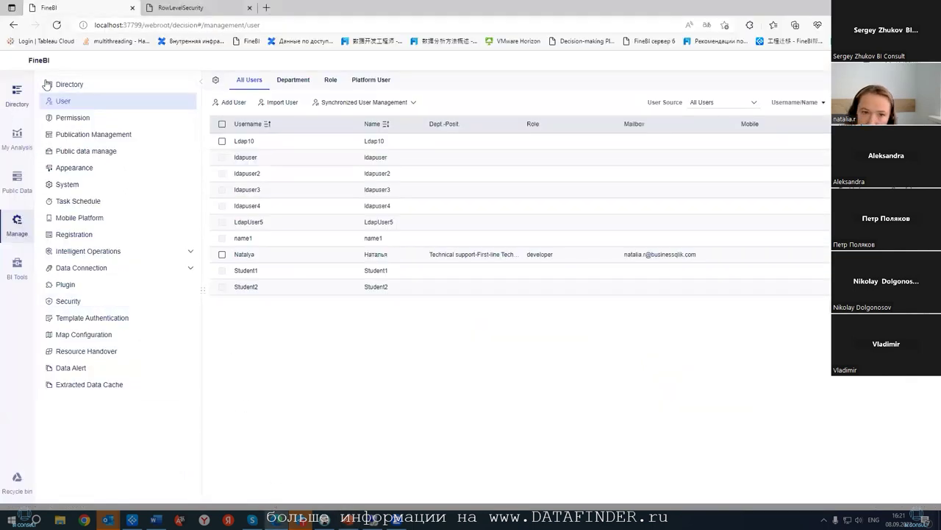
- Open the RowLevelSecurity and LoginLevelSecurity dashboards from the Вебинар folder, then return to Manage
click(17, 94)
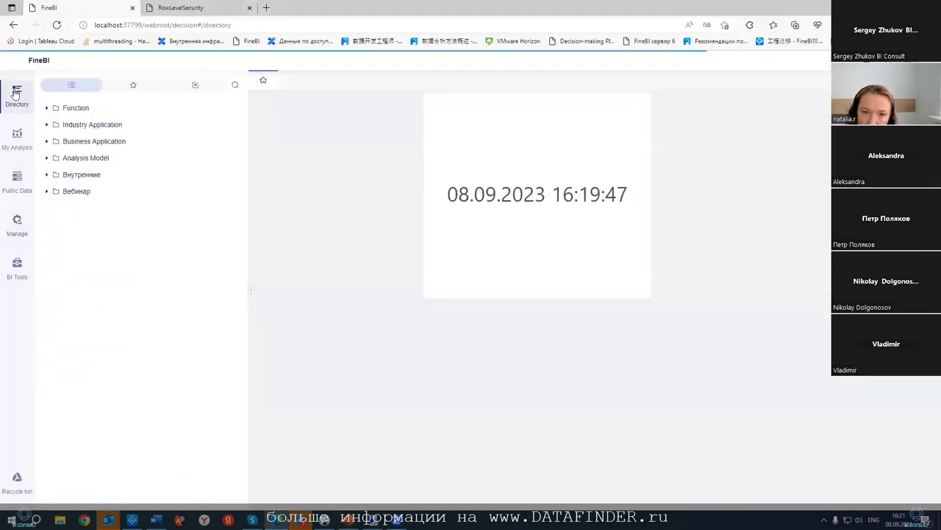
click(43, 192)
click(89, 224)
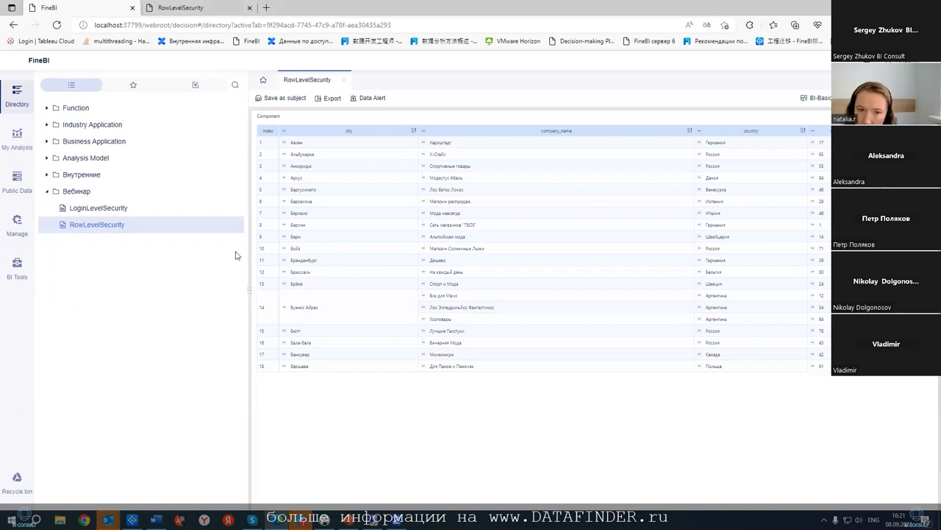
click(119, 215)
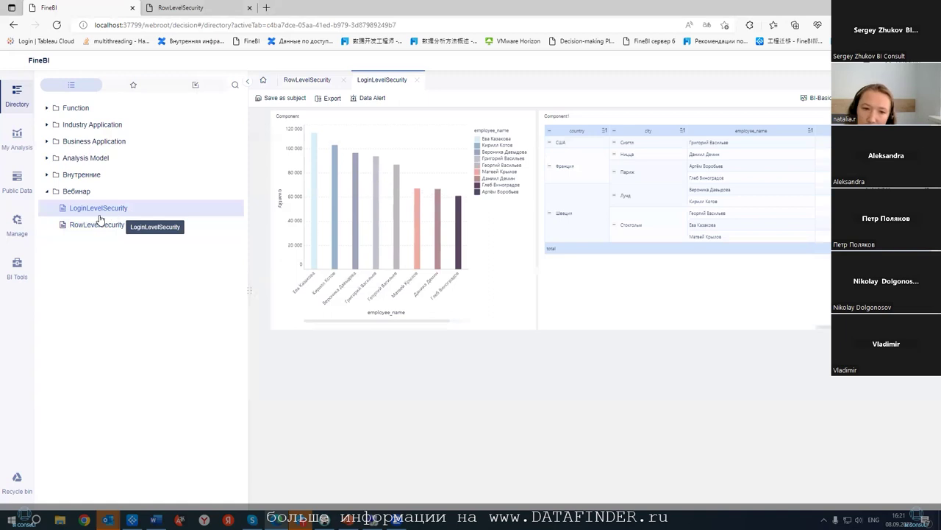
click(17, 222)
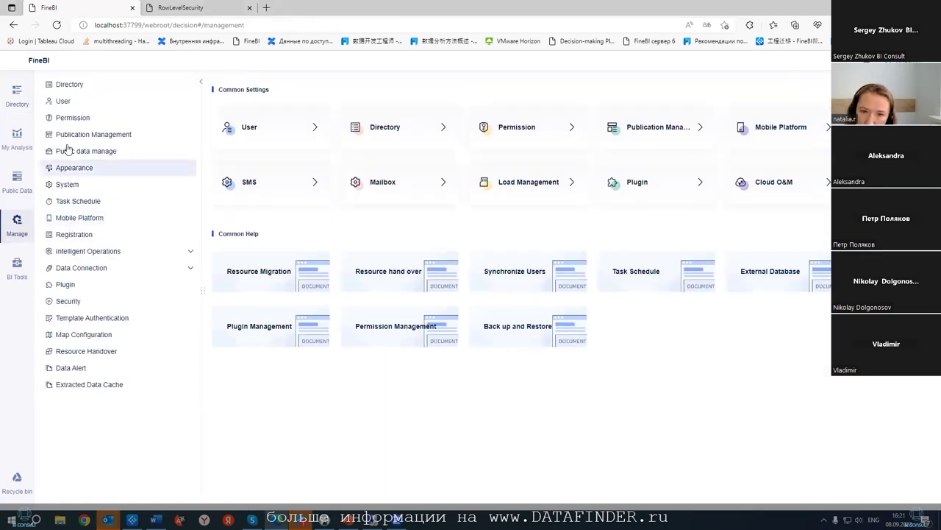
- Open the View users role's data permissions and the Posgres158_customers permission settings
click(70, 120)
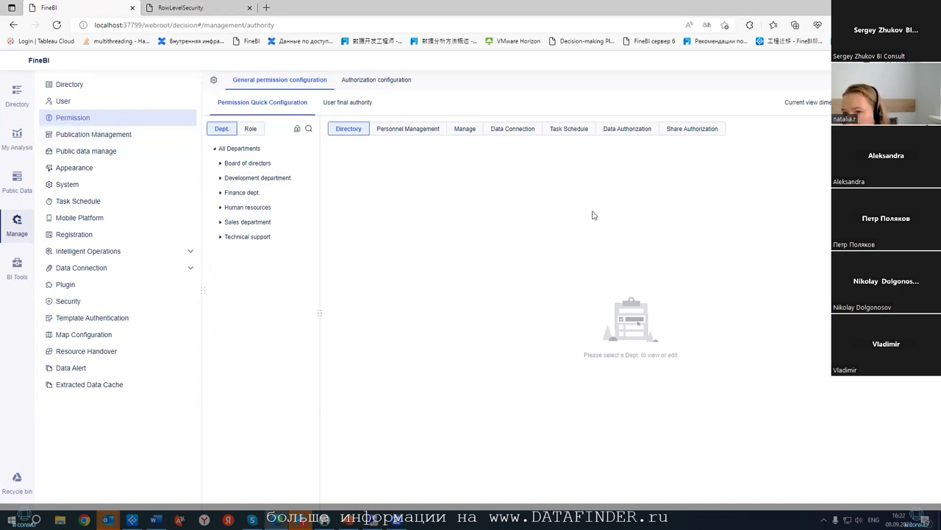
click(617, 133)
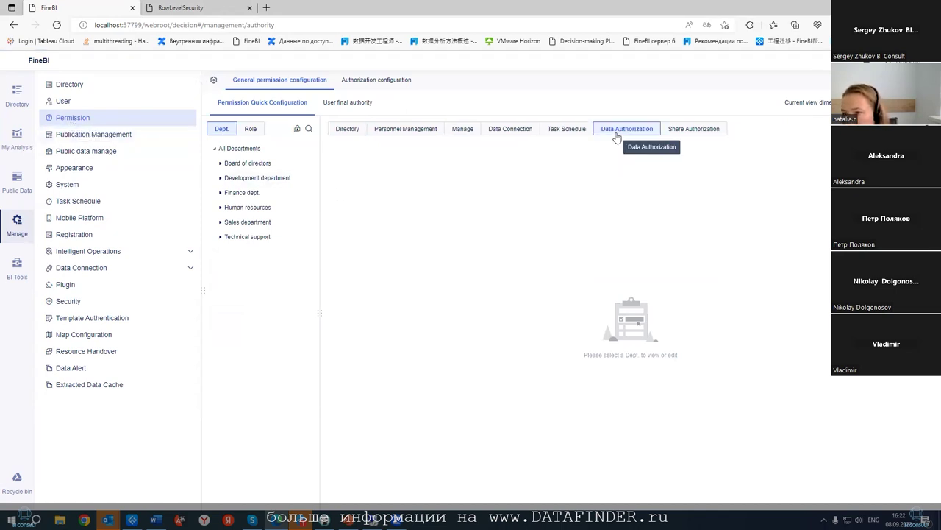
click(249, 128)
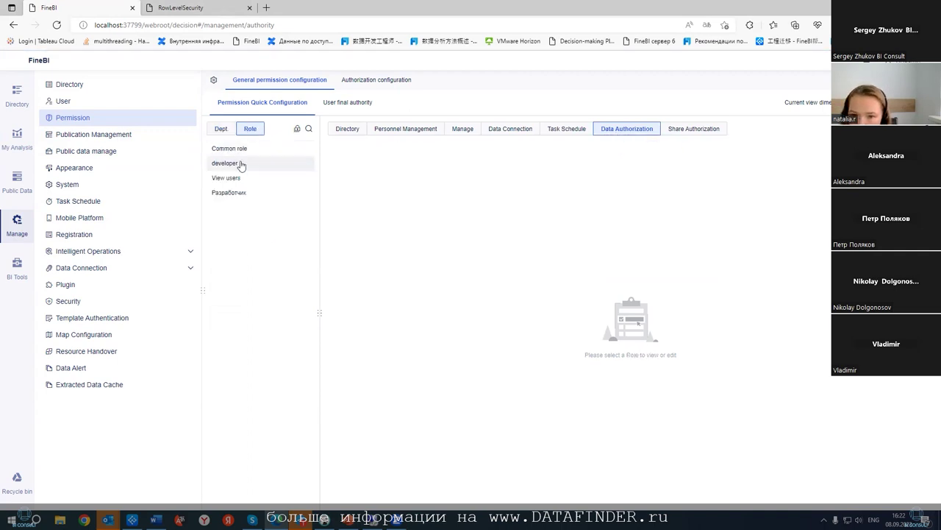
click(235, 178)
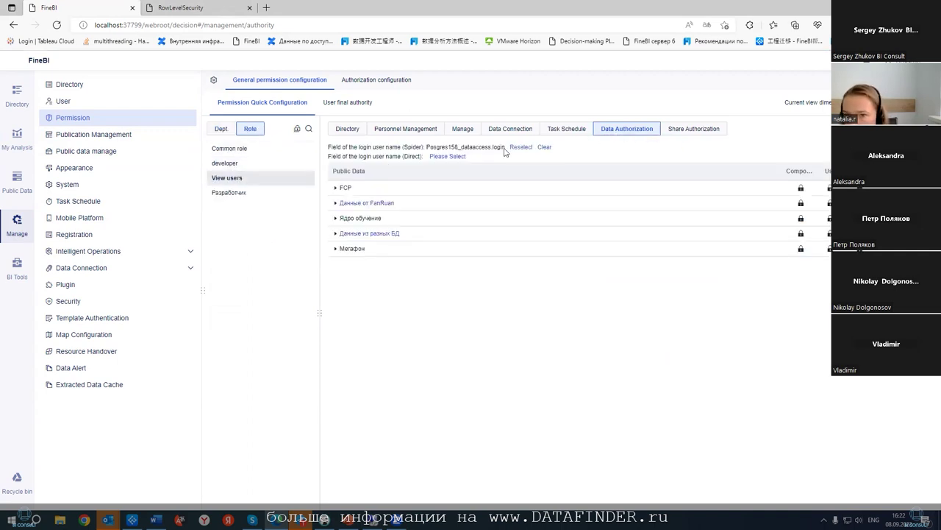
click(334, 234)
click(341, 263)
click(349, 279)
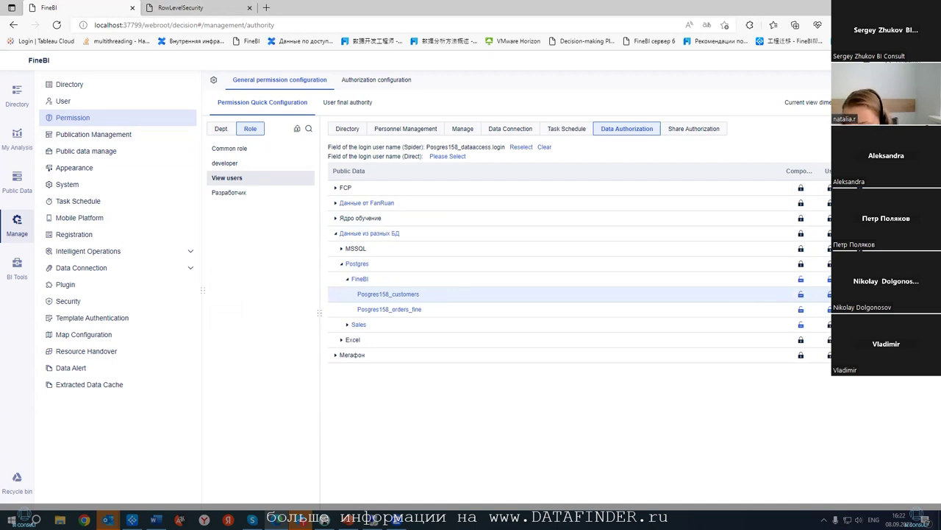
click(801, 293)
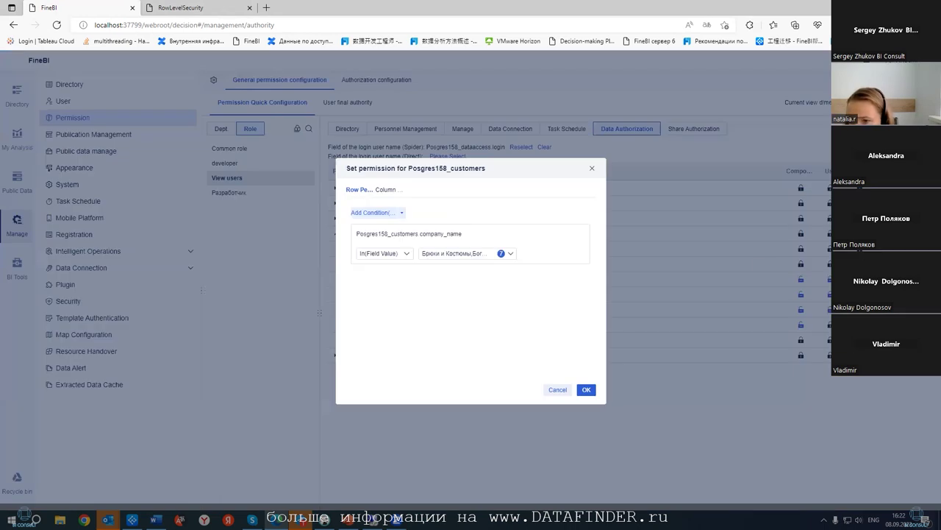
- Replace the existing row condition with a new condition on company_name
click(583, 234)
click(372, 213)
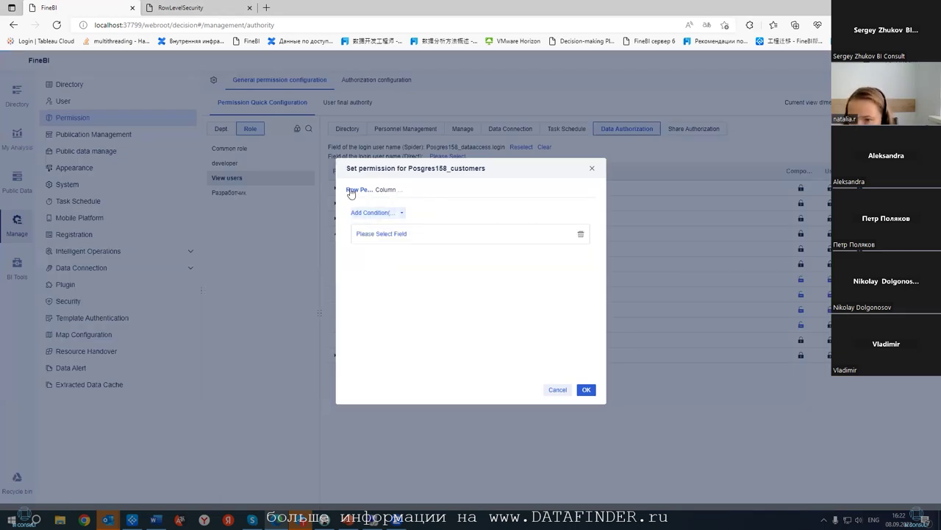
click(380, 233)
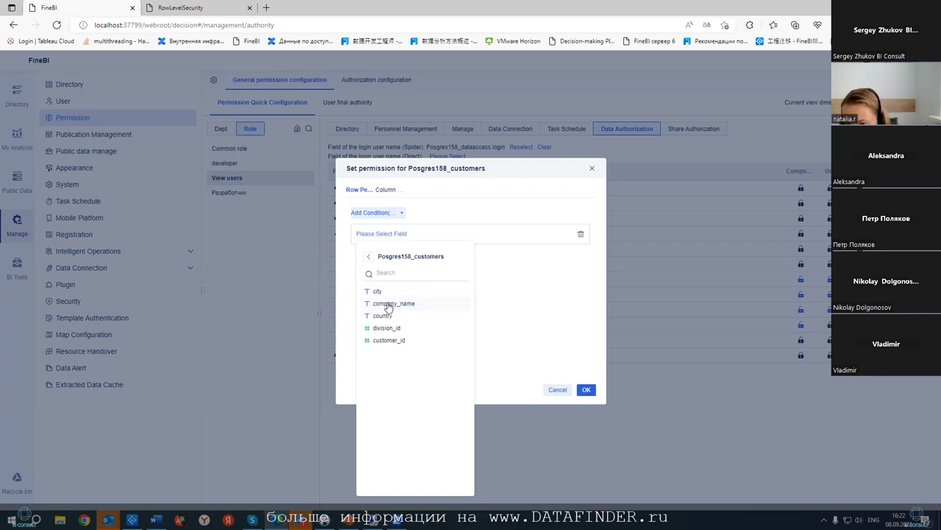
click(389, 303)
click(478, 255)
scroll(469, 291, down, 4)
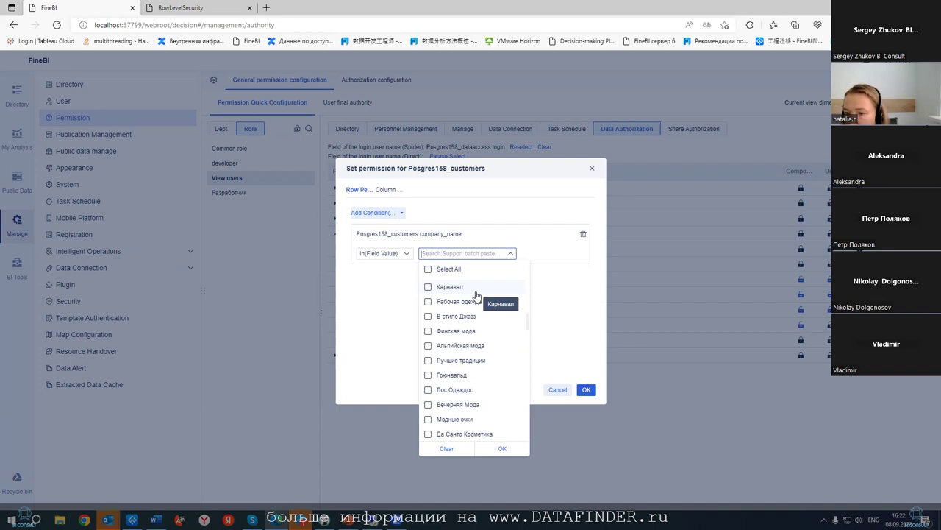
scroll(477, 315, down, 8)
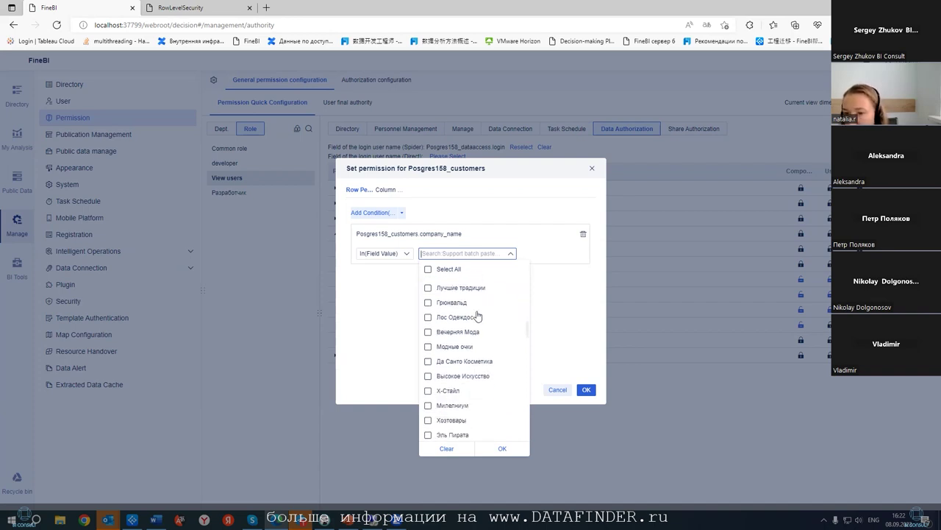
scroll(478, 314, down, 8)
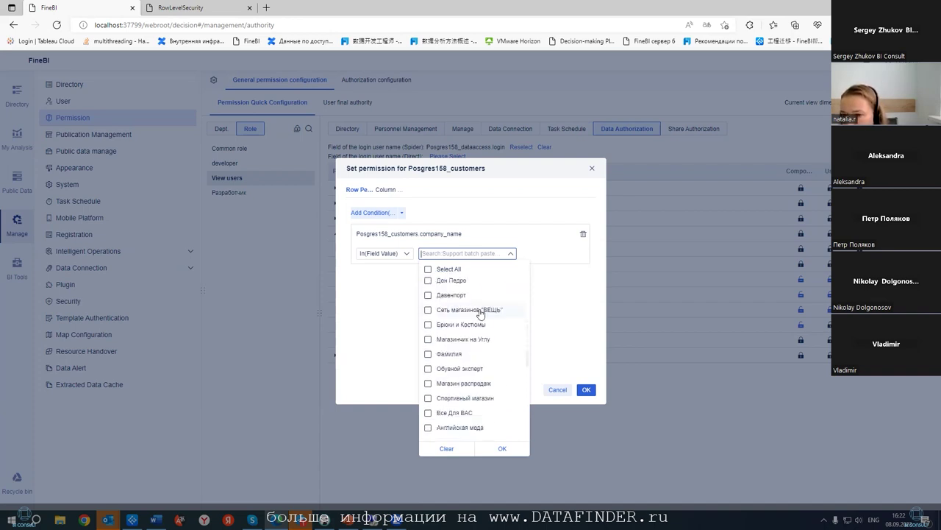
scroll(479, 314, down, 5)
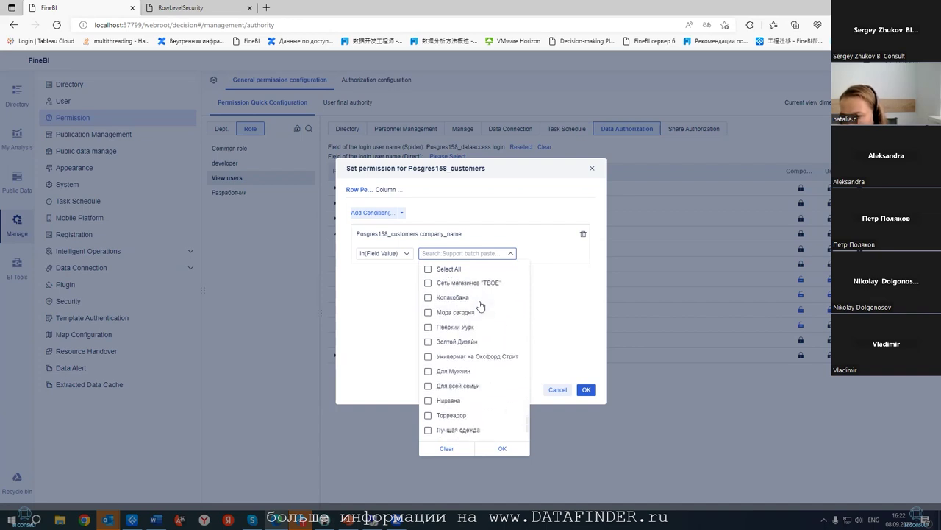
- Allow five companies, including Золтой Дизайн, Универмаг на Оксфорд Стрит, Торреадор and Галерея Лион, and save
click(428, 314)
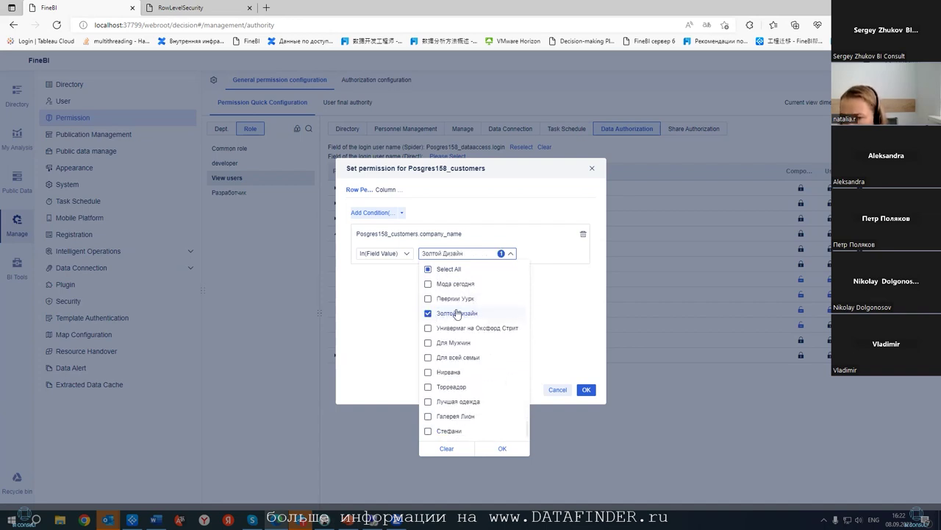
click(428, 298)
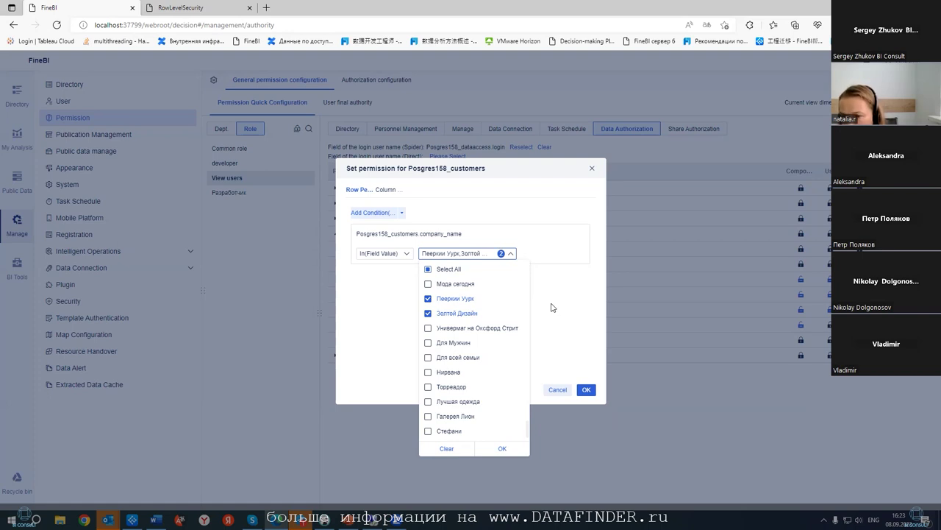
click(429, 328)
click(430, 389)
click(429, 416)
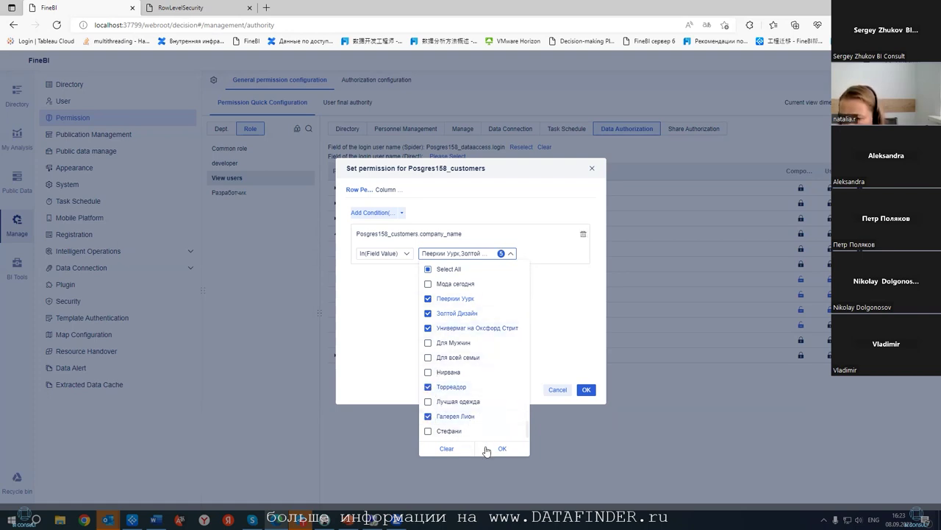
click(501, 449)
click(586, 389)
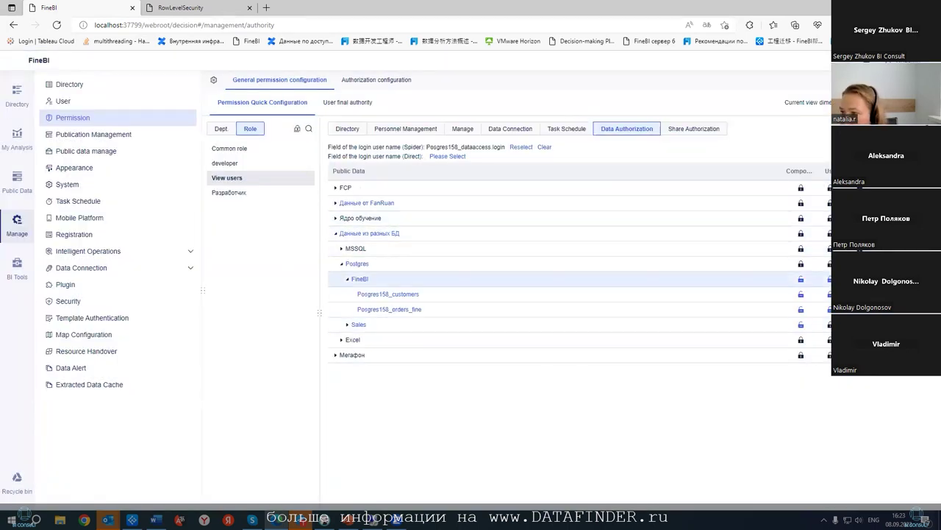
click(800, 293)
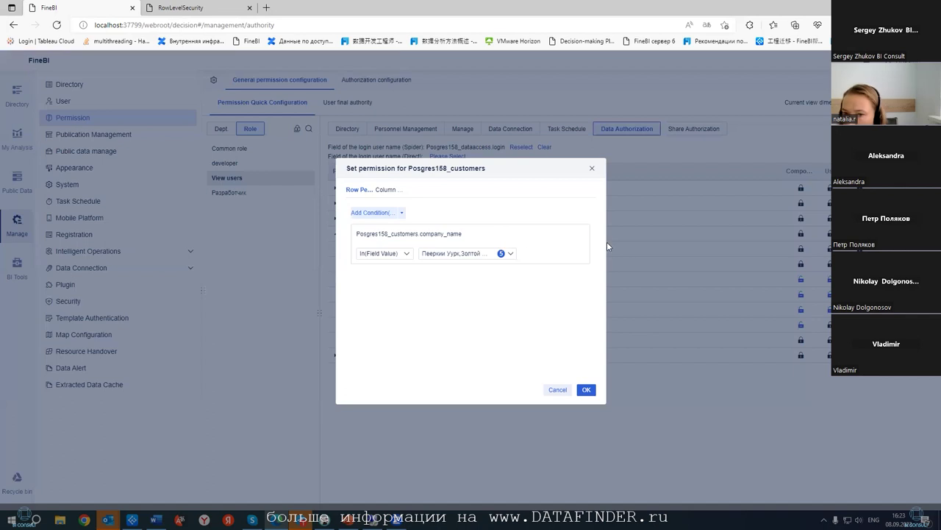
click(557, 390)
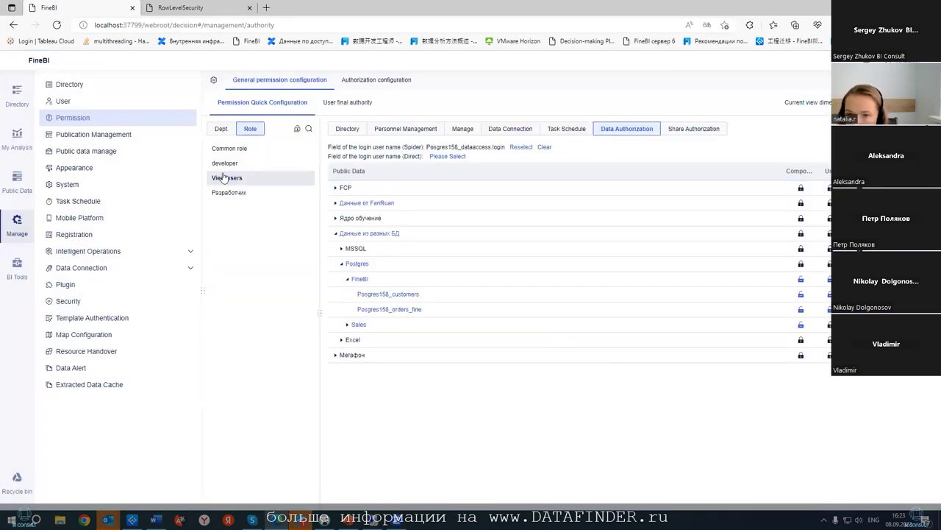
- Give the LDAP test user individual permissions on Posgres158_customers in User final authority
click(345, 106)
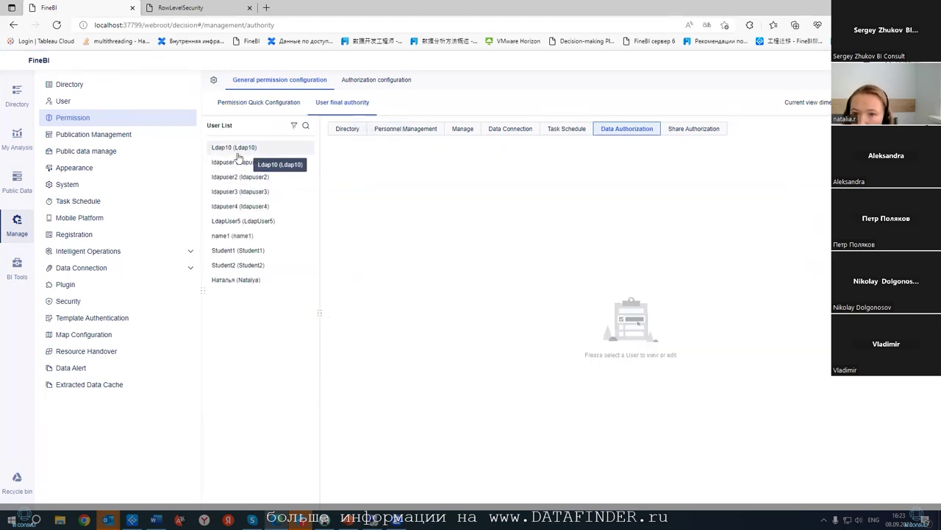
click(240, 148)
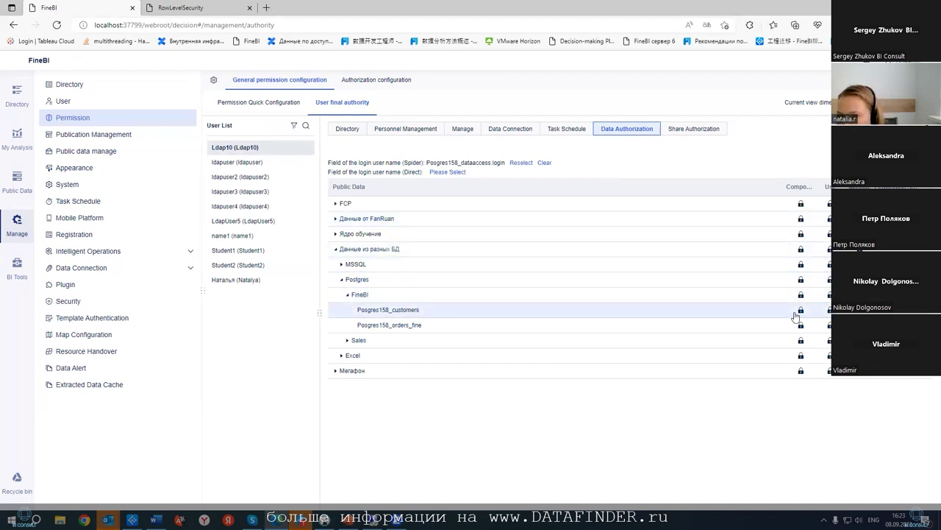
click(800, 312)
click(796, 397)
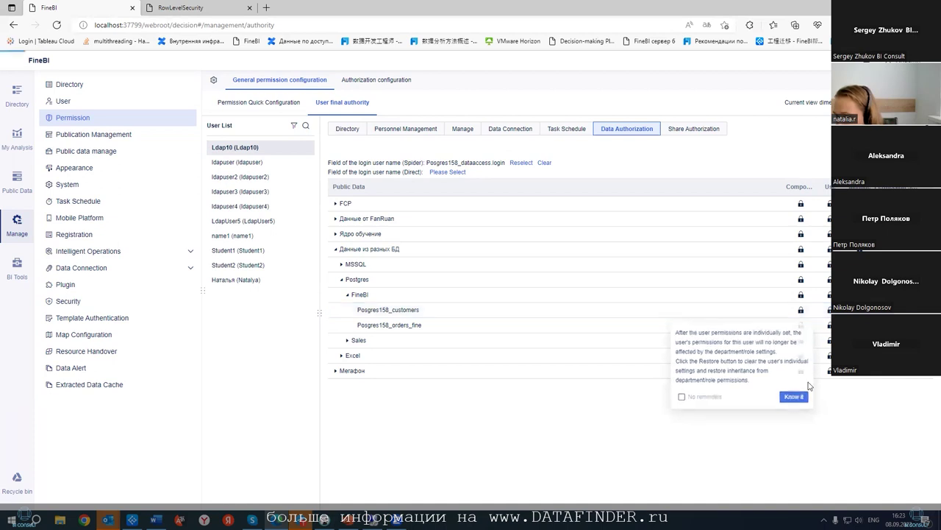
click(829, 312)
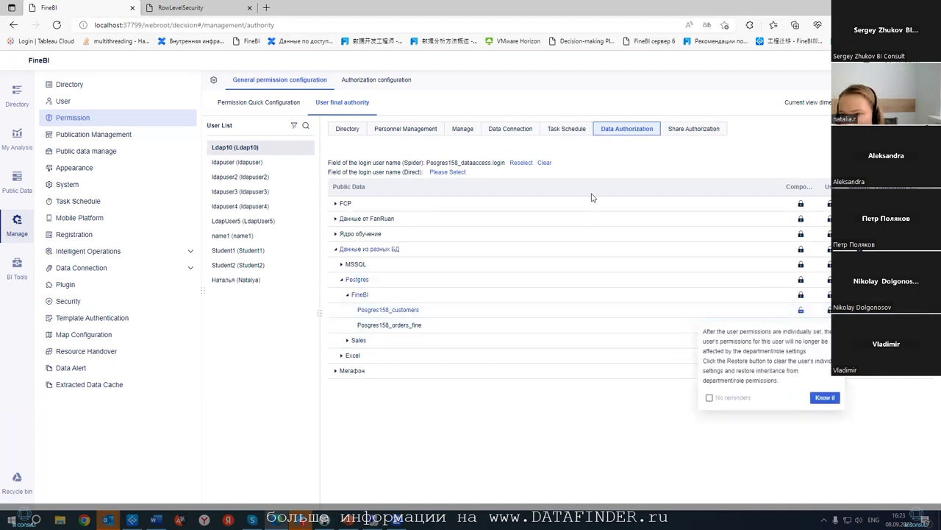
click(825, 397)
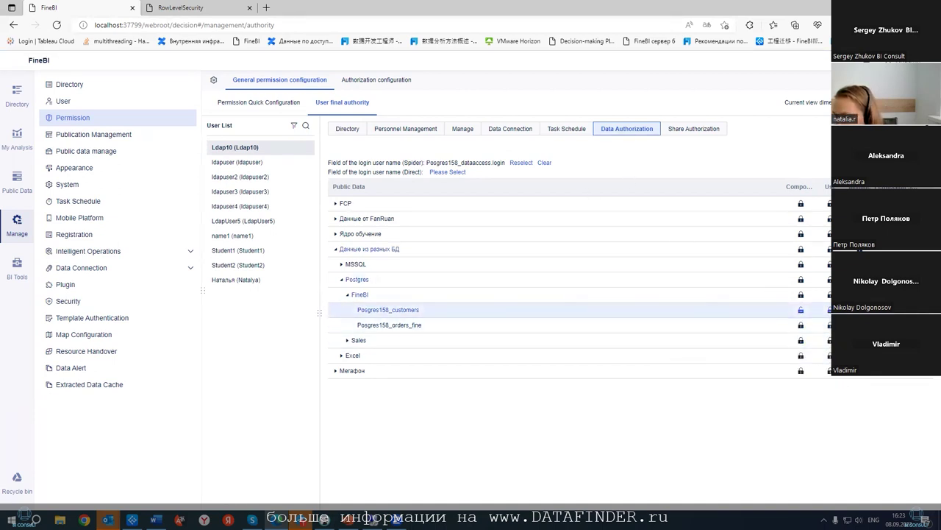
- Add a company_name row condition to the user's Posgres158_customers permission
click(800, 310)
click(354, 213)
click(406, 234)
click(390, 303)
click(456, 254)
- Allow eight companies, from Вещи для вас to Черные джинсы, and save the row permission
click(428, 283)
click(428, 298)
click(428, 313)
click(428, 328)
click(428, 343)
click(428, 358)
click(428, 372)
click(428, 387)
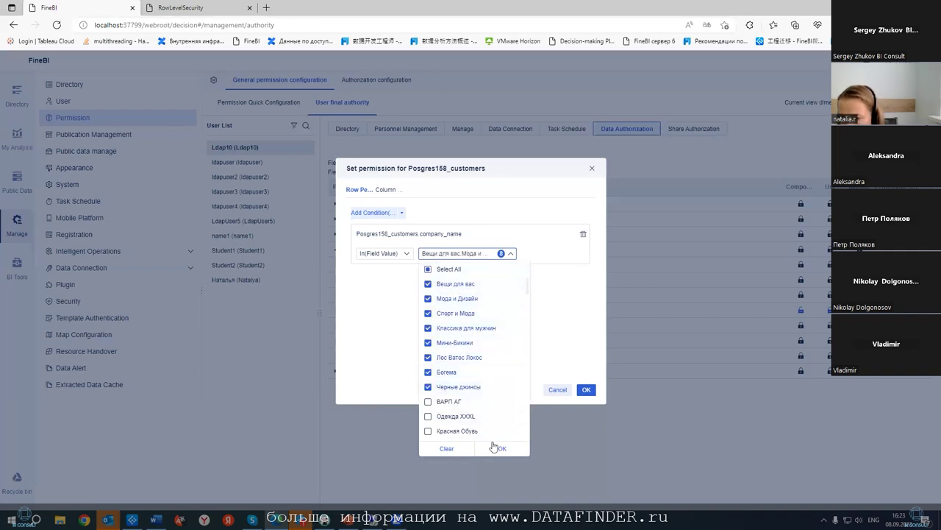
click(502, 448)
click(585, 391)
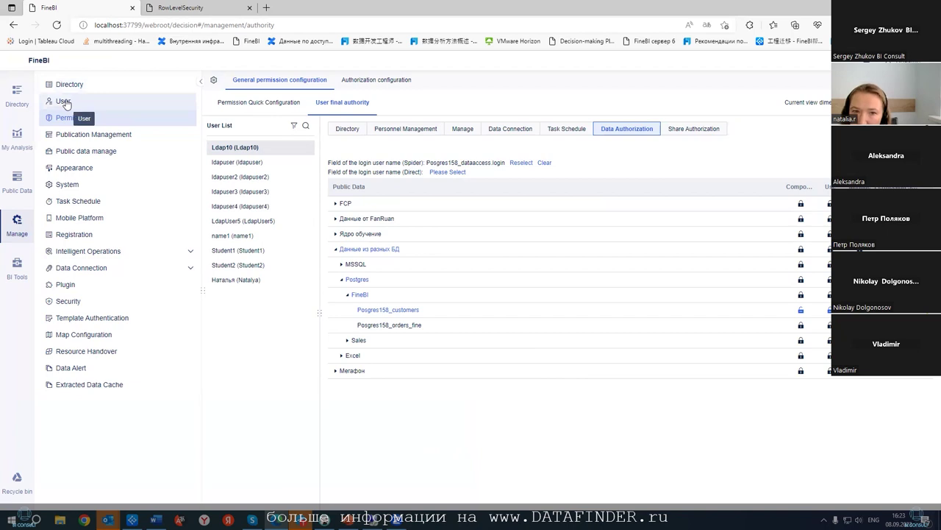
- Grant the user View and Export permission on RowLevelSecurity in the Вебинар folder
click(344, 132)
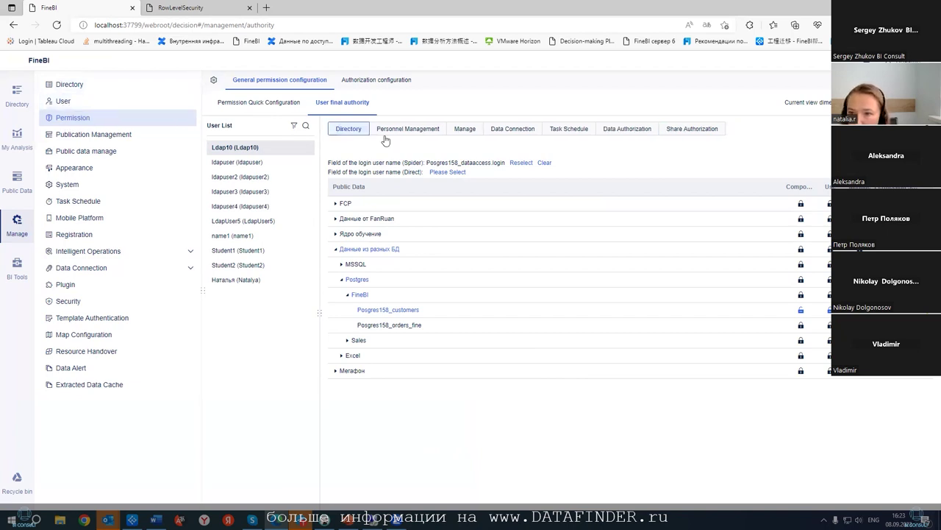
click(342, 287)
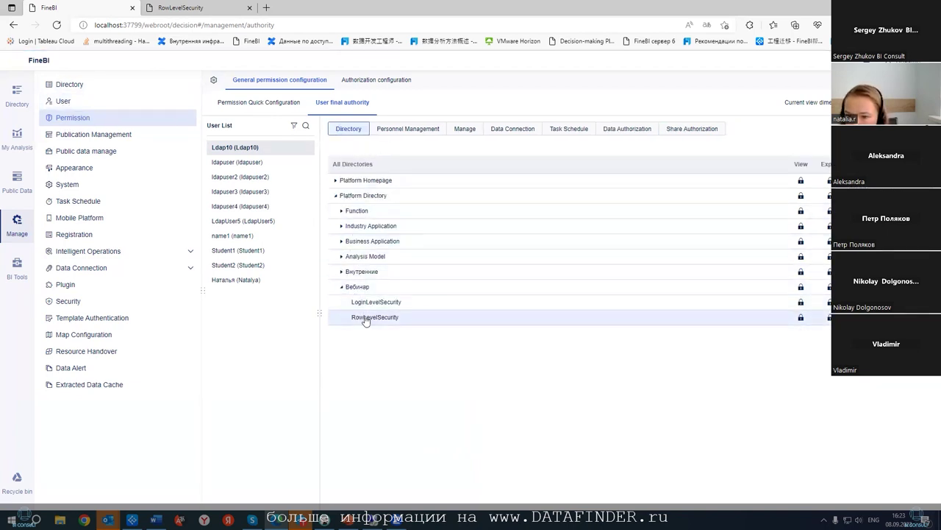
click(801, 317)
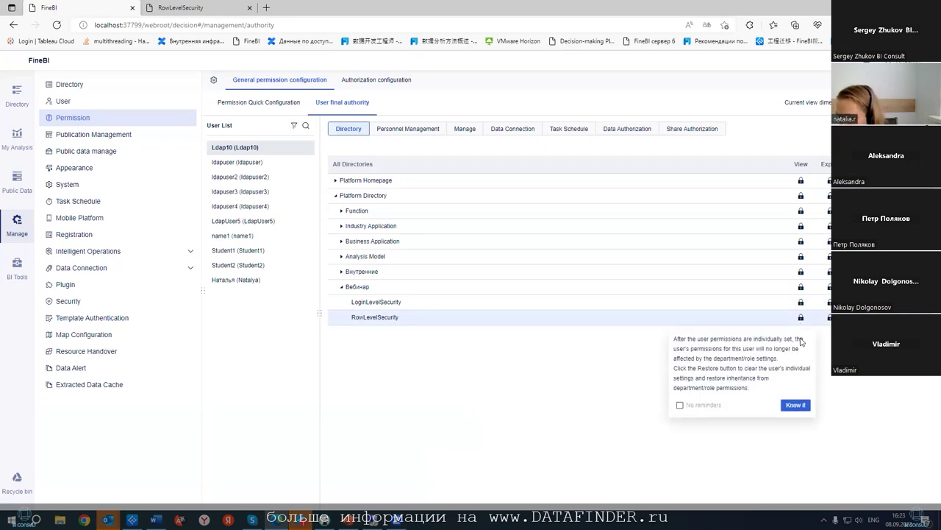
double_click(794, 403)
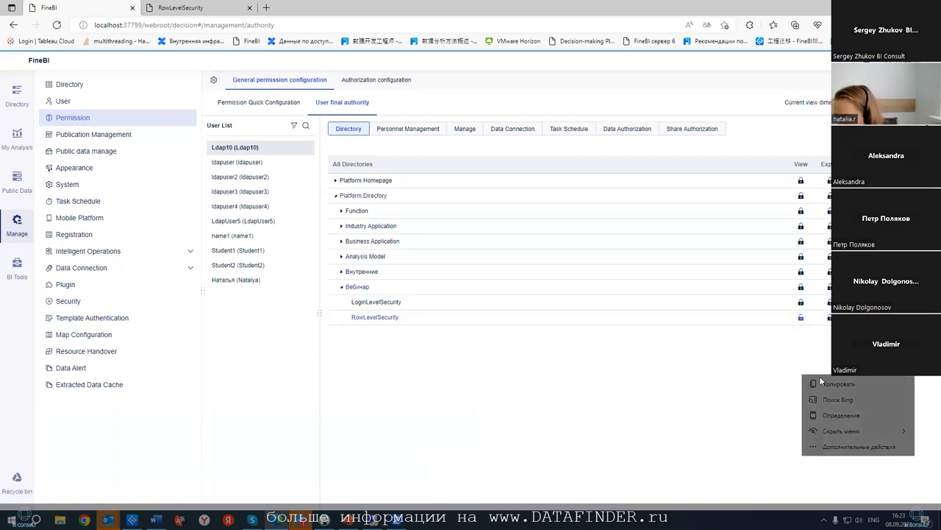
click(829, 317)
click(821, 401)
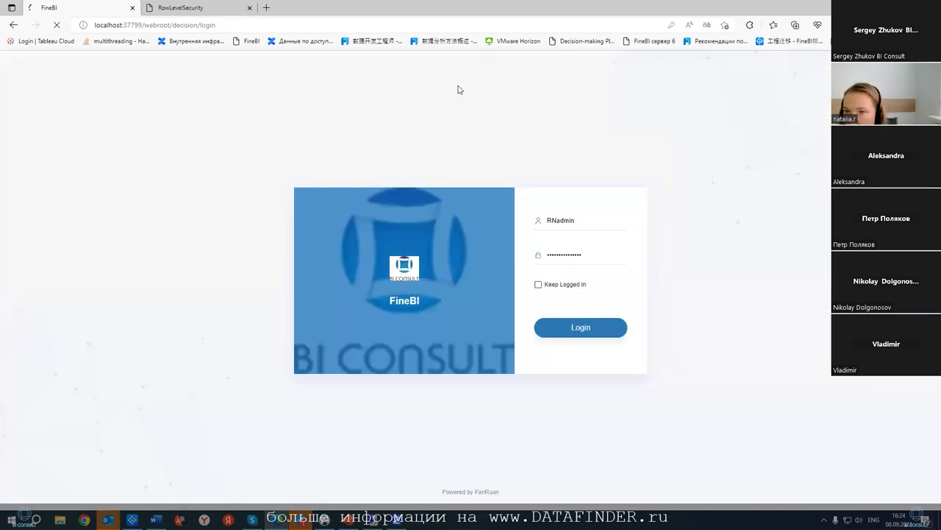
- Sign in to FineBI as the LDAP test user with its password
double_click(585, 225)
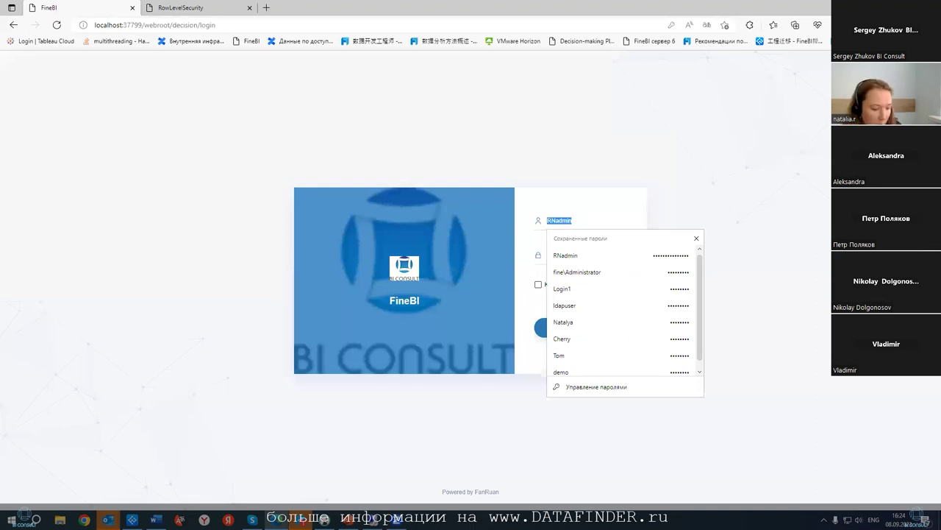
text(Rdap)
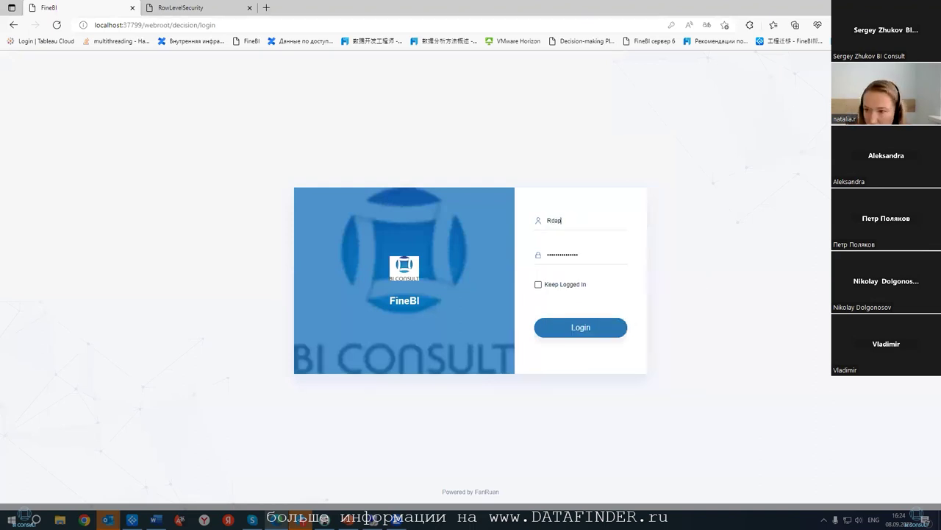
key(BackSpace)
key(BackSpace)
text(Ldap10)
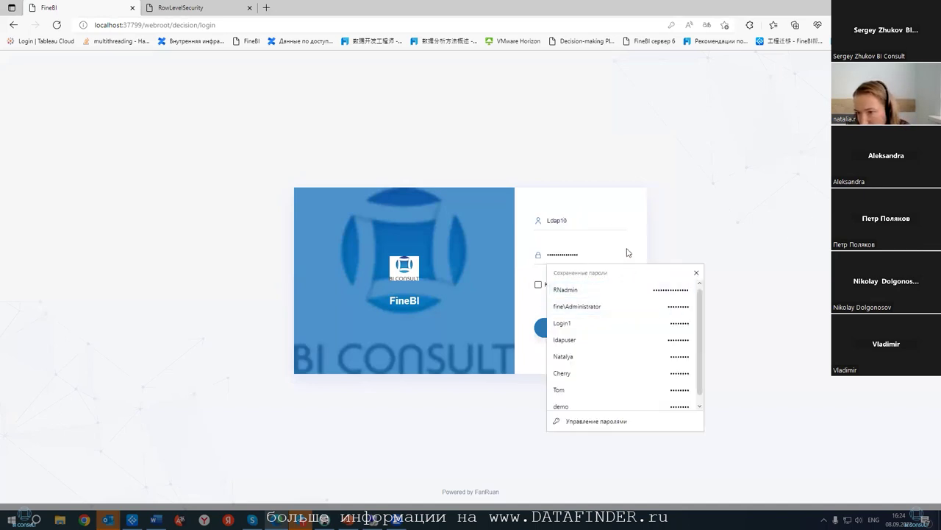
click(604, 328)
click(604, 328)
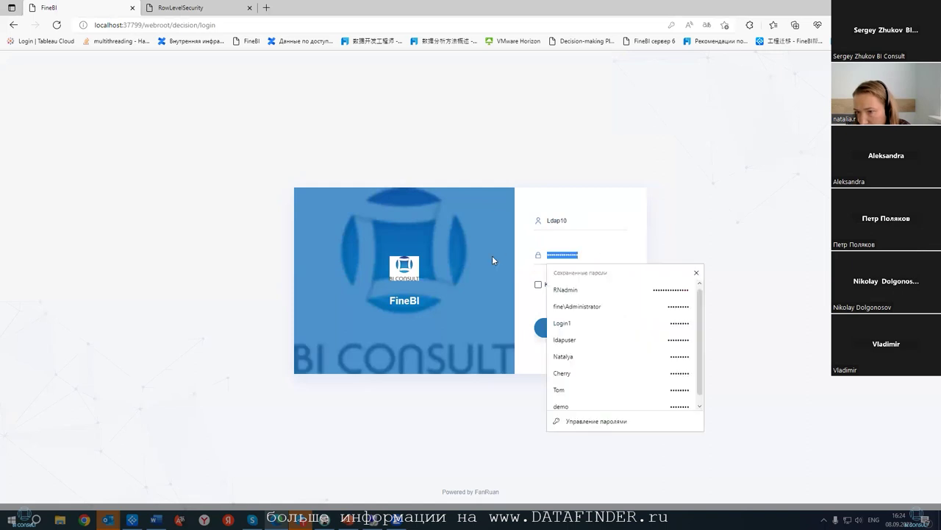
text(1)
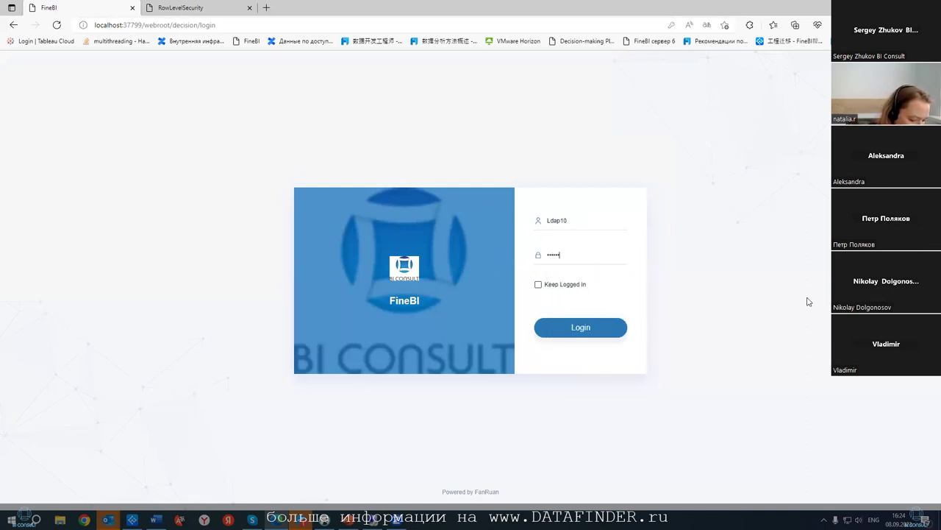
click(624, 331)
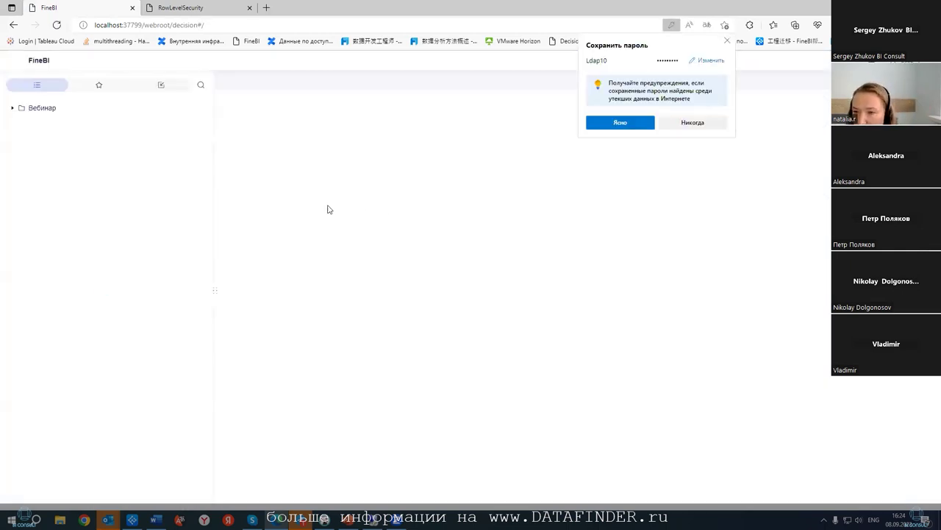
- Open the RowLevelSecurity report from Вебинар and dismiss Edge's save-password prompt
click(21, 108)
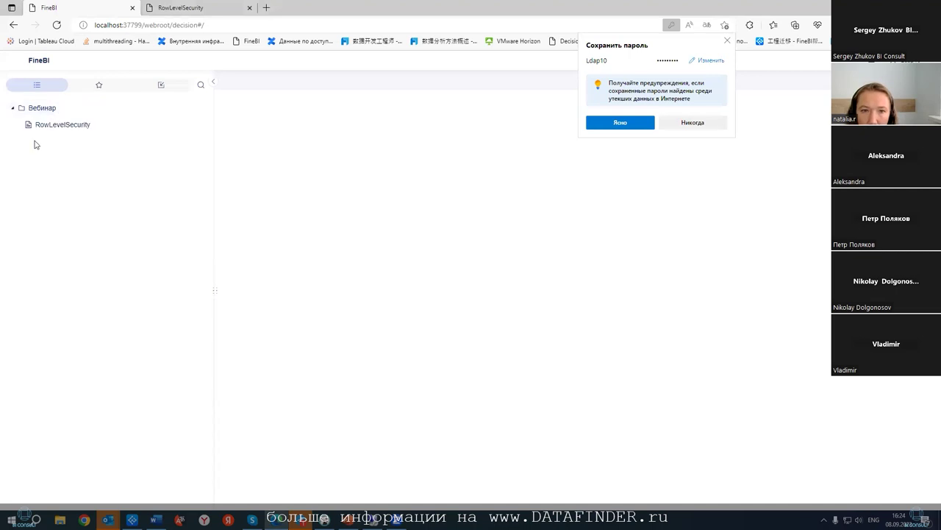
click(50, 131)
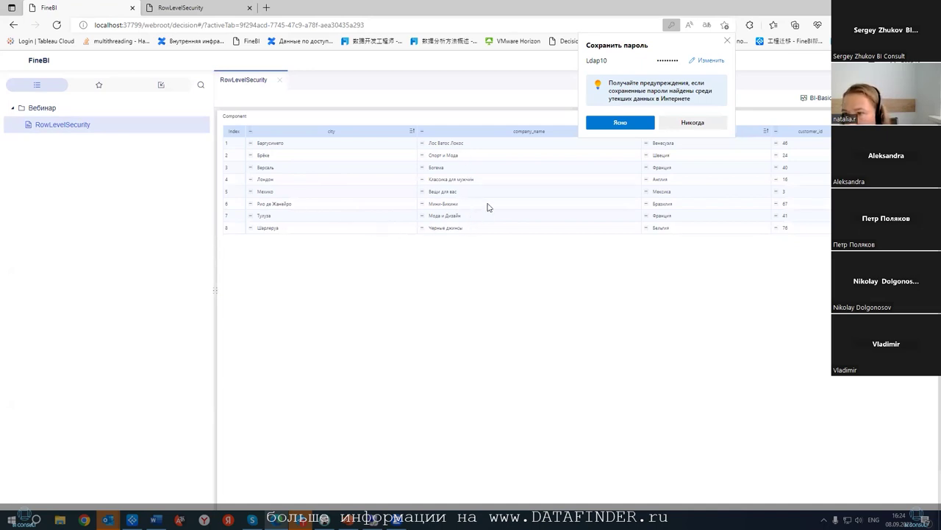
click(736, 234)
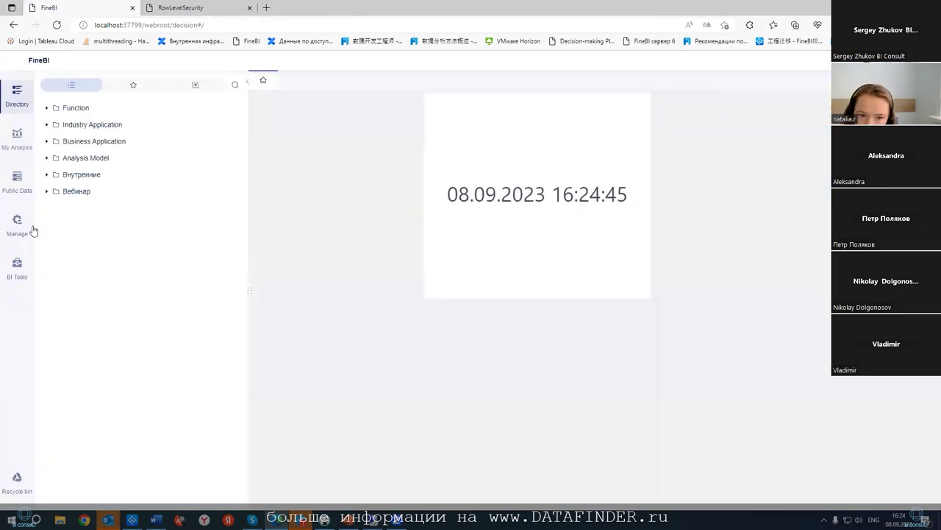
- Open Ldap10's final data permissions for the Posgres158_customers table
click(18, 225)
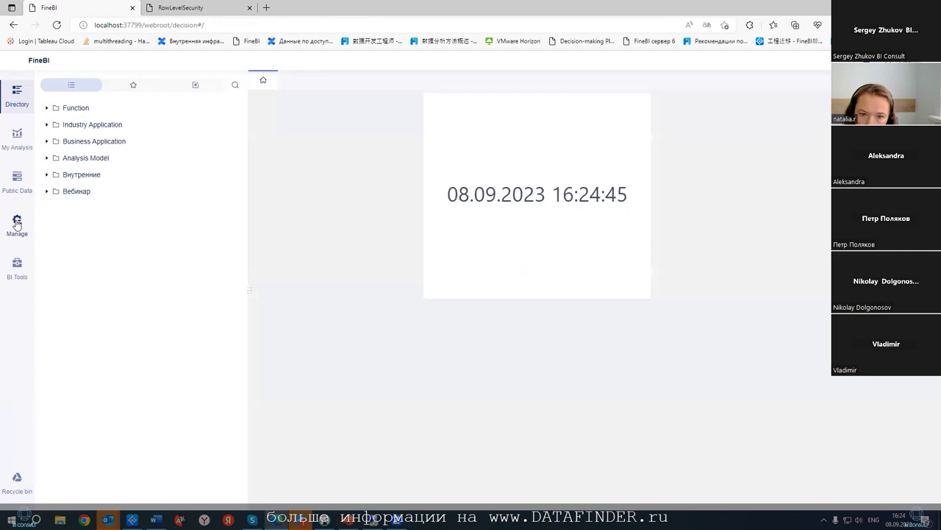
click(66, 120)
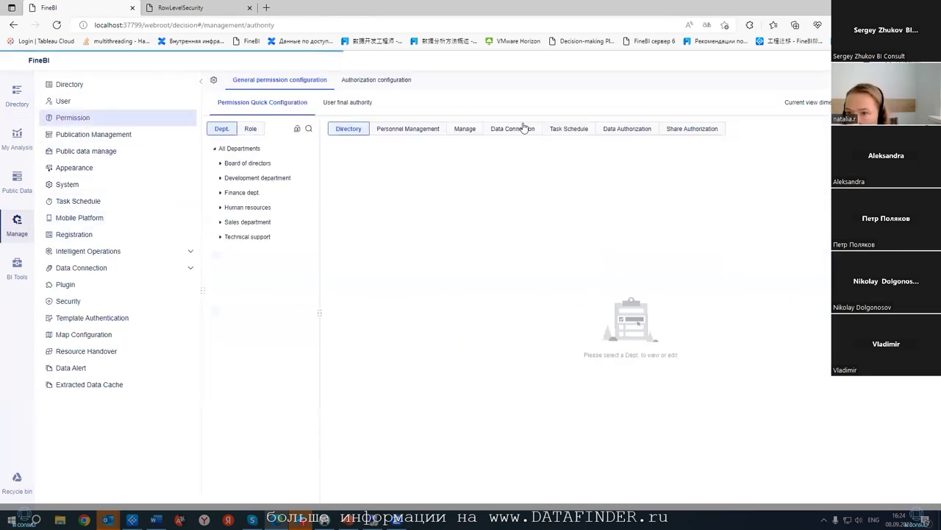
click(627, 129)
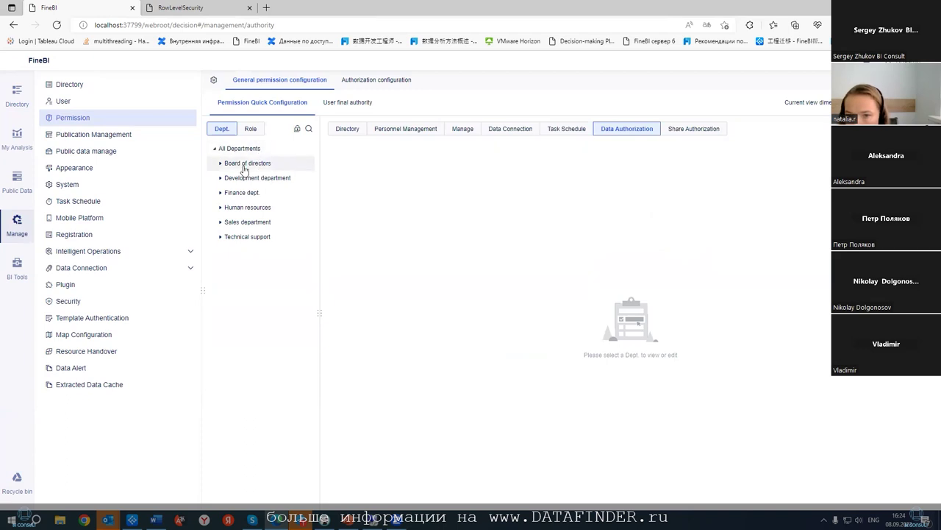
click(348, 103)
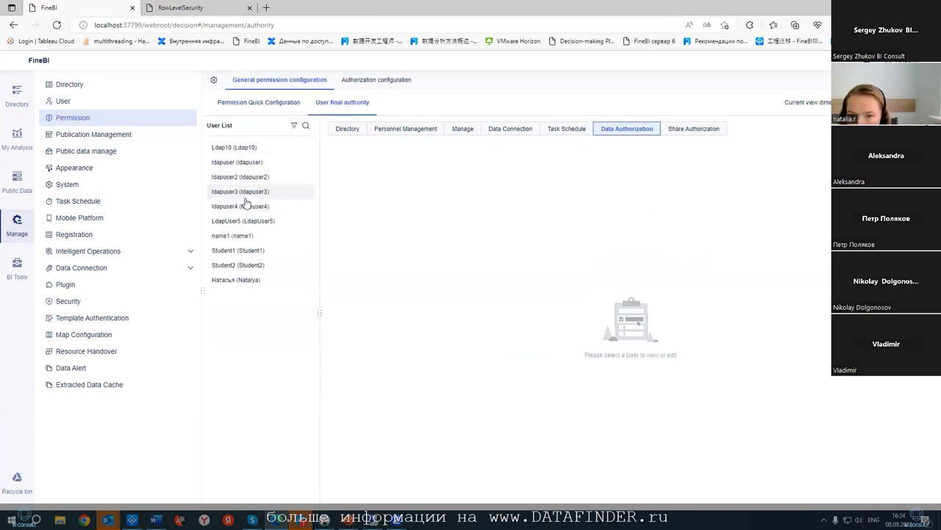
click(250, 147)
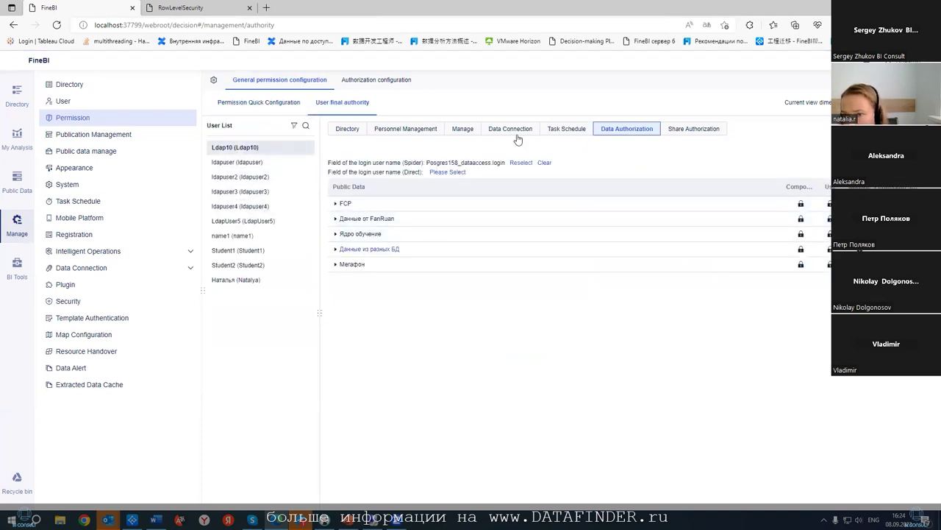
click(336, 248)
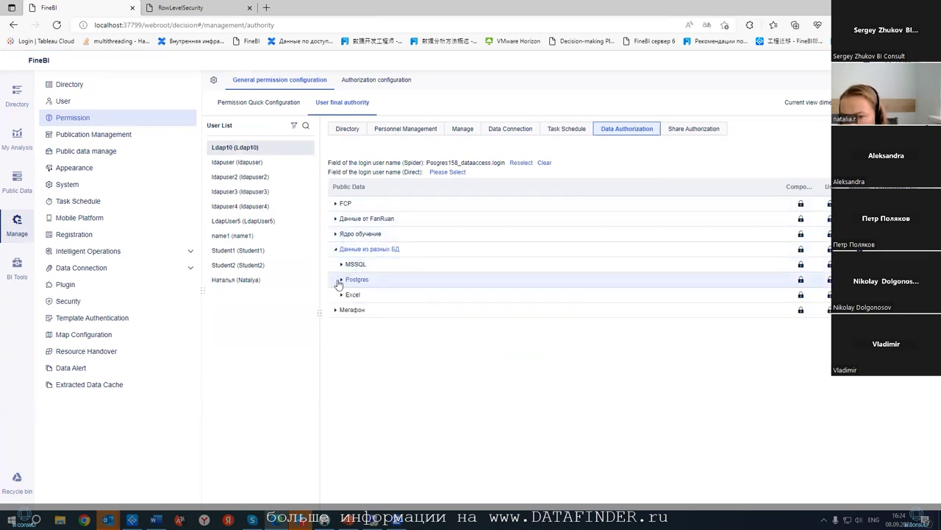
click(340, 280)
click(348, 294)
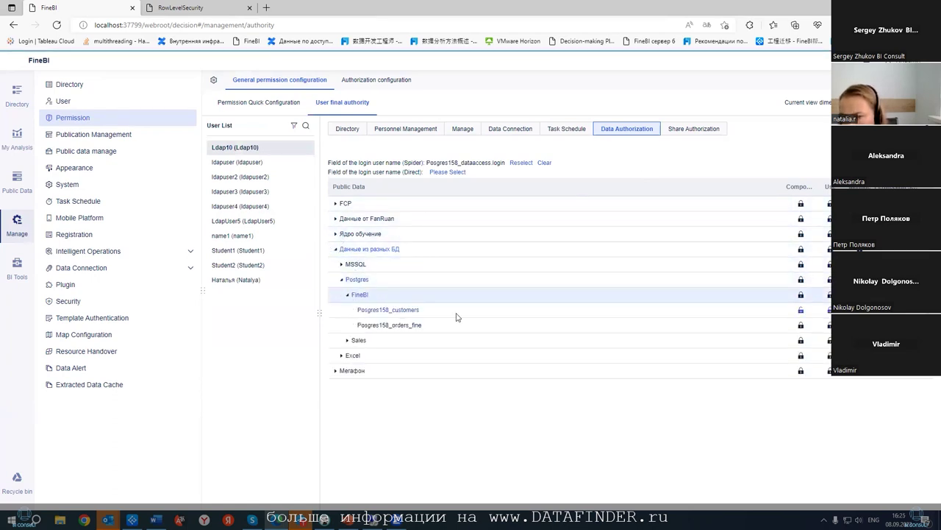
click(801, 310)
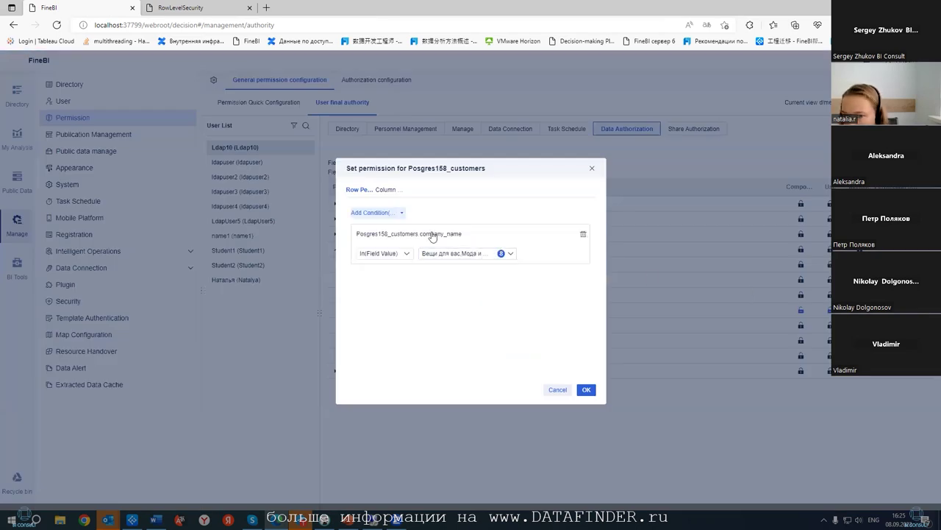
- In column permissions, untick company_name and mask it with rule1
click(390, 193)
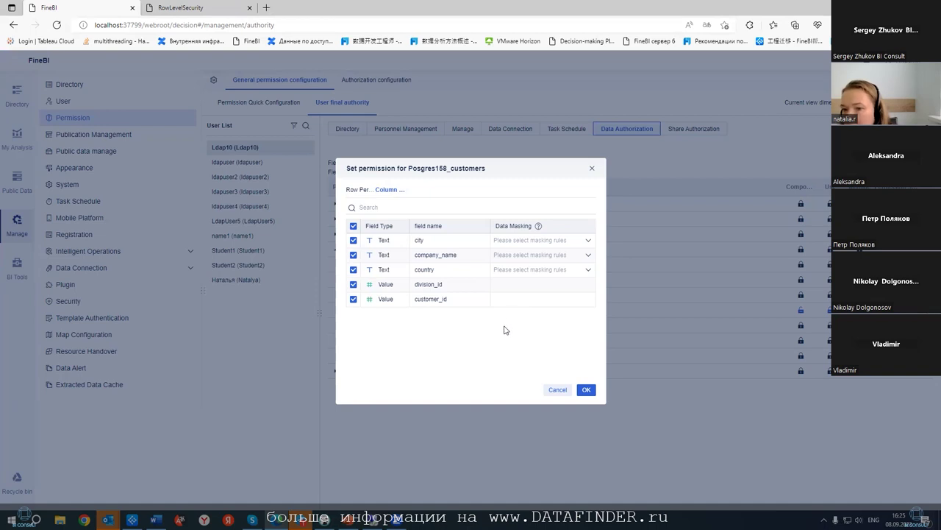
click(354, 255)
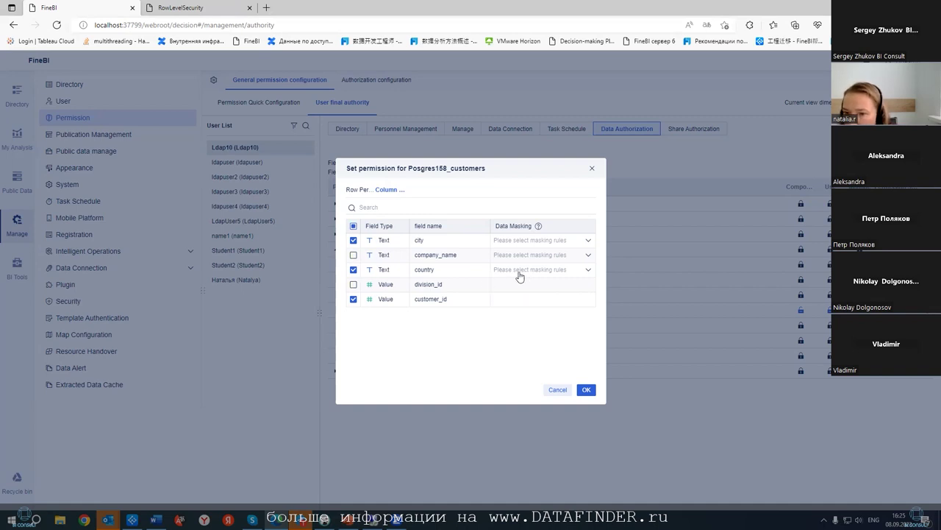
click(578, 257)
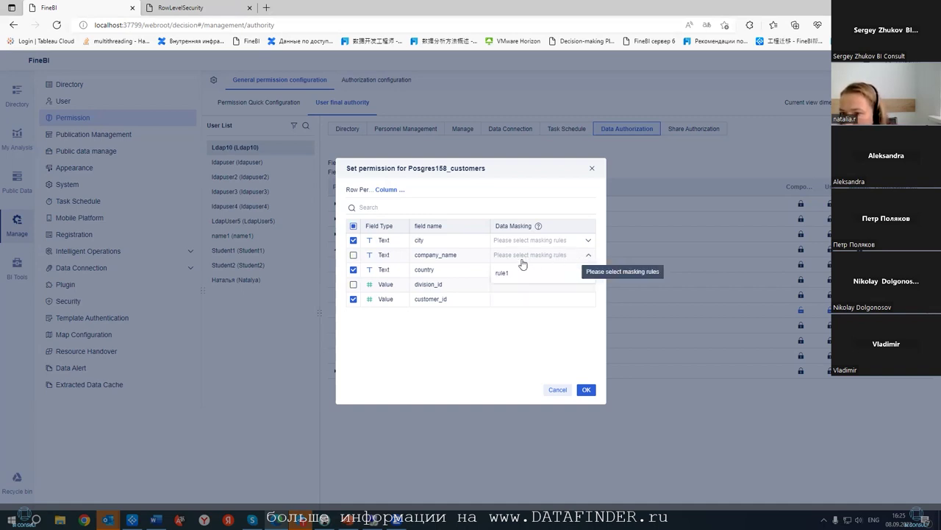
click(546, 273)
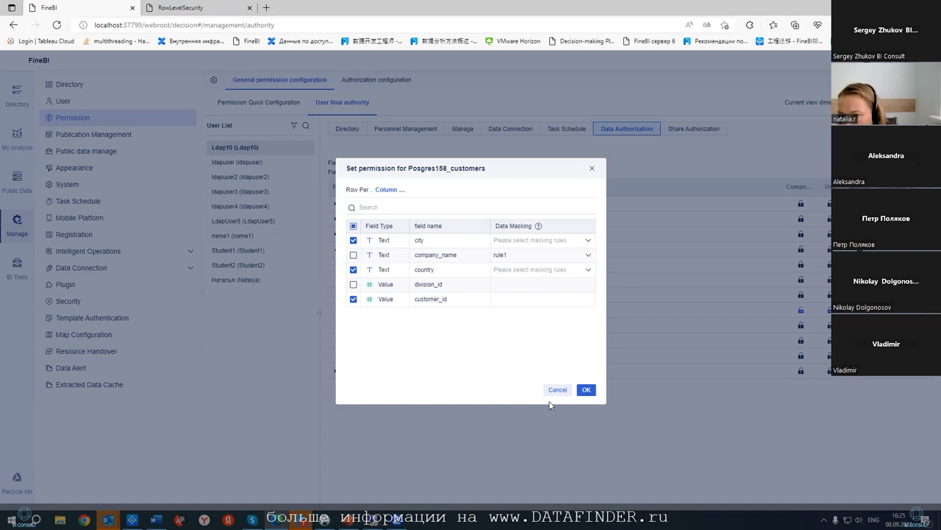
- Save the column permissions and go to Security's Data Desensitization rules
click(586, 389)
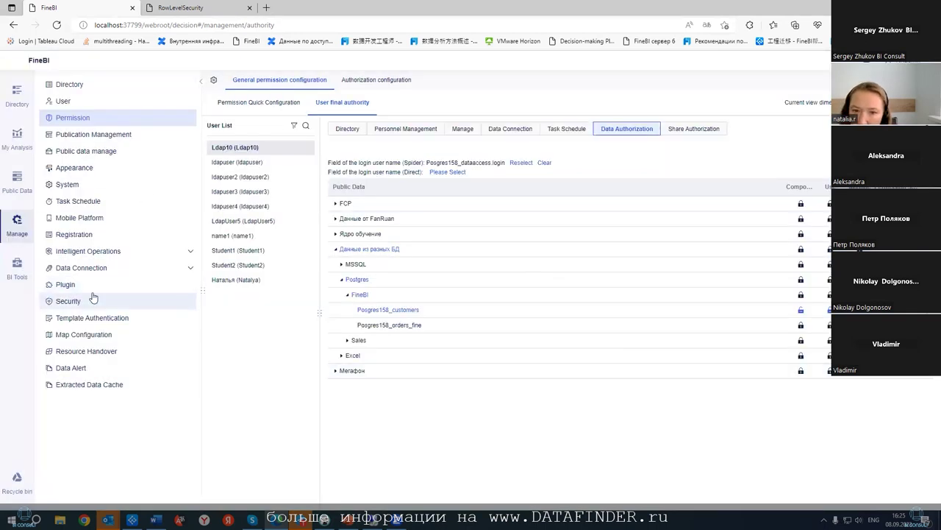
click(170, 255)
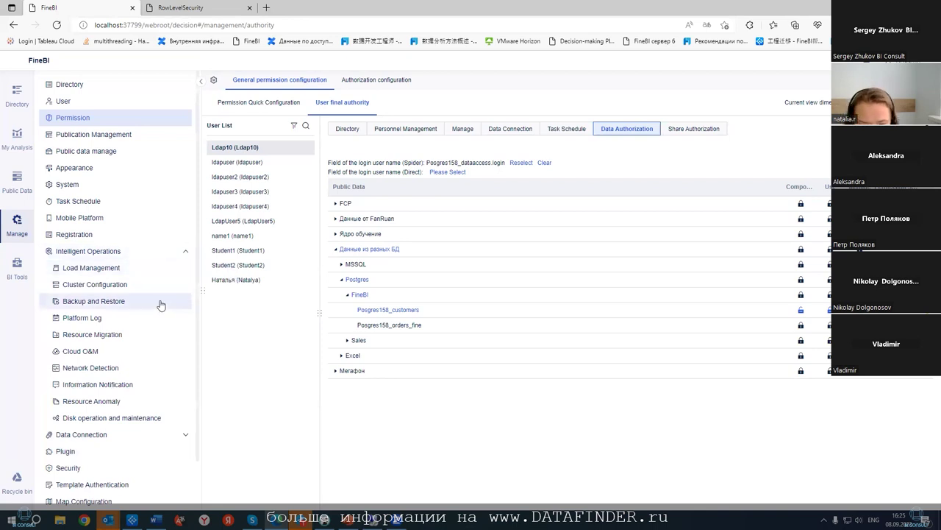
click(128, 468)
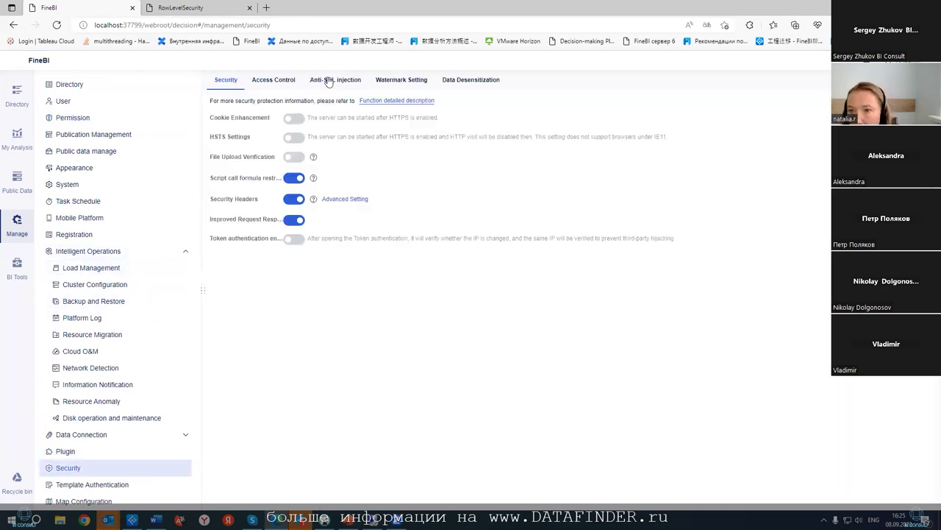
click(450, 81)
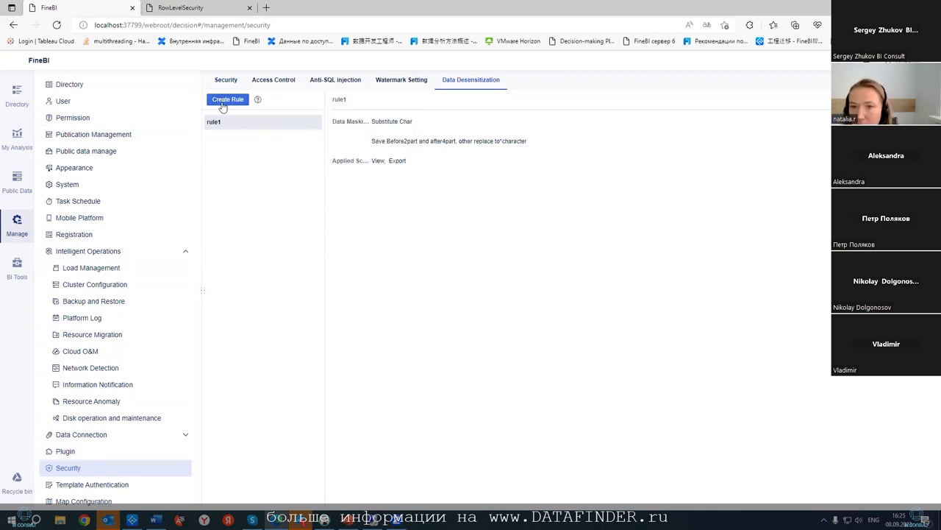
- Create a masking rule named rule2 with @ as the replacement character
click(224, 101)
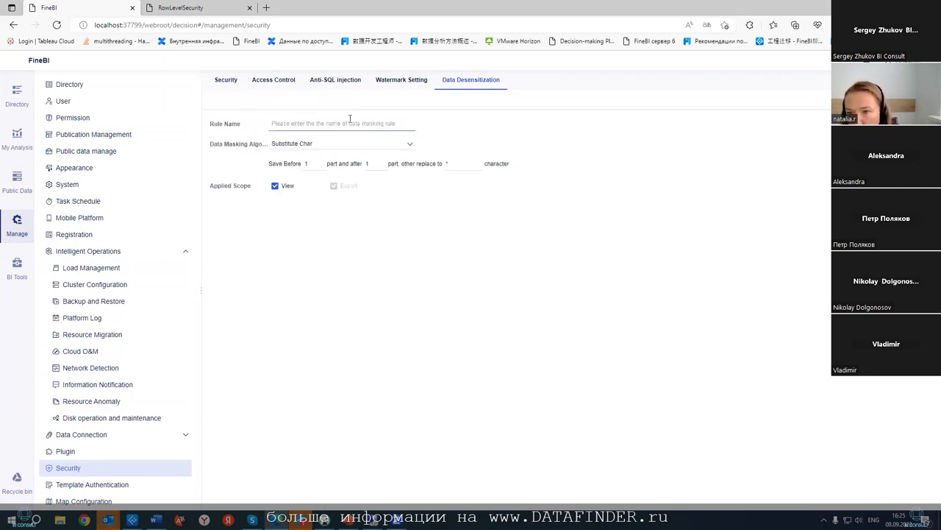
click(445, 161)
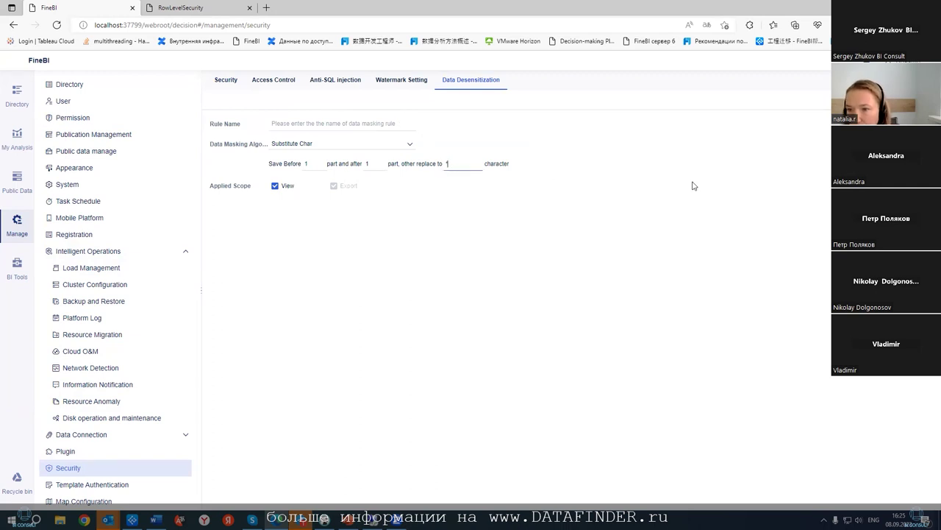
key(BackSpace)
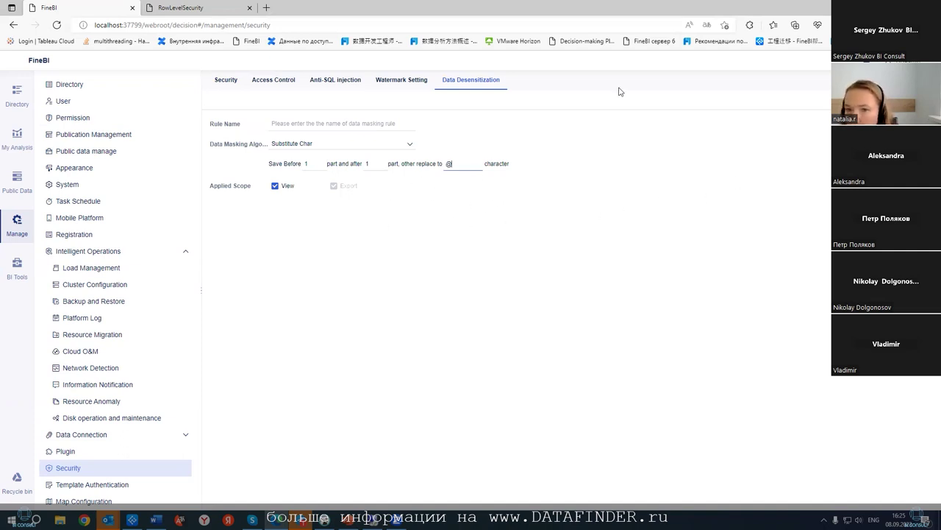
click(401, 123)
text(r)
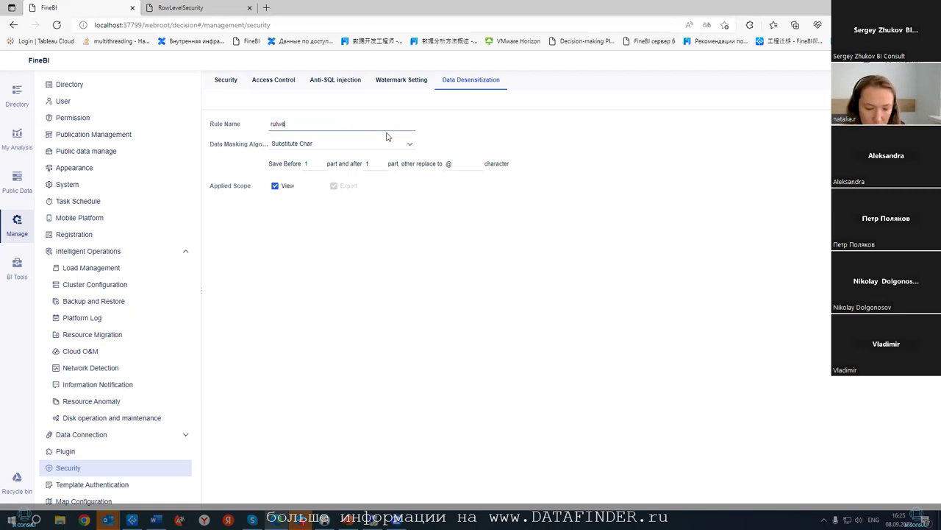
text(ule2)
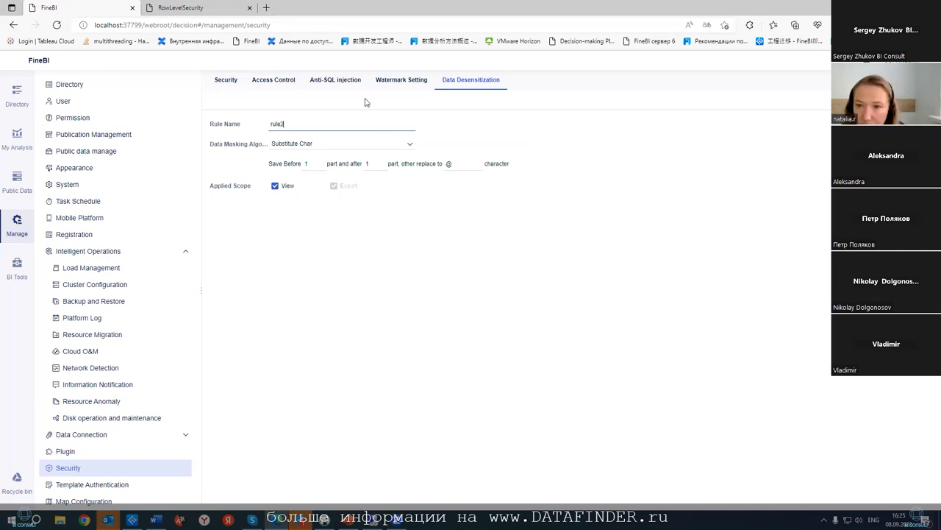
click(484, 142)
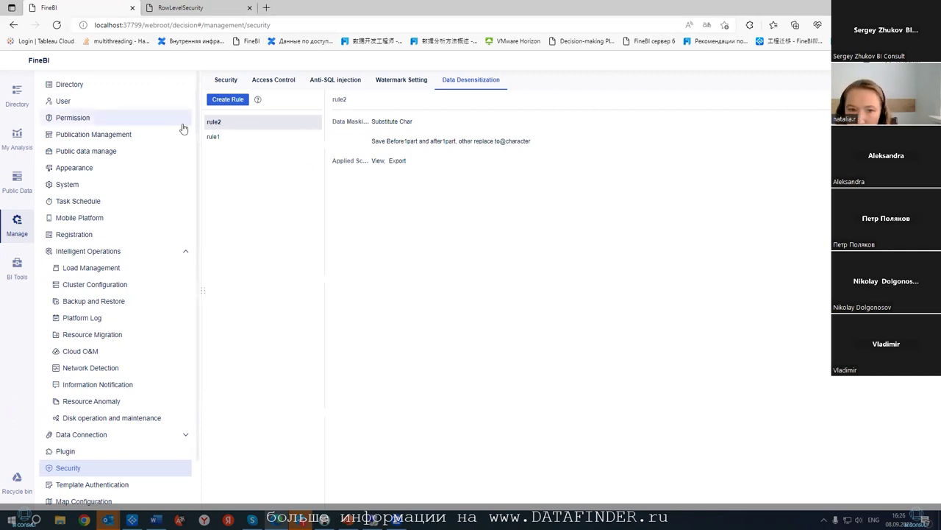
- Reopen Ldap10's final permission settings for Posgres158_customers
click(87, 119)
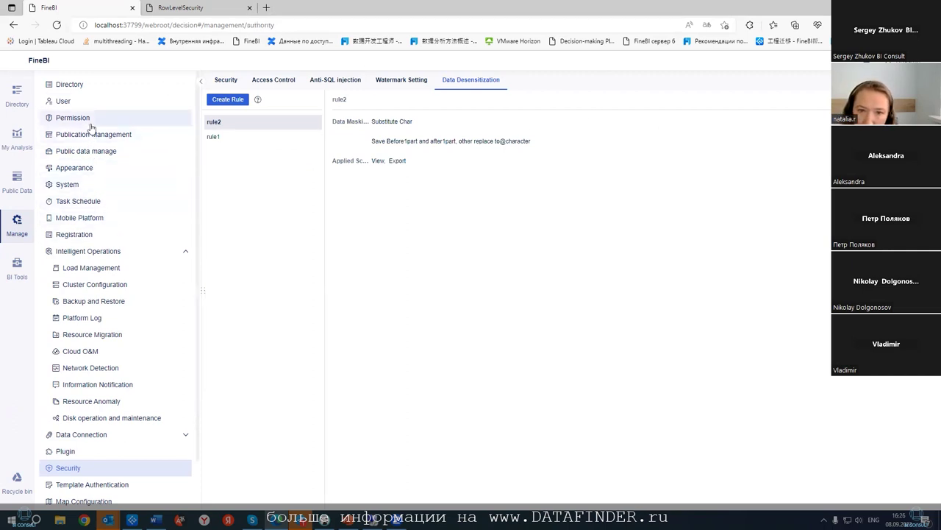
click(632, 130)
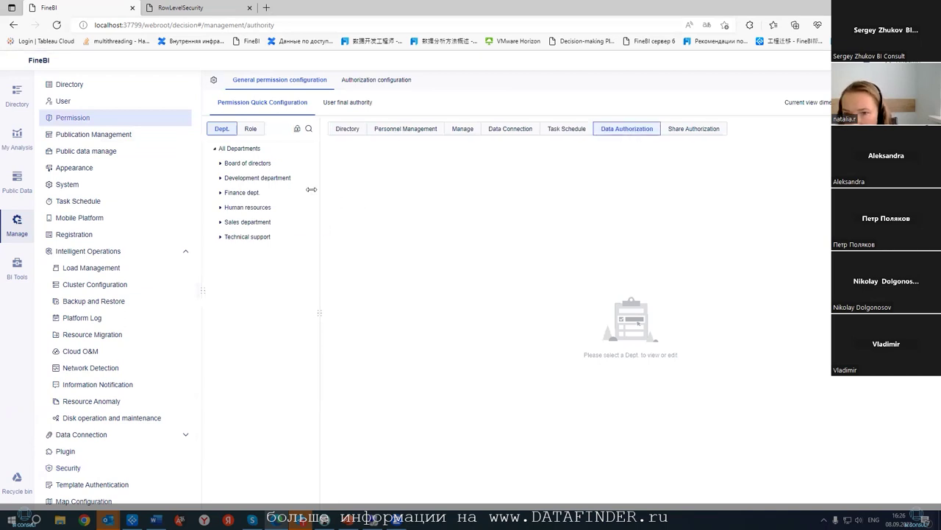
click(251, 128)
click(345, 103)
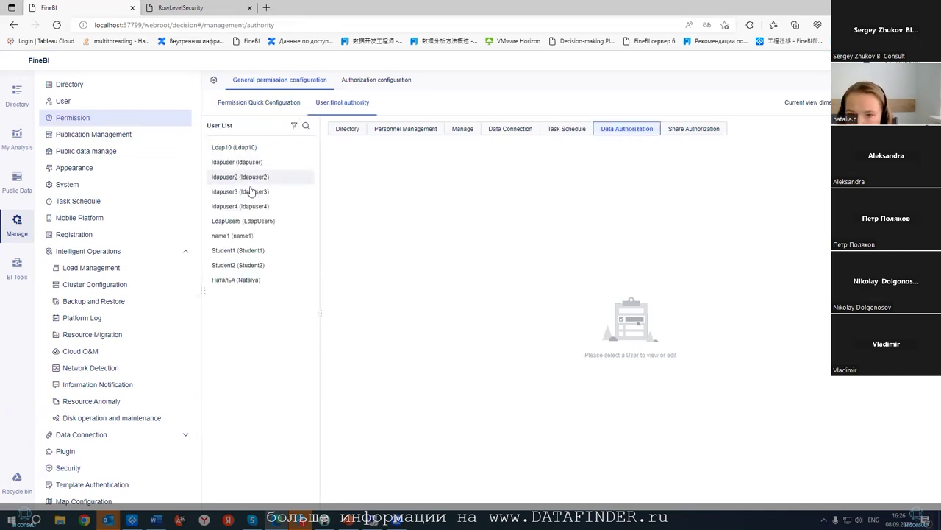
click(248, 148)
click(332, 249)
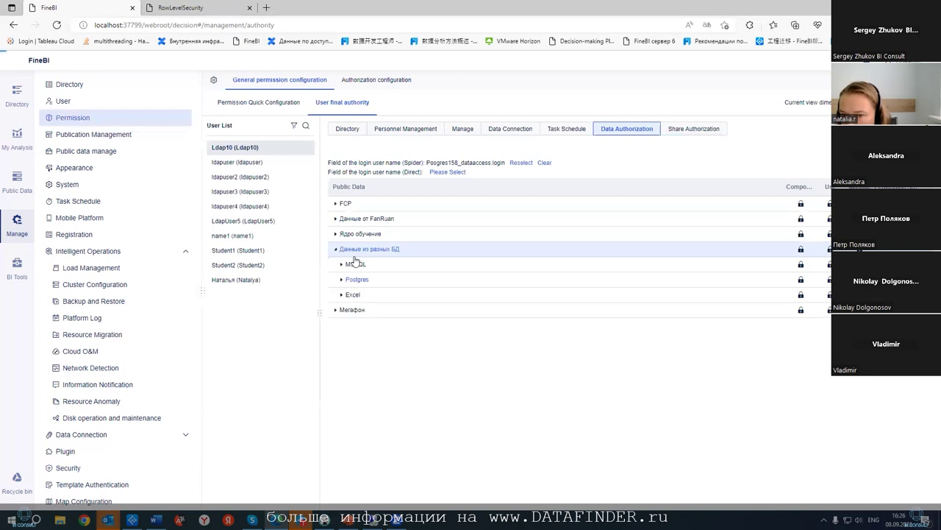
click(353, 280)
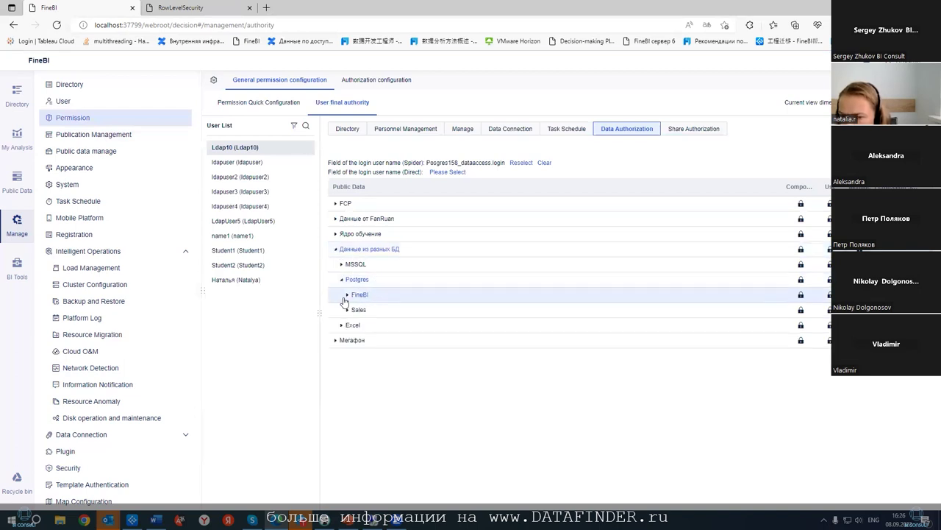
click(346, 295)
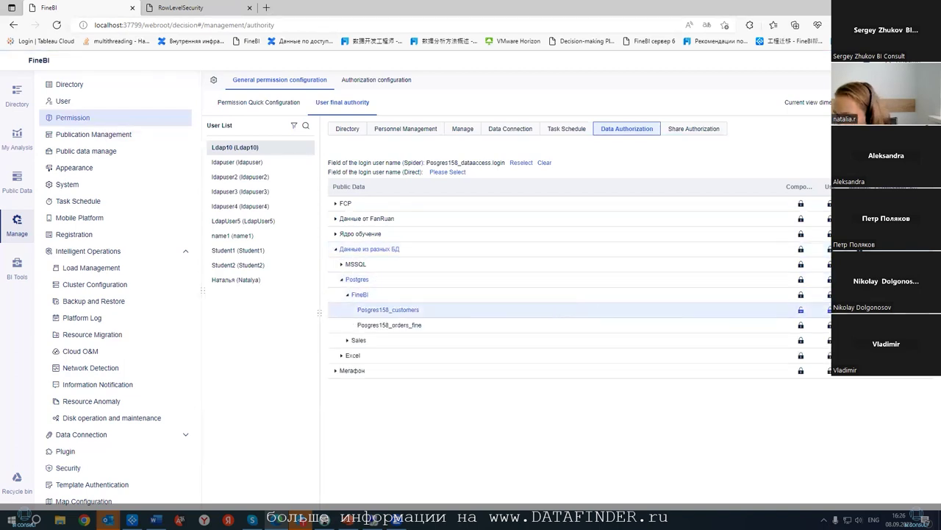
click(801, 310)
- Keep rule1 on company_name, untick city and mask it with rule2, then save
click(388, 189)
mouse_move(538, 226)
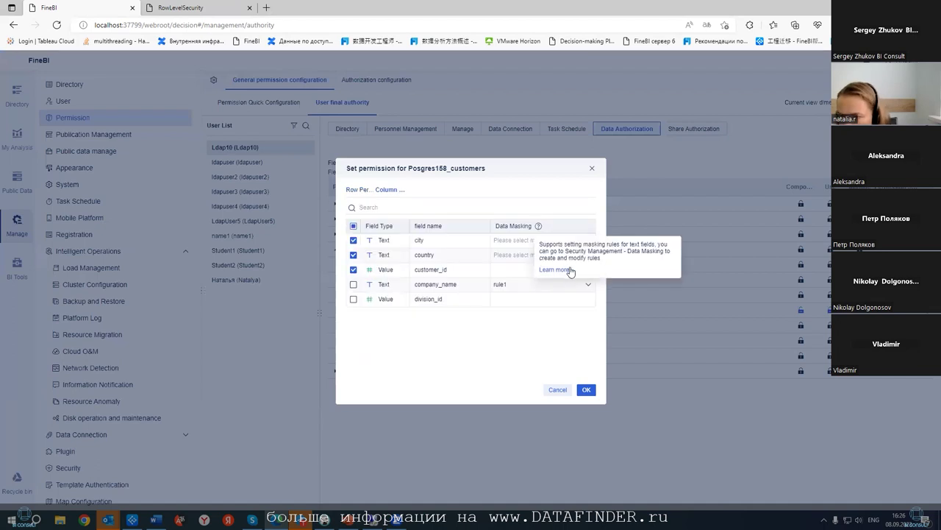
click(523, 287)
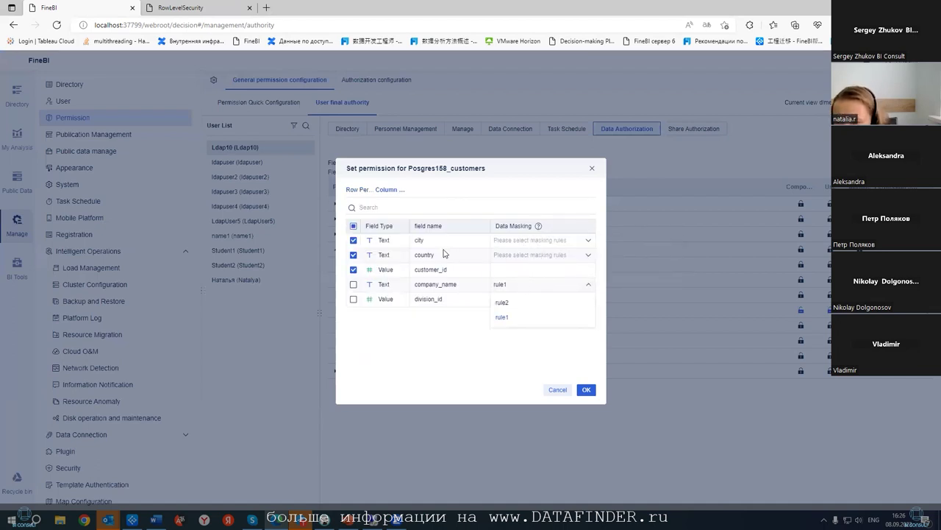
click(380, 323)
click(353, 241)
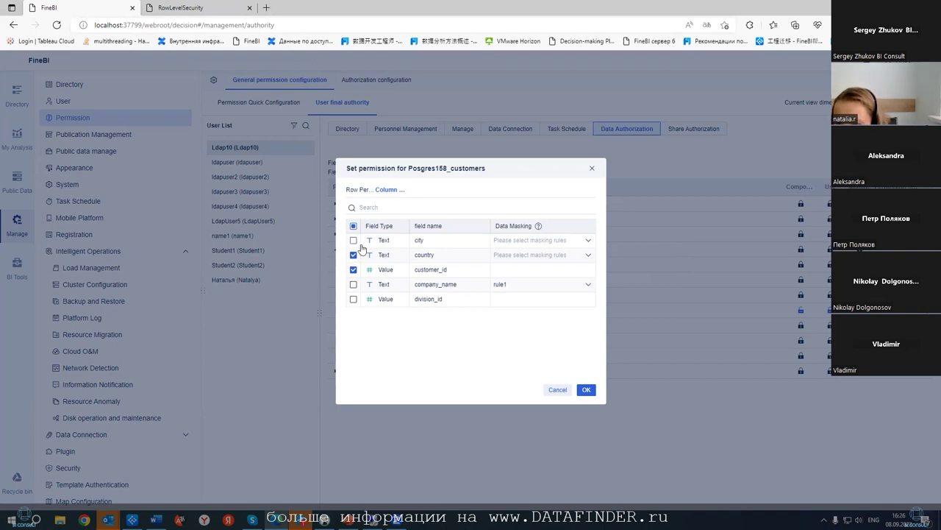
click(587, 241)
click(506, 258)
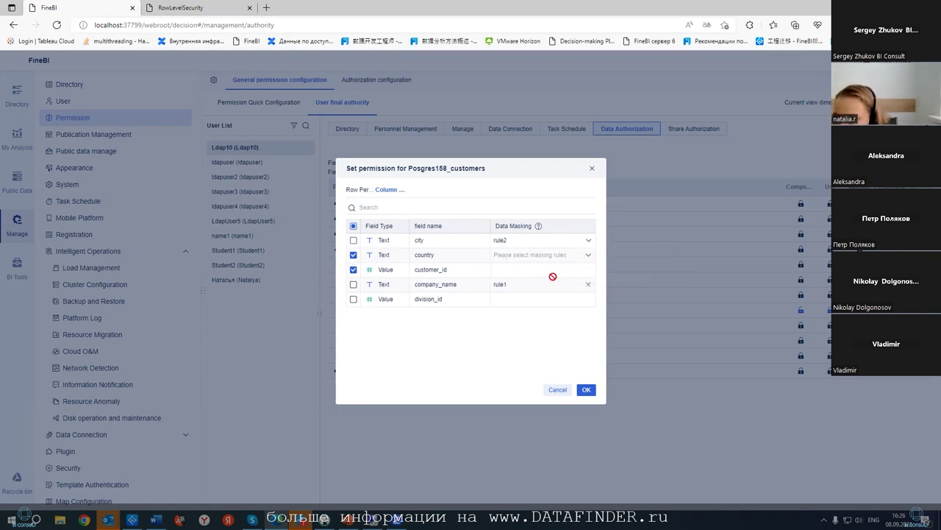
click(586, 390)
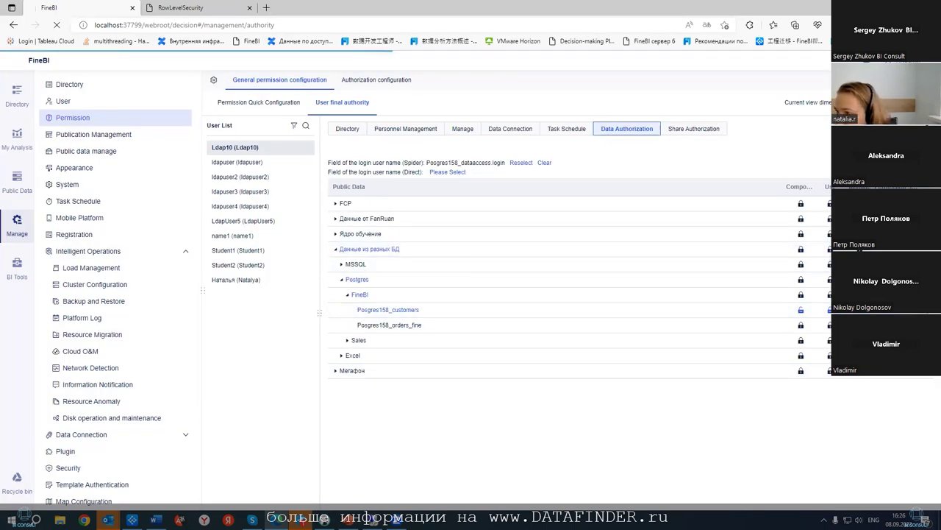
- Log in to FineBI as the LDAP test user with that user's password
click(584, 220)
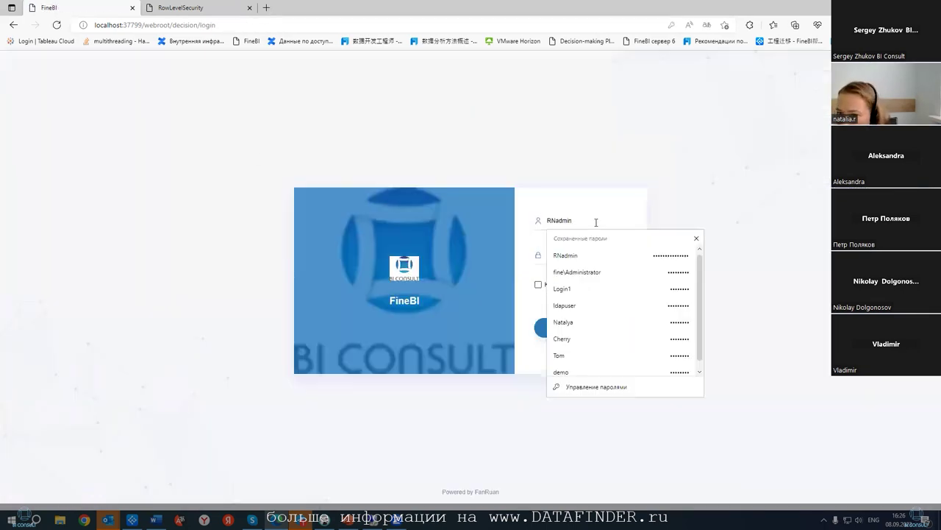
key(ctrl+a)
text(Ldap1)
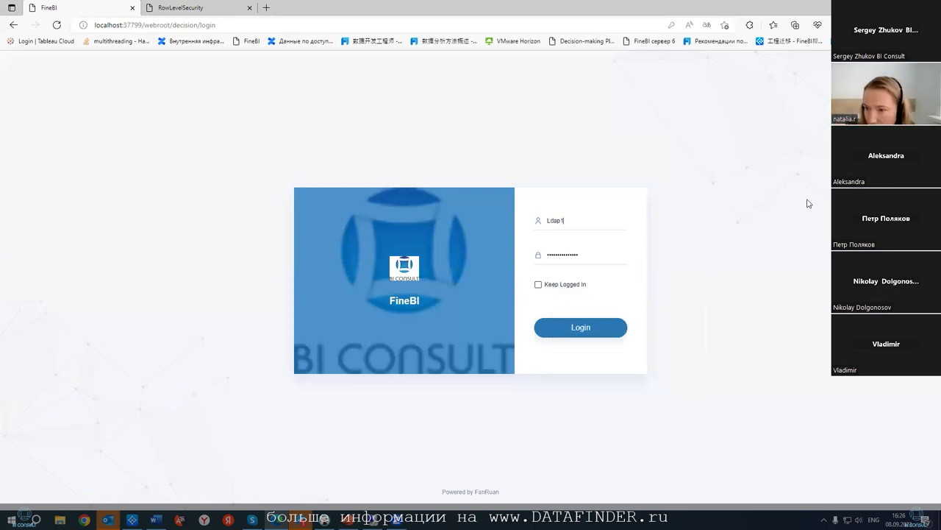
click(621, 252)
double_click(621, 253)
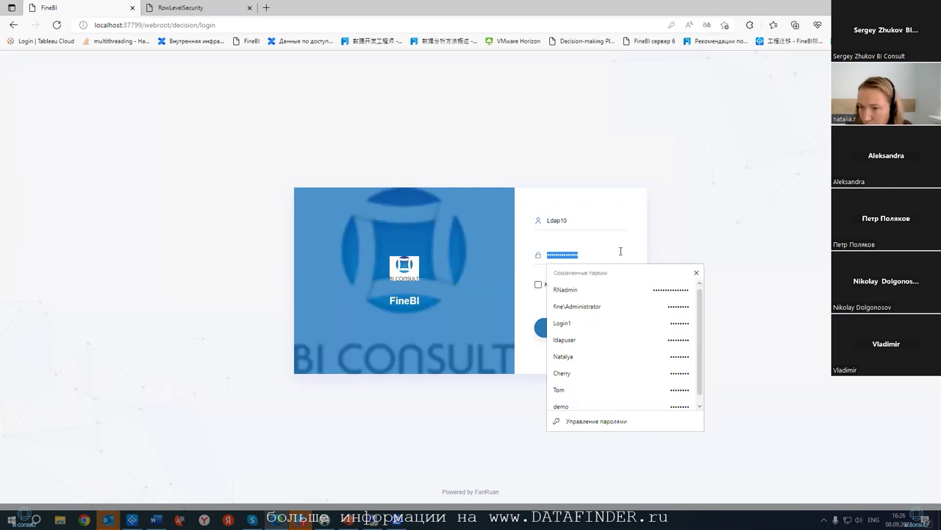
text(1)
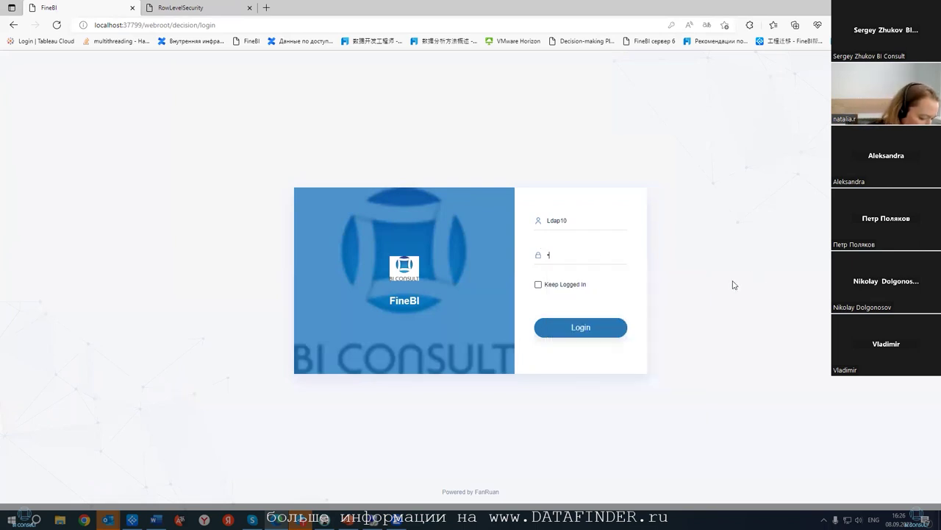
text(2345)
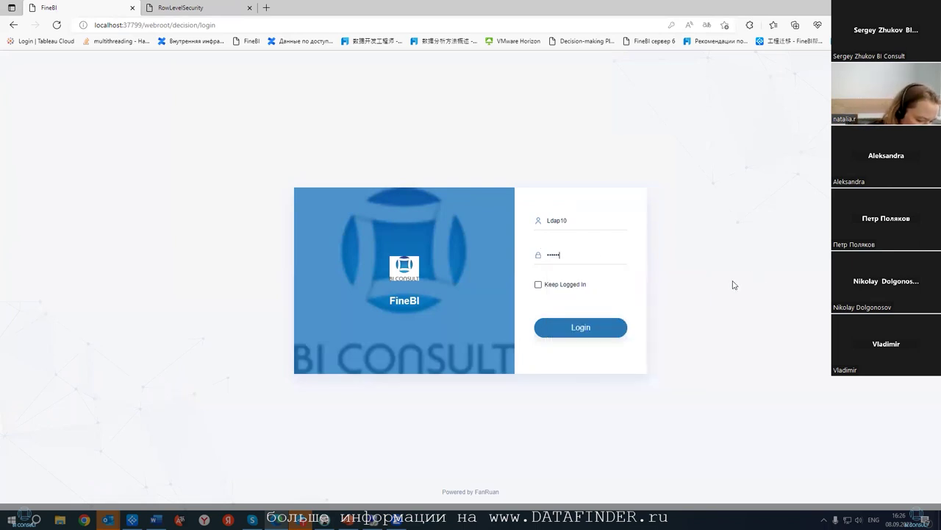
text(8)
click(604, 328)
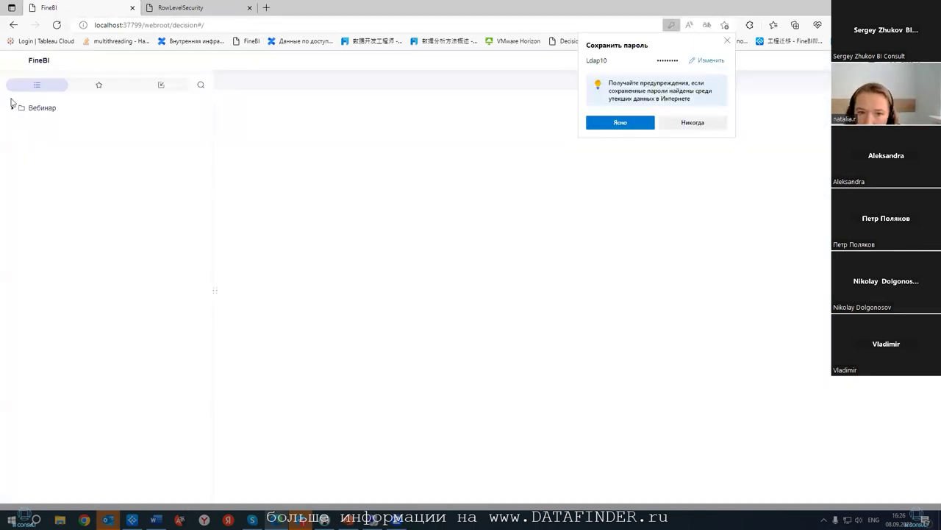
- Open the RowLevelSecurity dashboard from the Вебинар folder and dismiss the browser's save-password prompt
click(27, 109)
click(53, 124)
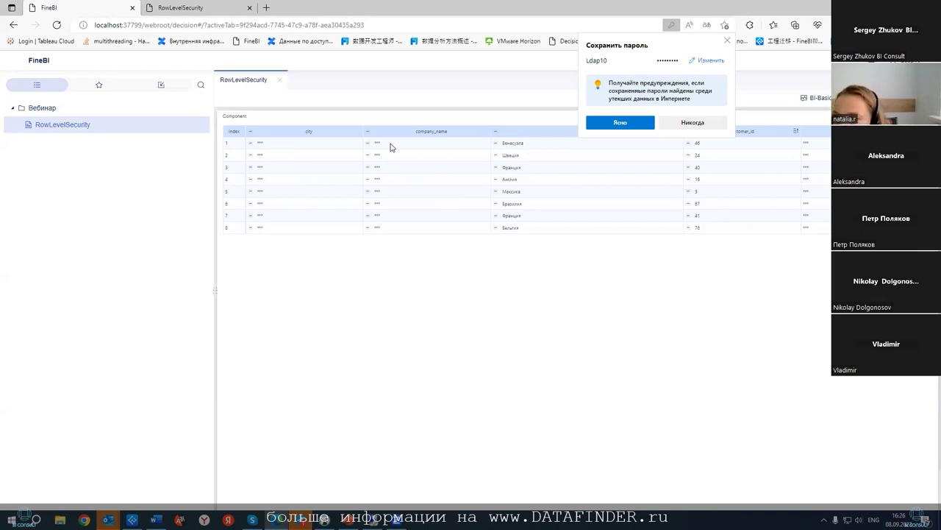
click(727, 41)
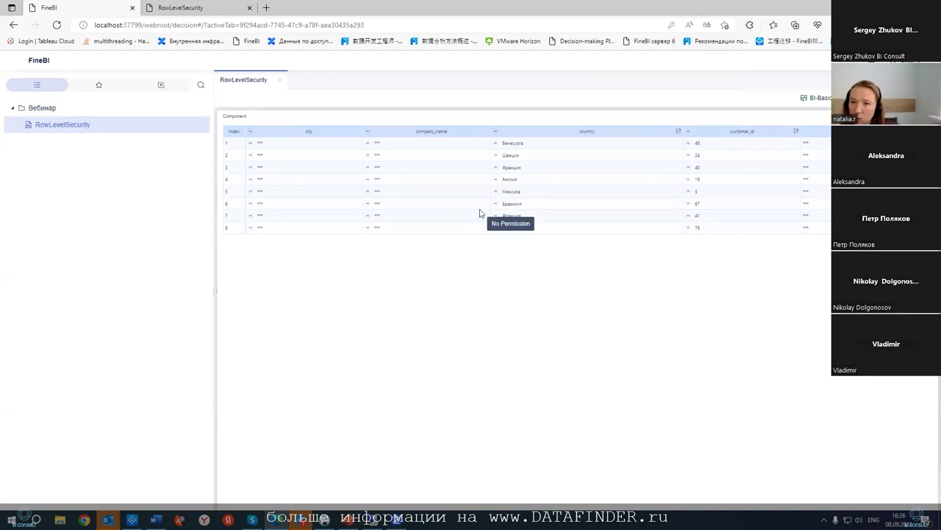
- Hide the city, company_name and division_id fields, leaving only country and customer_id
mouse_move(211, 147)
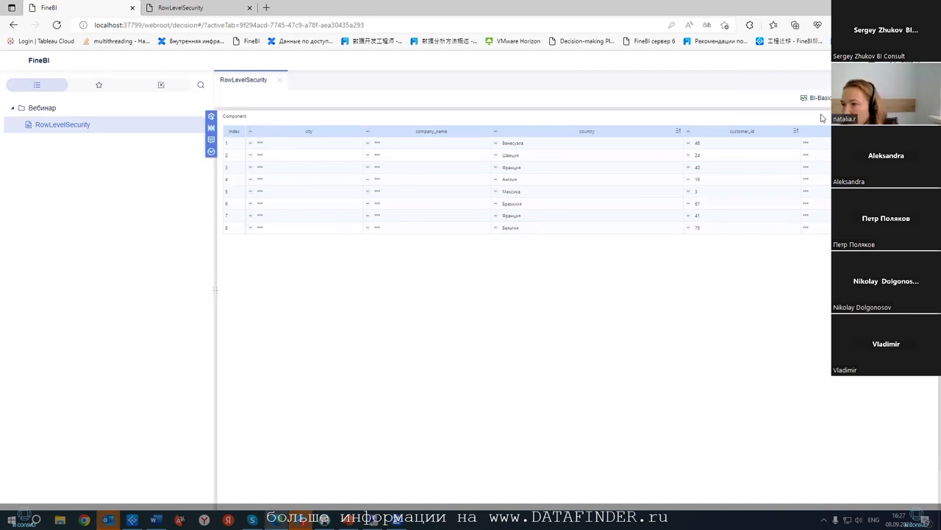
click(211, 118)
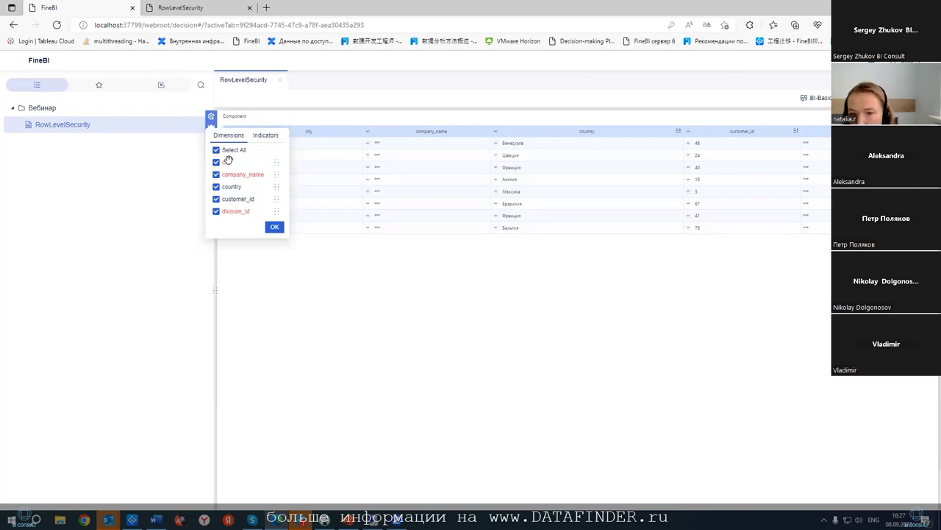
click(217, 162)
click(216, 174)
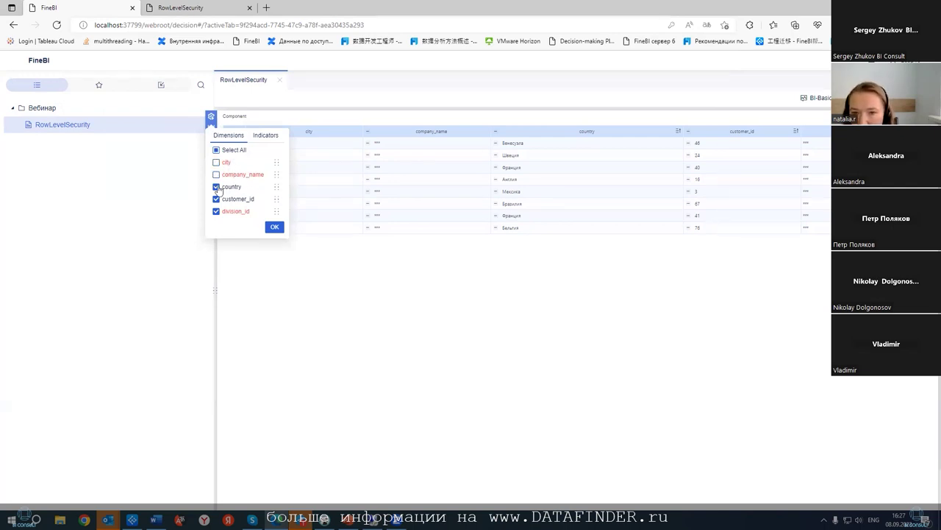
click(216, 212)
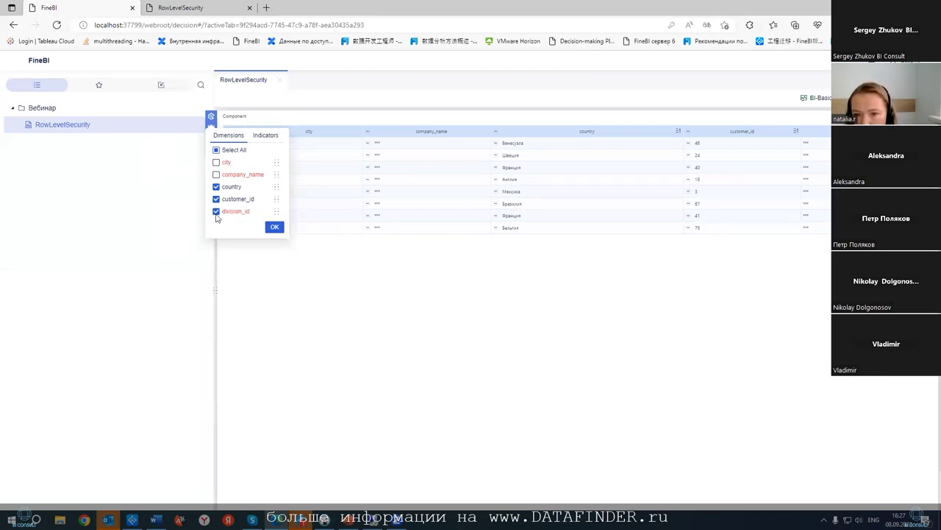
click(272, 226)
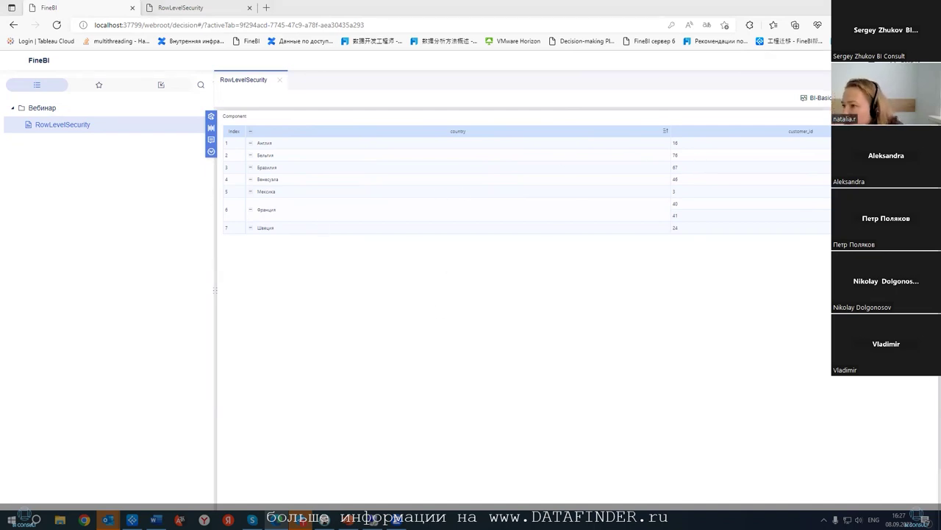
- Reload FineBI and log back in with the administrator's saved credentials
key(F5)
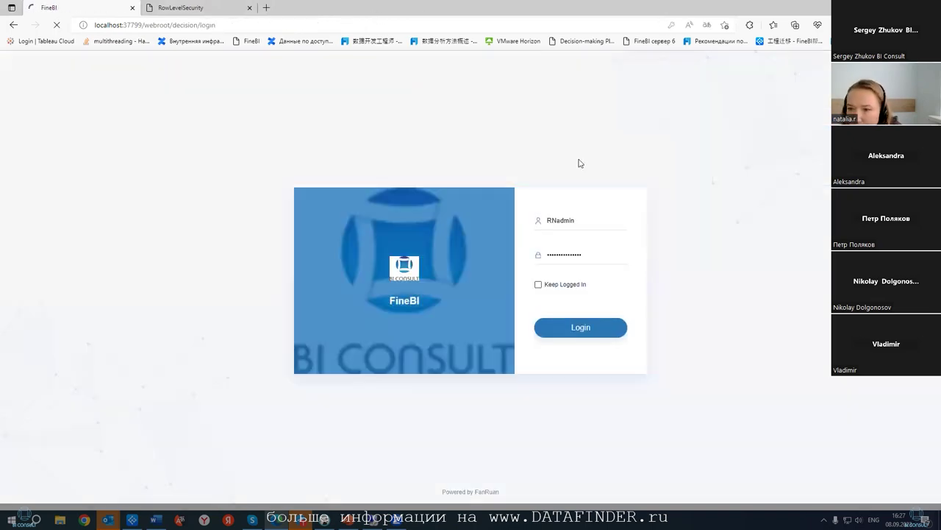
click(593, 219)
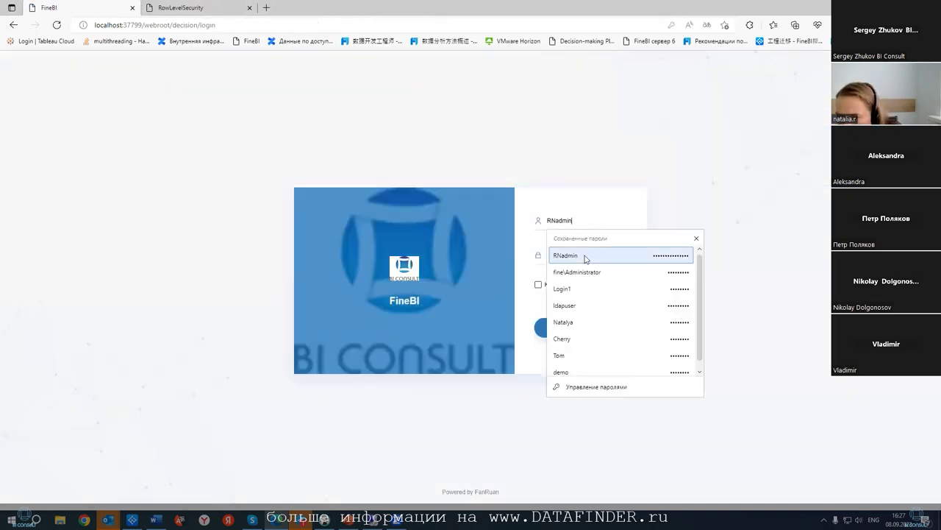
click(563, 255)
key(Return)
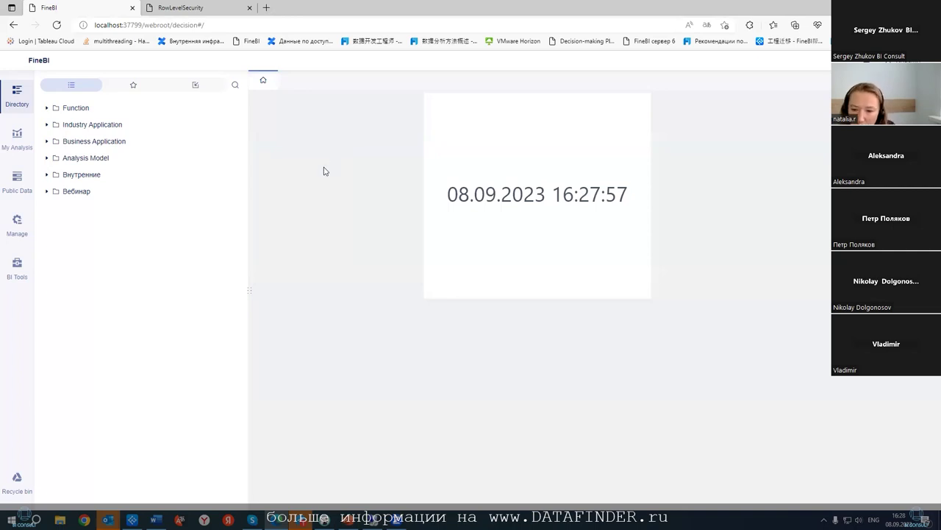
- Preview Posgres158_dataaccess in Public Data under Данные из разных БД > Postgres > FineBI > Sales
click(17, 180)
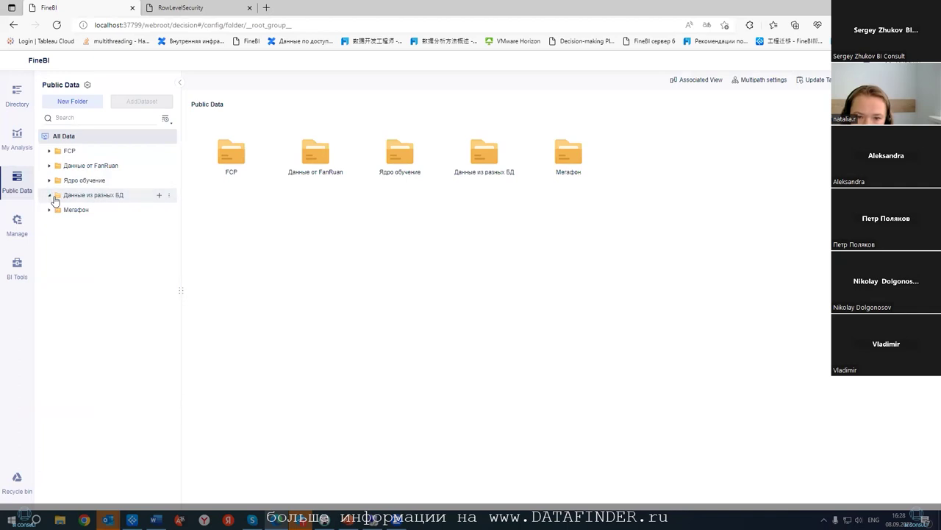
click(48, 195)
click(55, 224)
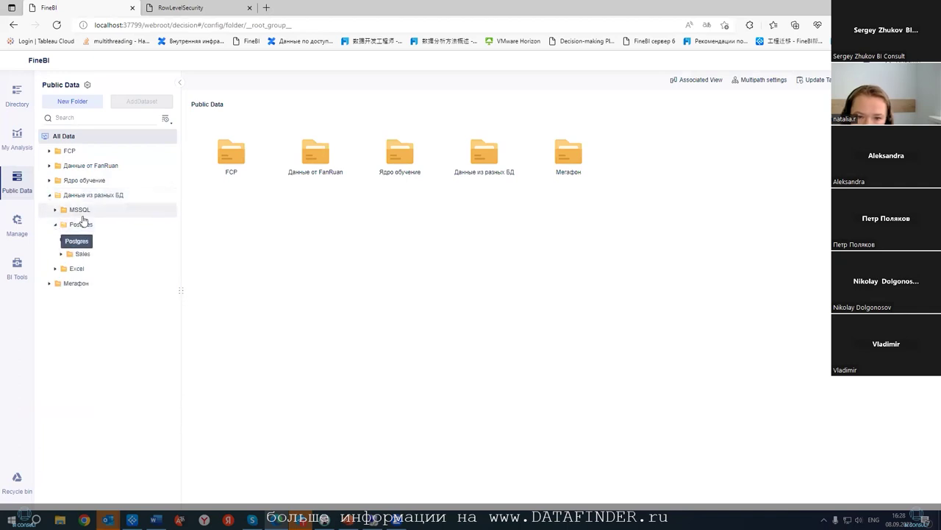
click(59, 240)
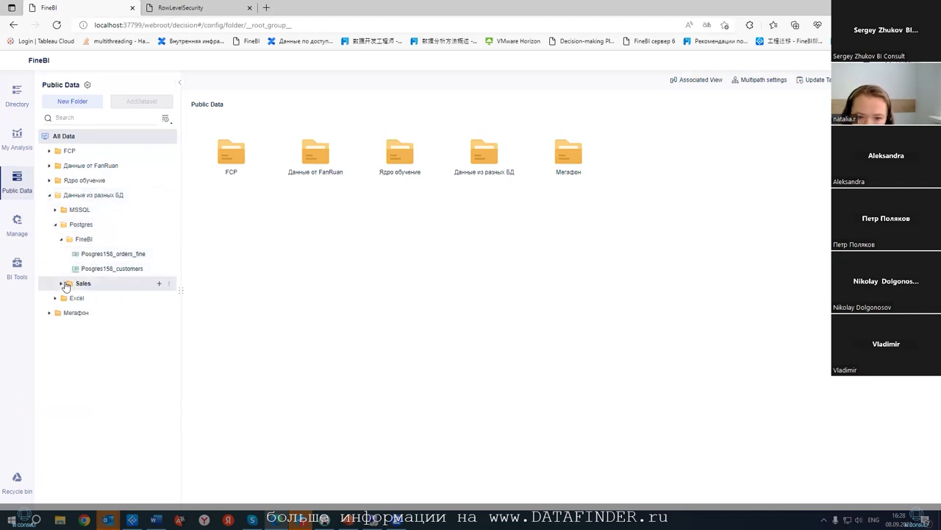
click(61, 284)
click(96, 298)
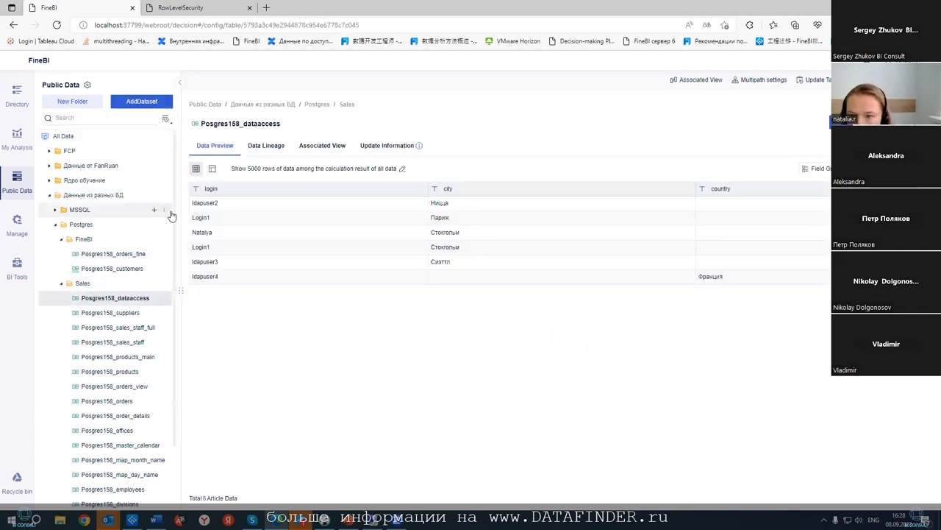
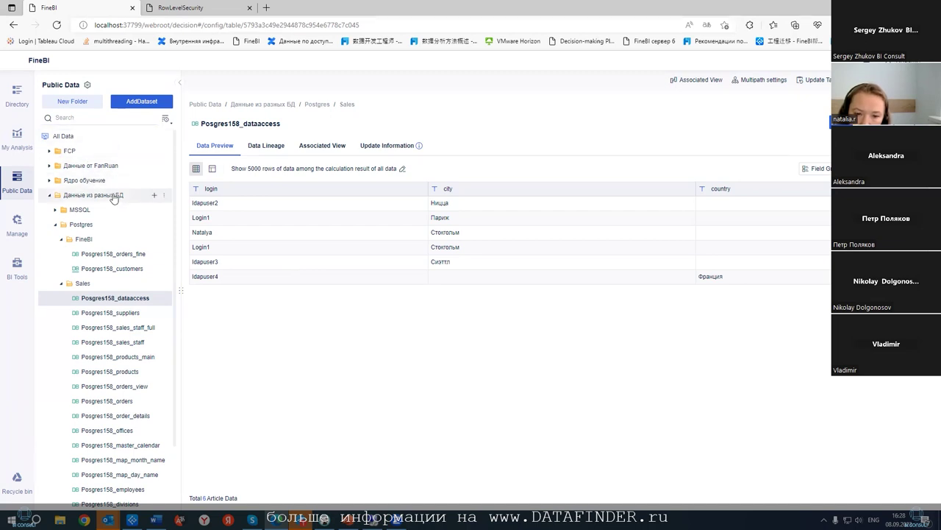
- Go to Manage > Permission > Data Authorization and show ldapuser's user final authority
click(16, 222)
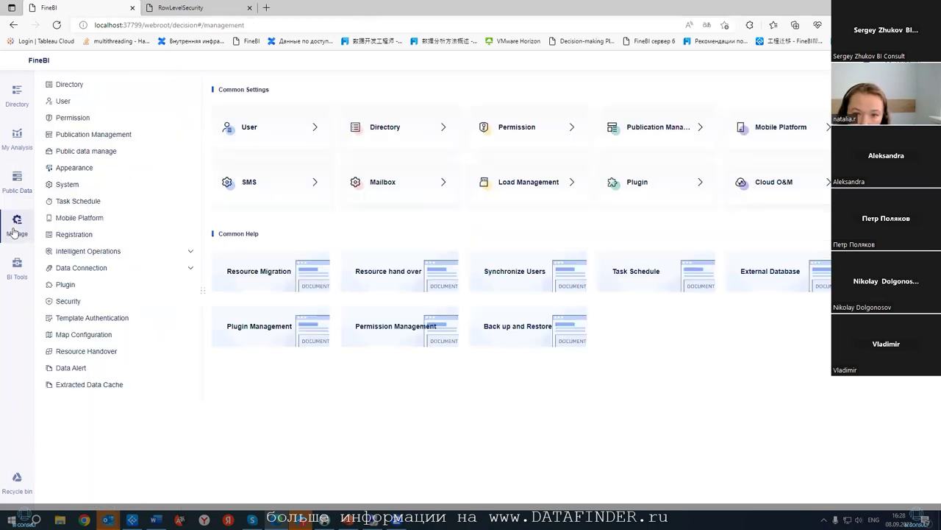
click(81, 119)
click(601, 130)
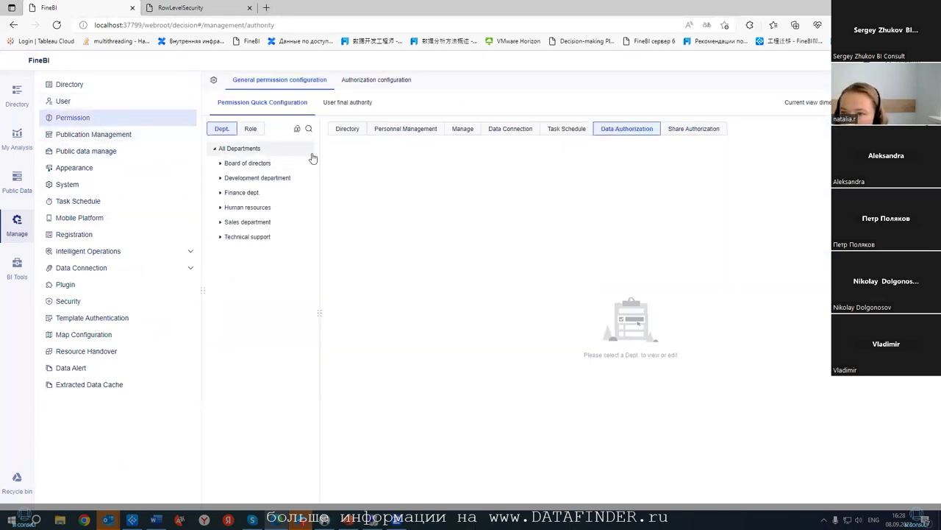
click(251, 129)
click(334, 107)
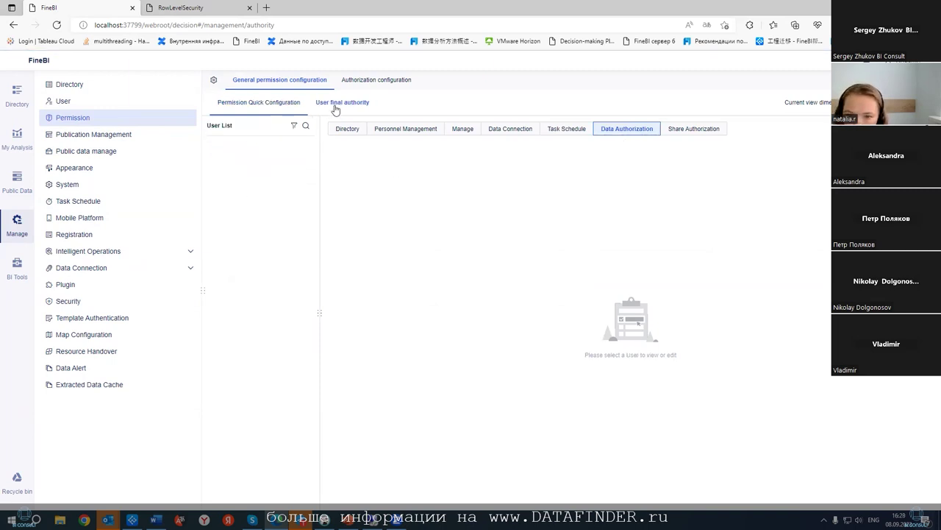
click(237, 164)
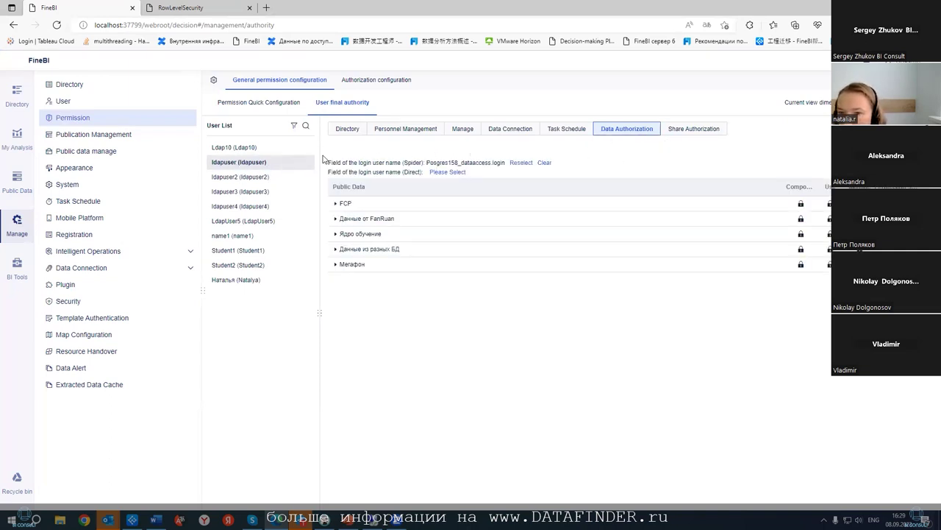
- Browse the login-table picker's Данные из разных БД > Postgres folders, leaving the mapping unchanged
click(520, 163)
click(522, 247)
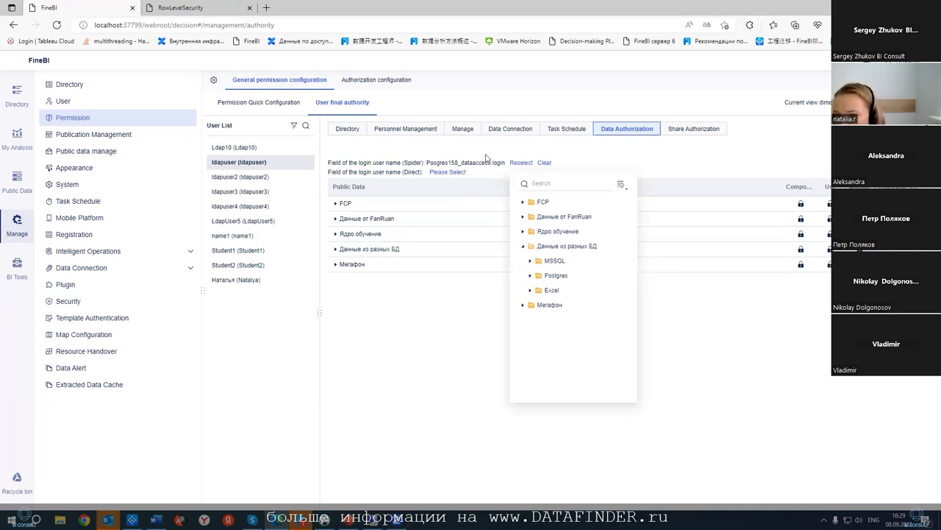
click(564, 152)
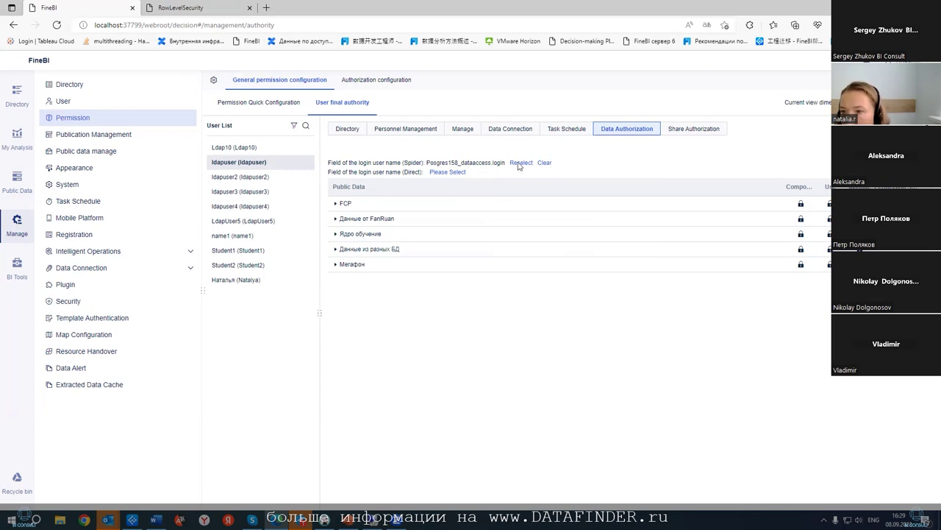
click(521, 163)
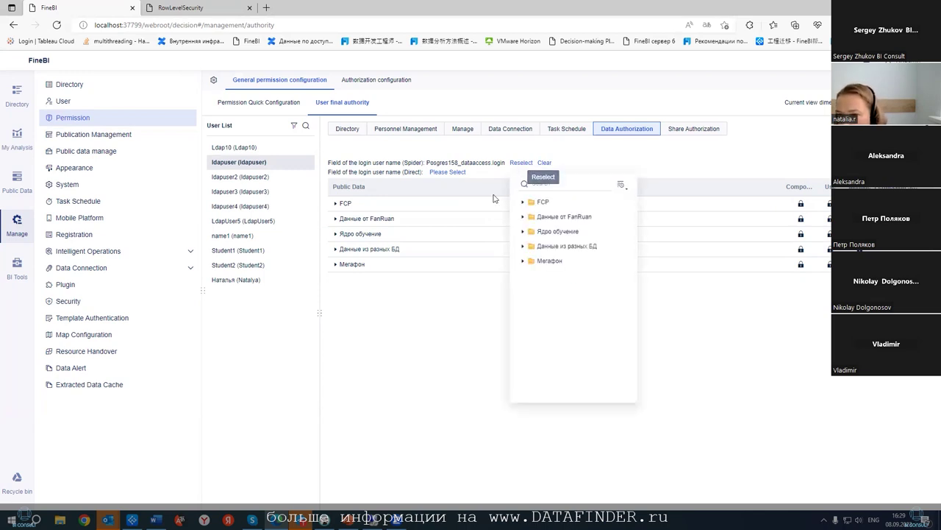
click(525, 246)
click(531, 275)
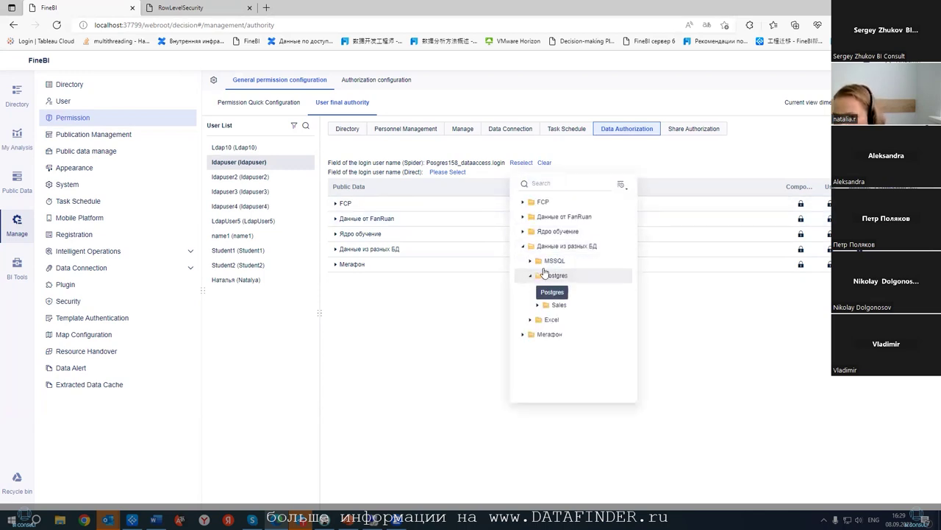
click(538, 290)
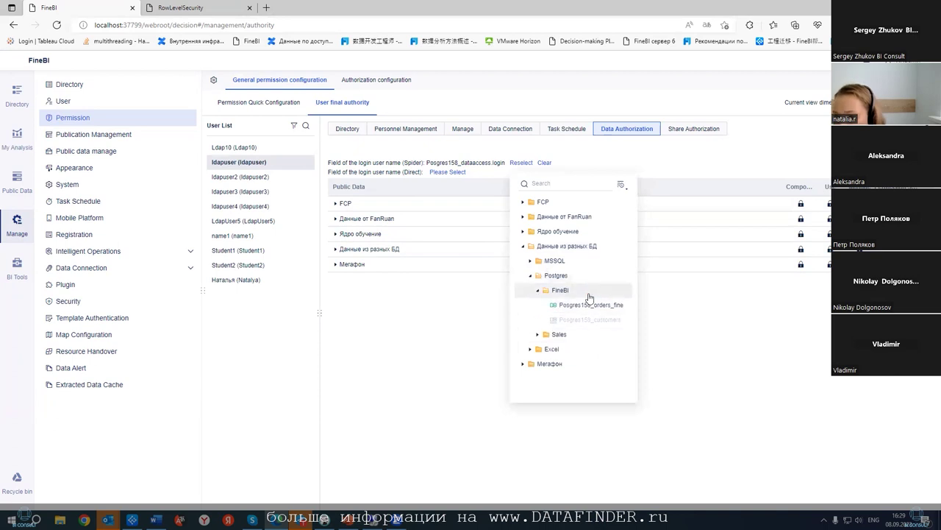
click(658, 302)
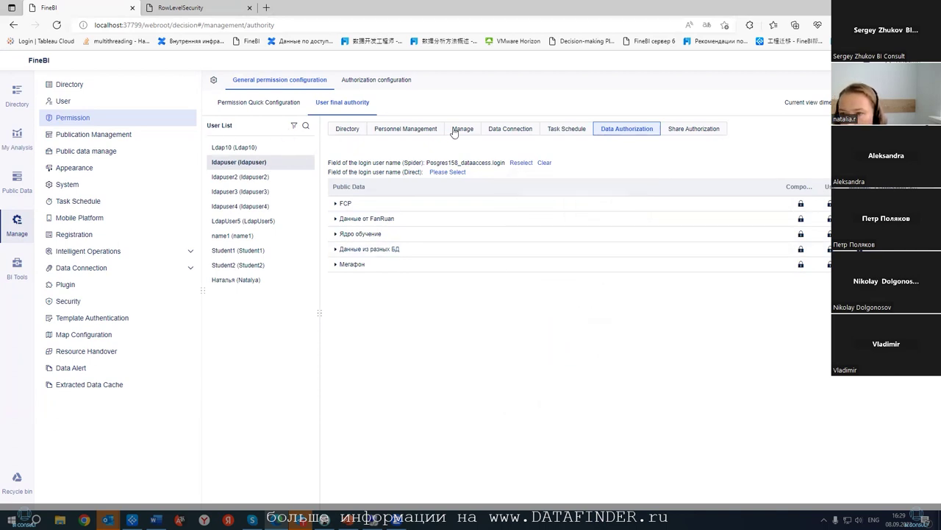
- Expand Postgres > Sales and open ldapuser's row permission settings for Posgres158_offices
click(335, 249)
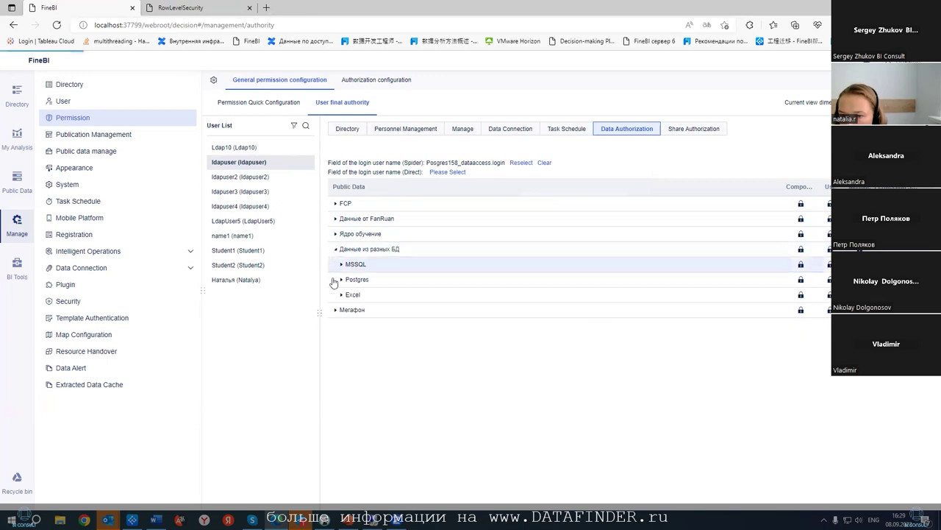
click(341, 280)
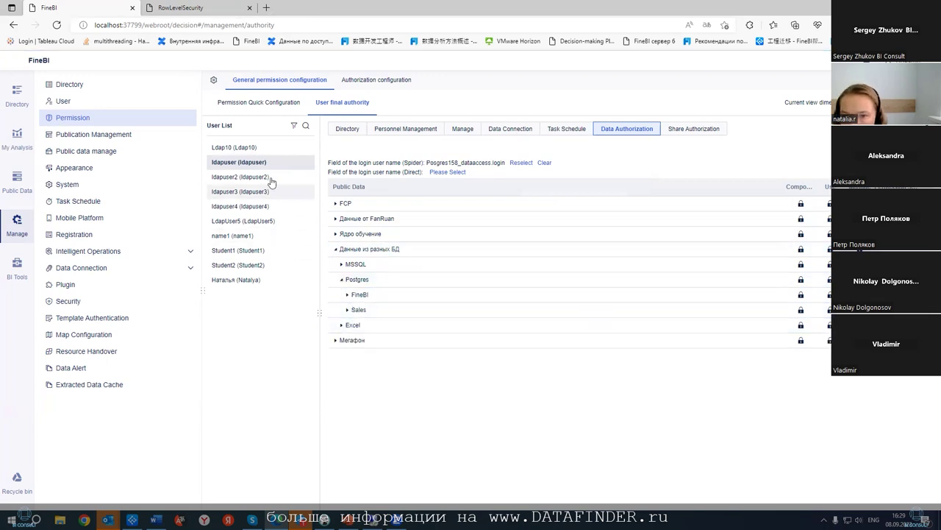
click(347, 295)
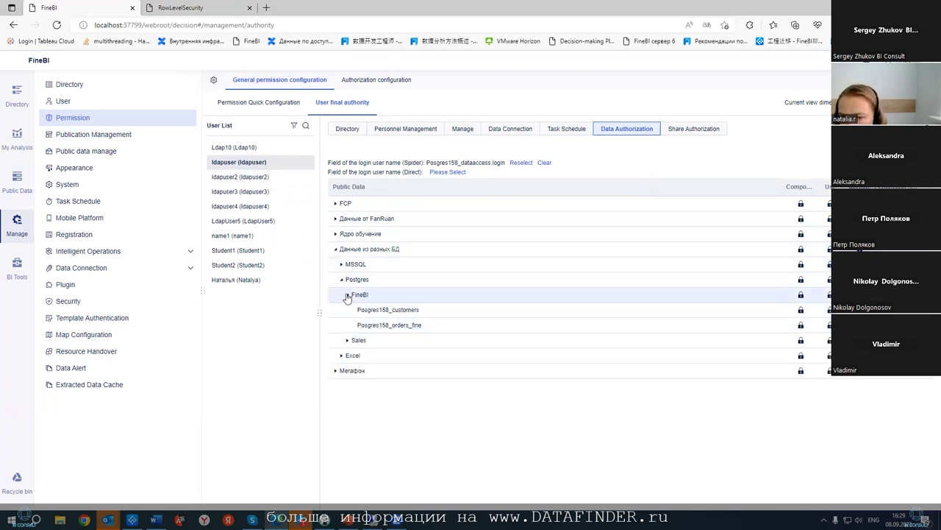
click(349, 295)
click(348, 310)
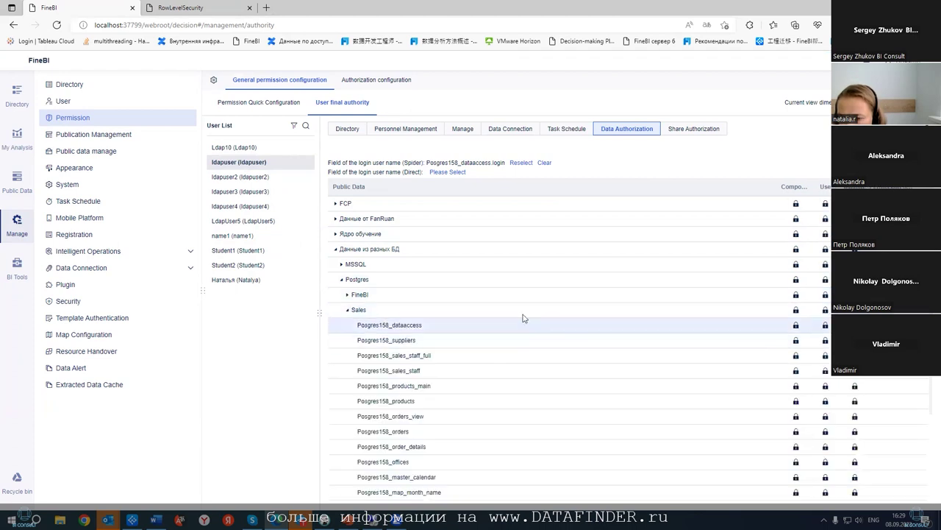
scroll(514, 312, down, 1)
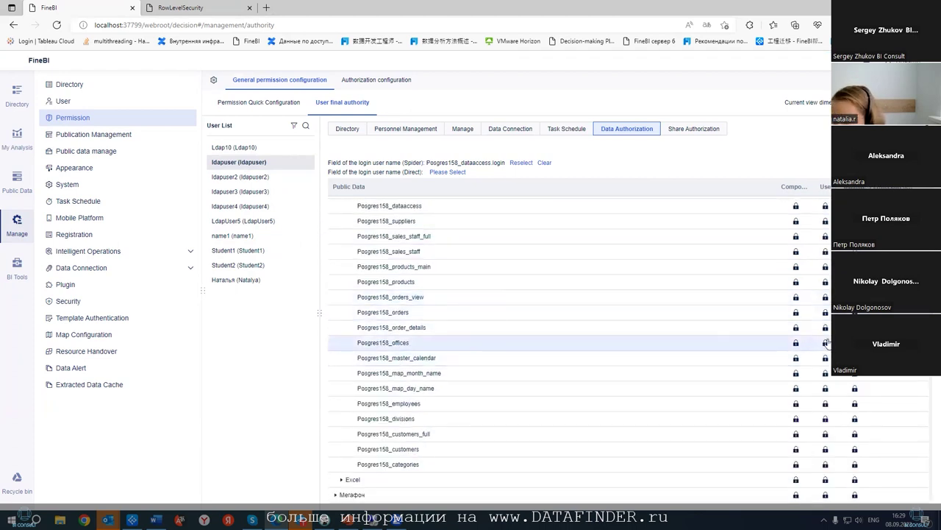
click(797, 345)
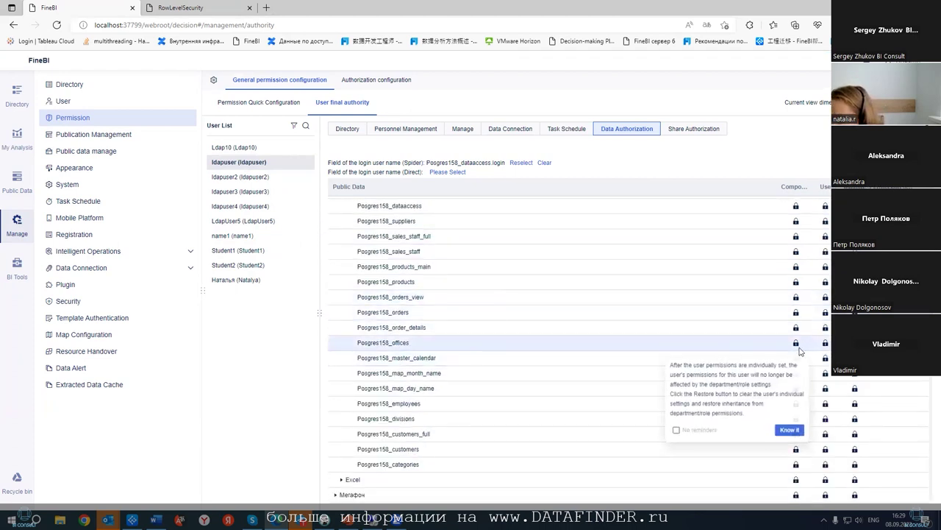
click(821, 432)
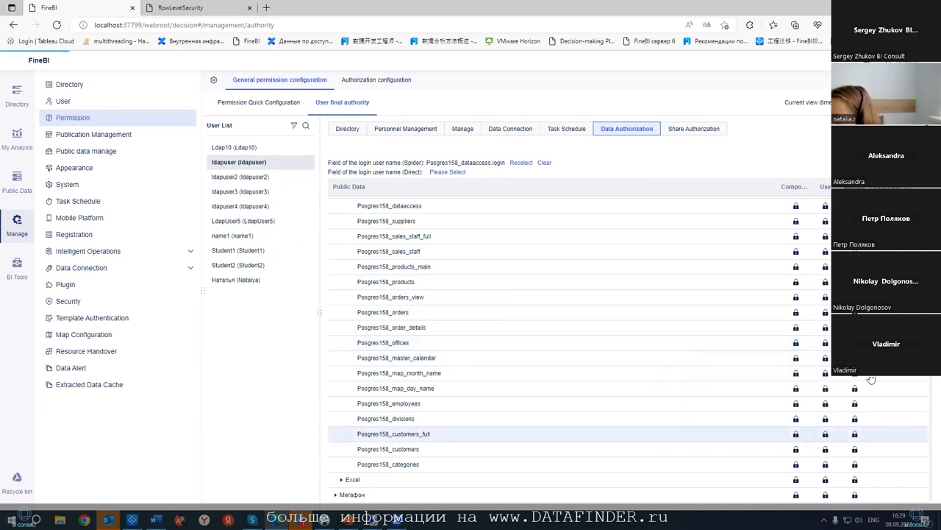
click(796, 343)
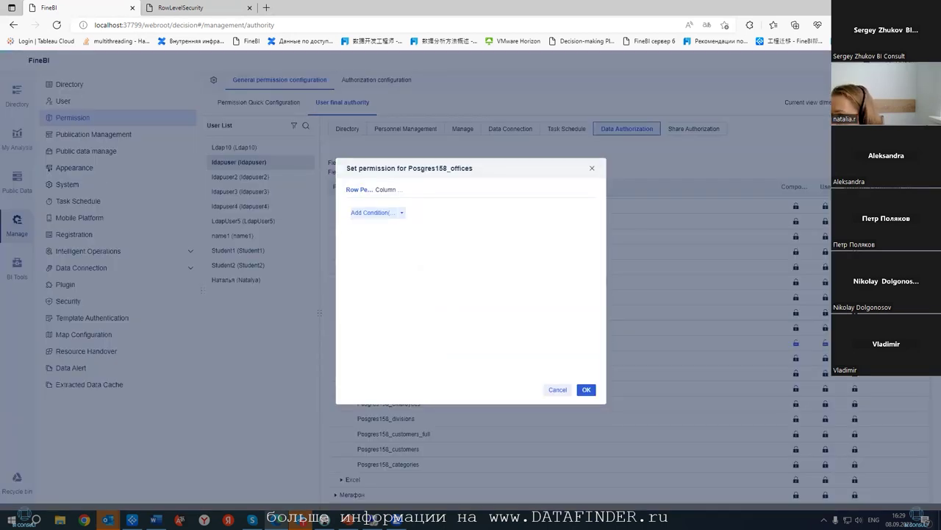
- Add a row condition: city In Login User Info Posgres158_dataaccess.city, and confirm
click(370, 213)
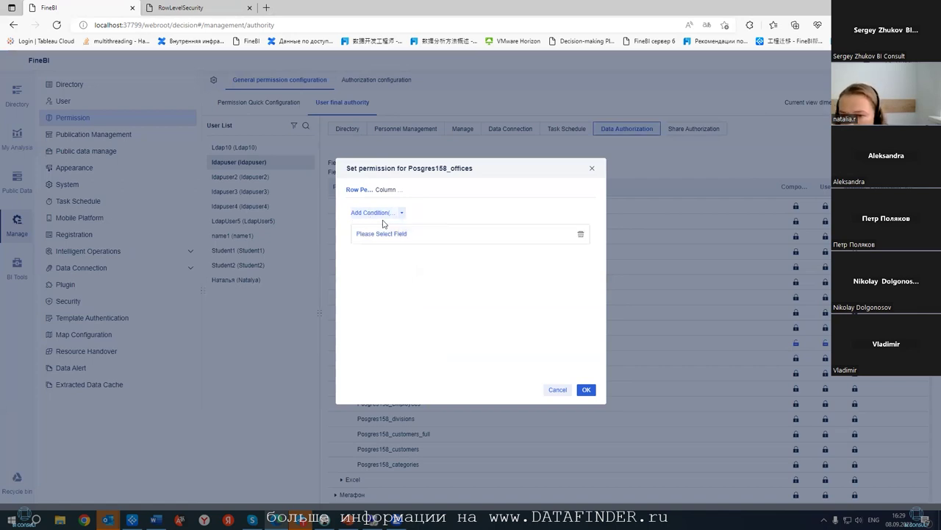
click(392, 232)
click(371, 304)
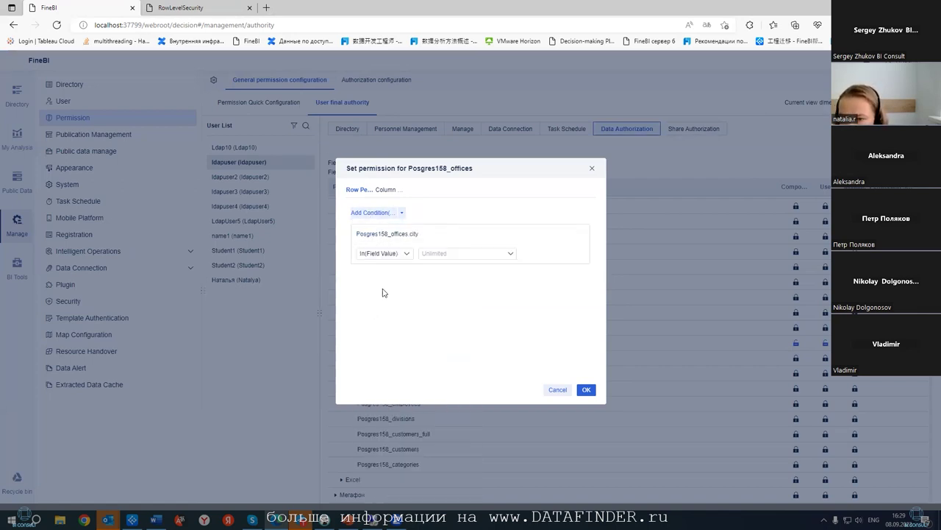
click(408, 254)
mouse_move(413, 272)
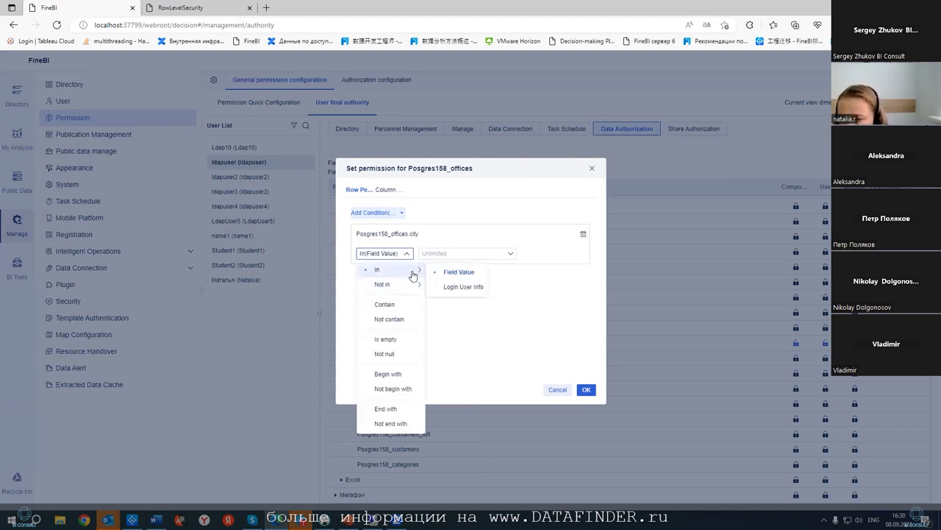
click(476, 286)
click(483, 254)
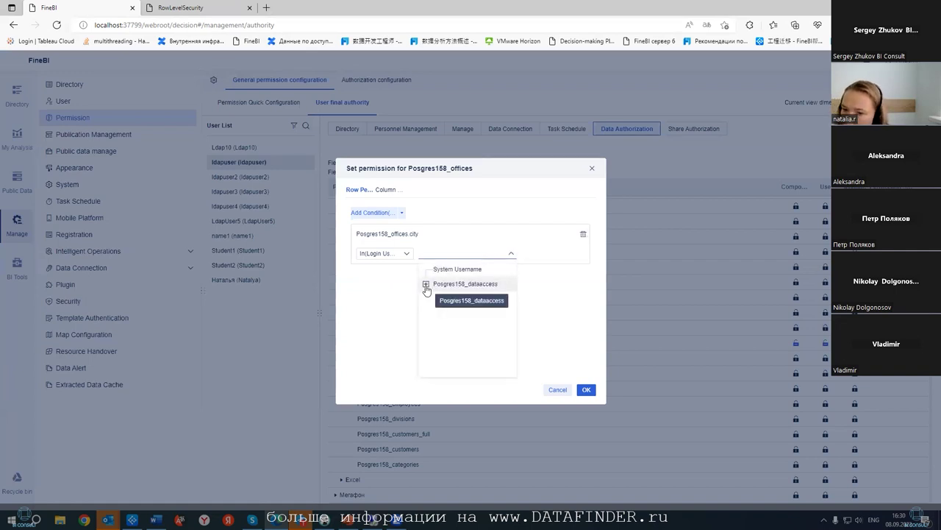
click(426, 286)
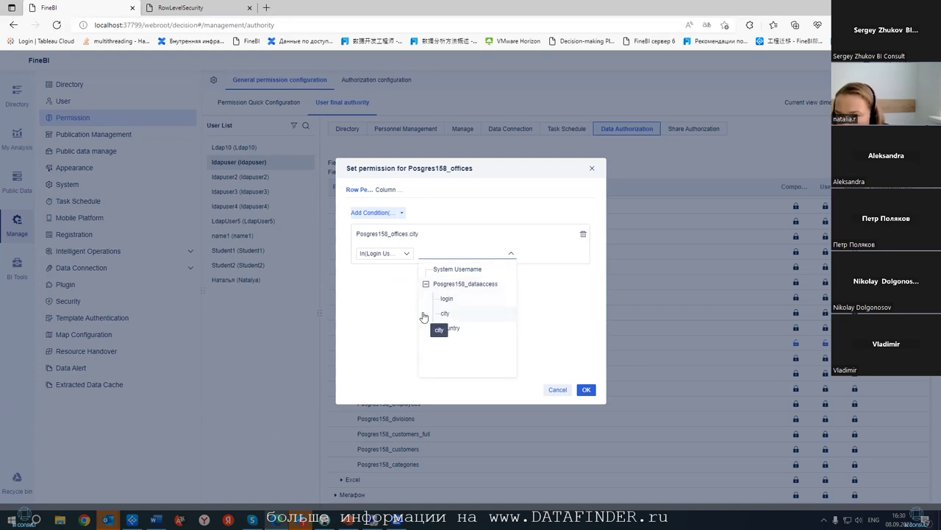
click(424, 314)
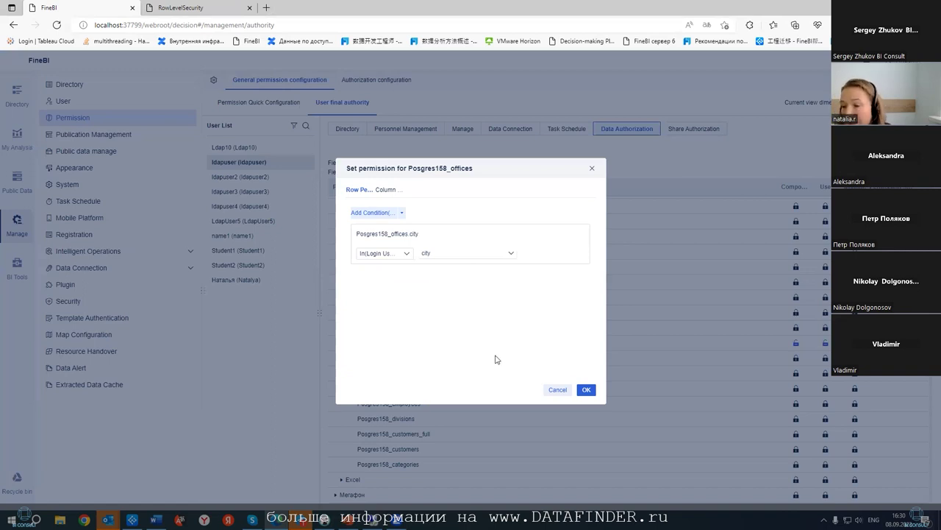
click(586, 390)
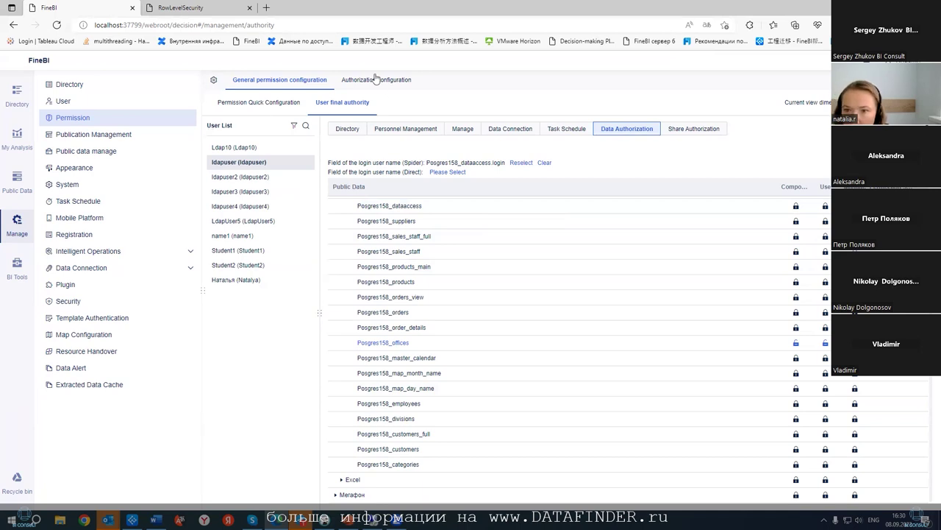
- Open member editing for the BI View User group in user management
click(115, 106)
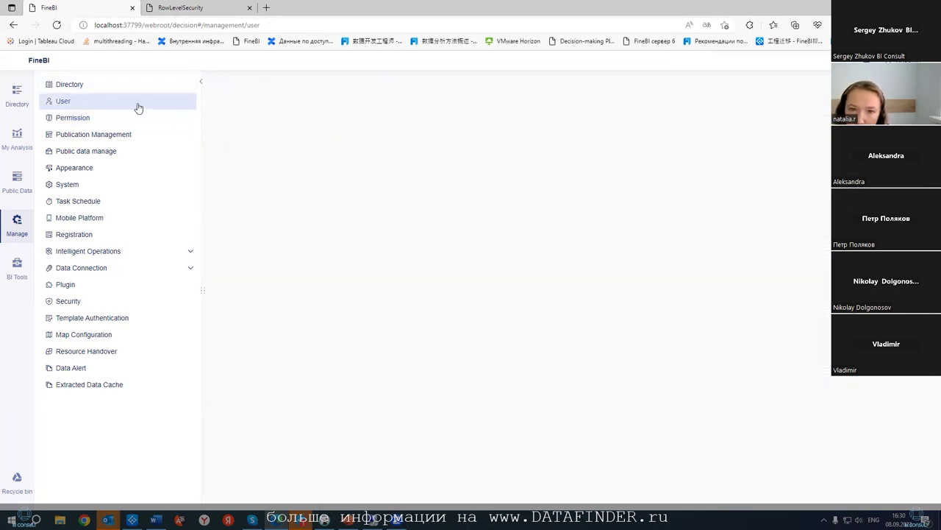
click(370, 79)
click(229, 133)
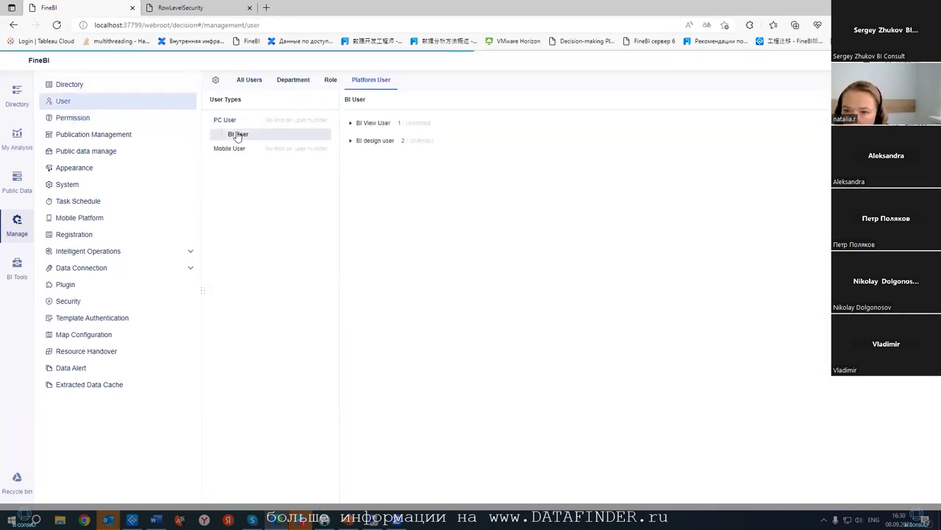
click(350, 142)
click(351, 123)
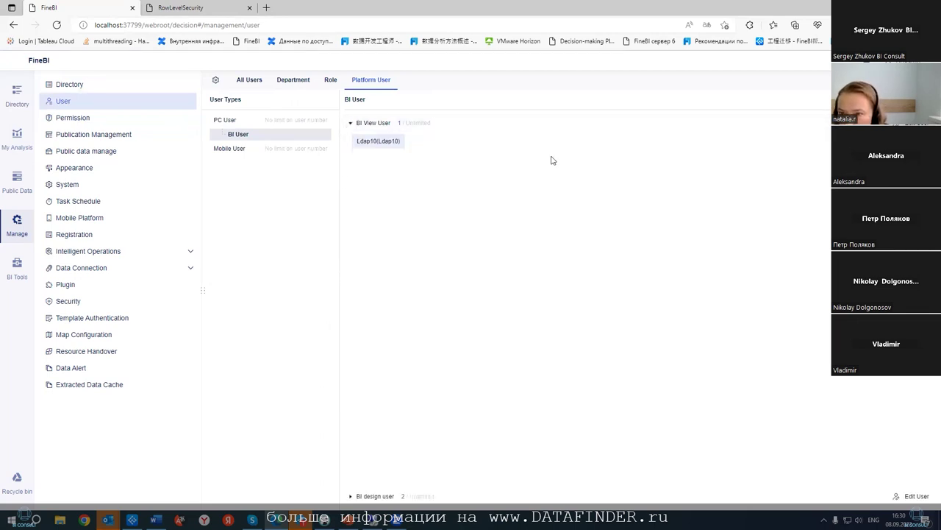
click(364, 123)
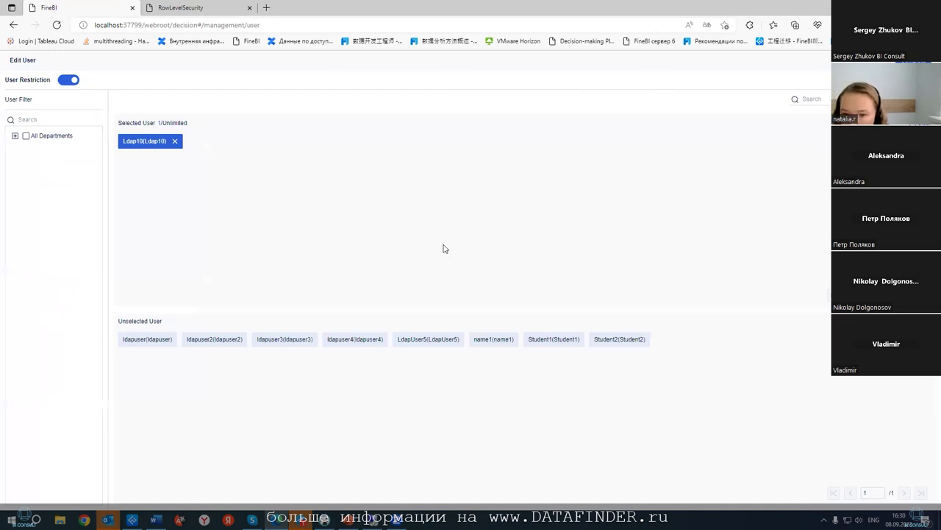
- Add ldapuser, ldapuser2, ldapuser3 and ldapuser4 as BI View users, then return to Permission
click(142, 341)
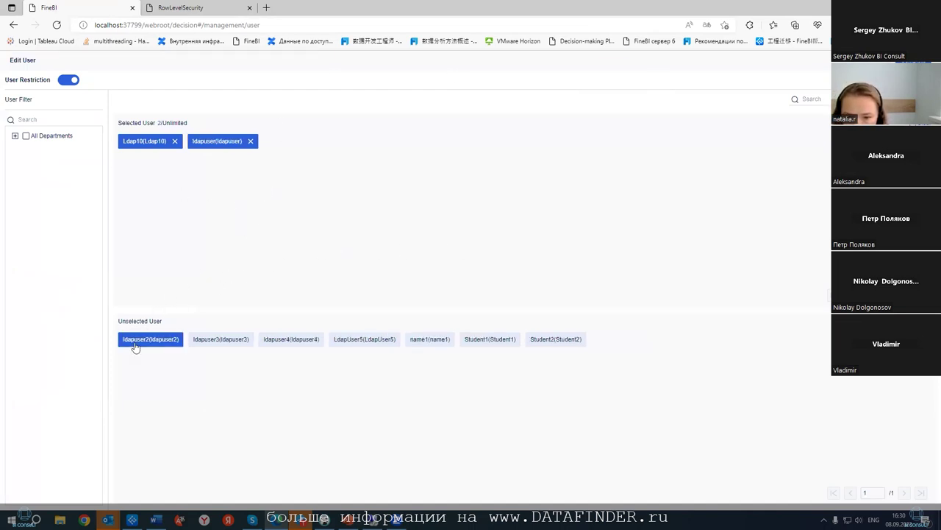
click(160, 340)
click(162, 341)
click(161, 341)
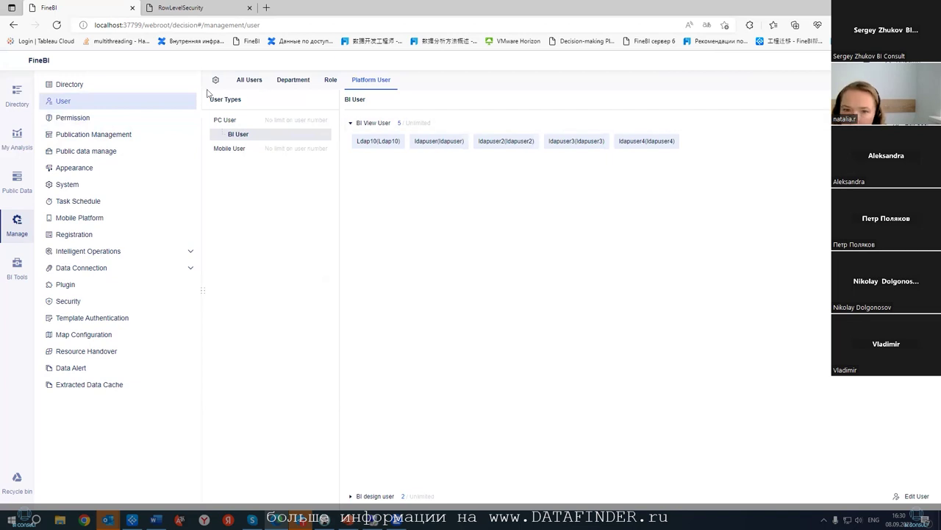
click(67, 119)
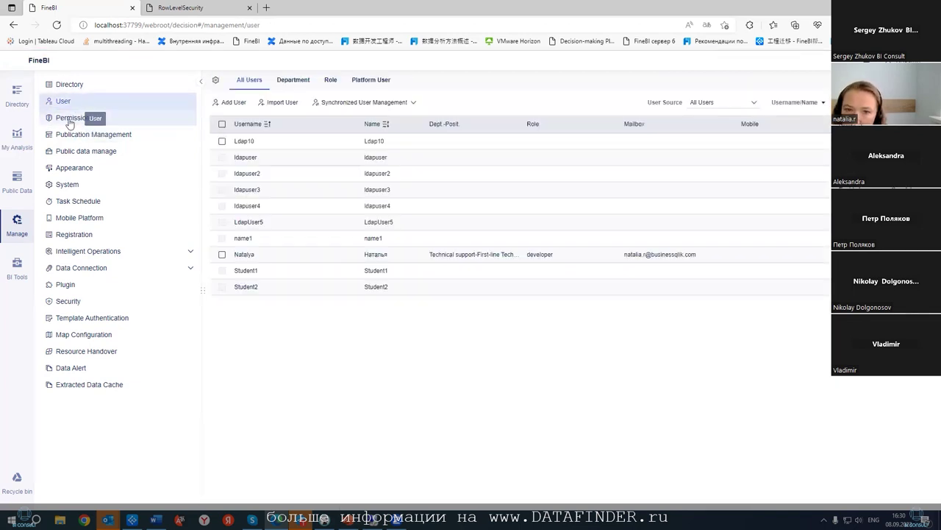
click(69, 121)
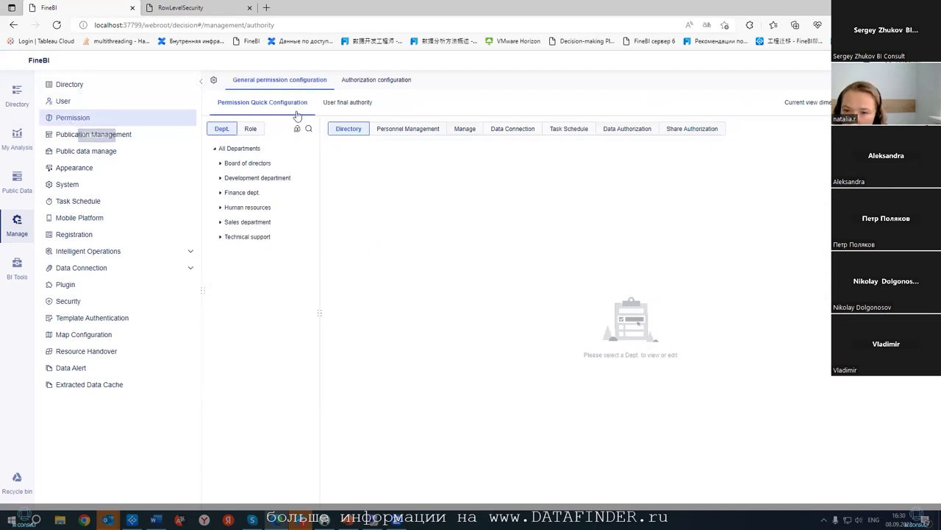
- Grant ldapuser both individual permissions on the Вебинар folder's reports
click(328, 105)
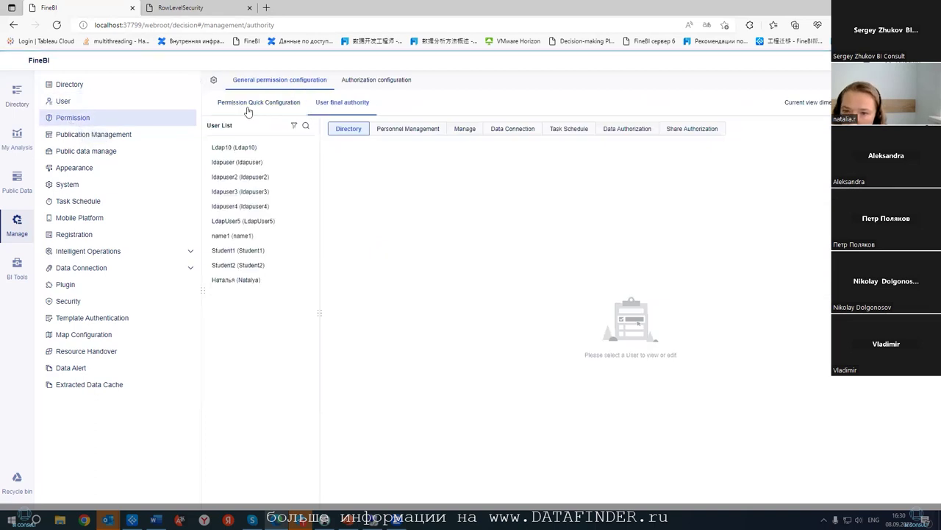
click(242, 162)
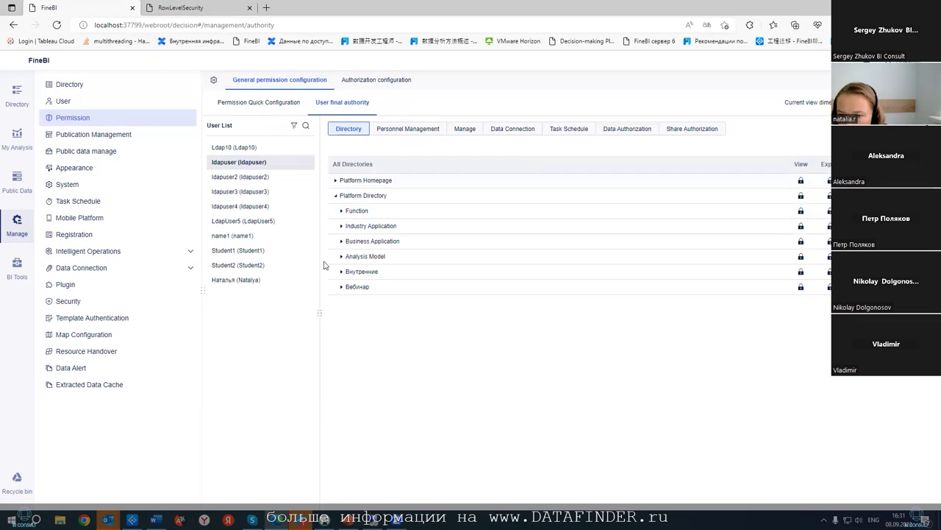
click(345, 286)
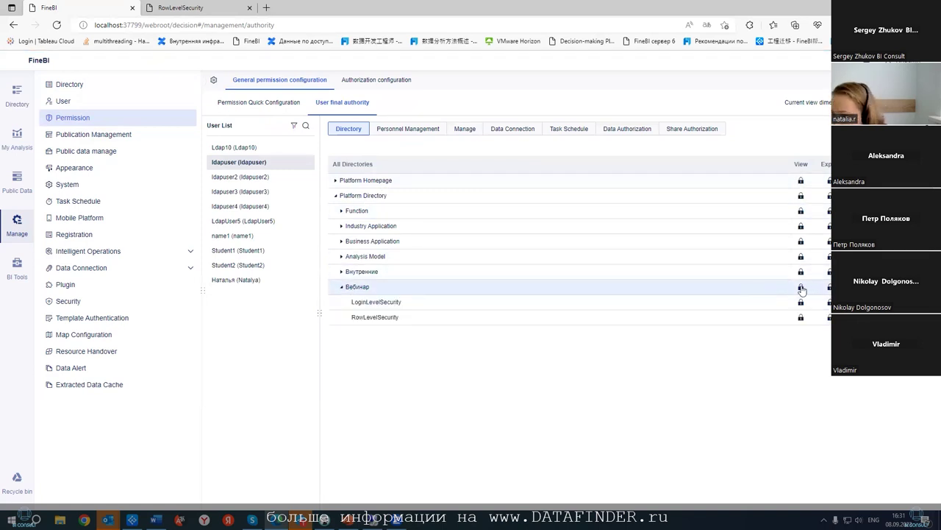
click(802, 287)
click(793, 372)
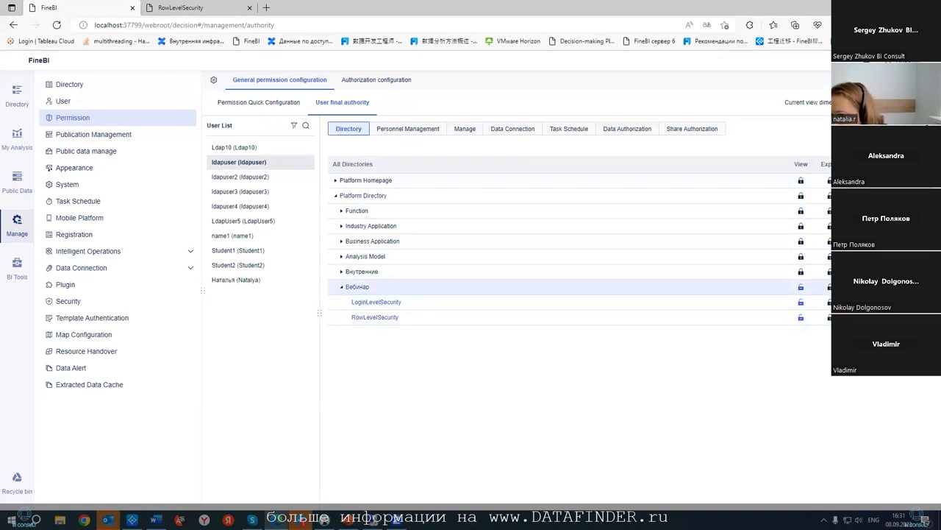
click(829, 286)
click(825, 375)
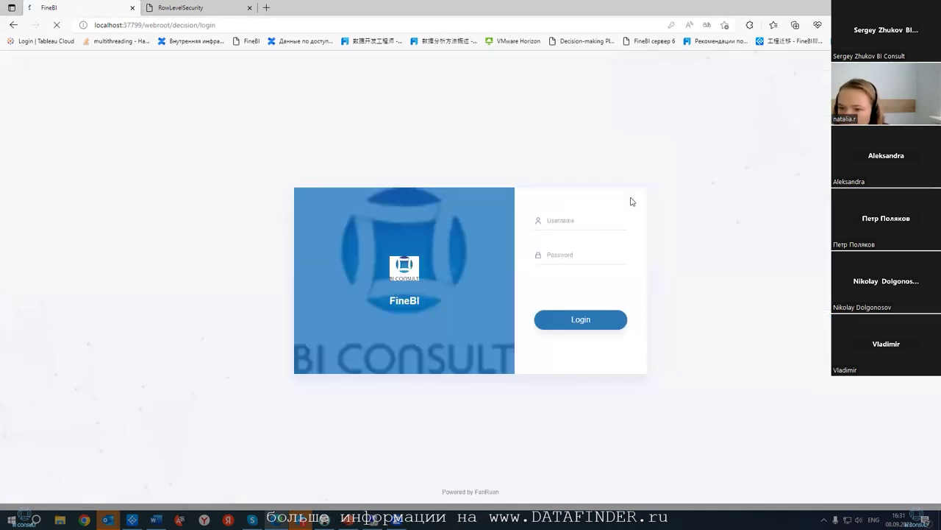
- Log in as ldapuser, open Вебинар > LoginLevelSecurity and view the Preview Failed details
click(598, 216)
click(585, 311)
click(578, 324)
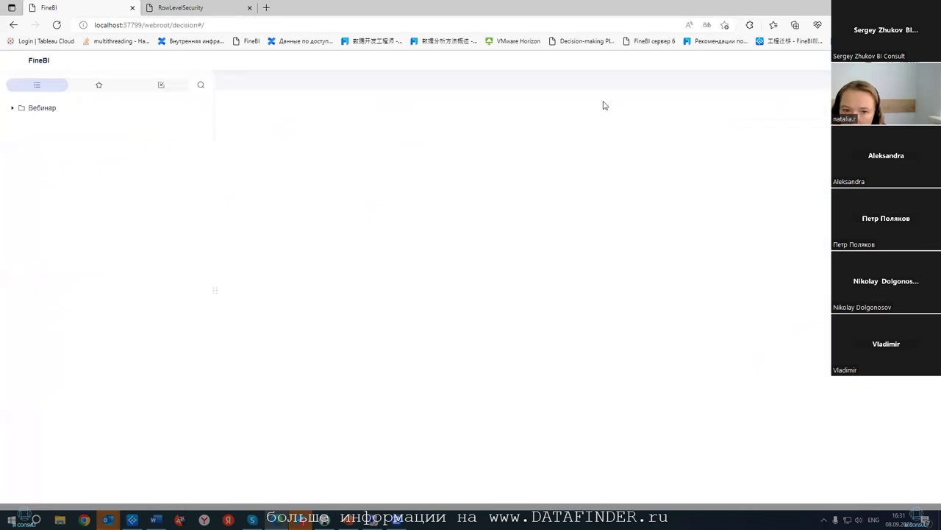
click(12, 108)
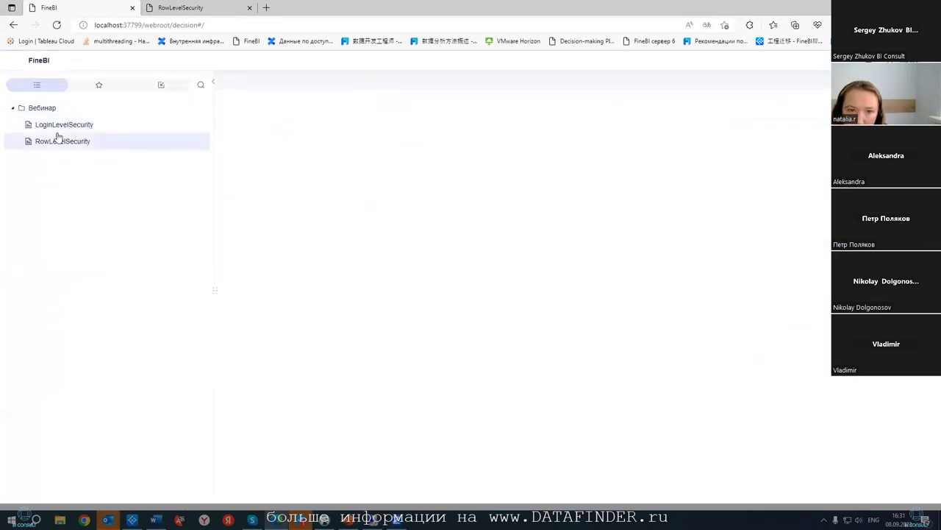
click(59, 131)
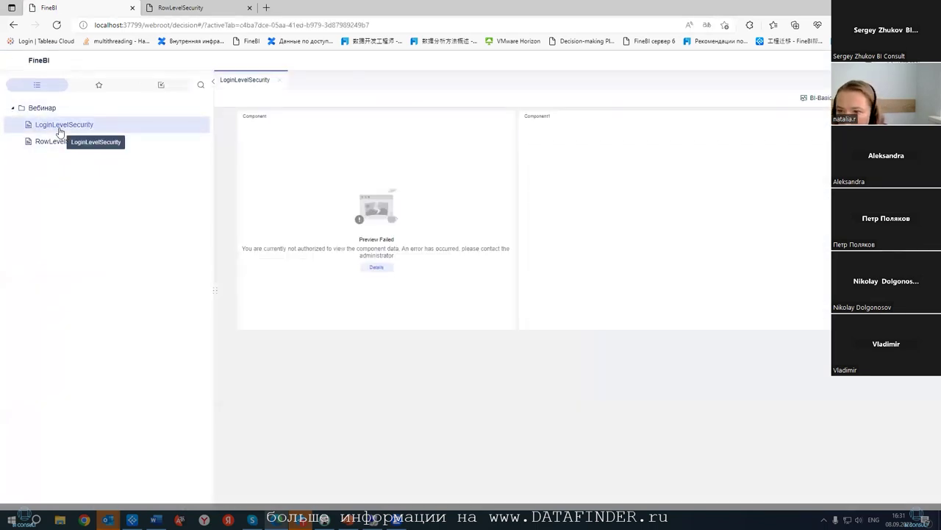
click(376, 268)
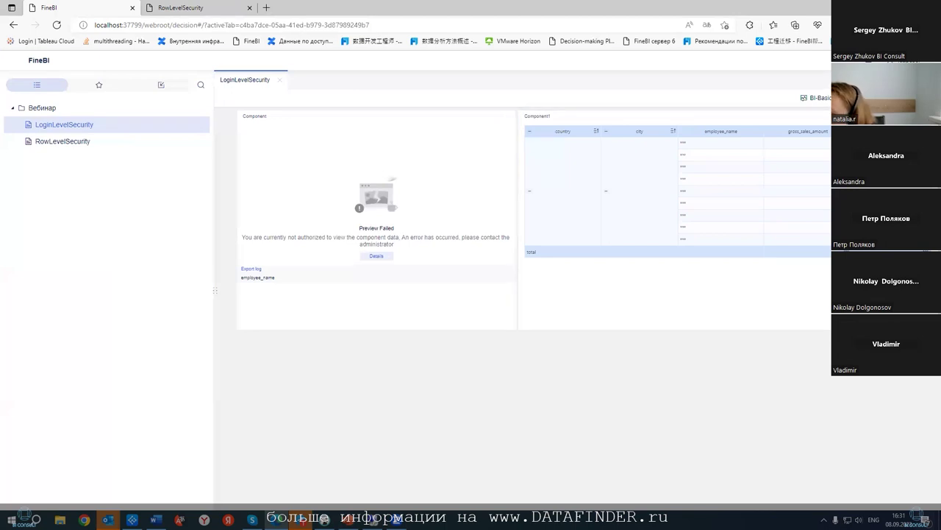
- Log back in as the administrator and go to Manage
click(595, 221)
click(558, 255)
click(581, 327)
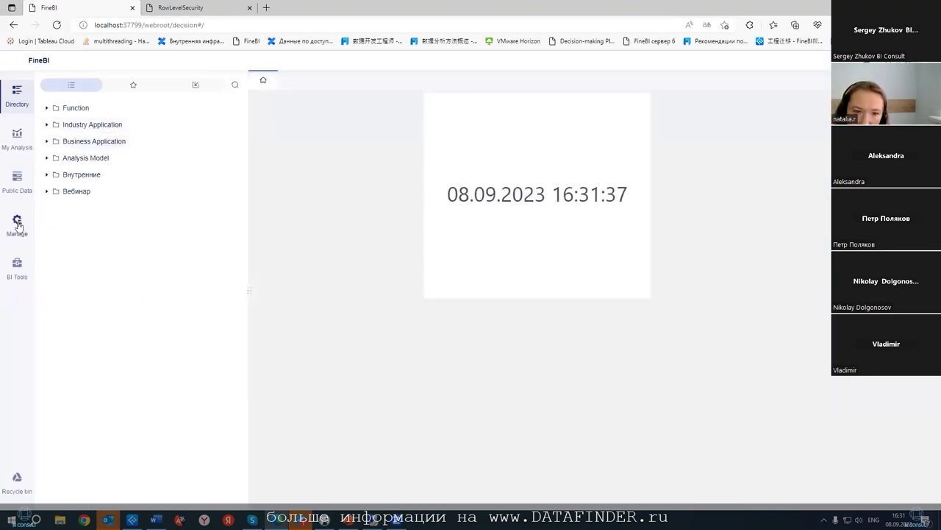
click(17, 224)
- Review ldapuser's data authorization for the Postgres Sales tables
click(62, 122)
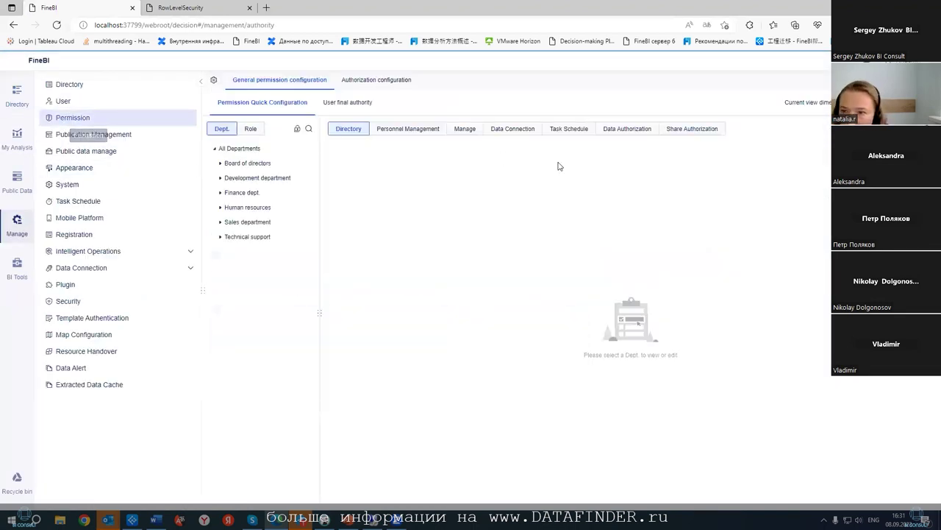
click(251, 130)
click(345, 103)
click(248, 162)
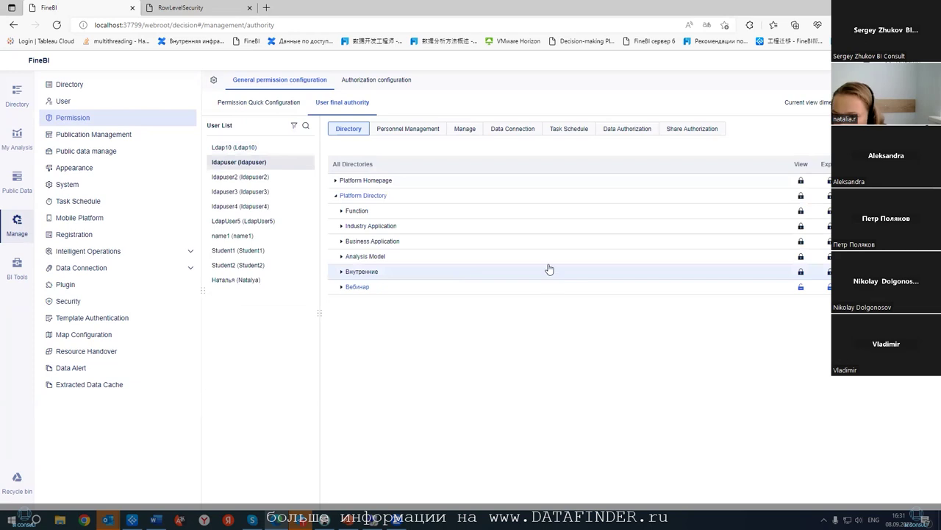
click(625, 130)
click(331, 249)
click(341, 279)
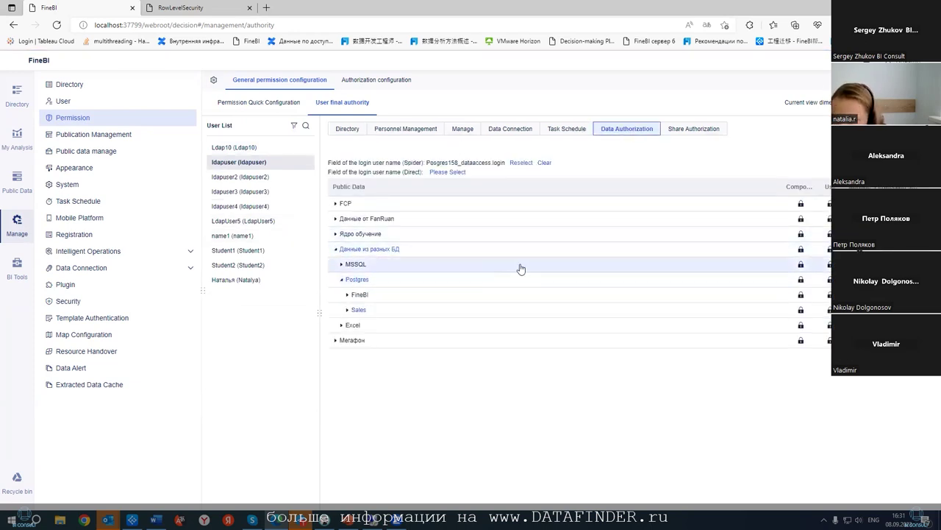
click(347, 316)
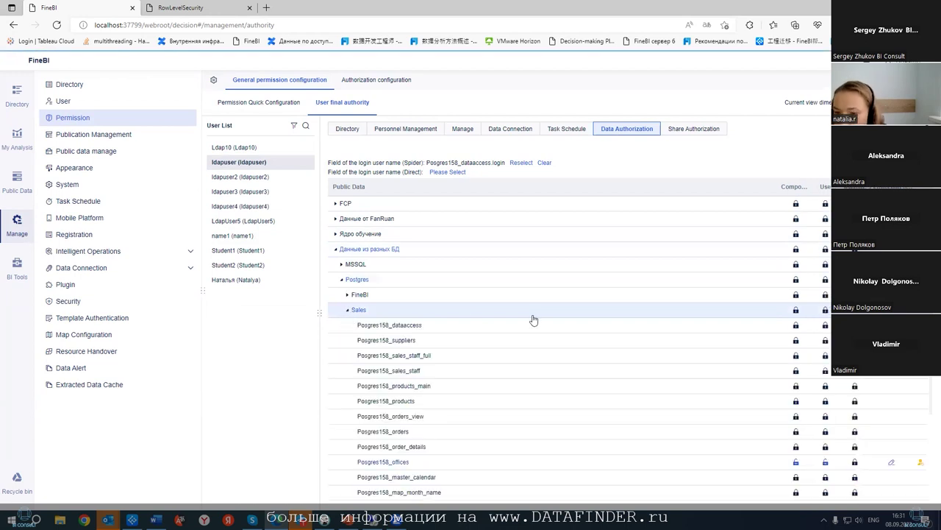
scroll(545, 312, down, 3)
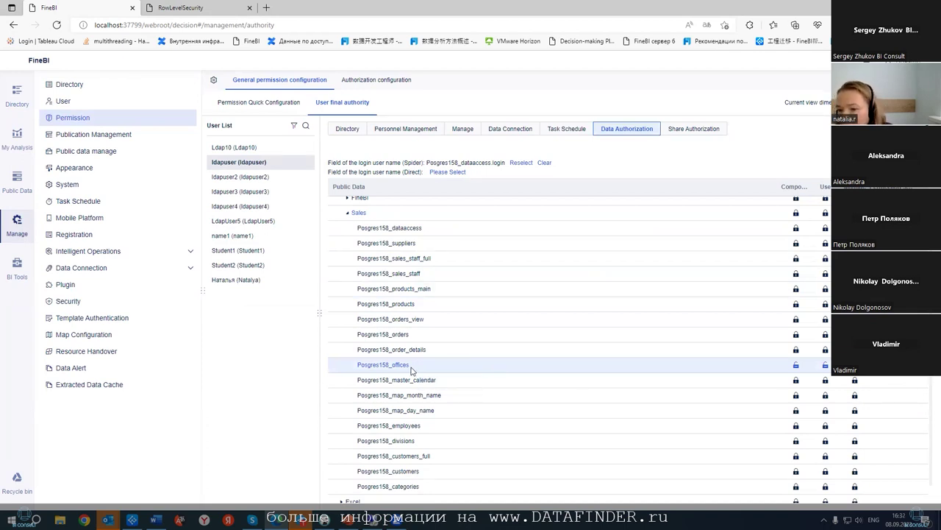
- Check the RowLevelSecurity tab, dismiss its expired-login prompt, and open My Analysis
click(175, 8)
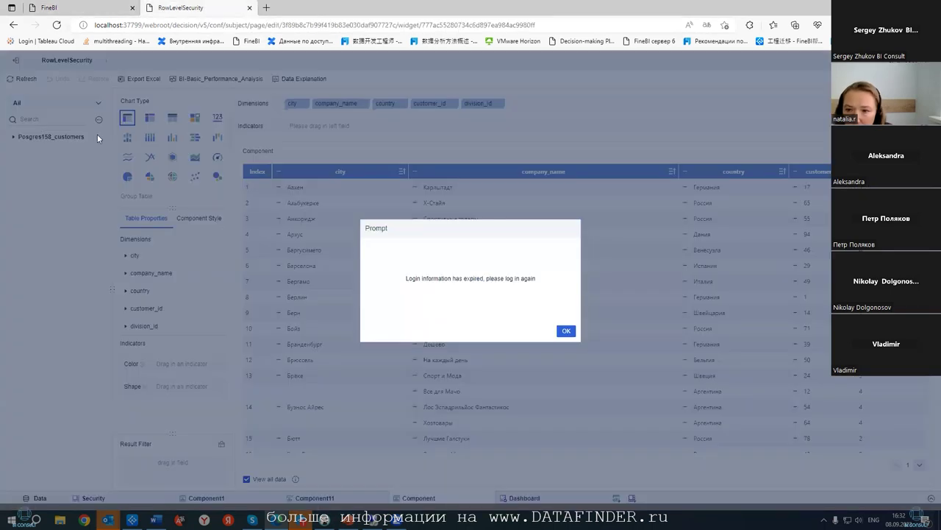
click(565, 331)
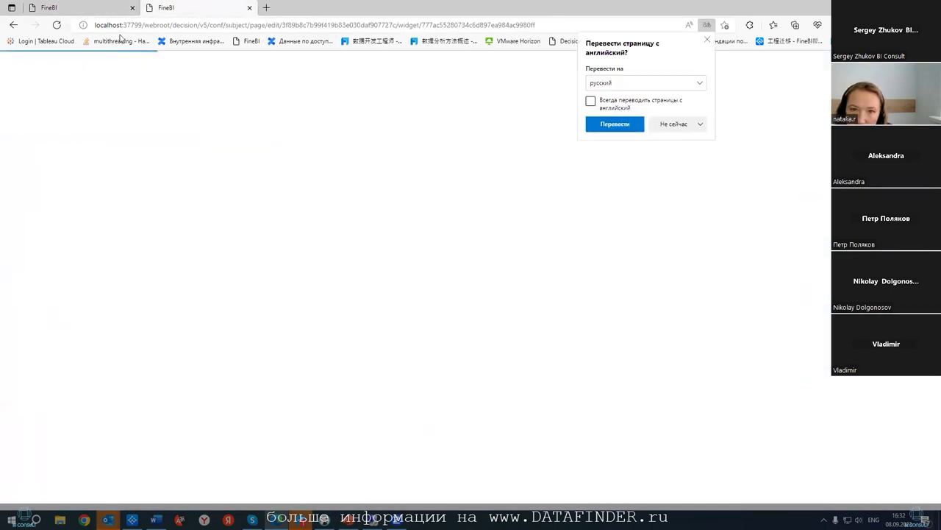
click(86, 13)
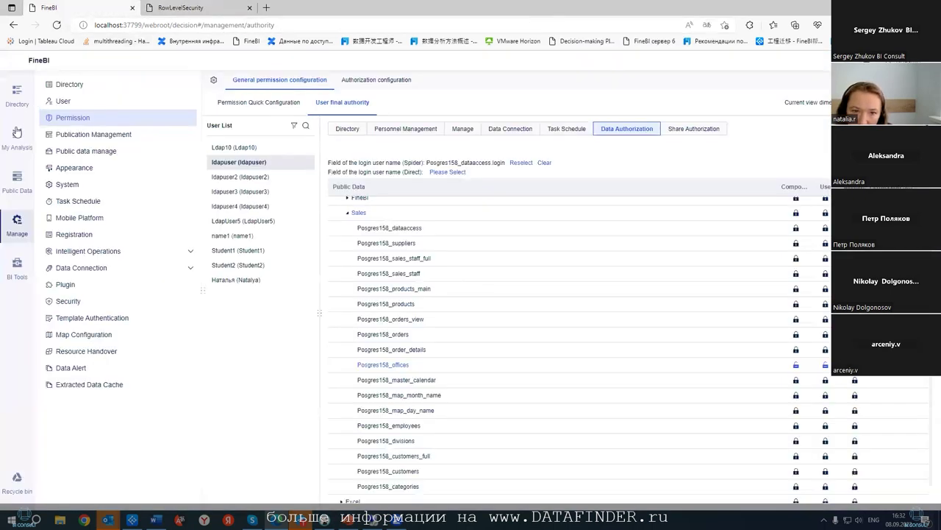
click(16, 131)
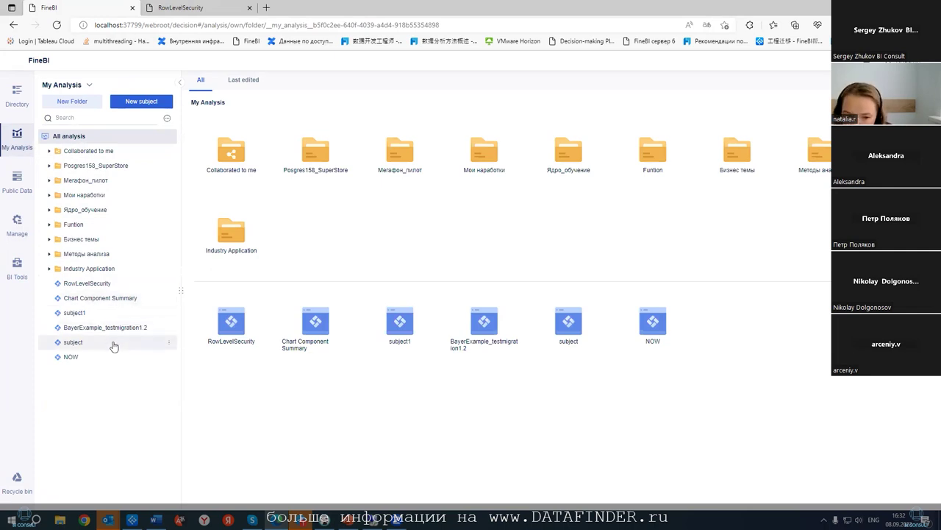
- Open the LoginSecurity report from another user's analysis folder
click(91, 87)
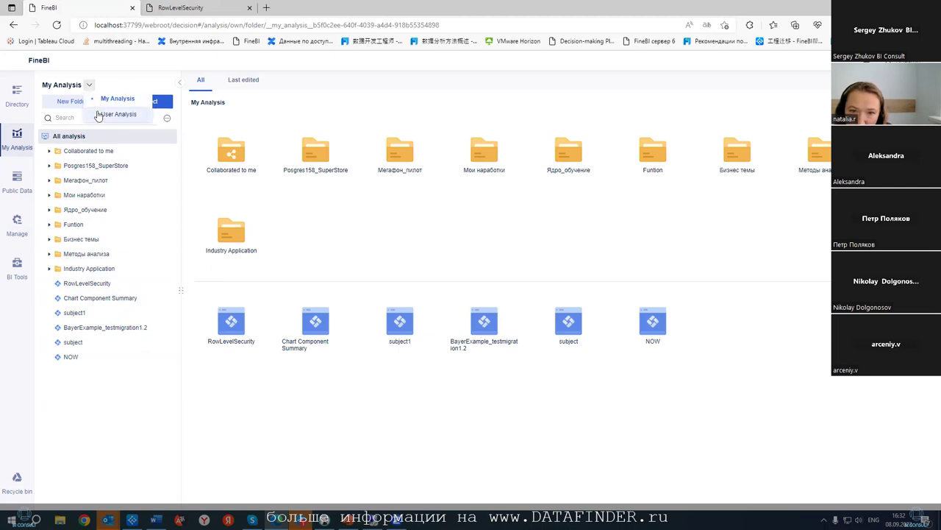
click(101, 116)
click(55, 164)
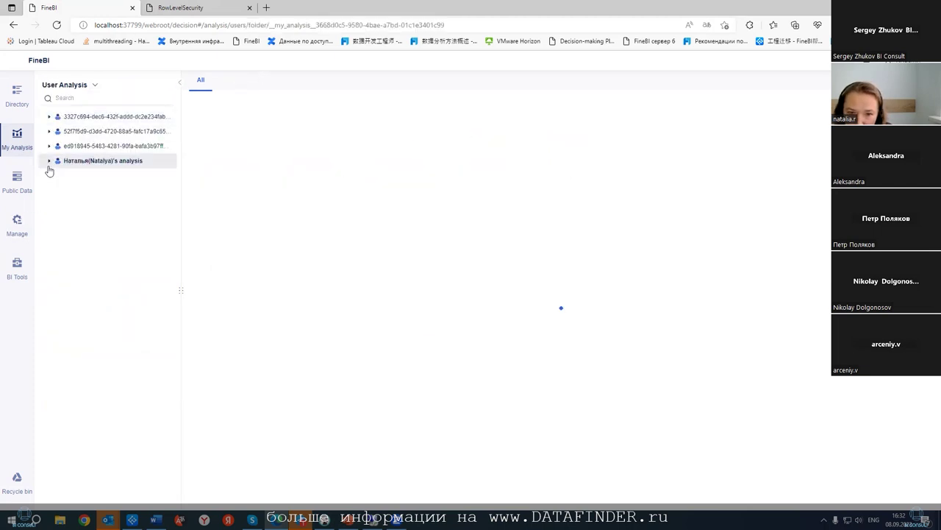
click(50, 160)
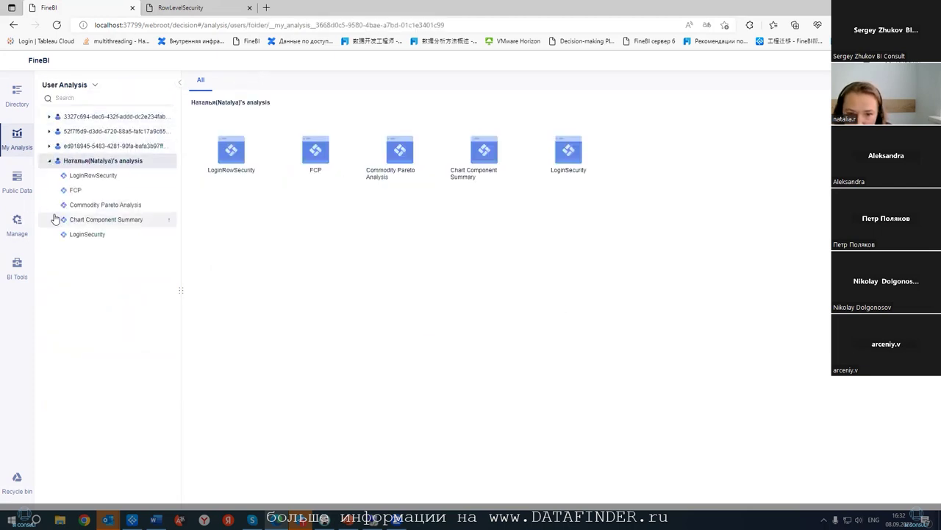
click(95, 176)
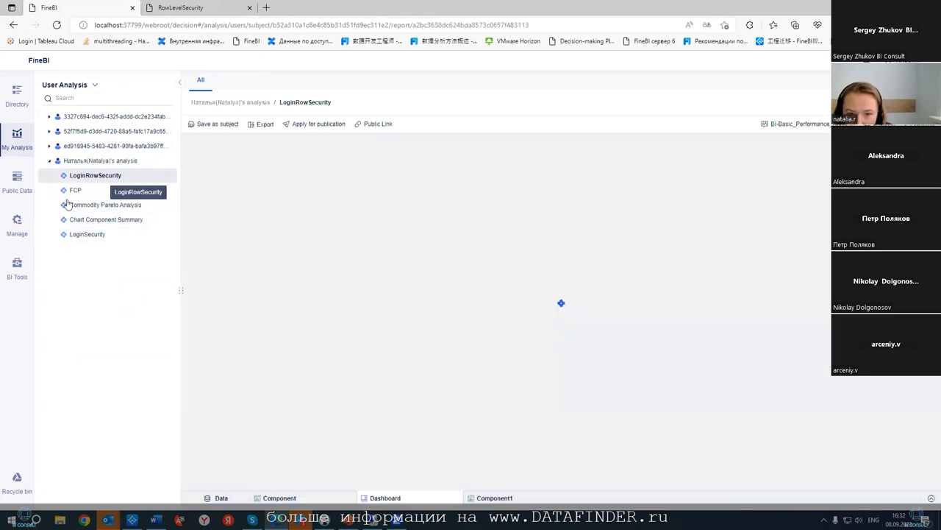
click(87, 236)
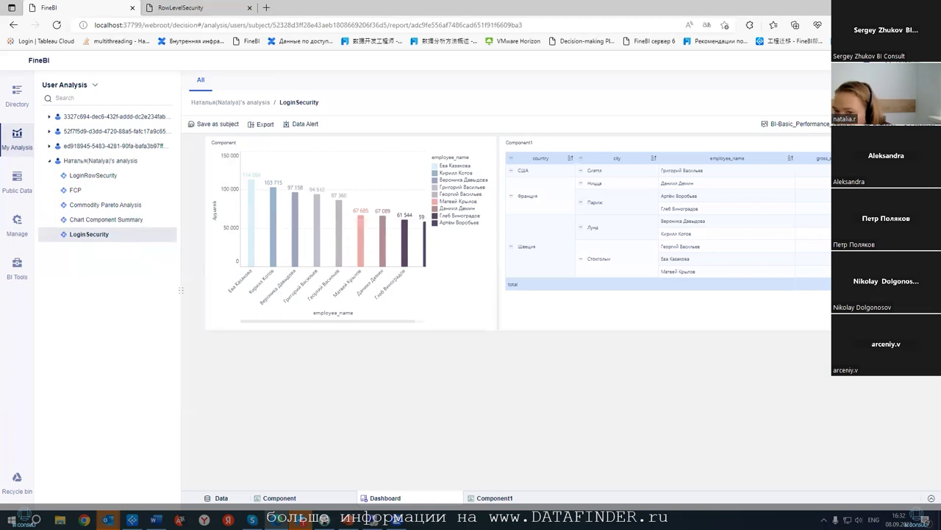
- Inspect LoginSecurity's data tables in edit mode, then switch back to the FineBI portal
click(743, 86)
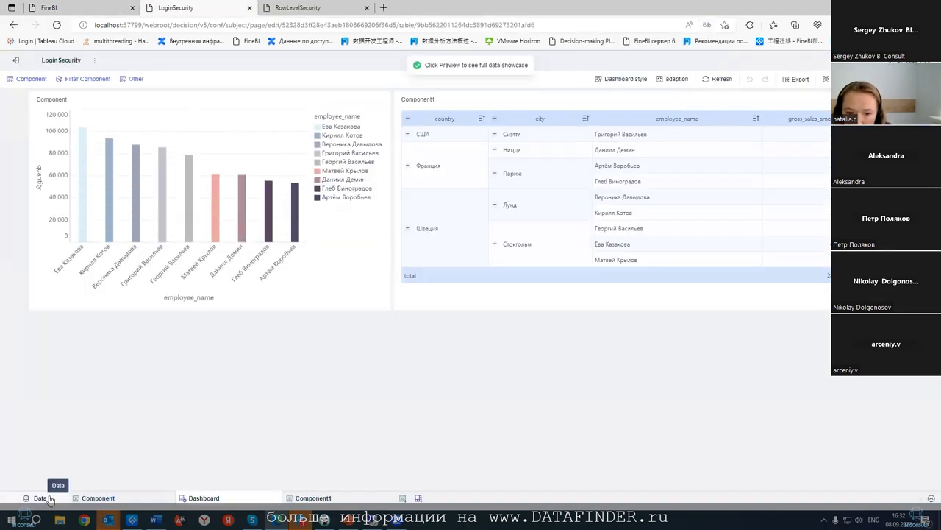
click(40, 498)
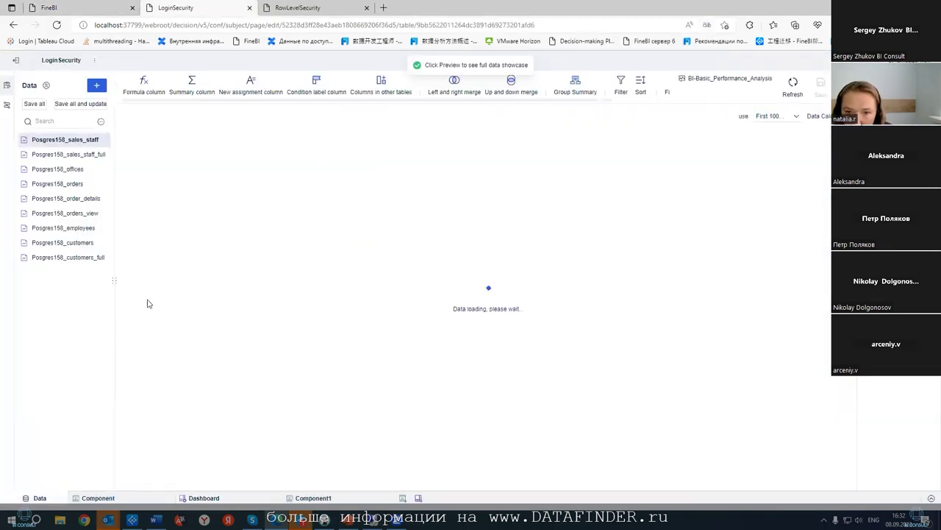
click(7, 105)
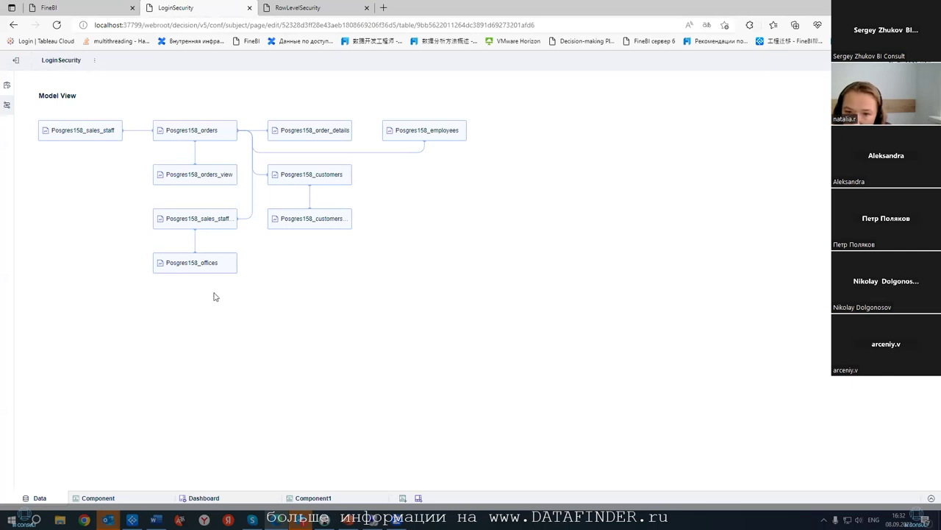
click(48, 9)
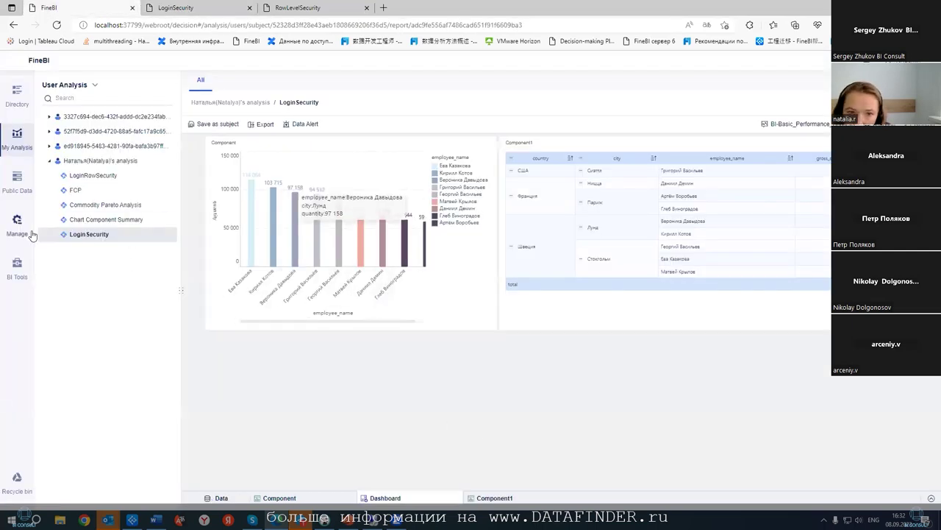
- Open ldapuser's user final authority and browse the Внутренние and Вебинар folders
click(17, 221)
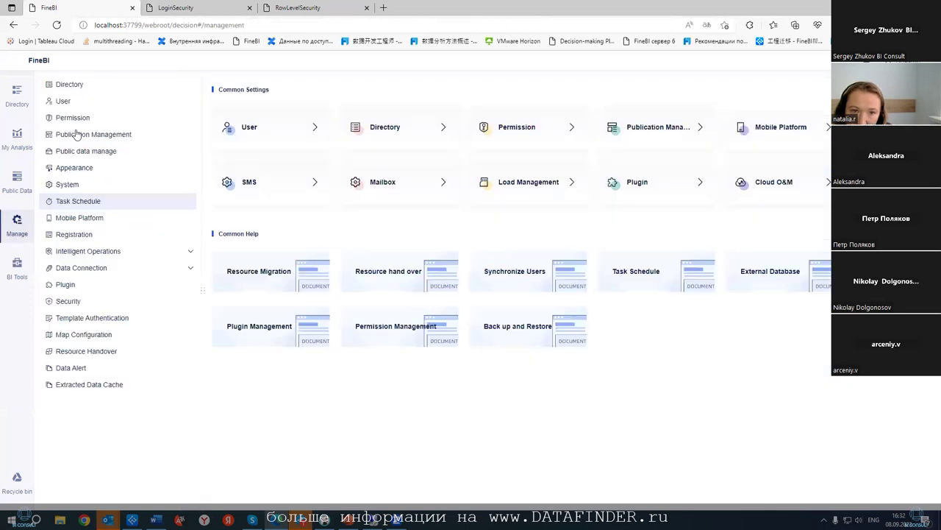
click(73, 118)
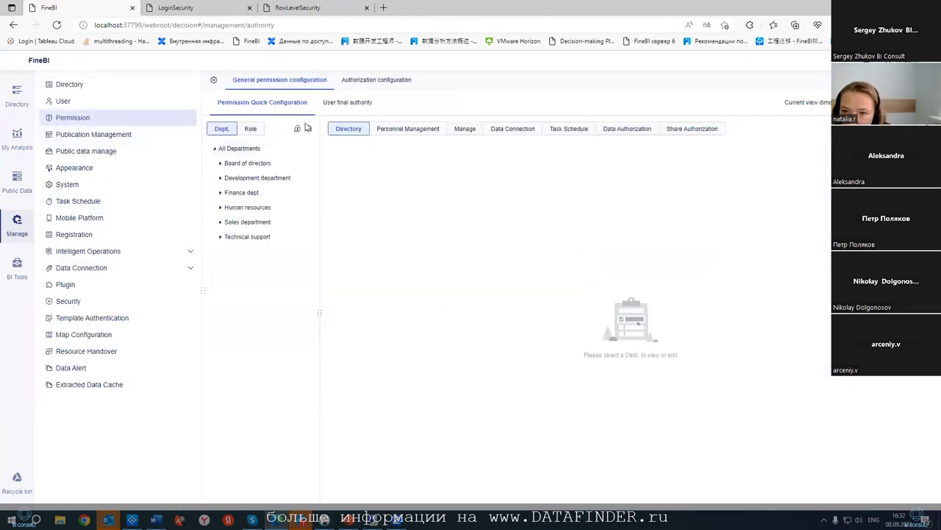
click(342, 107)
click(254, 162)
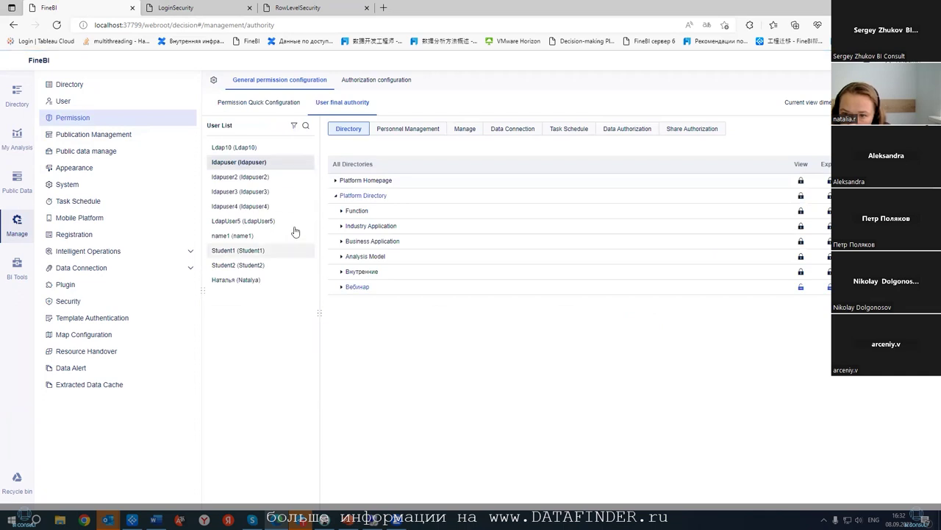
click(342, 272)
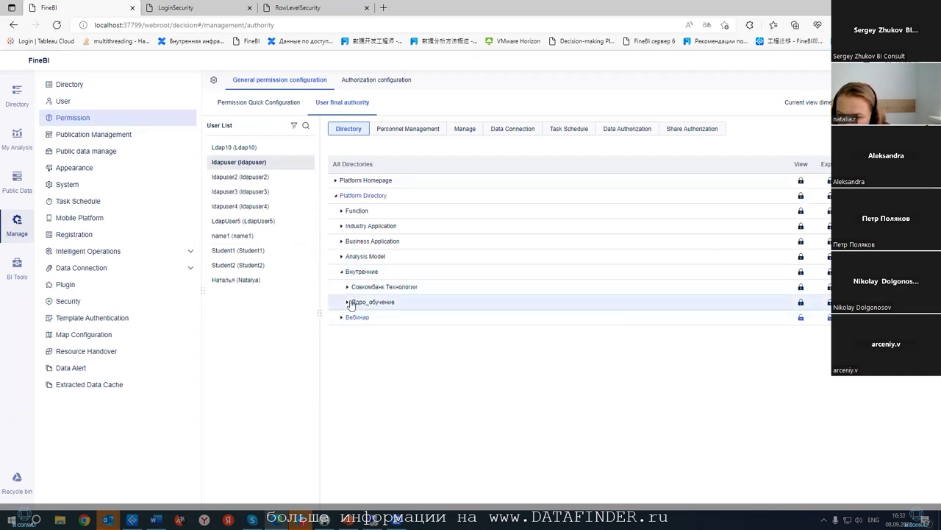
click(342, 272)
click(341, 286)
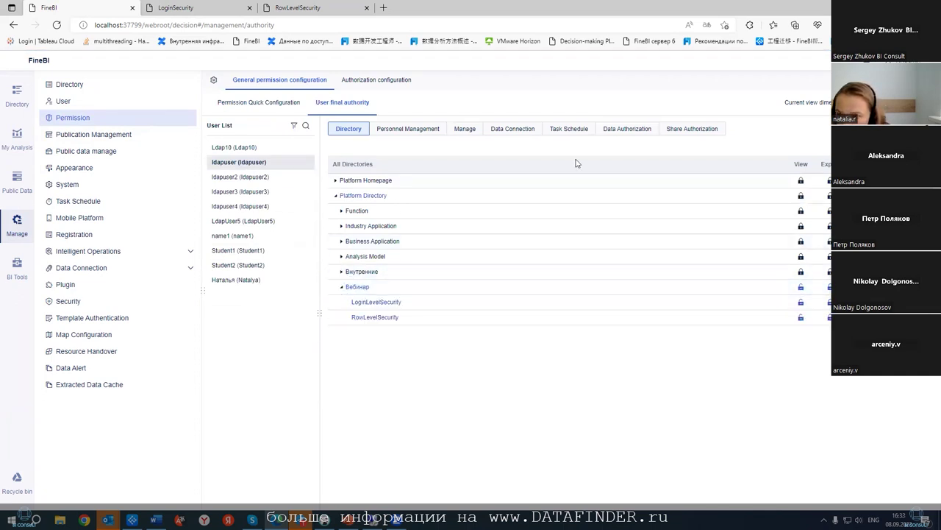
- Grant ldapuser both data permissions on all tables in Postgres > Sales
click(622, 130)
click(336, 249)
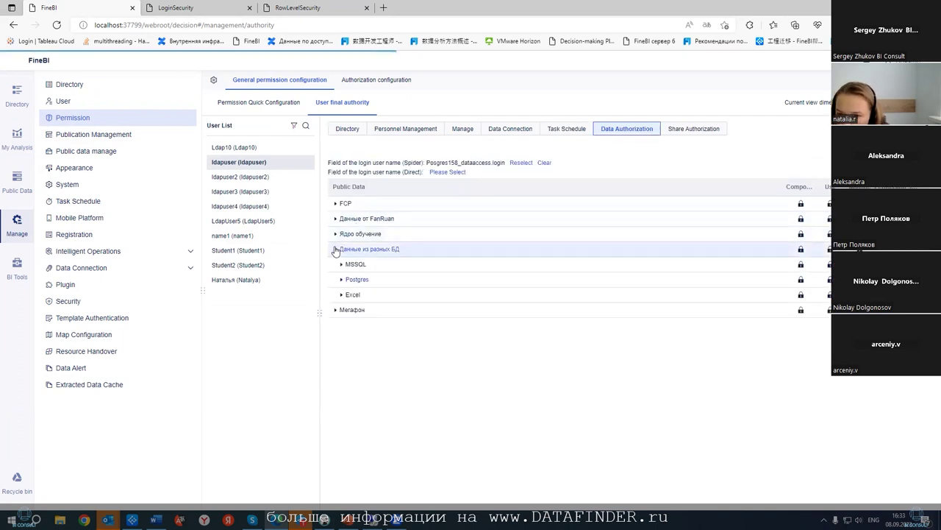
click(341, 280)
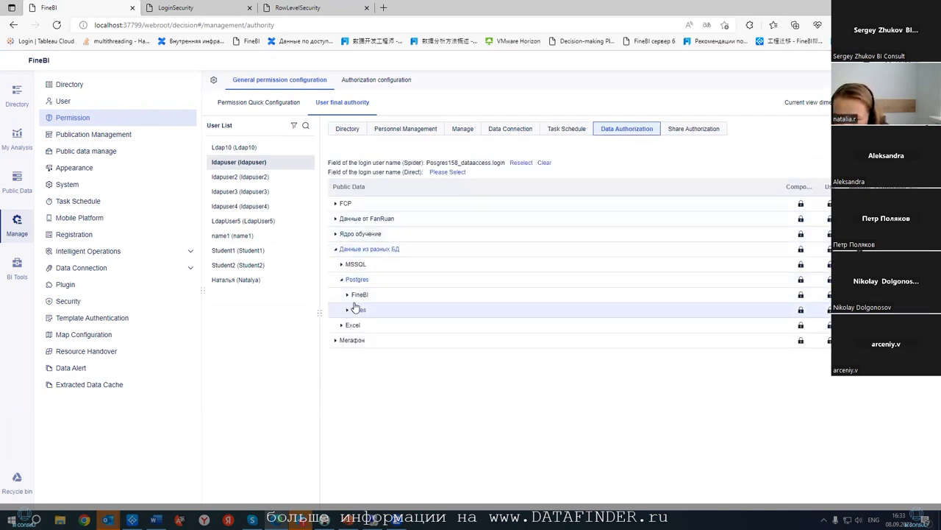
click(348, 309)
mouse_move(809, 315)
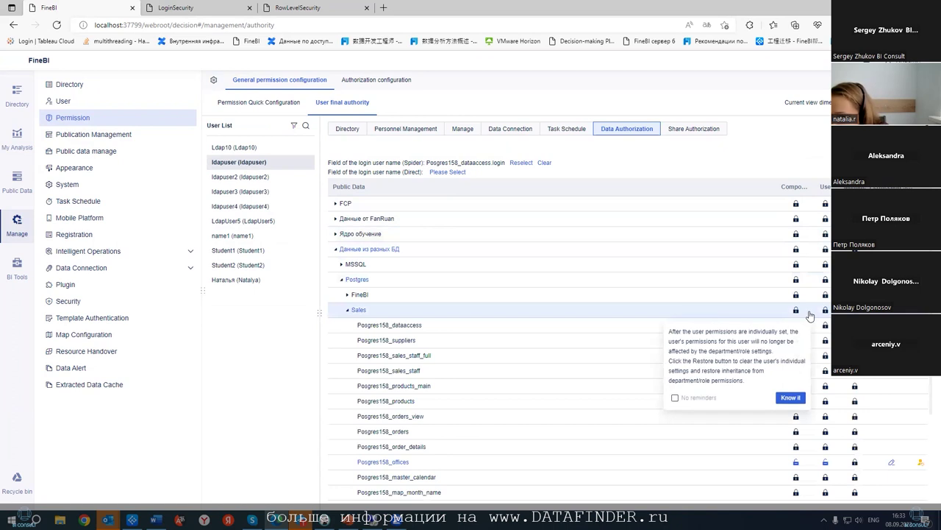
click(790, 397)
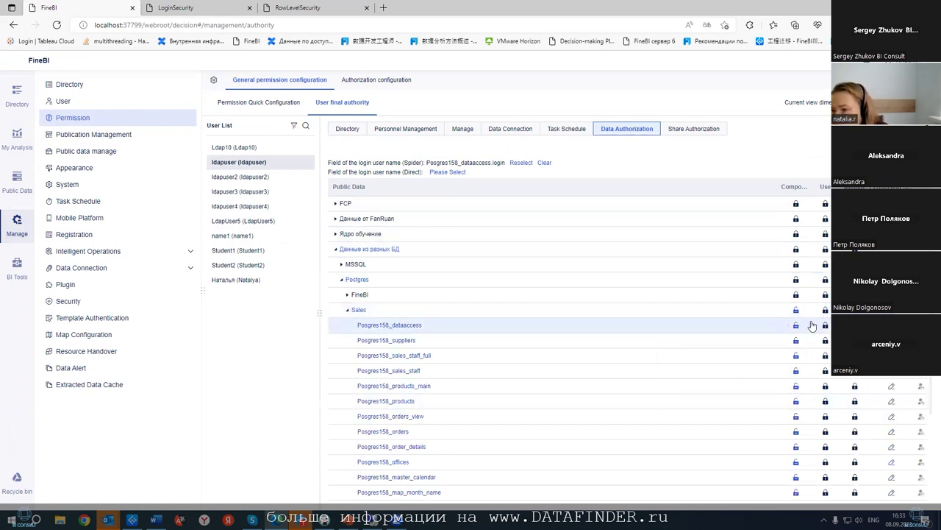
click(826, 310)
click(818, 398)
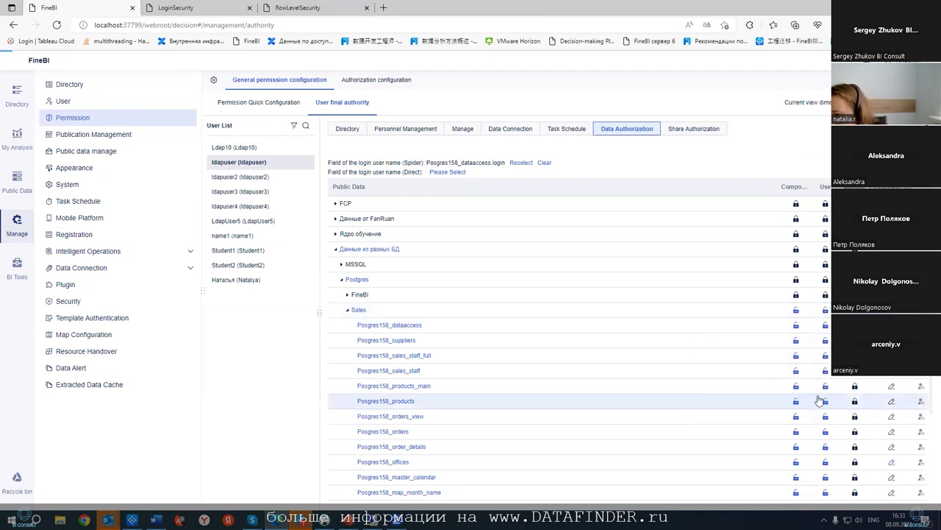
scroll(777, 292, down, 1)
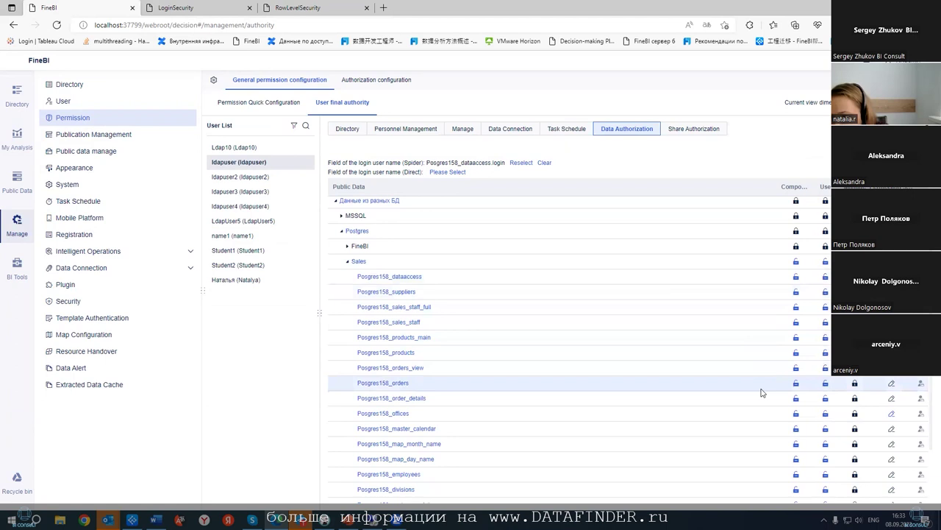
scroll(774, 384, down, 2)
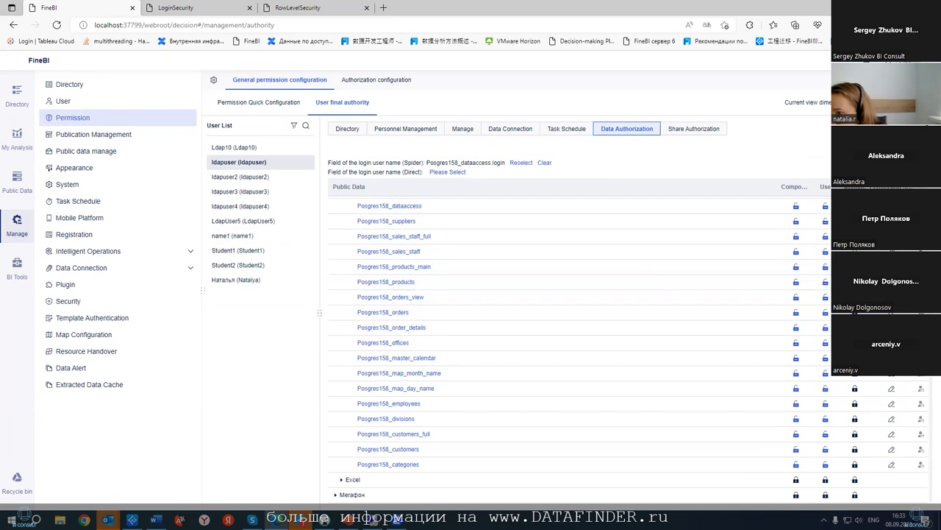
- Log in as ldapuser and open Вебинар > LoginLevelSecurity, which loads with empty components
click(623, 221)
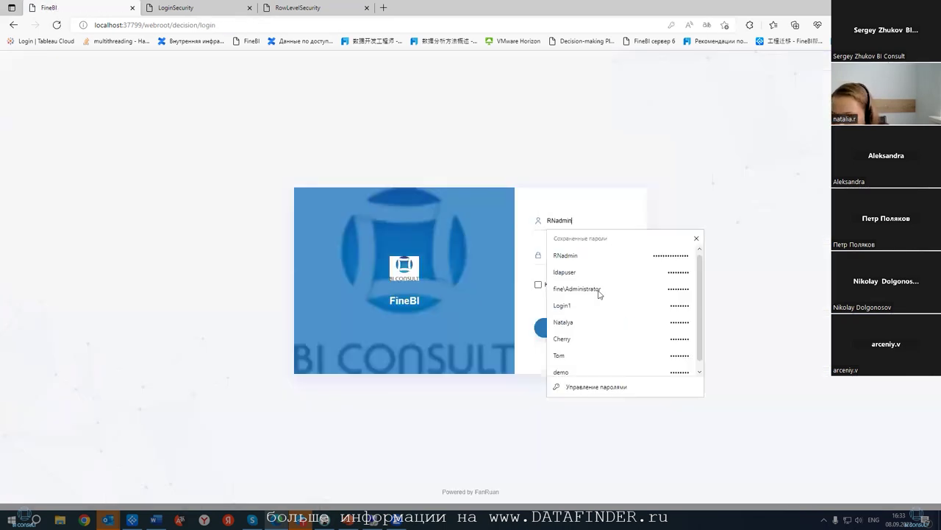
click(578, 328)
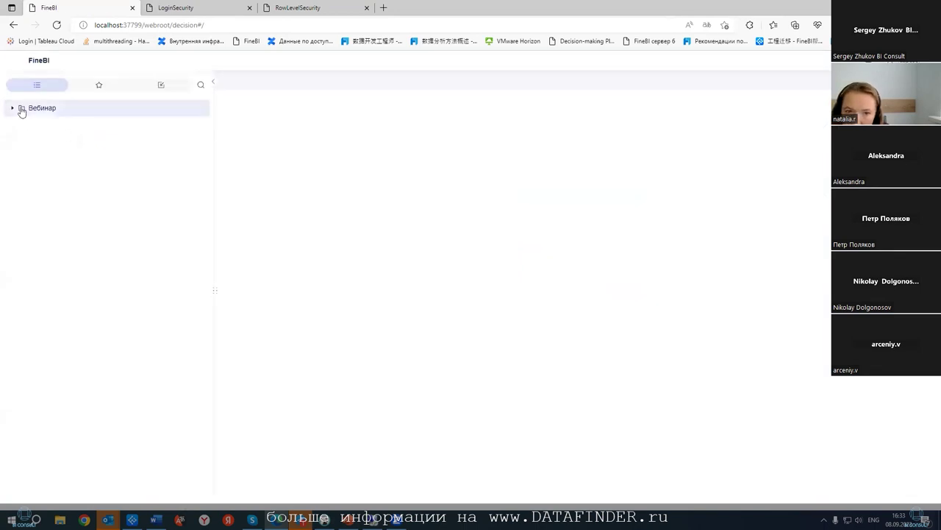
click(22, 108)
click(41, 129)
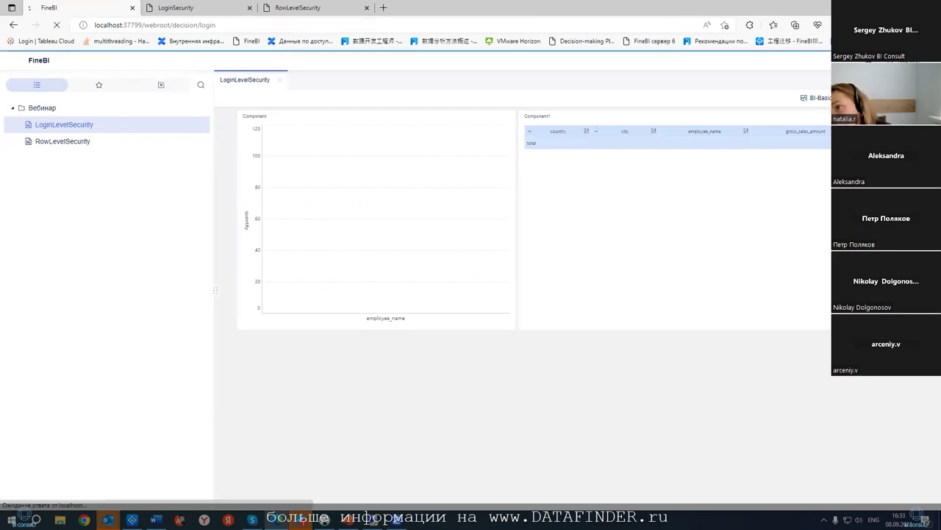
click(588, 327)
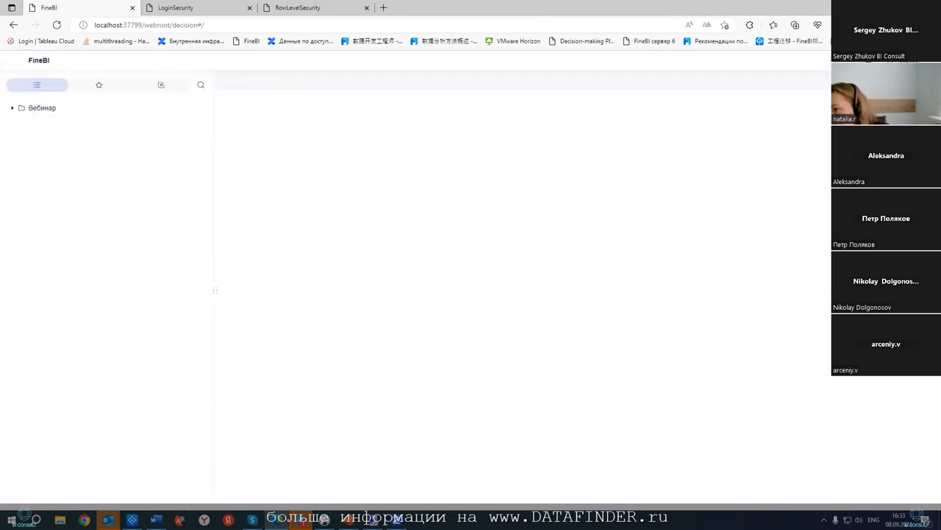
- Sign back in as the administrator from the saved logins
click(572, 223)
click(592, 274)
click(624, 333)
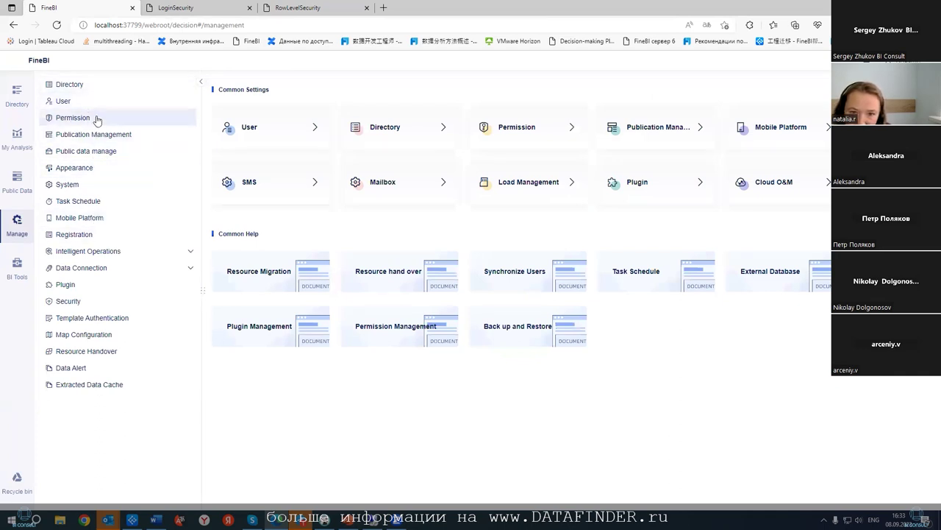
- Show the LDAP test user's final data permissions down to the Postgres Sales tables
click(96, 119)
click(628, 128)
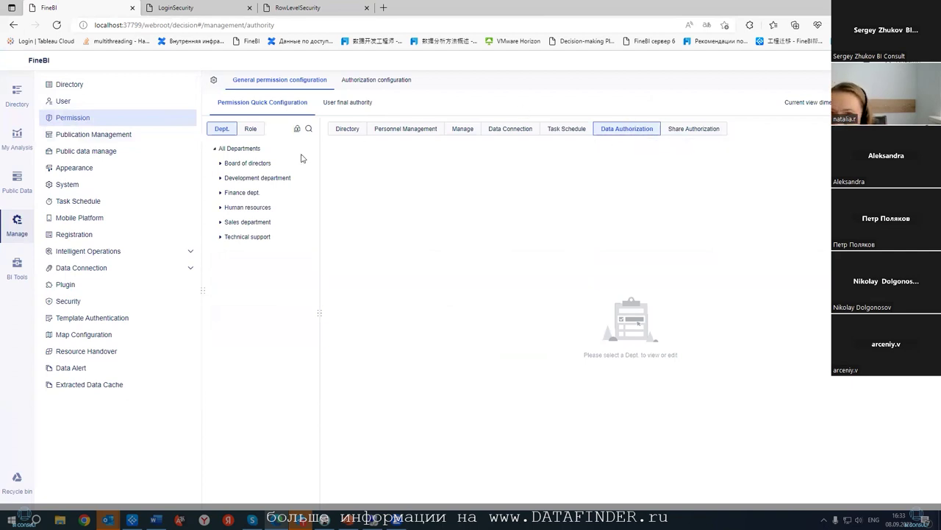
click(338, 104)
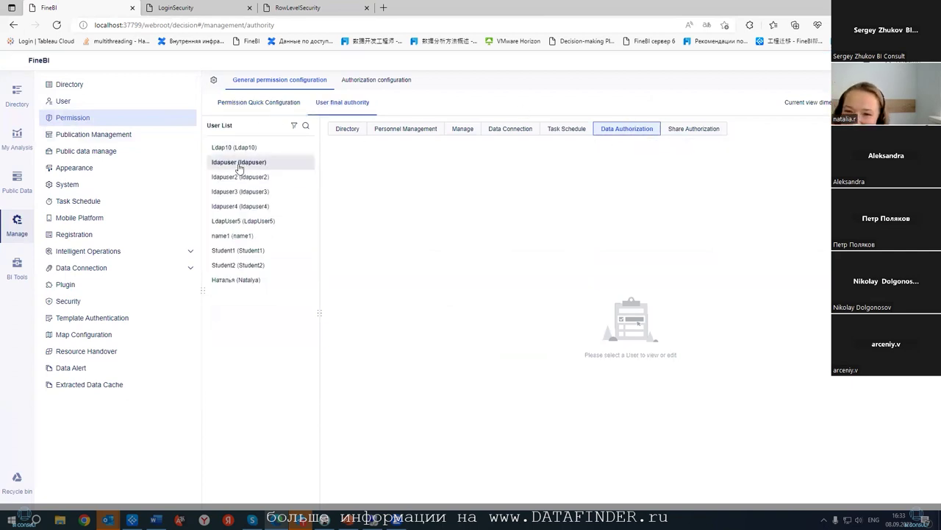
click(237, 161)
click(336, 250)
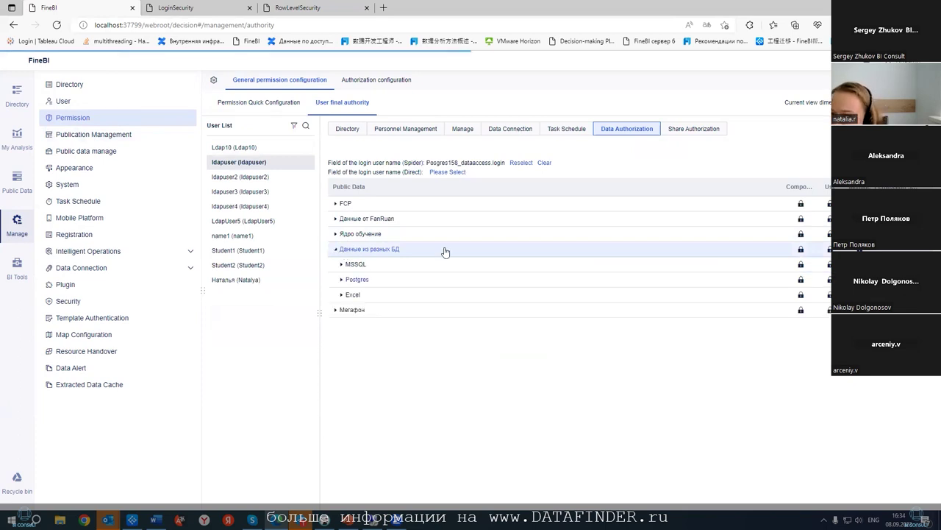
click(354, 281)
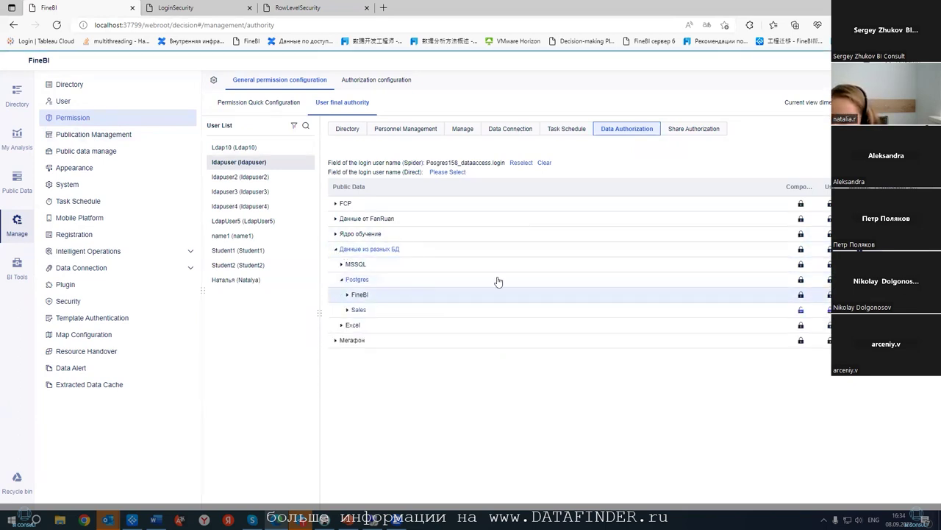
click(348, 313)
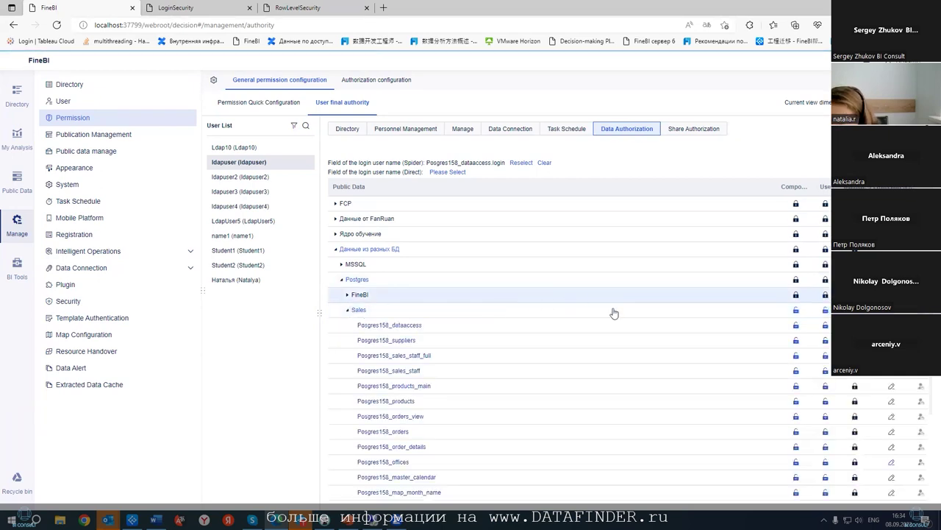
scroll(792, 308, down, 2)
scroll(795, 298, up, 3)
scroll(795, 298, down, 3)
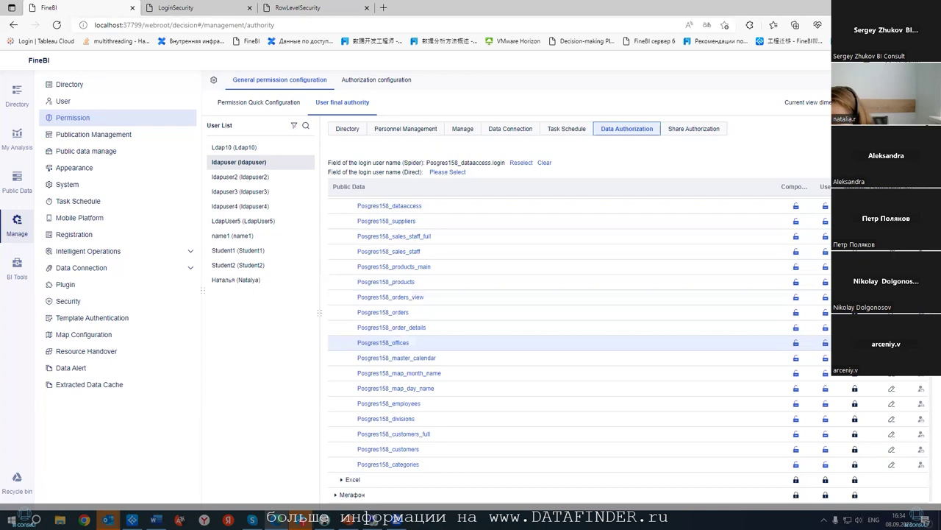
- Inspect Posgres158_offices row permission unchanged, check directory permissions for Вебинар, then return to data permissions
click(891, 342)
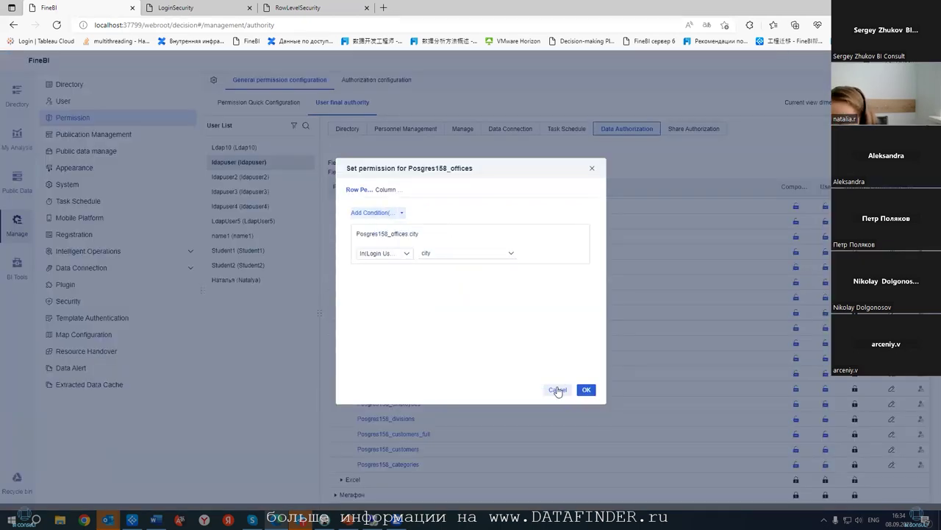
click(333, 150)
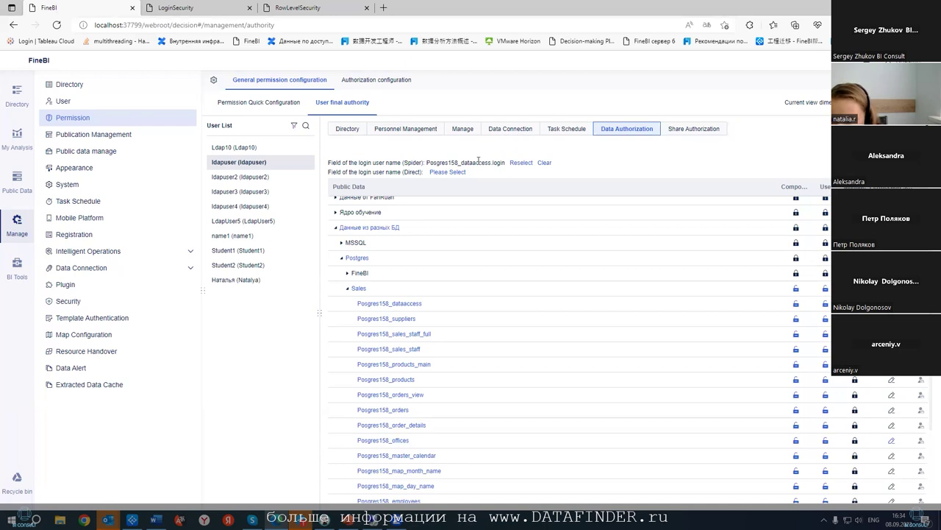
scroll(521, 191, down, 3)
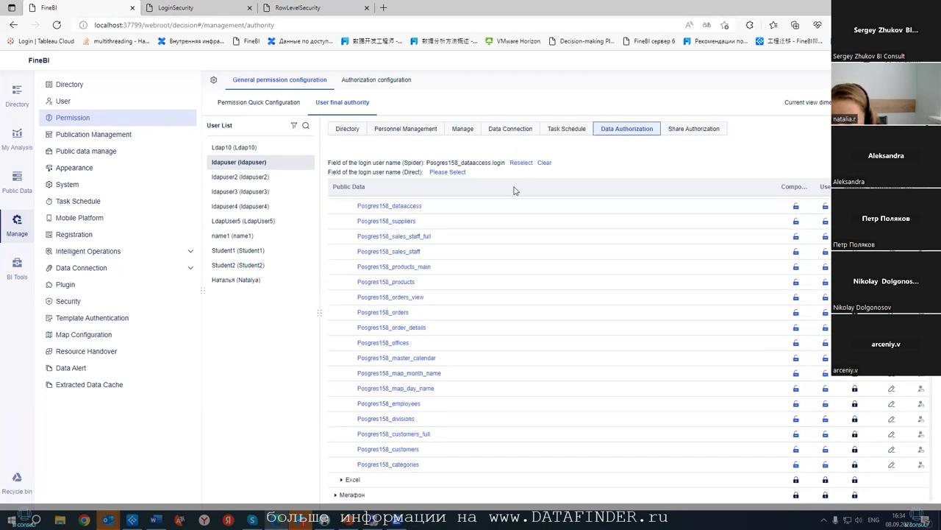
click(348, 129)
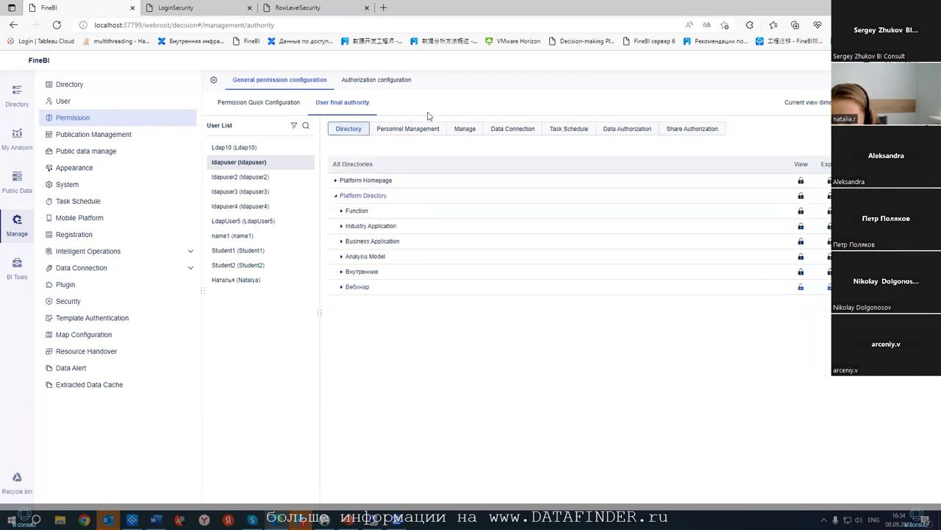
click(341, 287)
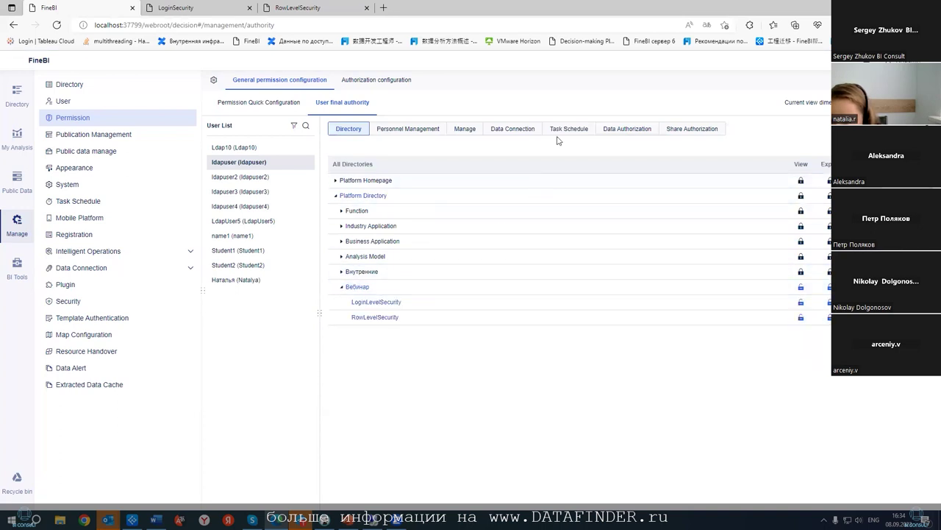
click(624, 130)
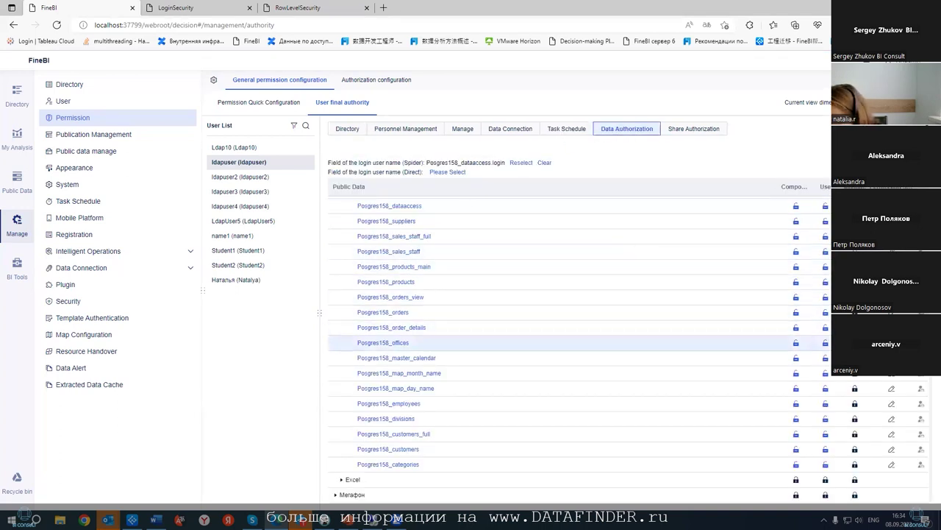
- Delete the city condition from Posgres158_offices row permission, confirm, and reload to the login page
click(891, 343)
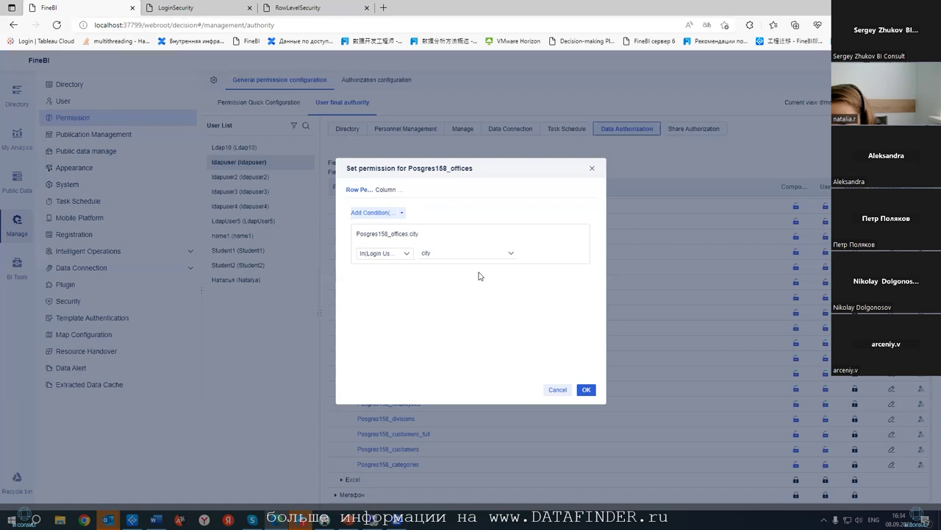
click(584, 235)
click(586, 389)
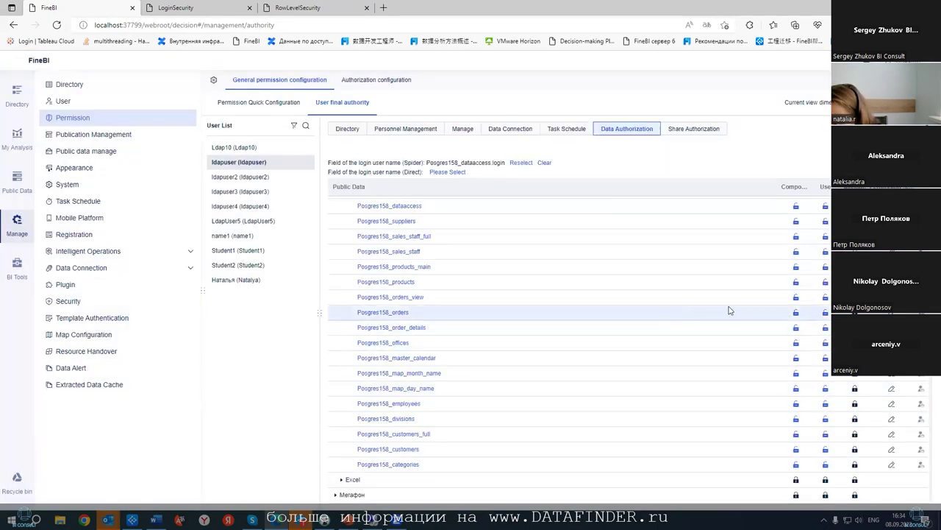
key(F5)
click(613, 223)
- Sign in as the LDAP test user and open the LoginLevelSecurity dashboard in Вебинар
click(586, 272)
click(578, 328)
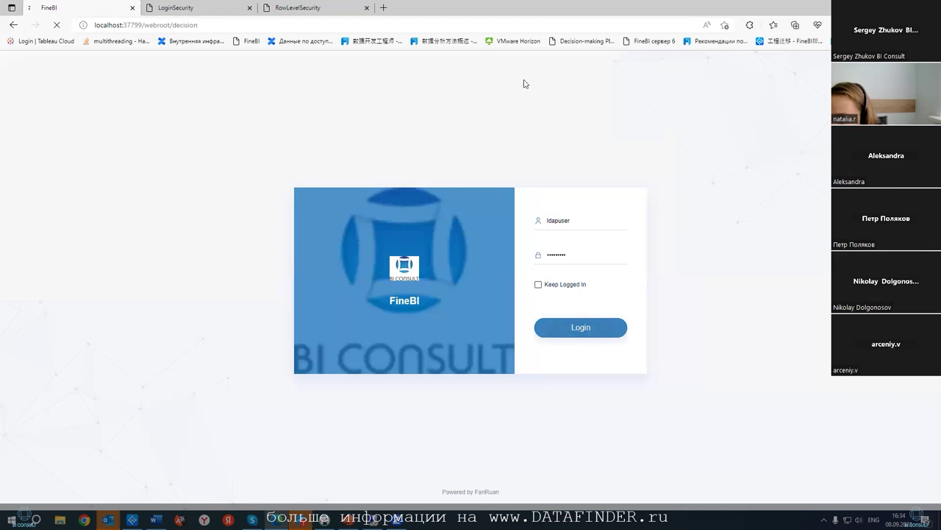
click(14, 110)
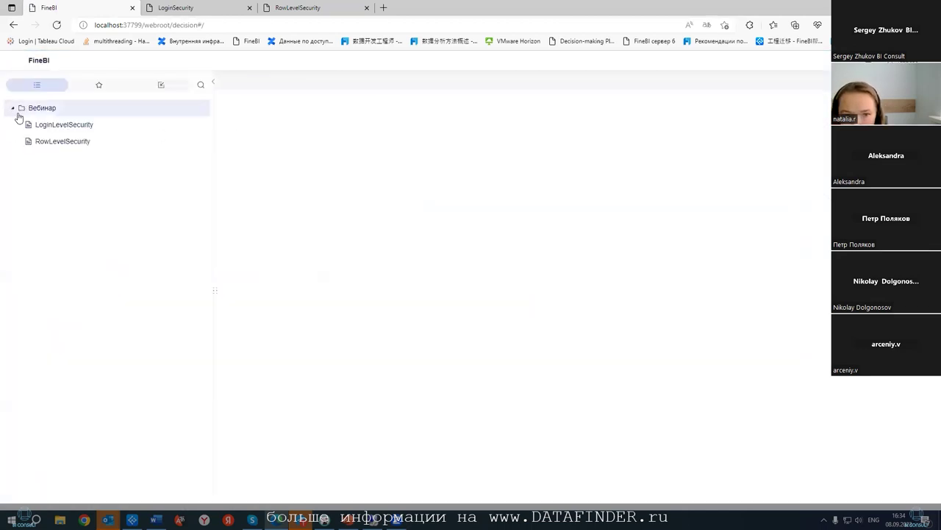
click(48, 125)
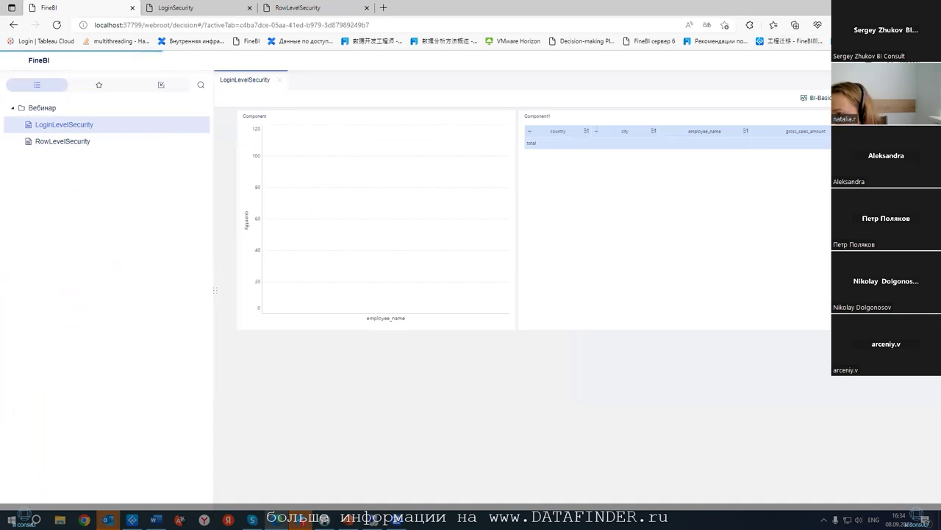
- Close the empty LoginLevelSecurity dashboard and return to the login page's saved logins
click(563, 322)
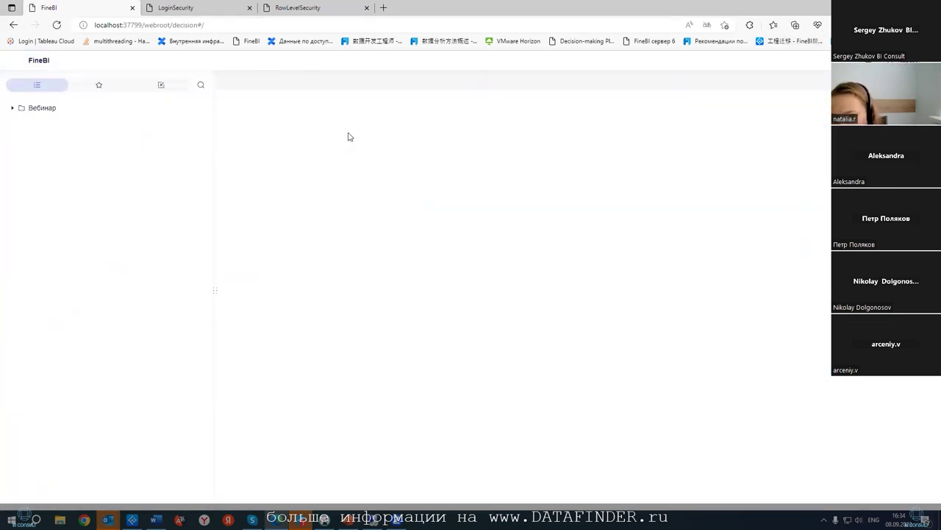
click(12, 108)
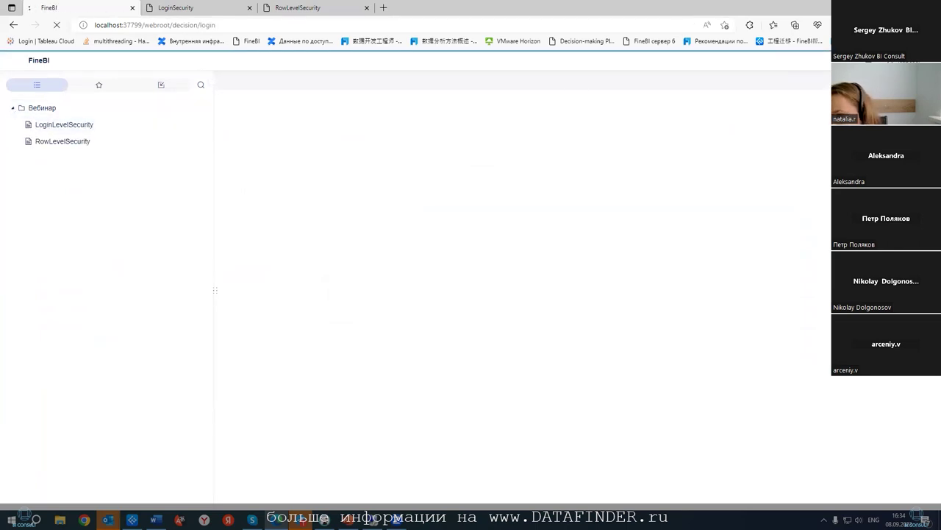
click(623, 220)
- Sign in as the admin account and bring up the platform user list
click(606, 272)
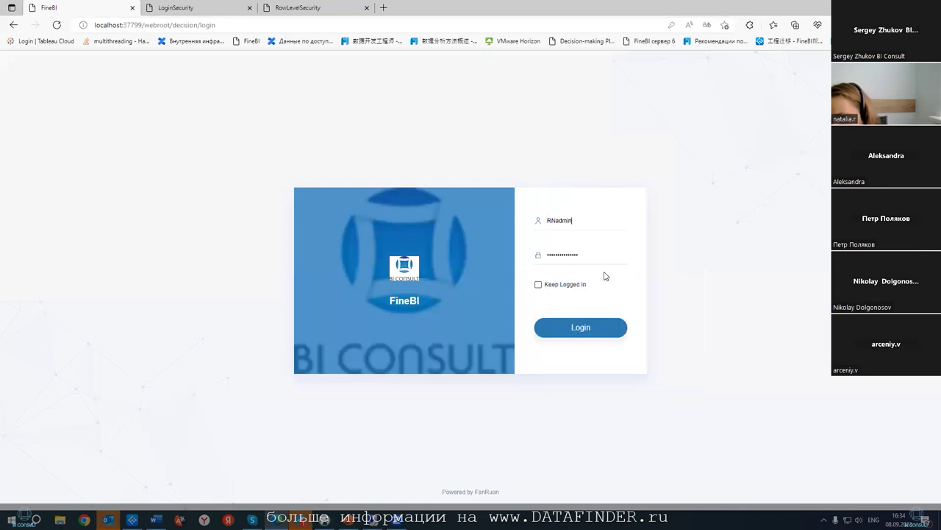
click(597, 328)
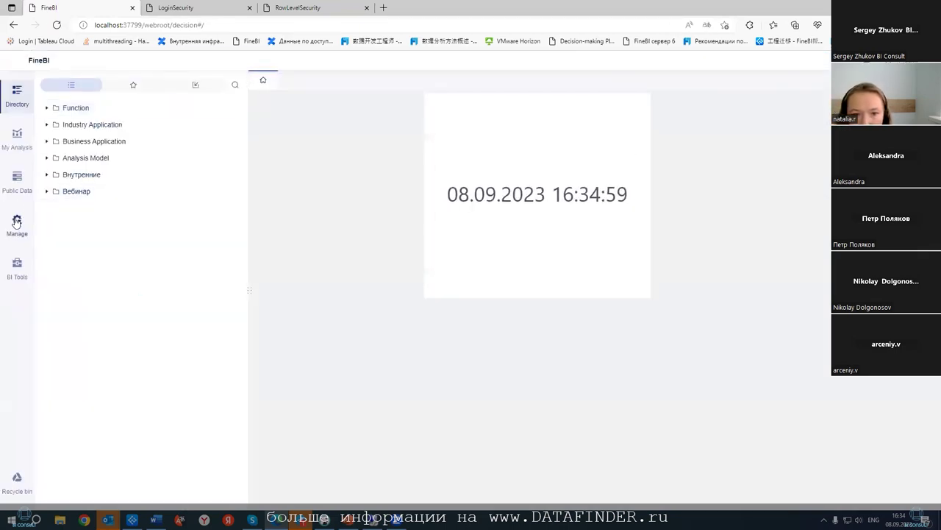
click(16, 222)
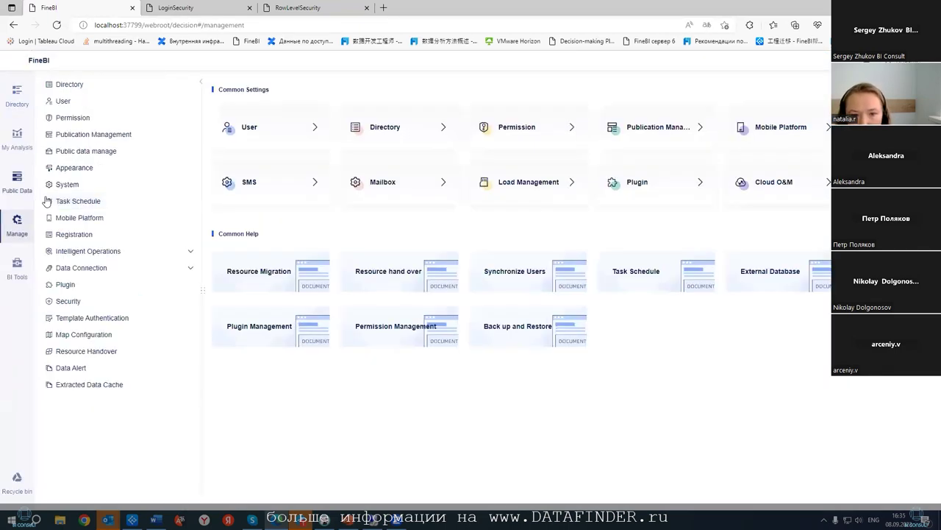
click(72, 119)
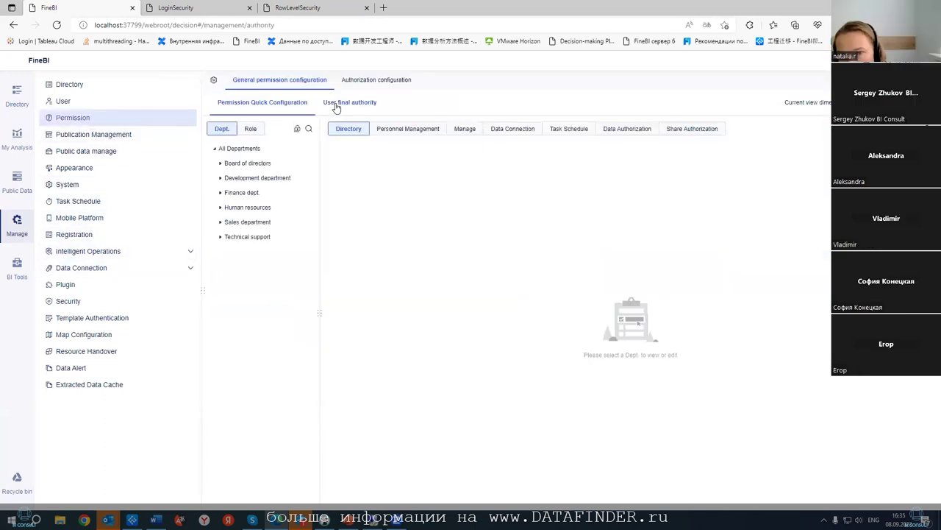
click(344, 102)
click(167, 97)
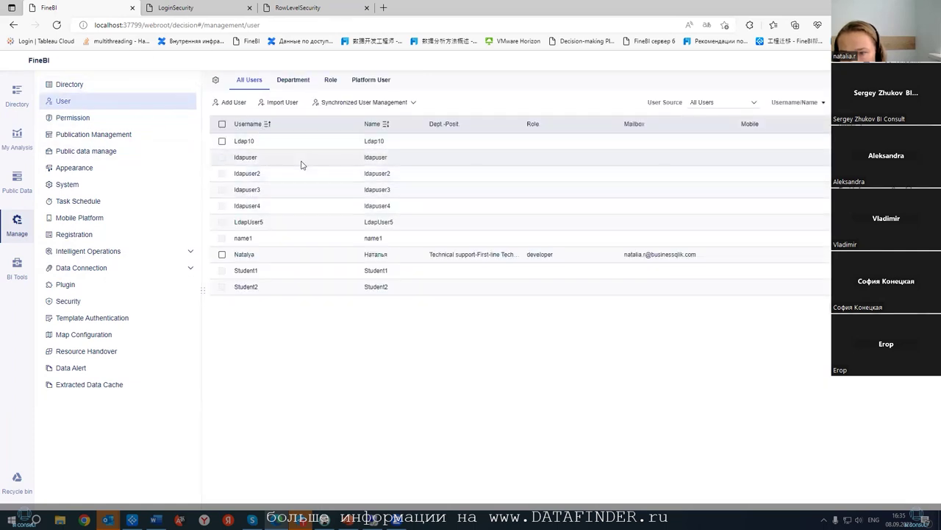
- Assign the View users role to the LDAP test user and save the user
click(246, 157)
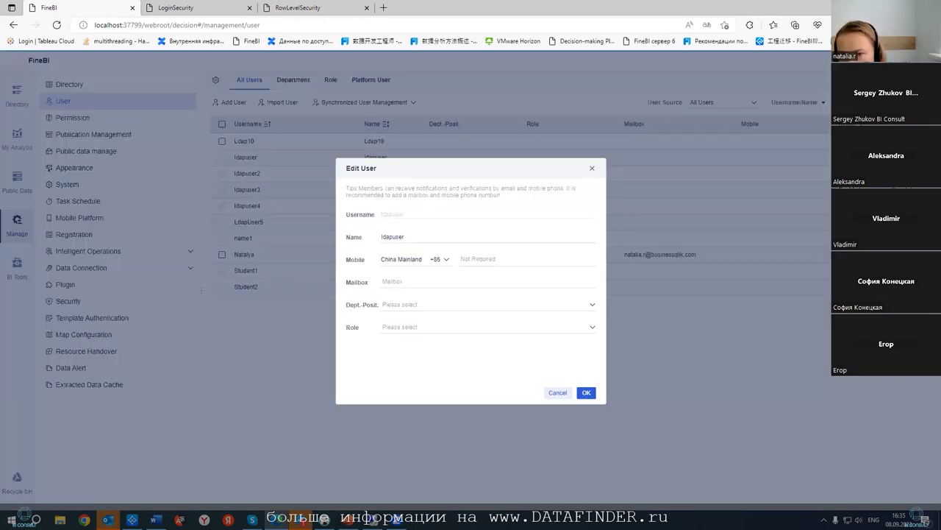
click(431, 327)
click(400, 154)
click(544, 315)
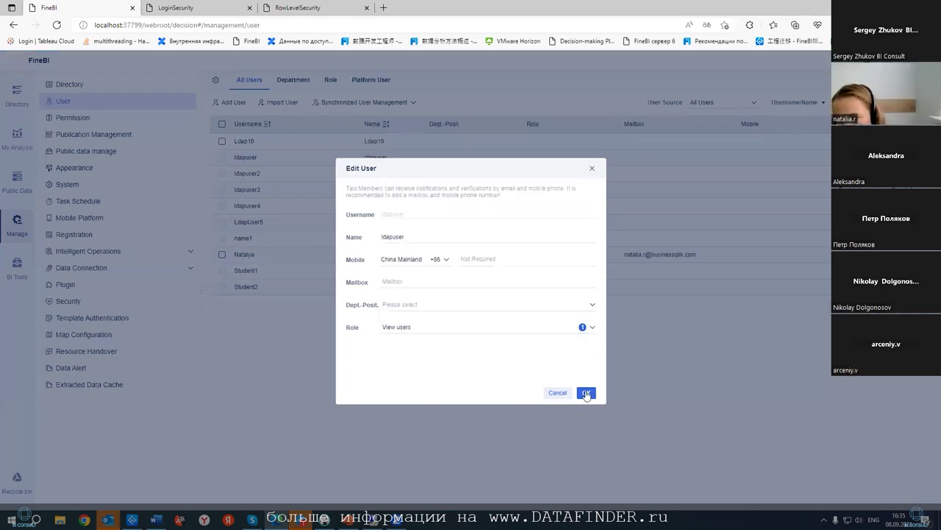
click(586, 392)
- Review BI View User and BI design user group members, then return to data authorization
click(367, 81)
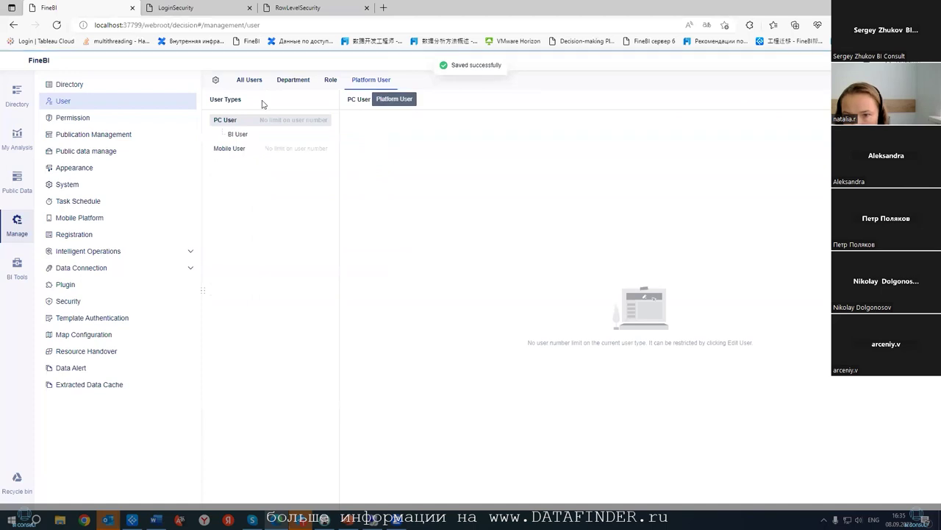
click(257, 132)
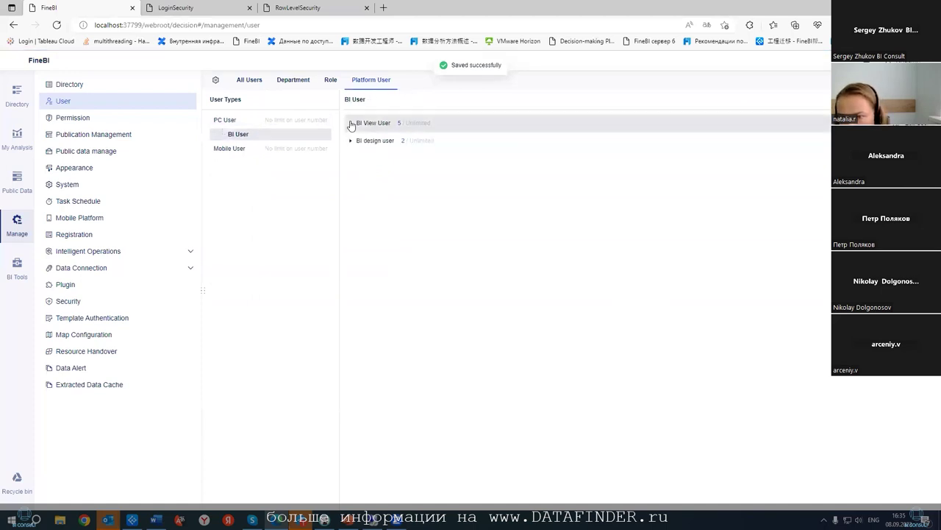
click(347, 126)
click(351, 123)
click(352, 140)
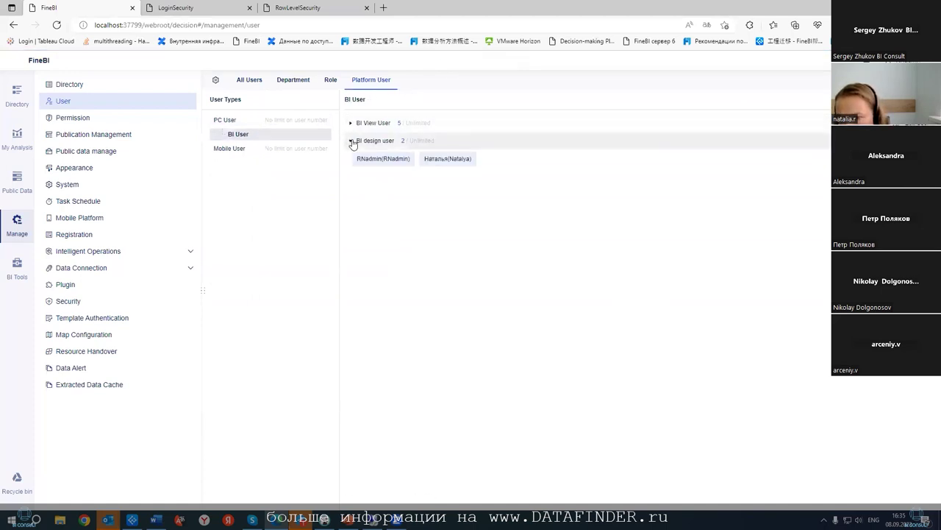
click(351, 123)
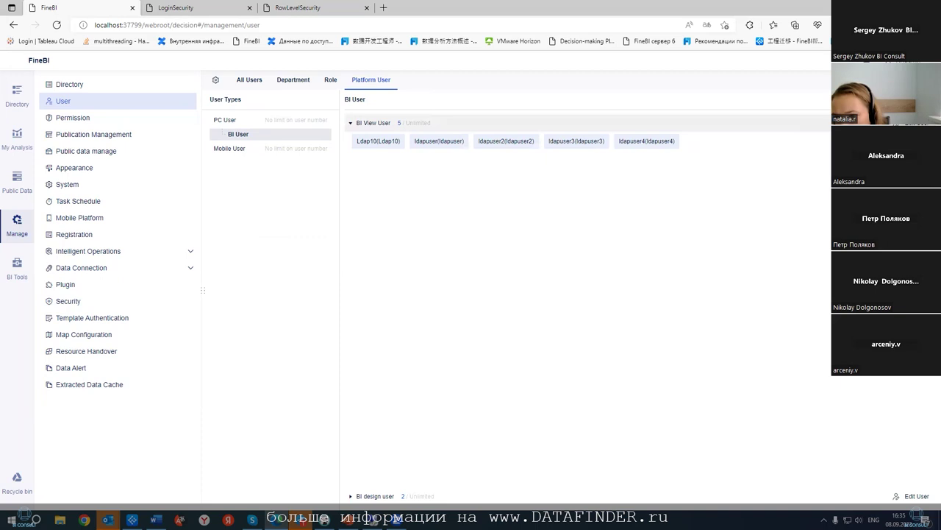
click(352, 123)
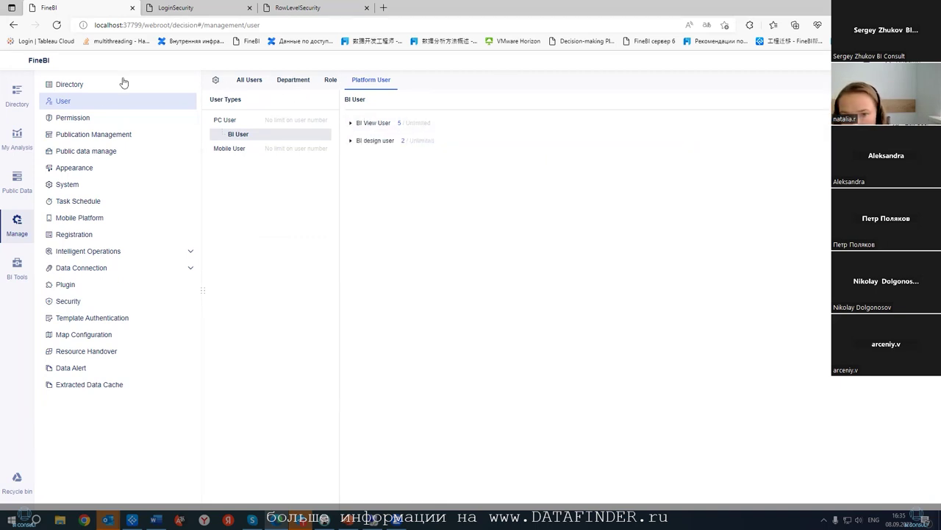
click(80, 119)
click(617, 129)
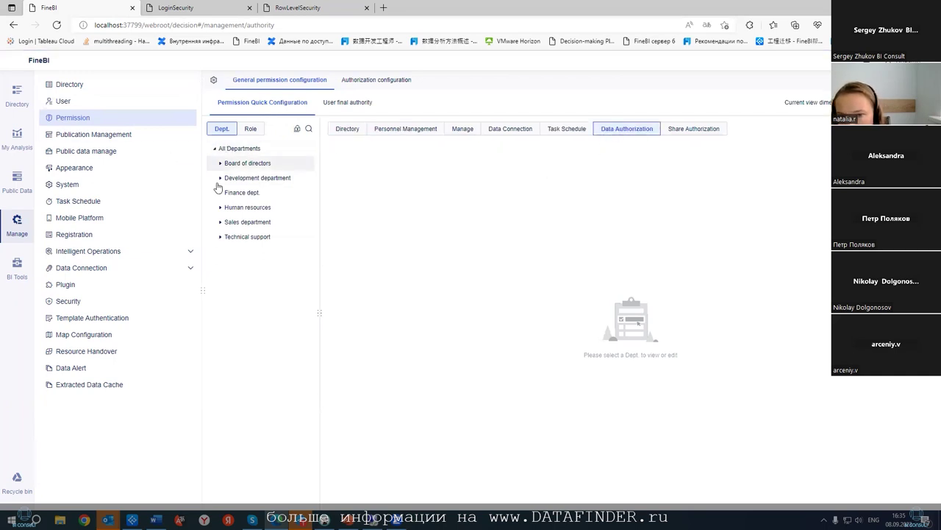
- Show data permissions for the View users role, then the LDAP test user's final authority
click(250, 129)
click(278, 181)
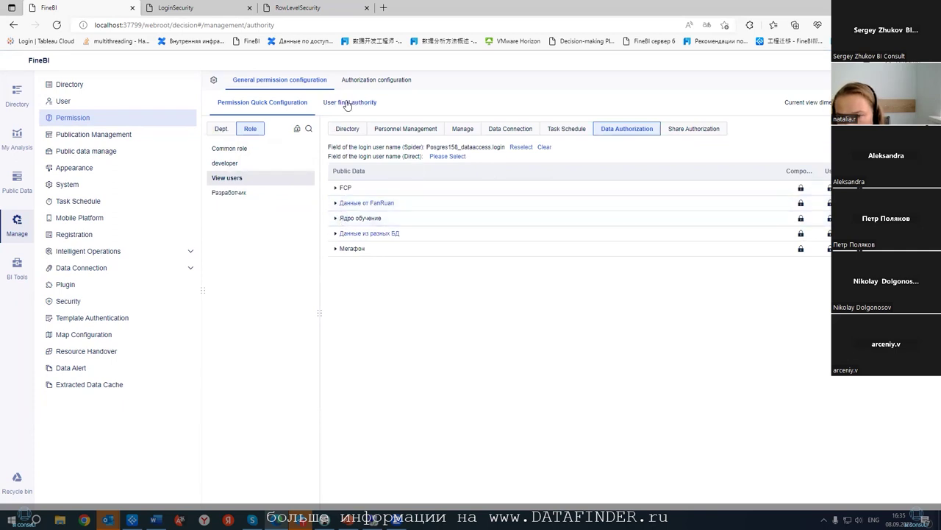
click(346, 103)
click(244, 162)
- Expand Данные из разных БД > Postgres to list the FineBI and Sales tables
click(338, 250)
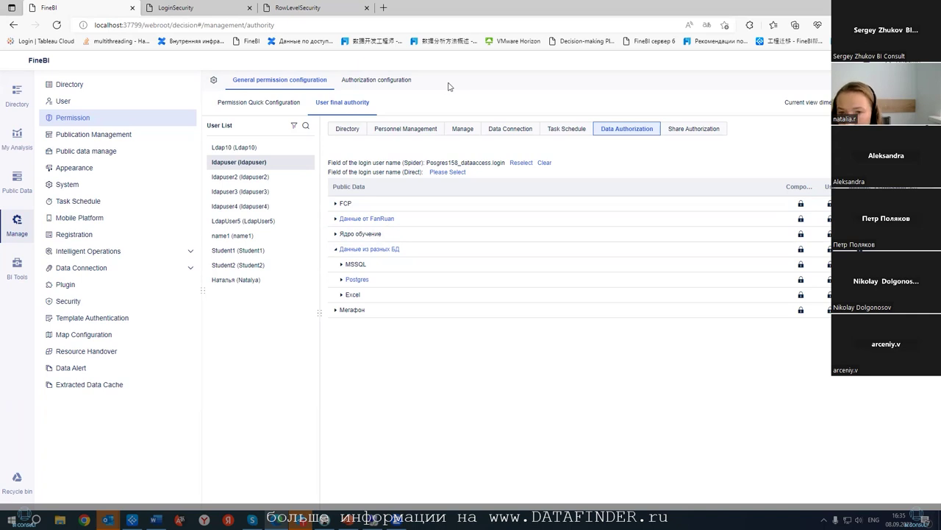
click(342, 281)
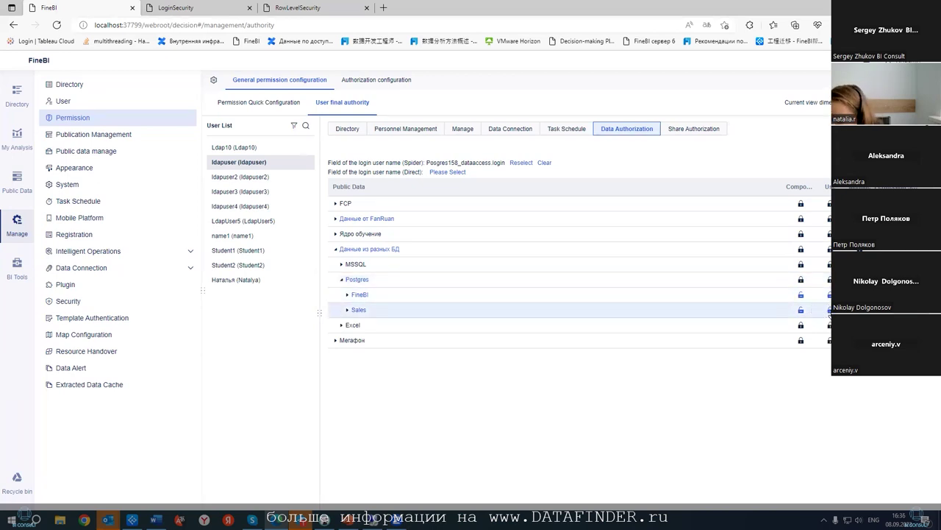
click(347, 294)
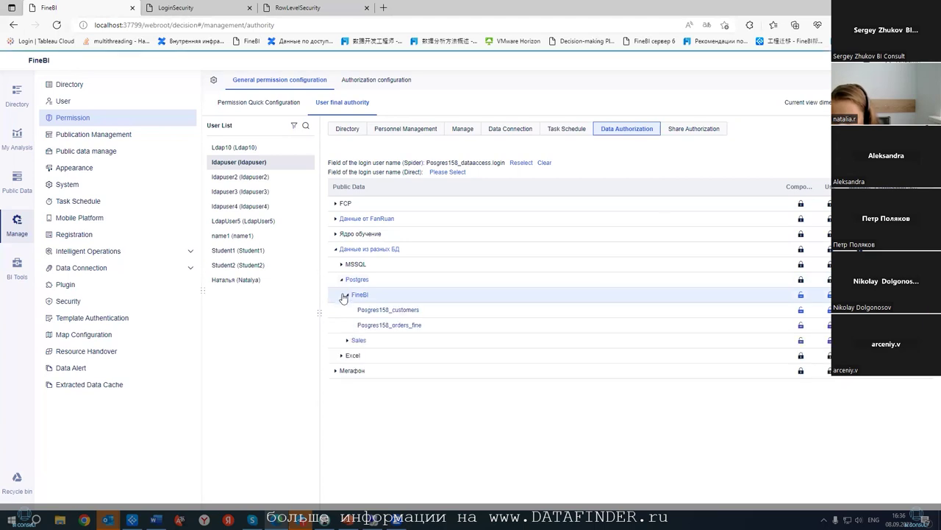
click(358, 340)
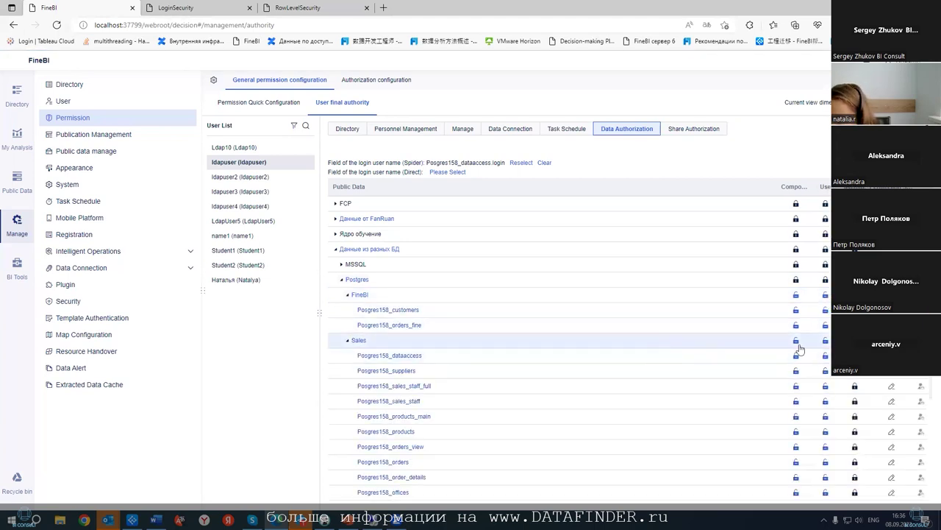
scroll(809, 330, down, 2)
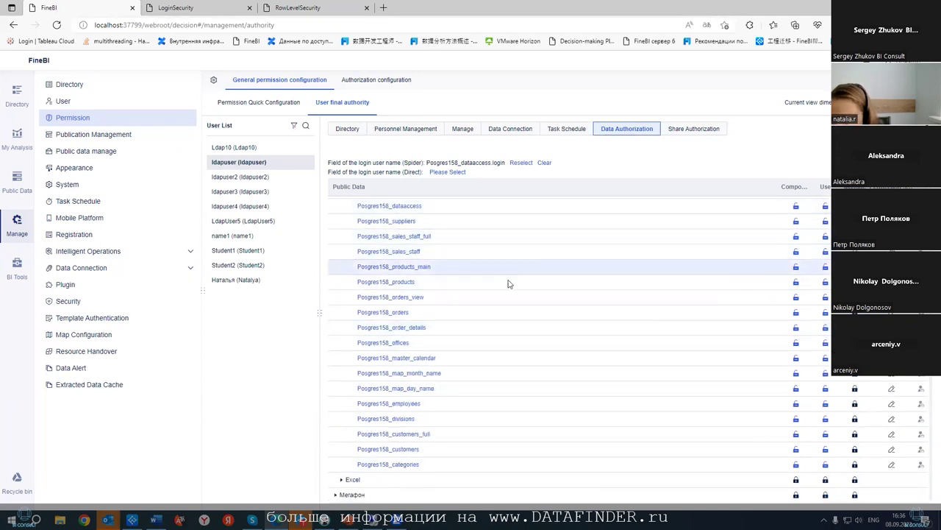
scroll(566, 305, up, 2)
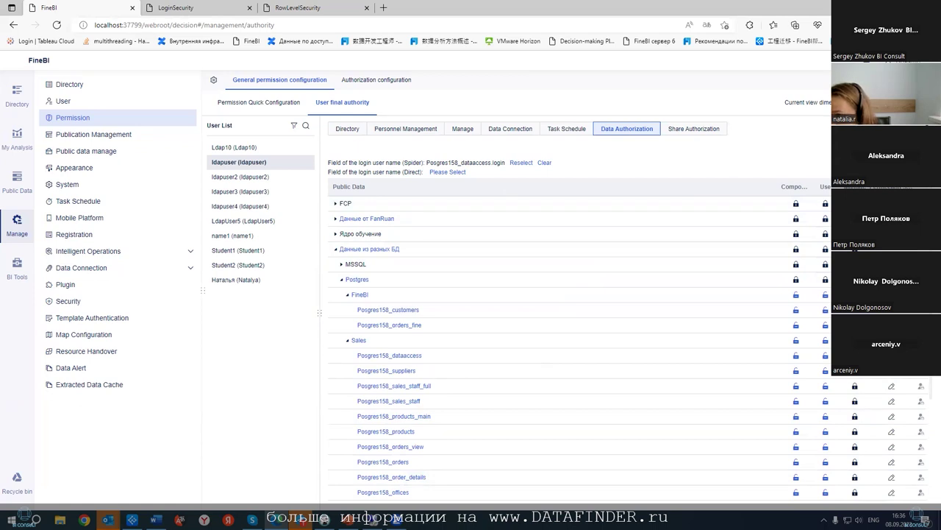
- Sign in as the LDAP test user and open LoginLevelSecurity in the Вебинар folder
click(576, 220)
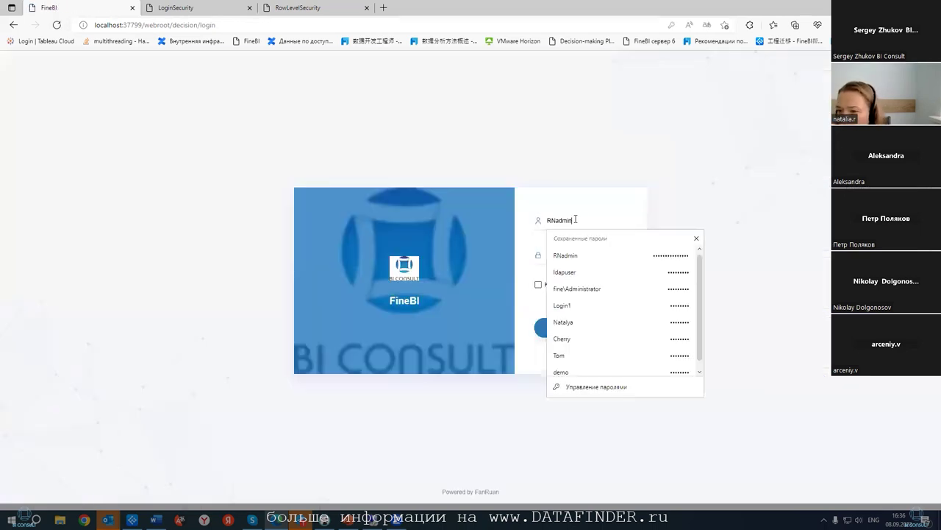
click(585, 272)
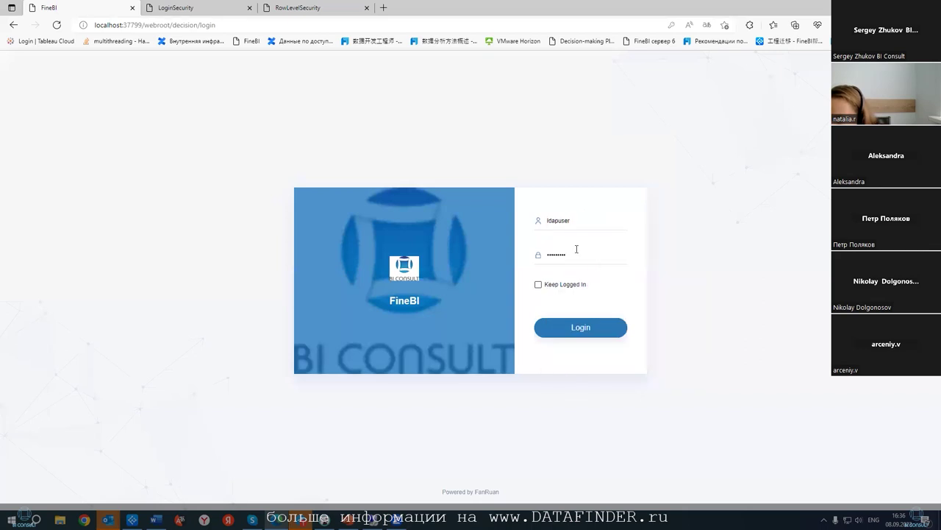
click(575, 328)
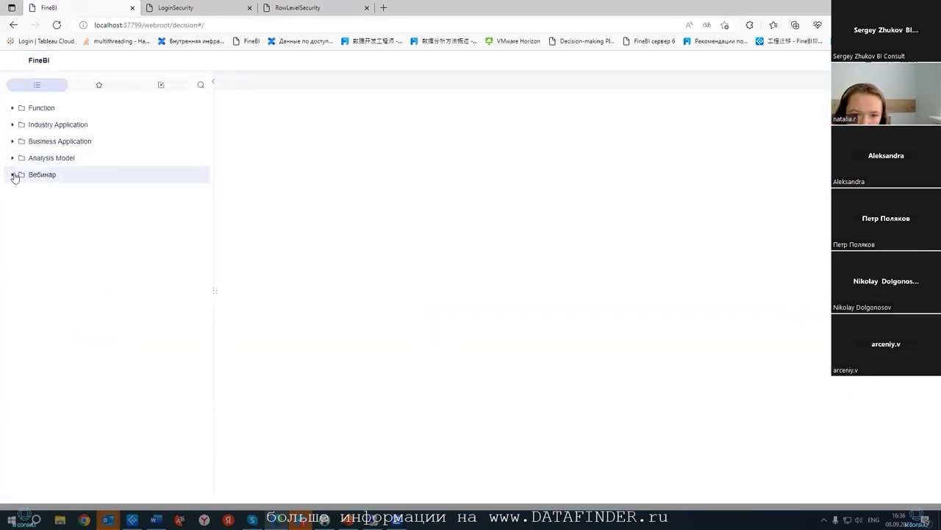
click(12, 175)
click(47, 193)
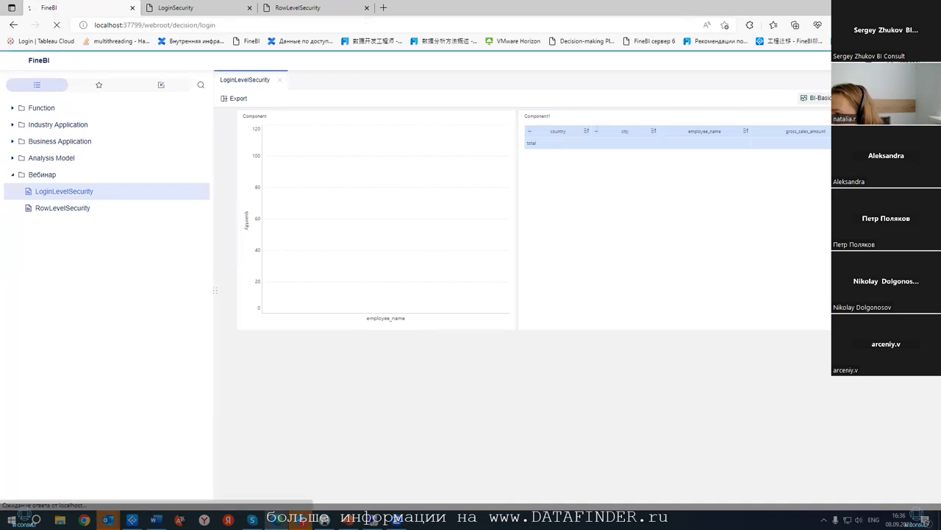
- Sign in again with the saved administrator credentials
click(603, 221)
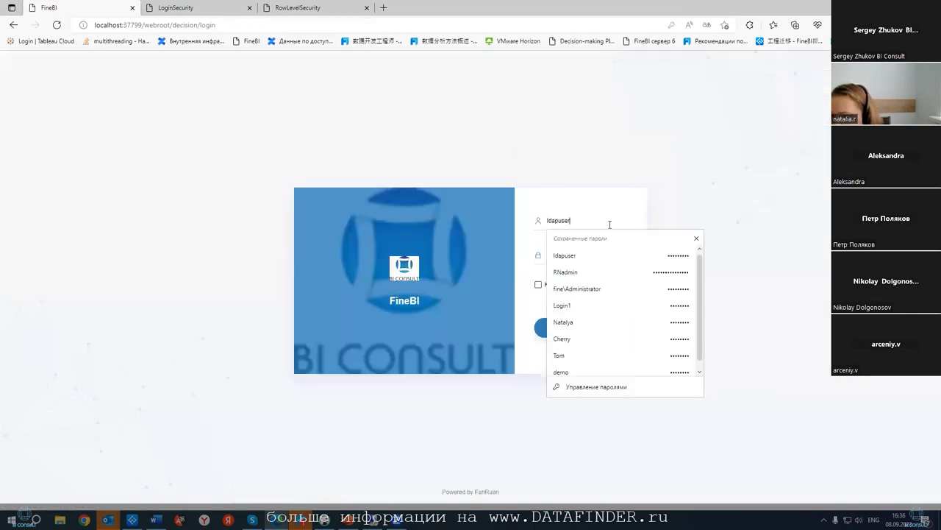
click(600, 277)
click(590, 323)
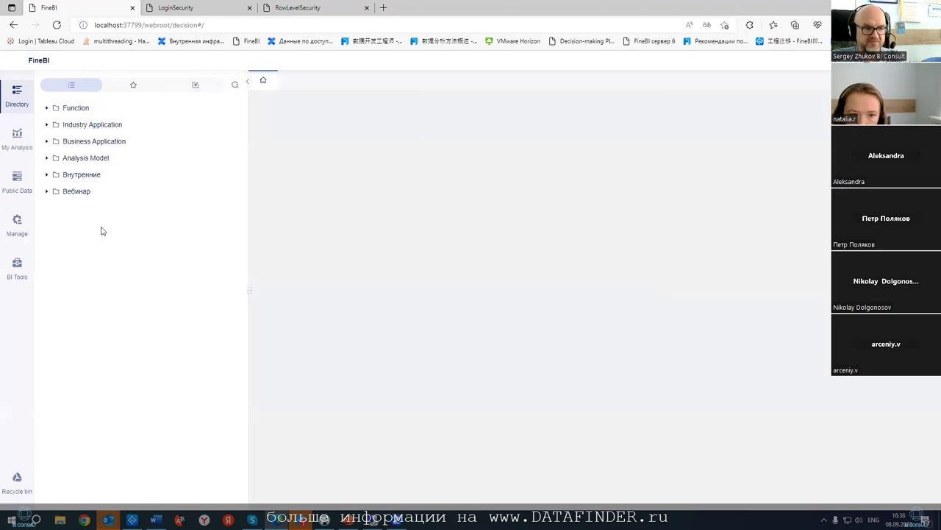
- Run an immediate update of the Posgres158_dataaccess table from its Update Information in Public Data
click(16, 223)
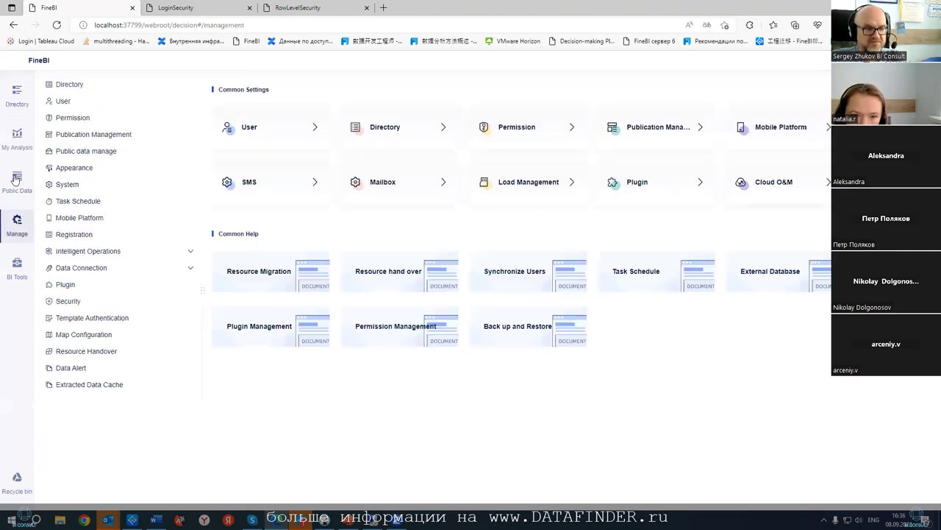
click(17, 180)
click(49, 195)
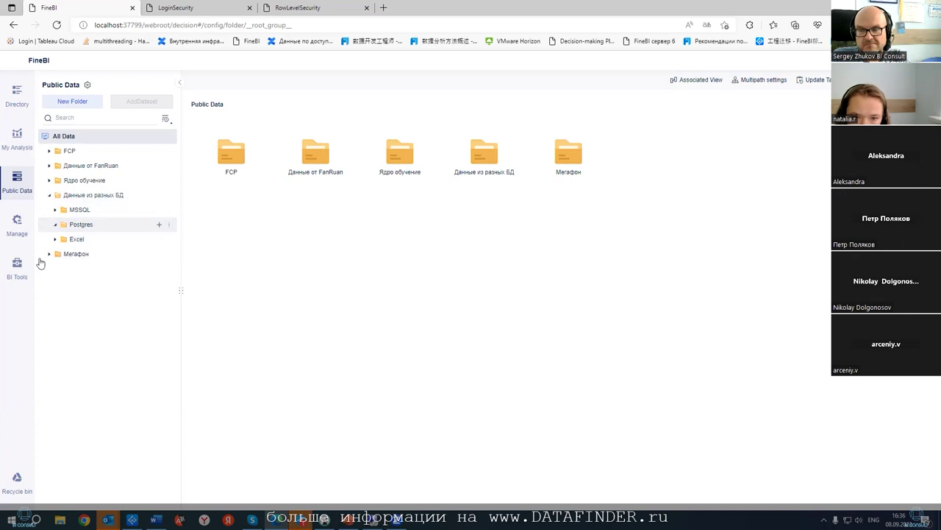
click(60, 254)
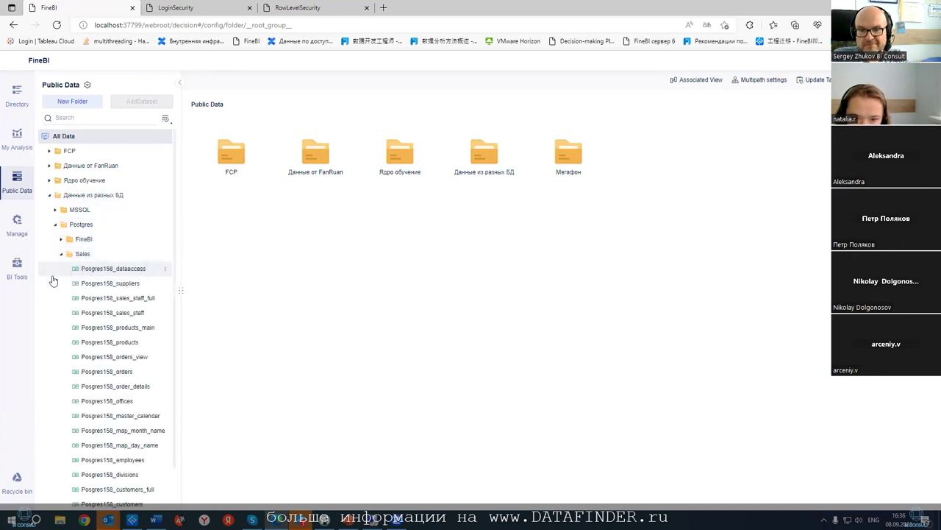
click(132, 270)
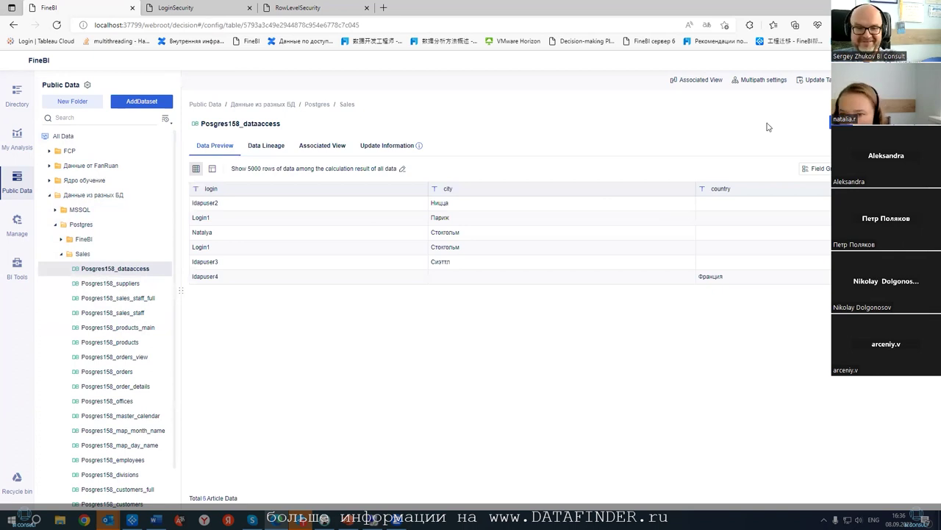
click(397, 146)
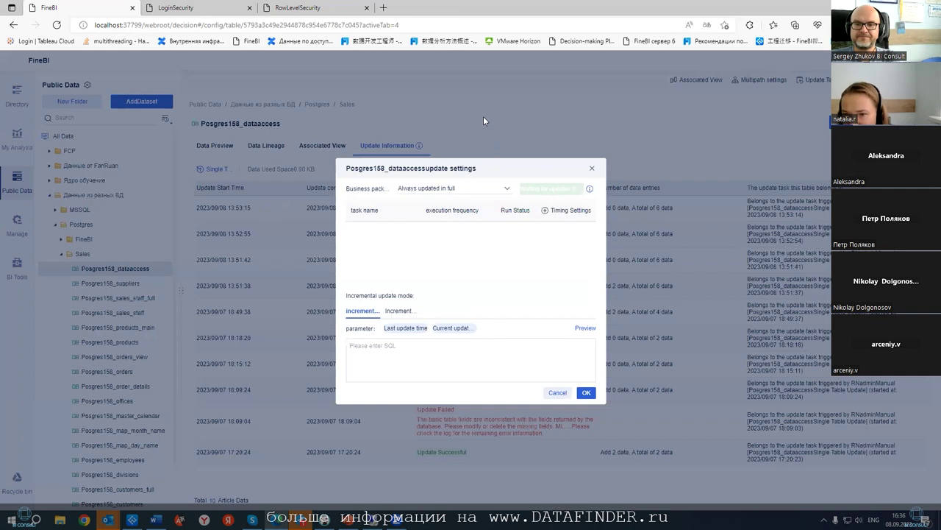
click(587, 392)
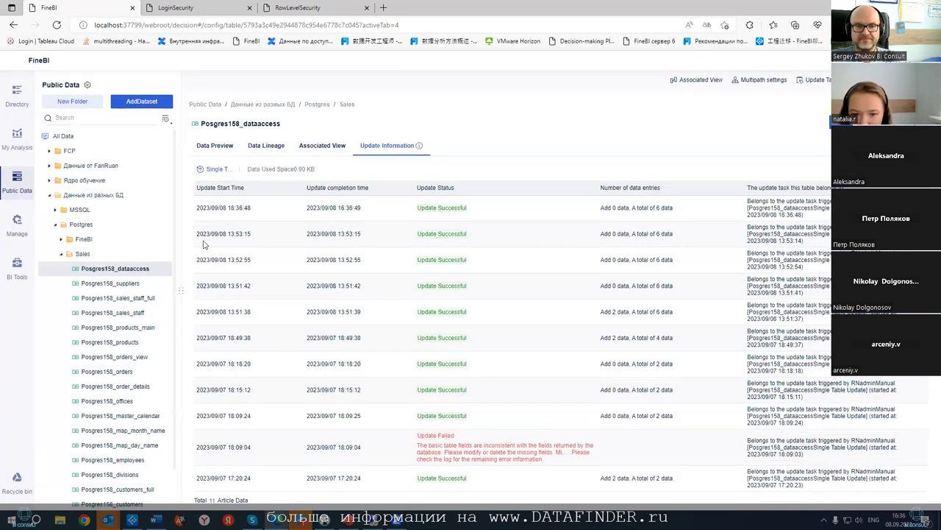
- Review the update history, glance at RowLevelSecurity and LoginSecurity, then return to the platform's management area
drag(178, 289, 313, 289)
scroll(235, 257, down, 1)
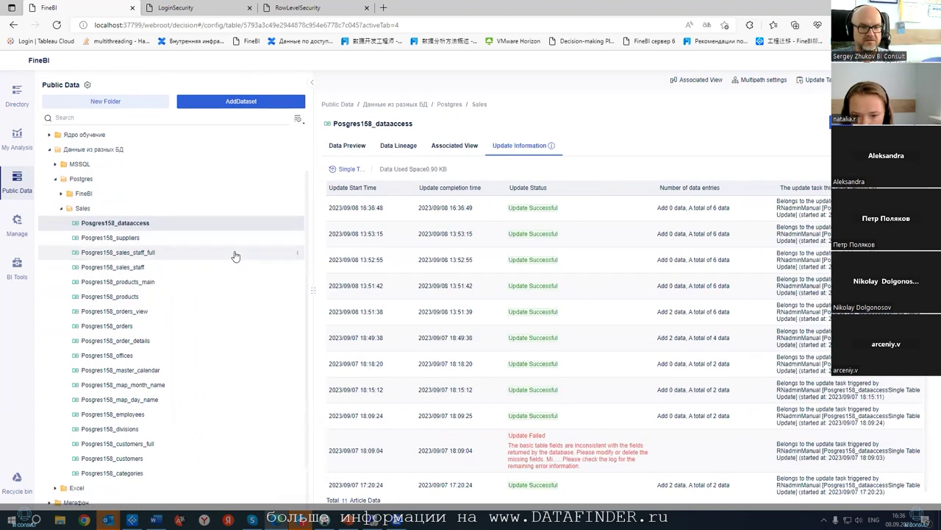
click(284, 9)
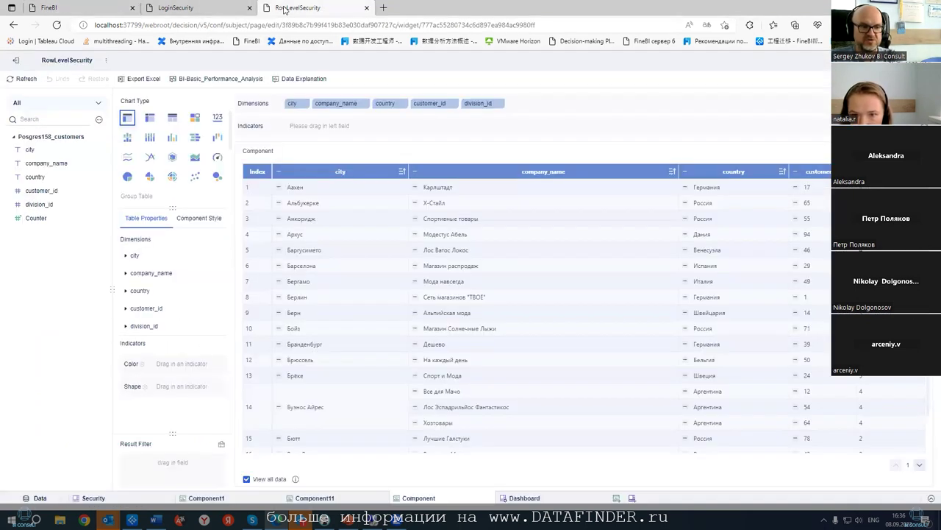
click(206, 10)
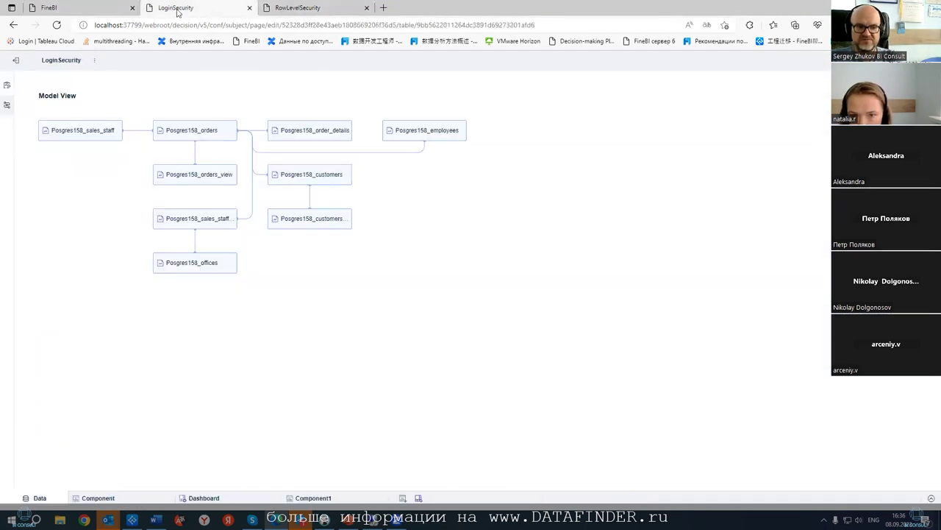
click(94, 11)
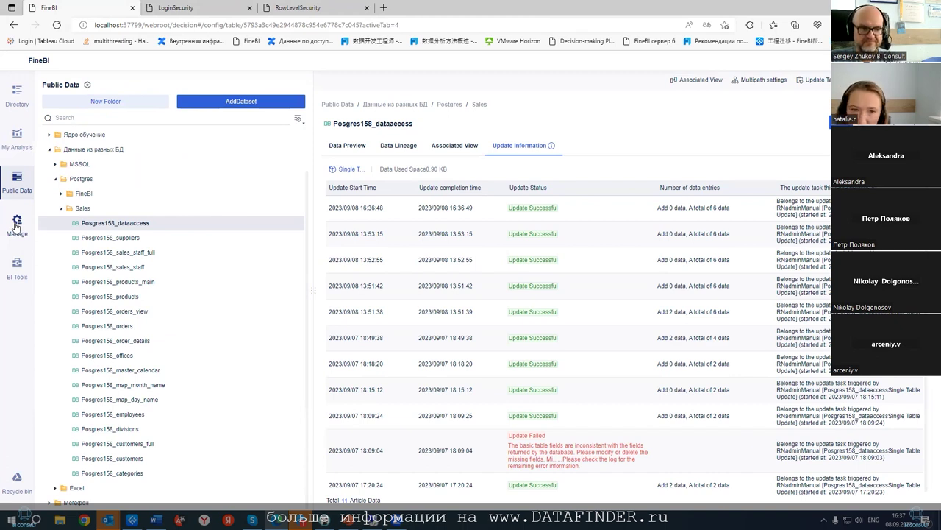
click(16, 224)
- View the user list and Ldap10's Edit User dialog, then cancel without changes
click(63, 100)
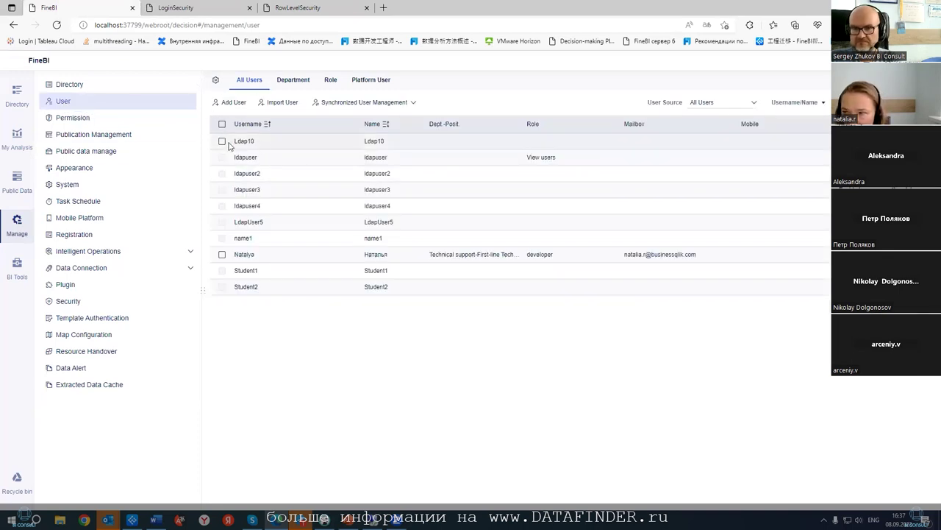
click(720, 142)
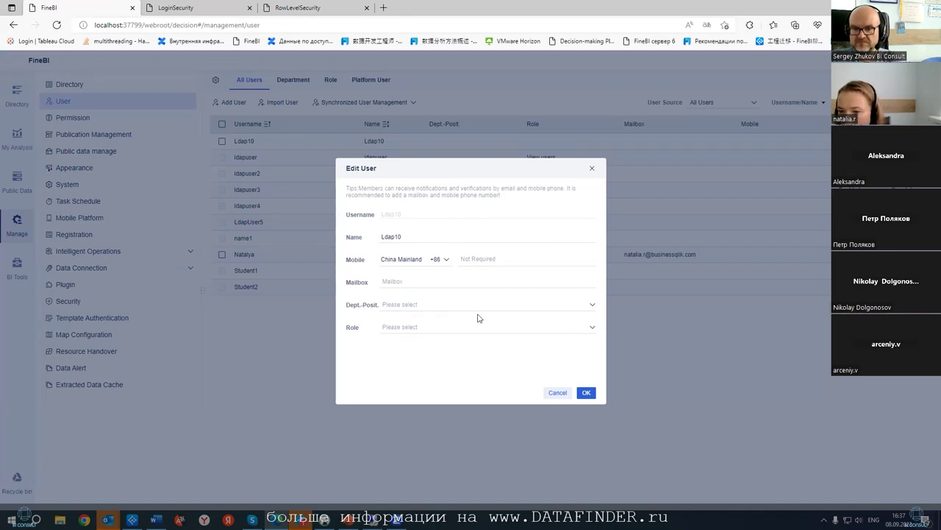
click(556, 392)
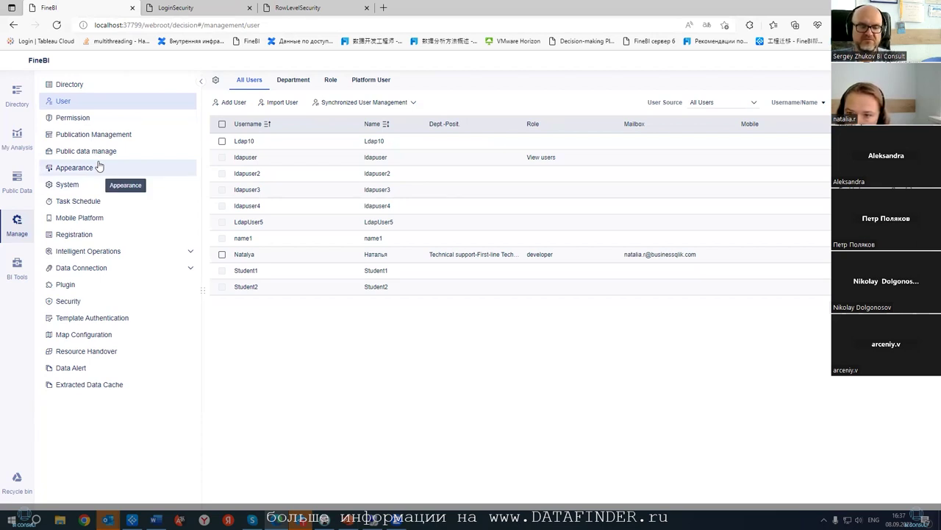
click(283, 102)
click(485, 242)
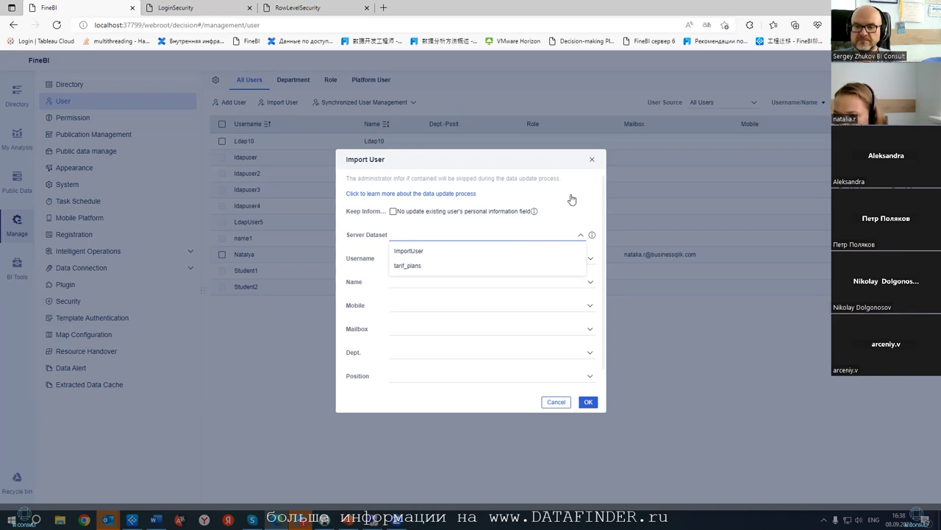
scroll(572, 199, down, 1)
scroll(572, 200, up, 1)
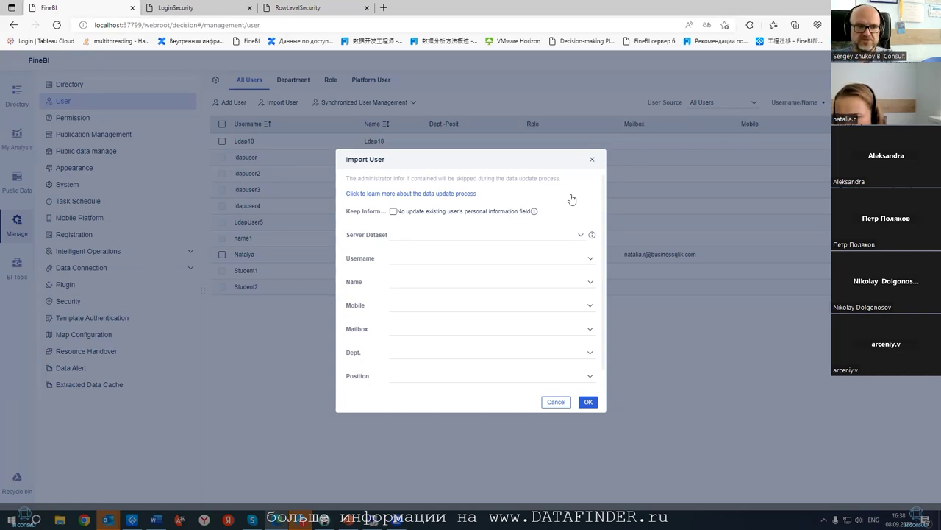
click(471, 234)
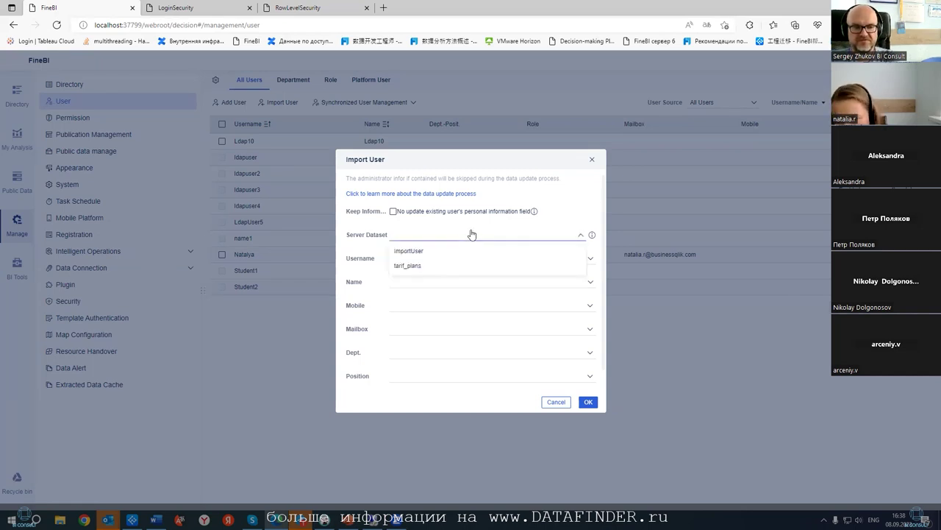
click(461, 250)
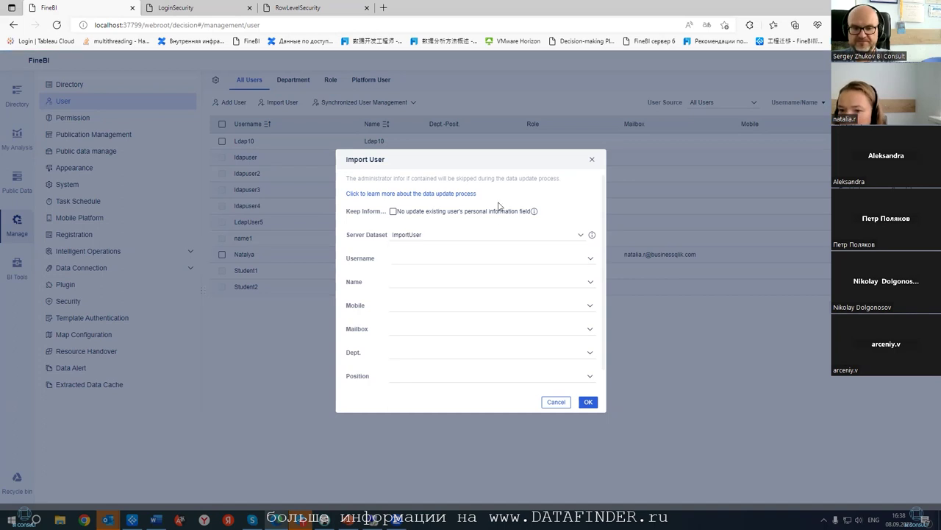
click(468, 260)
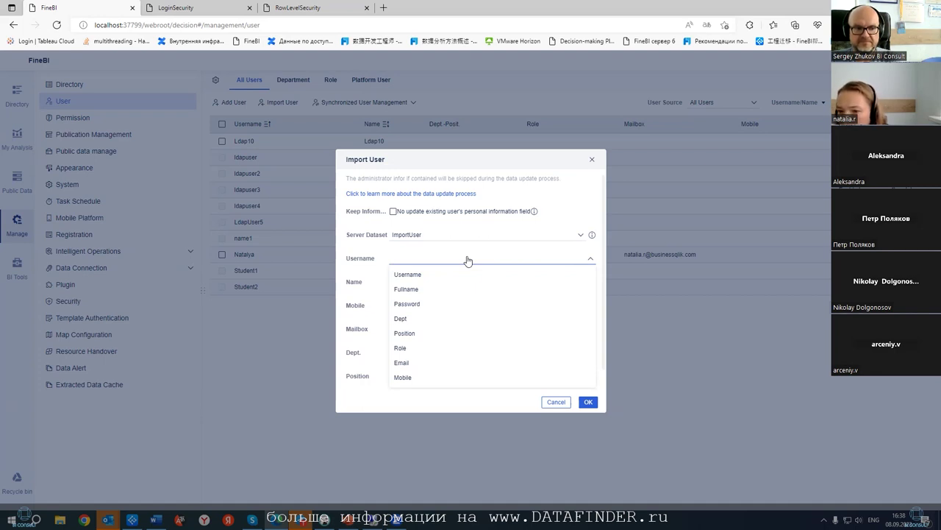
click(395, 214)
mouse_move(537, 214)
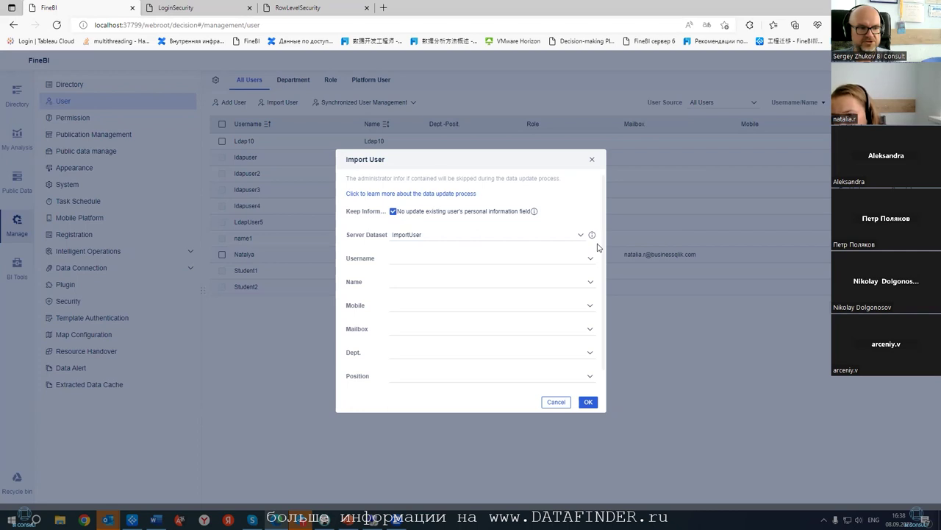
click(554, 402)
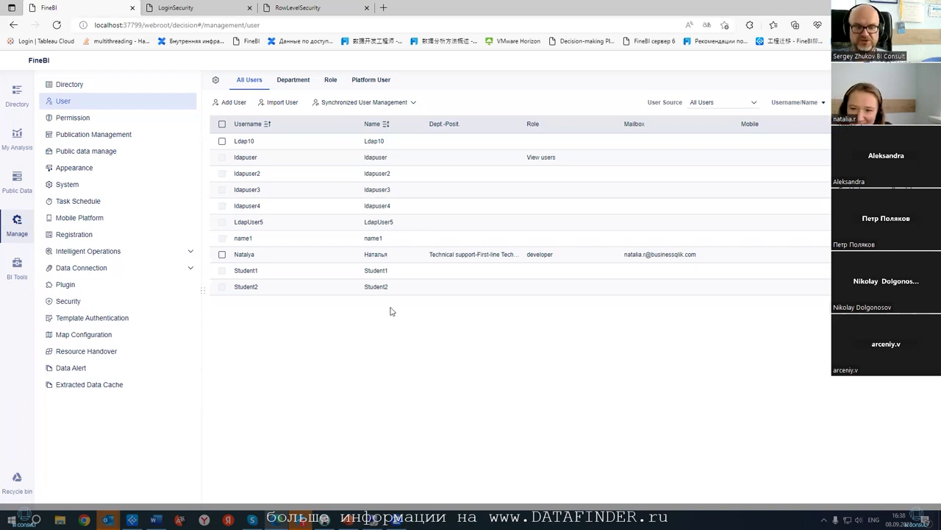
- Start a new Oracle data connection in Data Connection Management
click(154, 269)
click(112, 284)
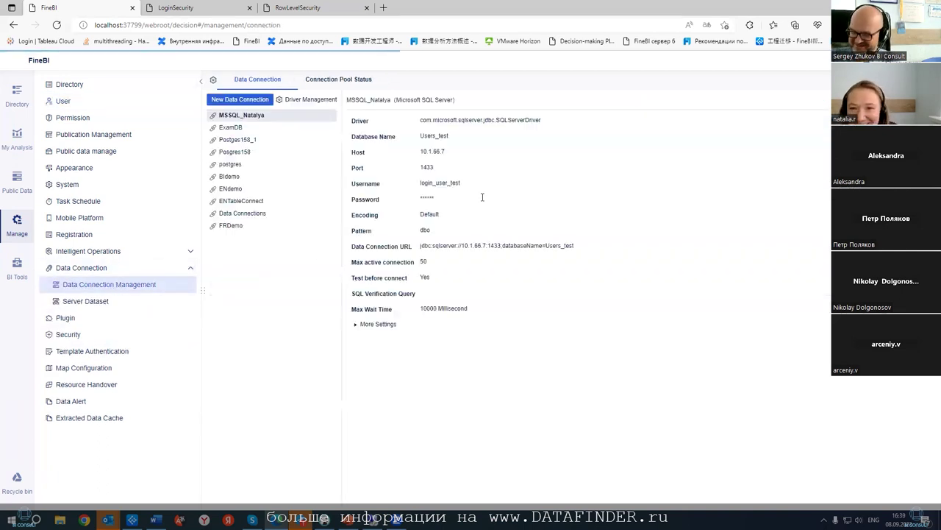
click(240, 100)
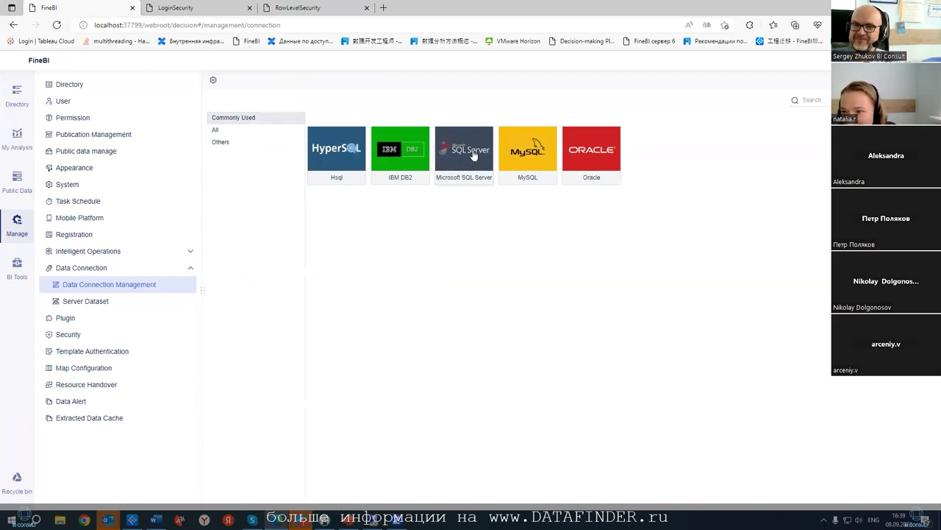
click(594, 153)
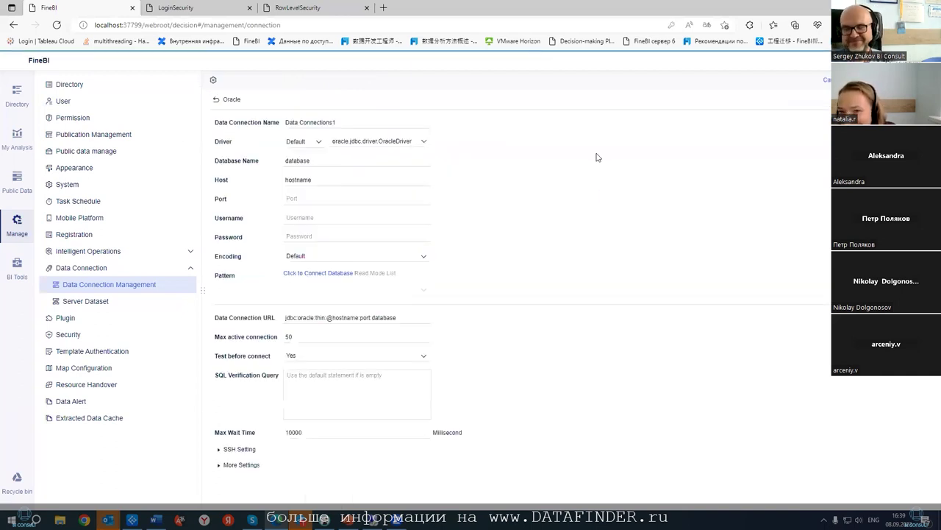
click(216, 103)
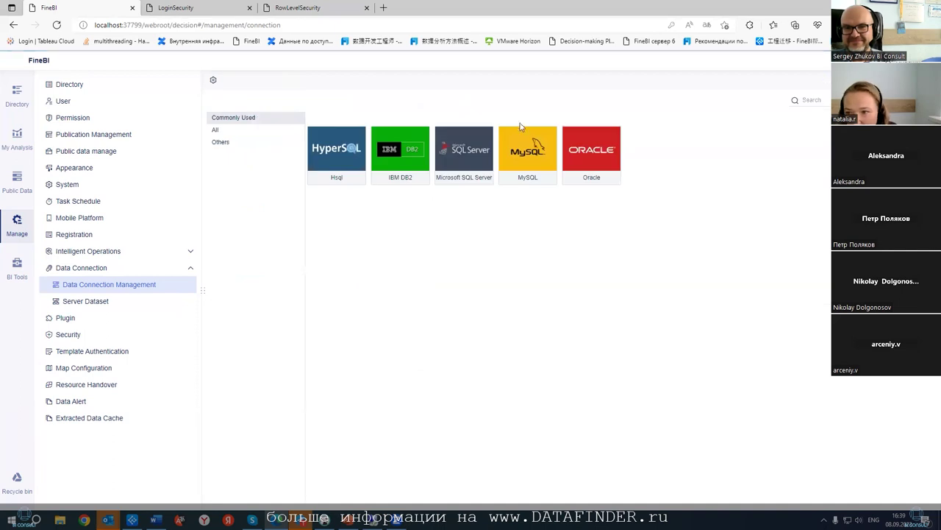
click(587, 159)
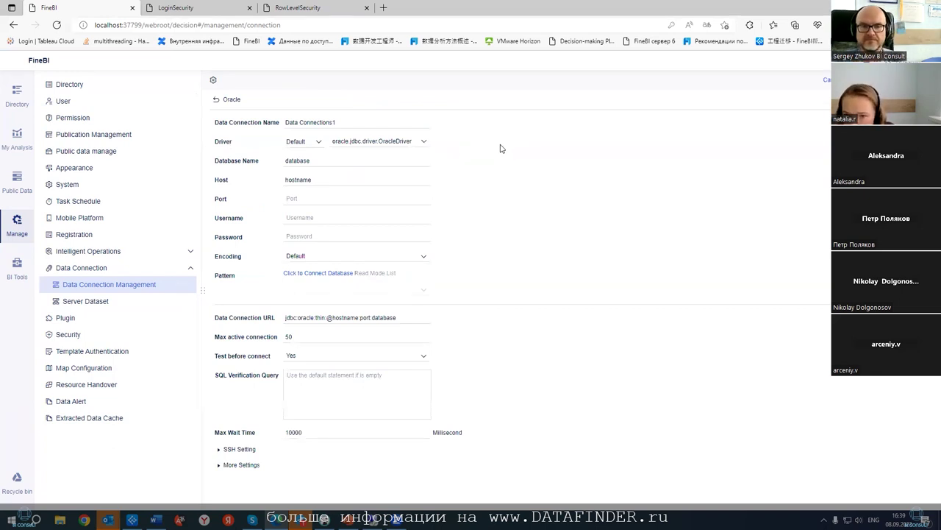
- Switch to a custom driver, view driver management, cancel a new driver, and exit
click(305, 144)
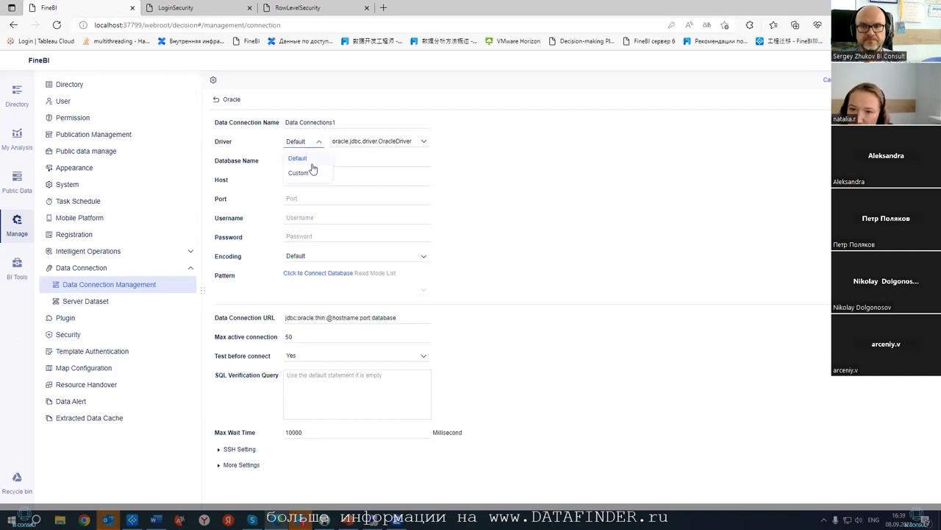
click(299, 172)
click(445, 142)
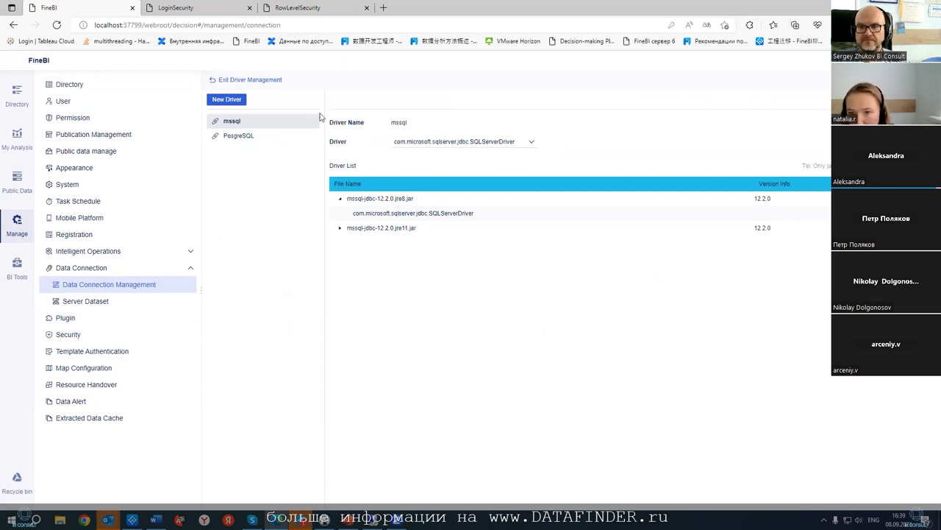
click(228, 103)
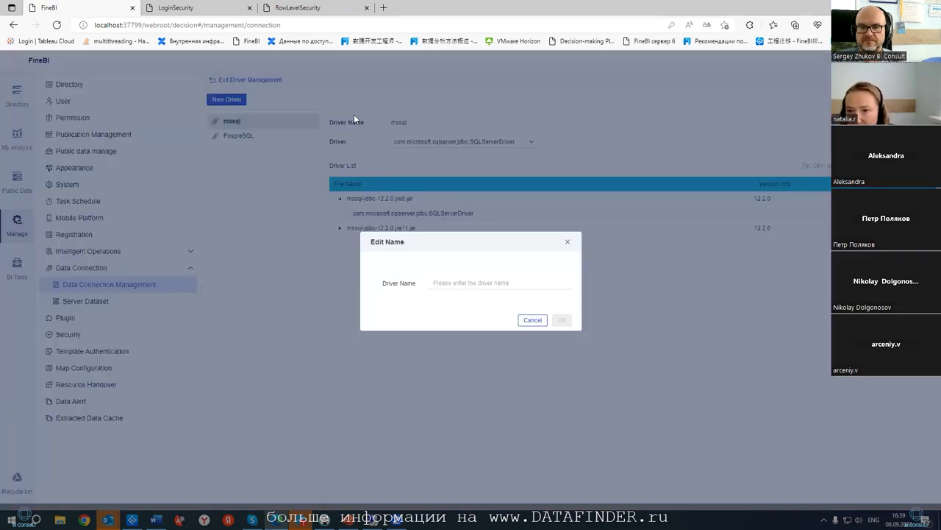
click(525, 322)
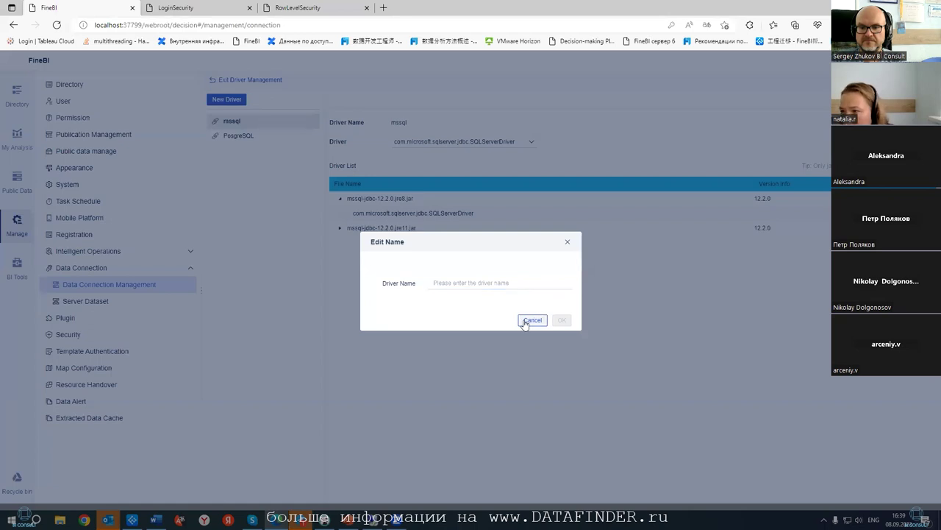
click(213, 79)
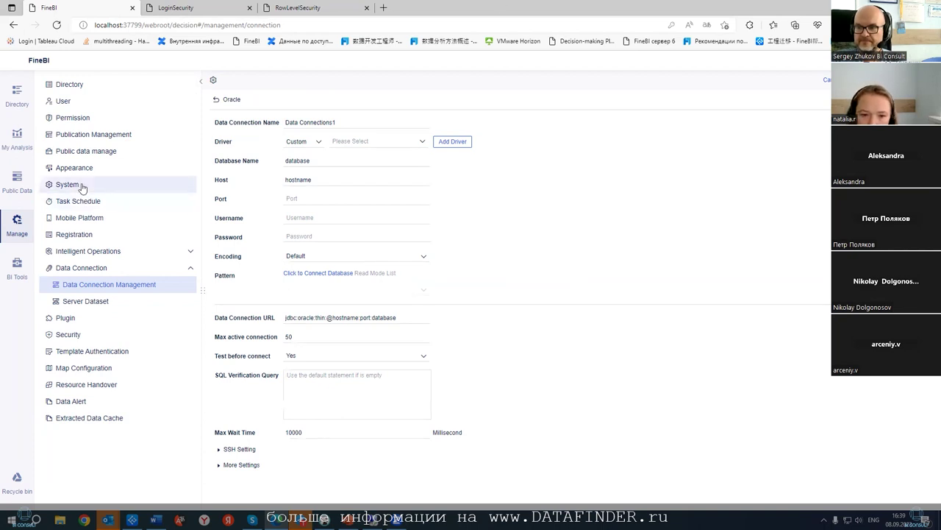
- Check the BI version build line under Registration, then return to Directory and Manage
click(77, 234)
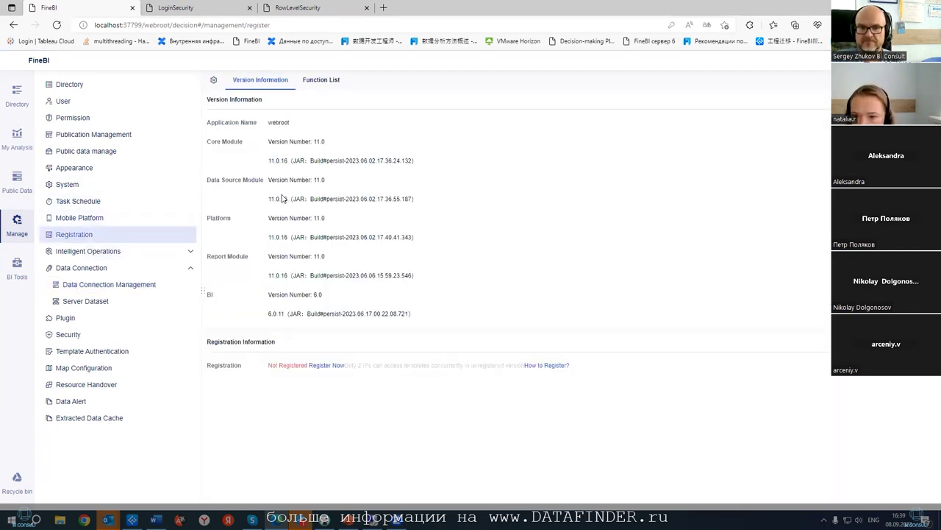
drag(267, 314, 415, 317)
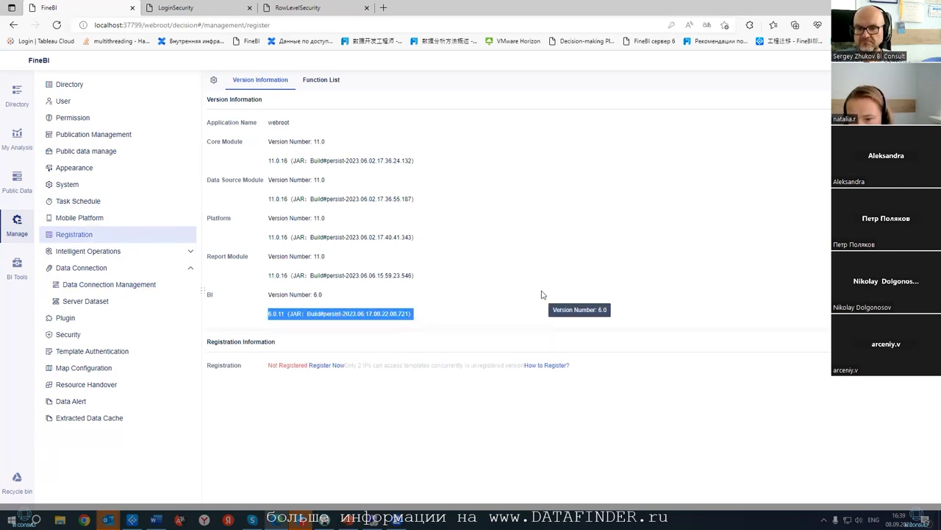
click(16, 101)
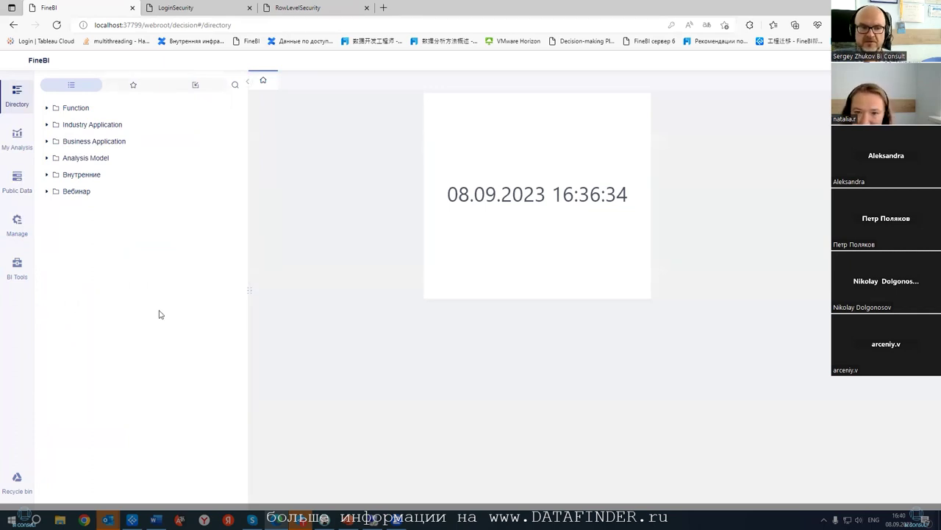
click(17, 222)
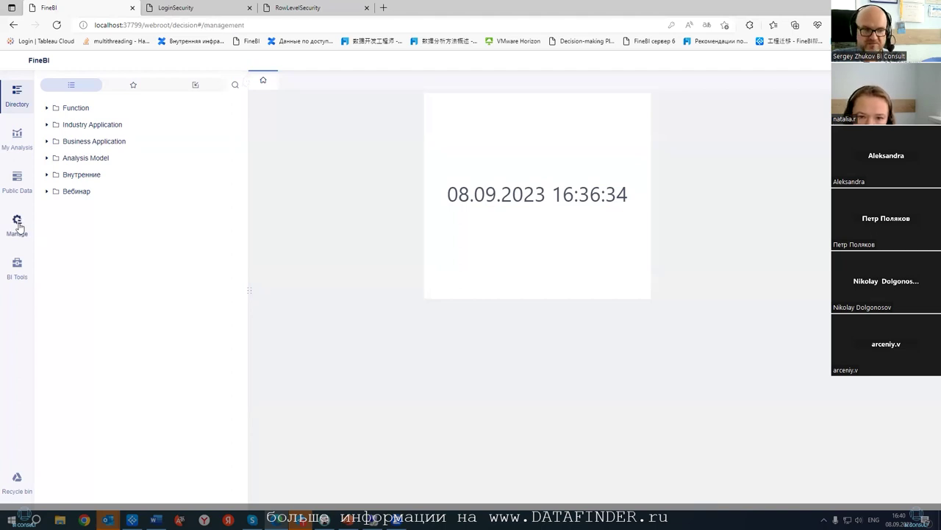
- Open Data Authorization's user final authority for the LDAP test user
click(78, 118)
click(611, 133)
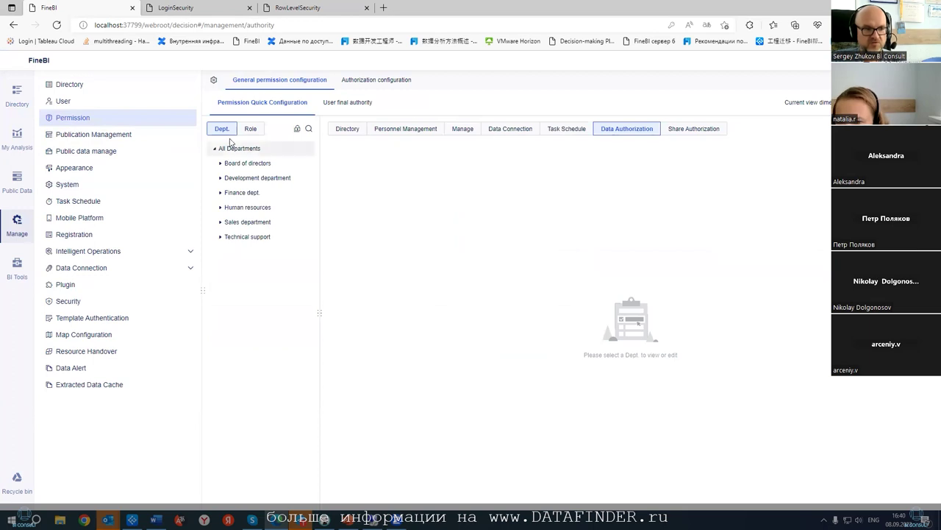
click(328, 102)
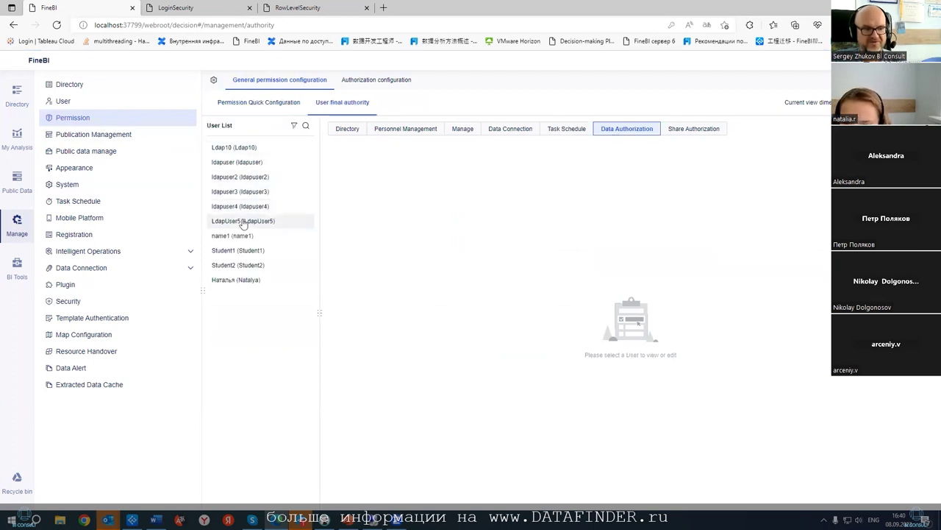
click(228, 163)
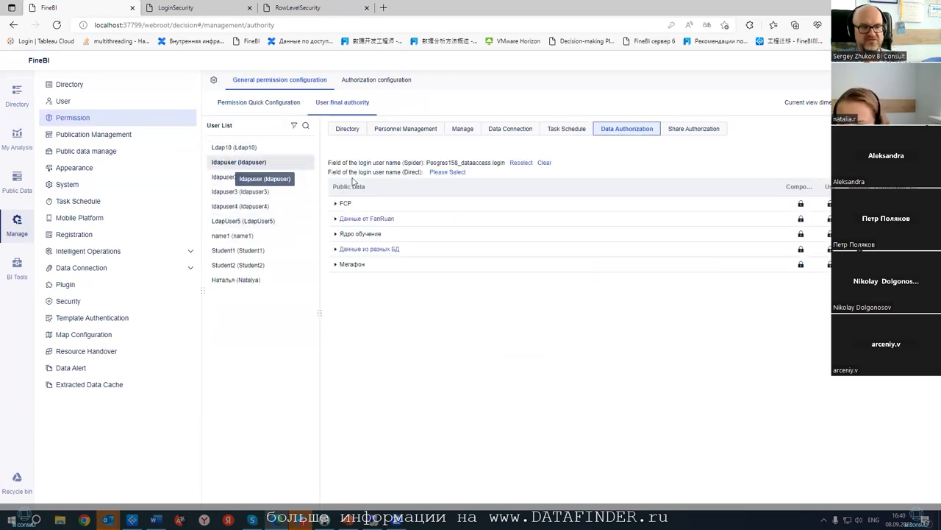
- Expand Данные из разных БД > Postgres > Sales and review the listed table permissions
click(335, 249)
click(341, 279)
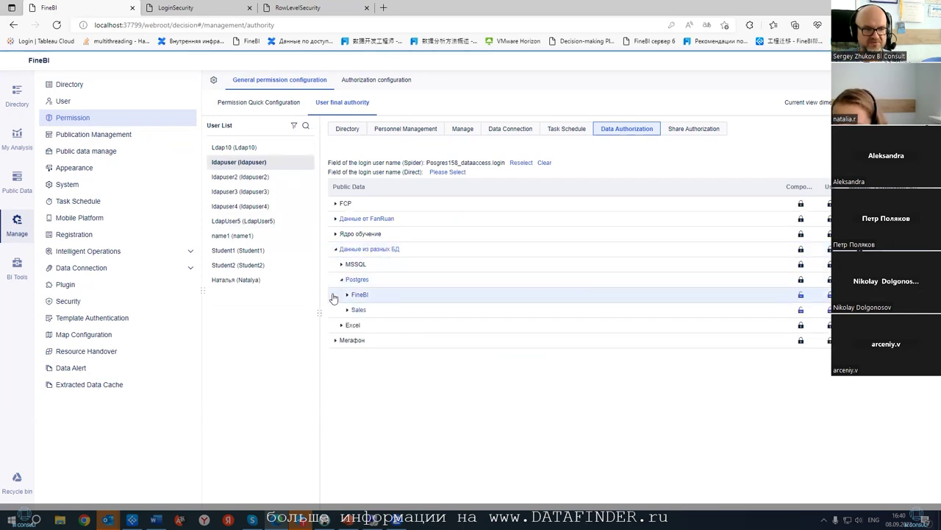
click(348, 309)
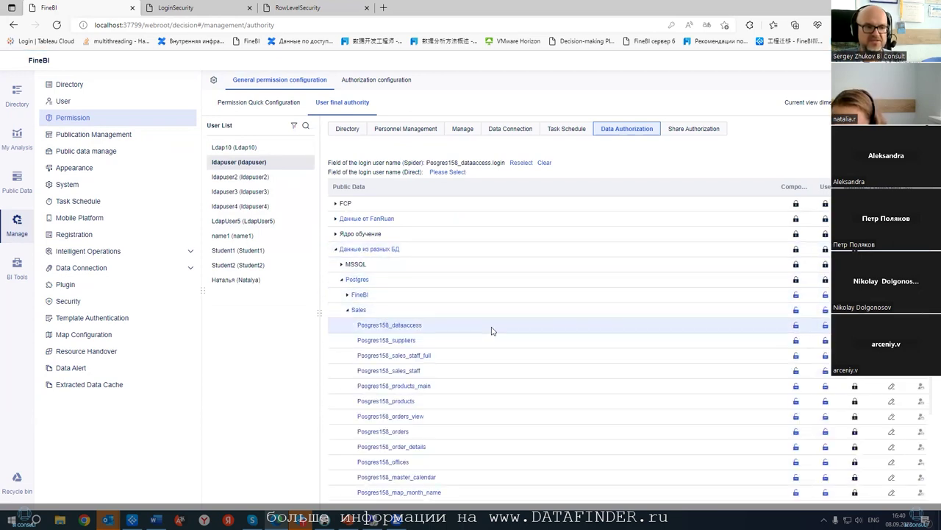
scroll(597, 335, down, 1)
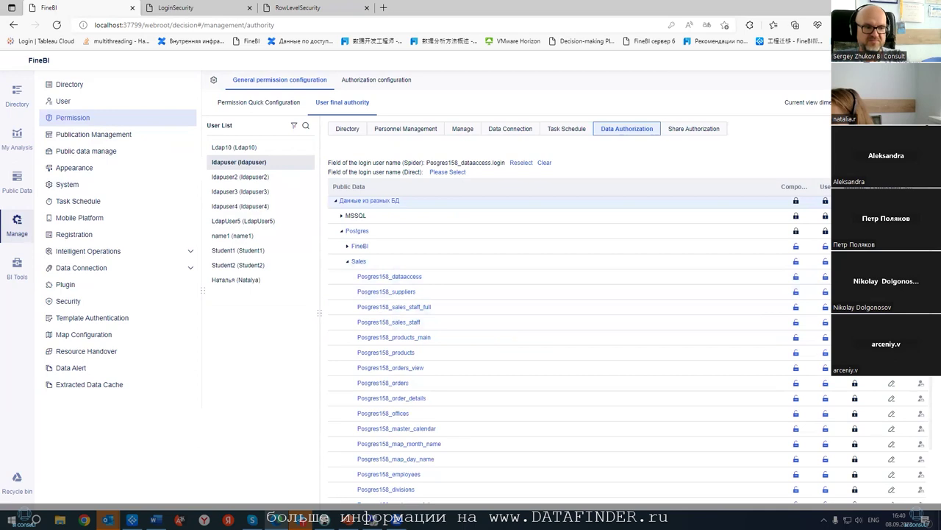
scroll(559, 291, down, 2)
scroll(559, 264, up, 2)
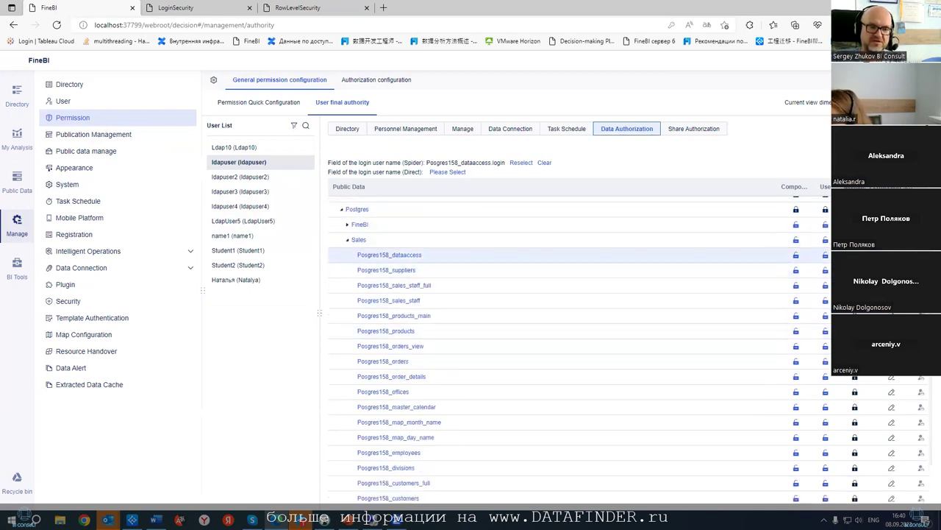
scroll(559, 258, down, 1)
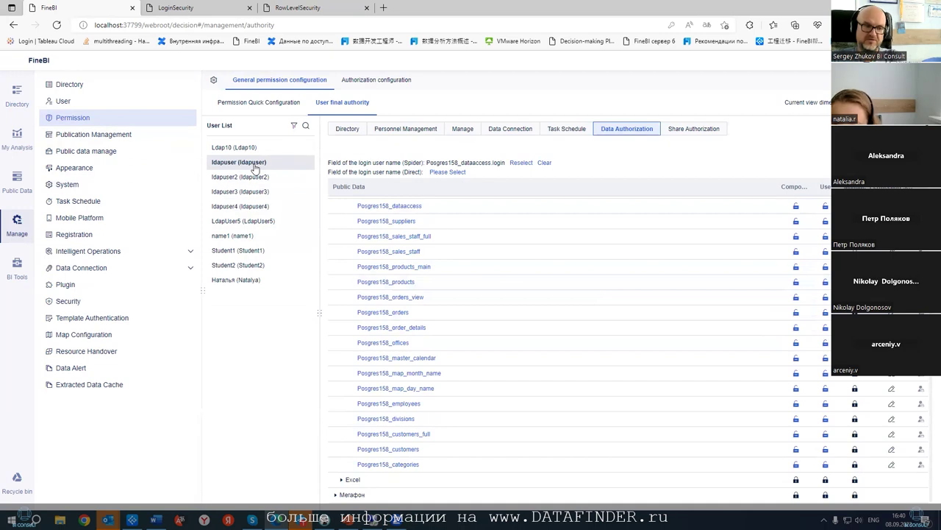
scroll(618, 314, up, 1)
scroll(619, 314, down, 1)
scroll(611, 311, up, 2)
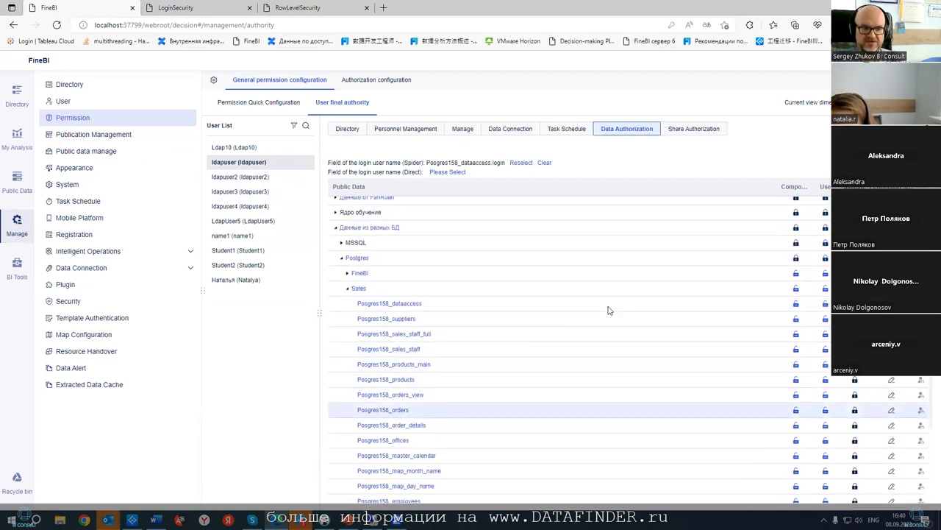
scroll(600, 305, down, 3)
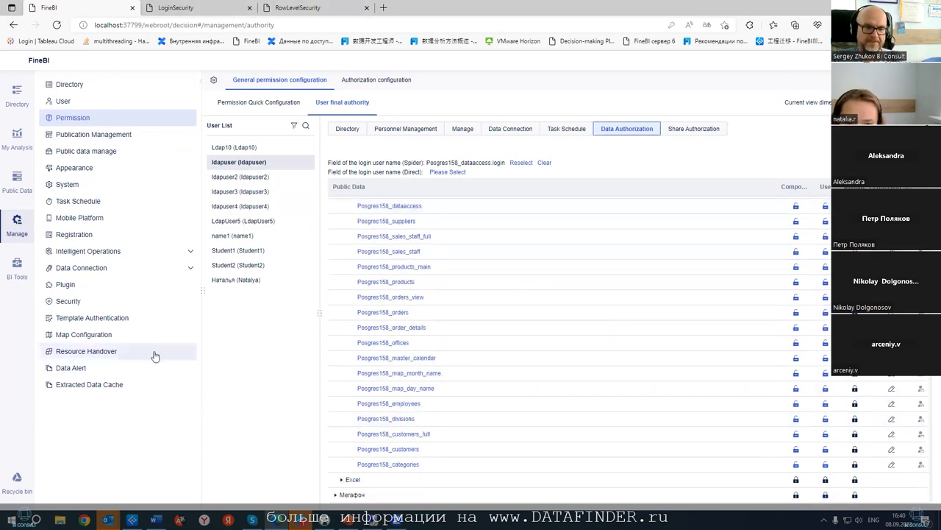
- Inspect the View users role's BI template permissions down to the LoginSecurity dashboard, then return to Permission
click(119, 321)
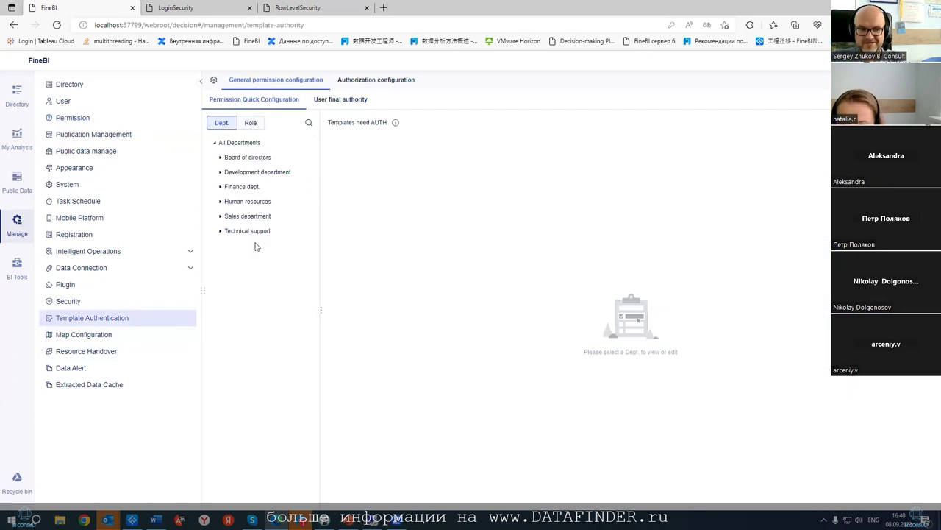
click(260, 125)
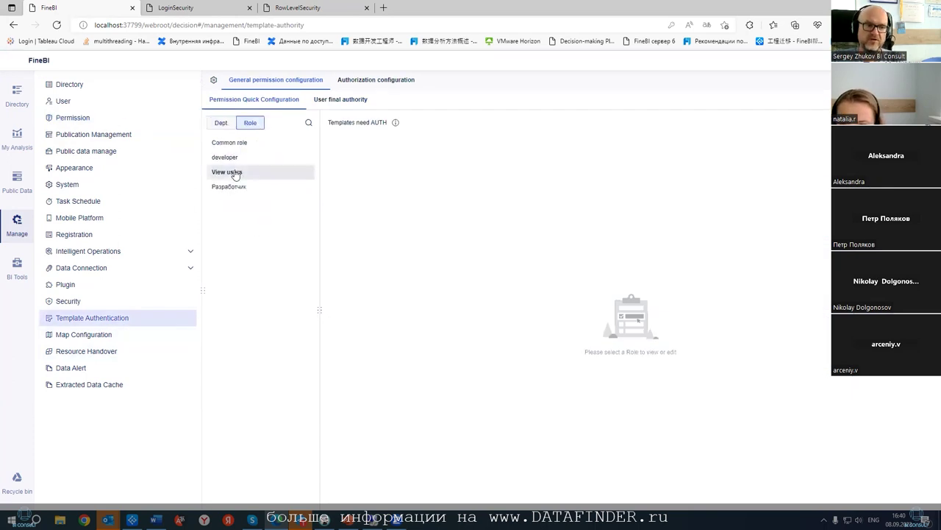
click(236, 175)
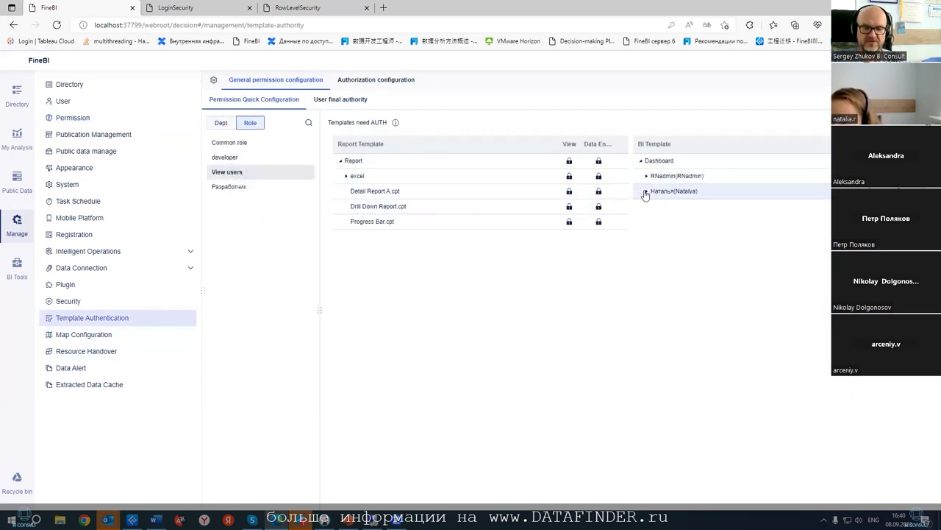
click(645, 192)
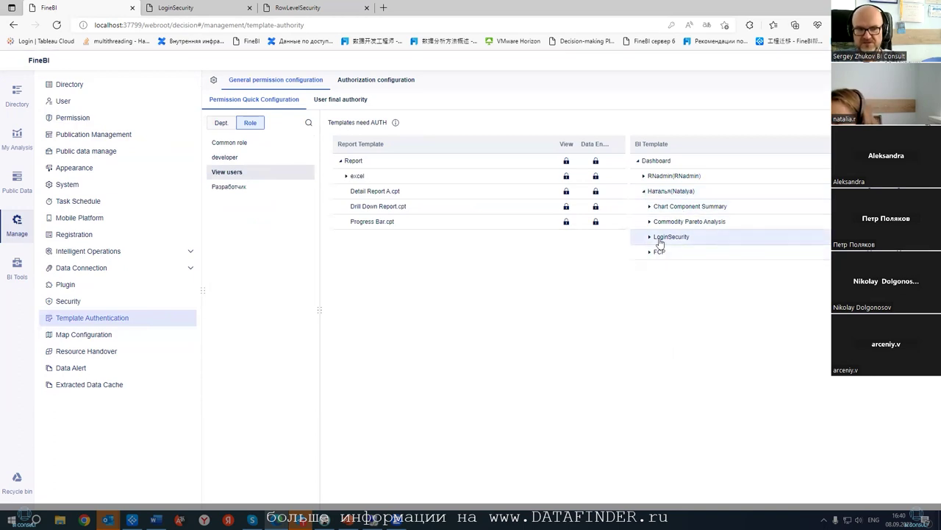
click(654, 240)
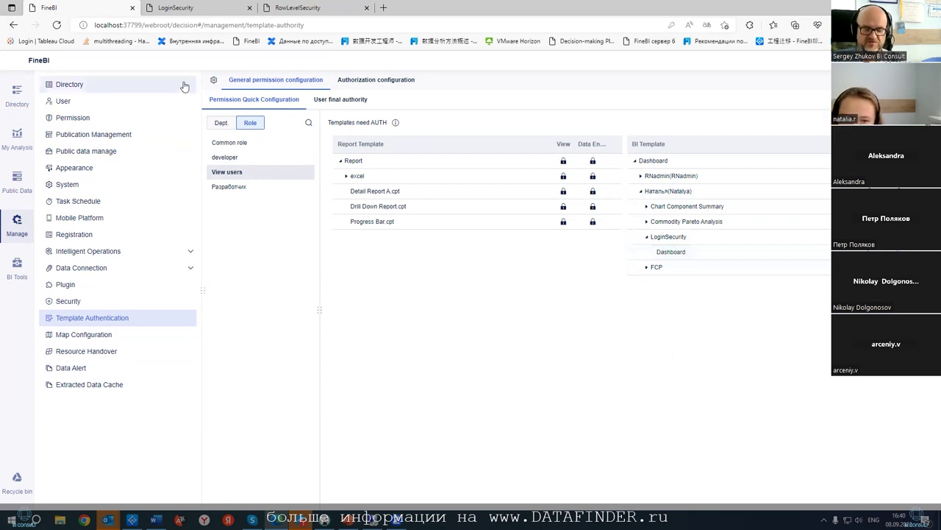
click(104, 119)
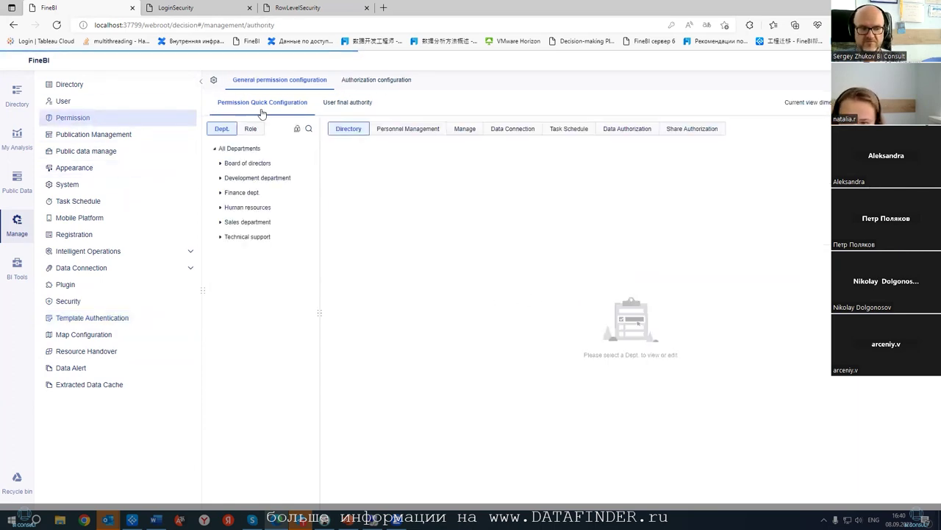
- Review ldapuser's directory and data connection permissions under user final authority
click(249, 129)
click(232, 178)
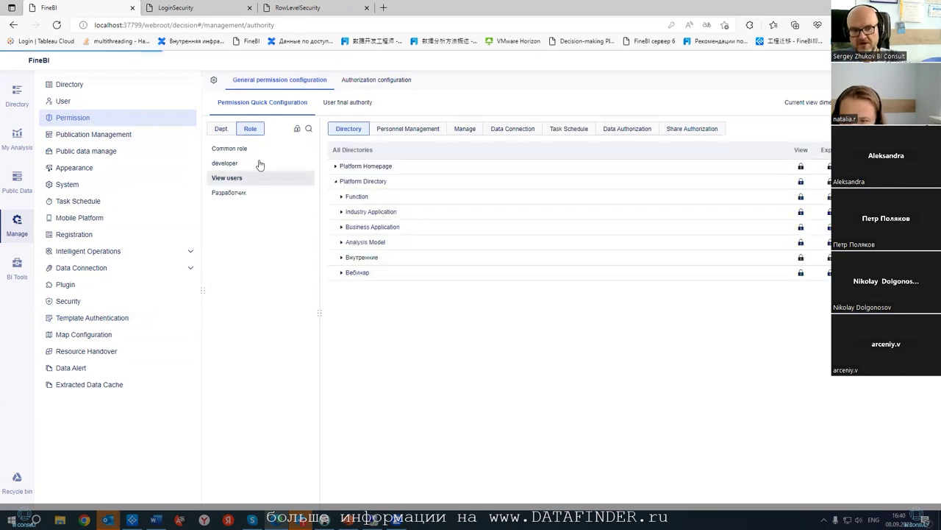
click(341, 105)
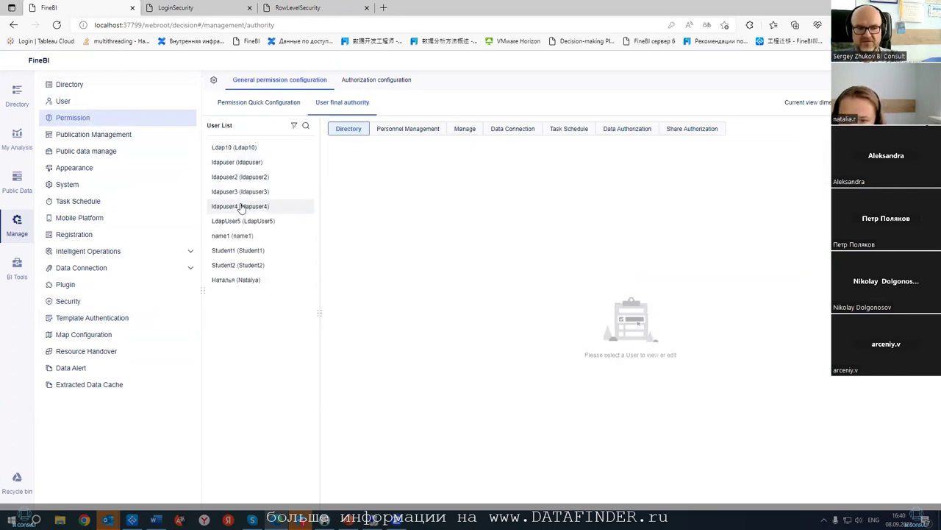
click(234, 165)
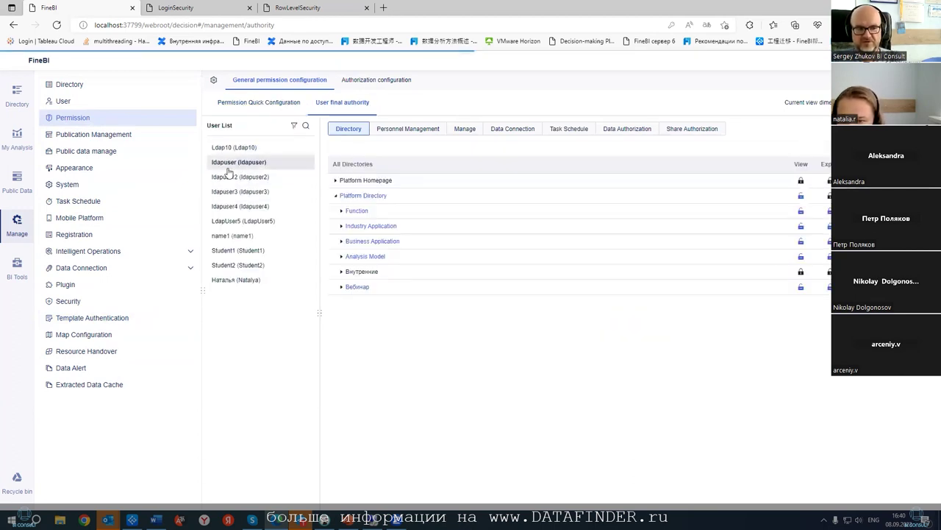
click(341, 287)
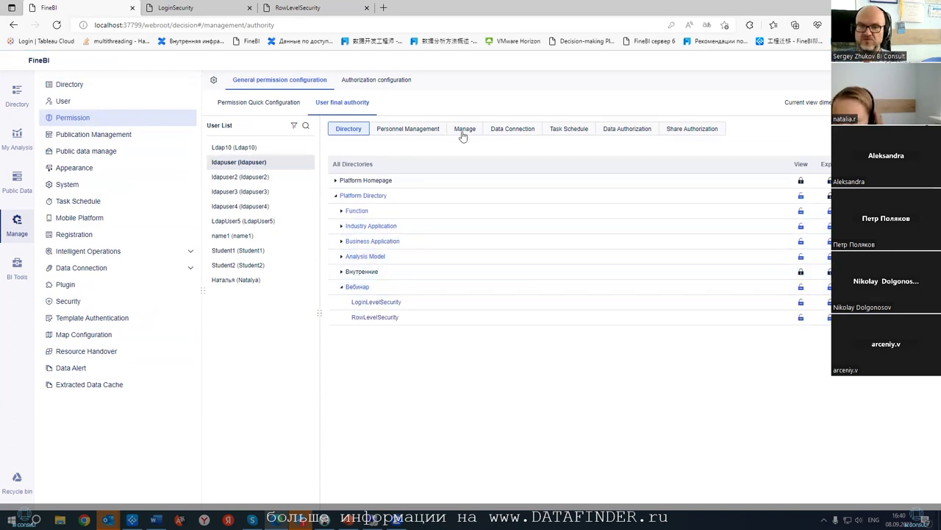
click(507, 133)
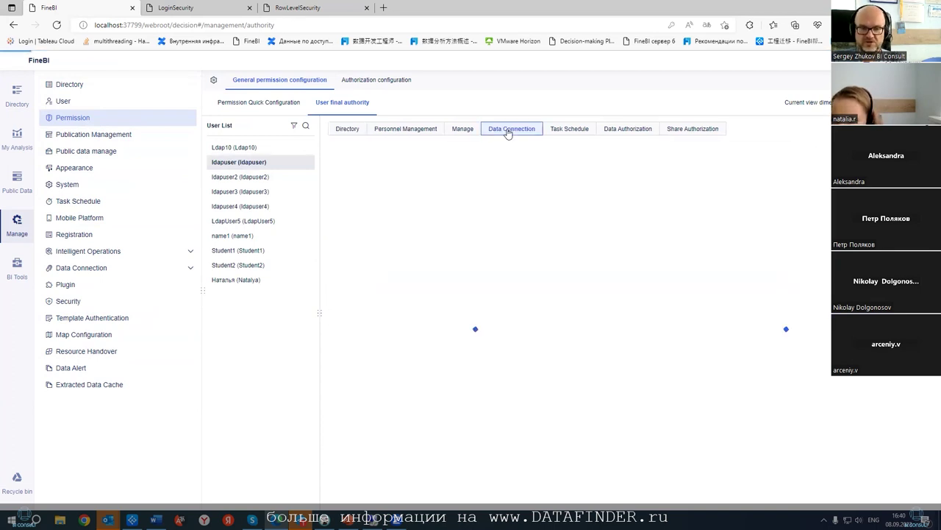
- Unlock ldapuser's data permission on all tables in Данные из разных БД > Postgres > Sales
click(620, 133)
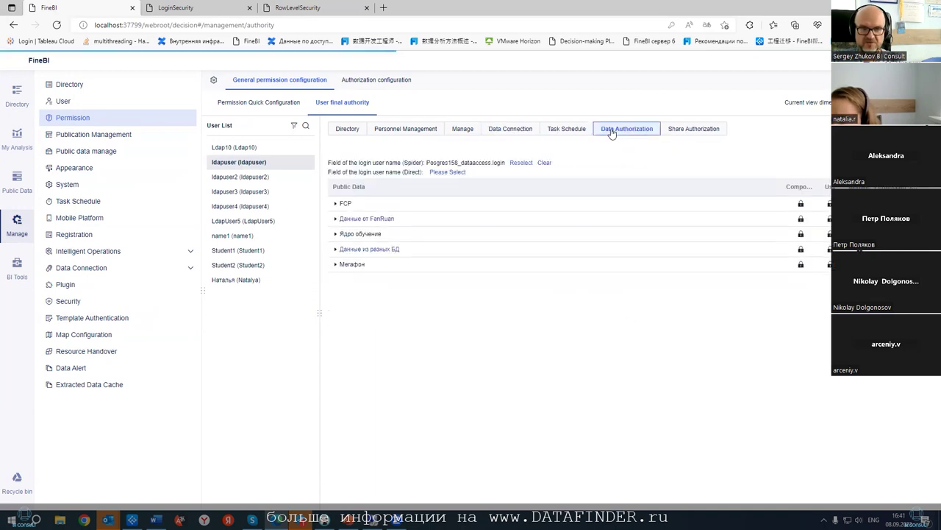
click(335, 249)
click(341, 279)
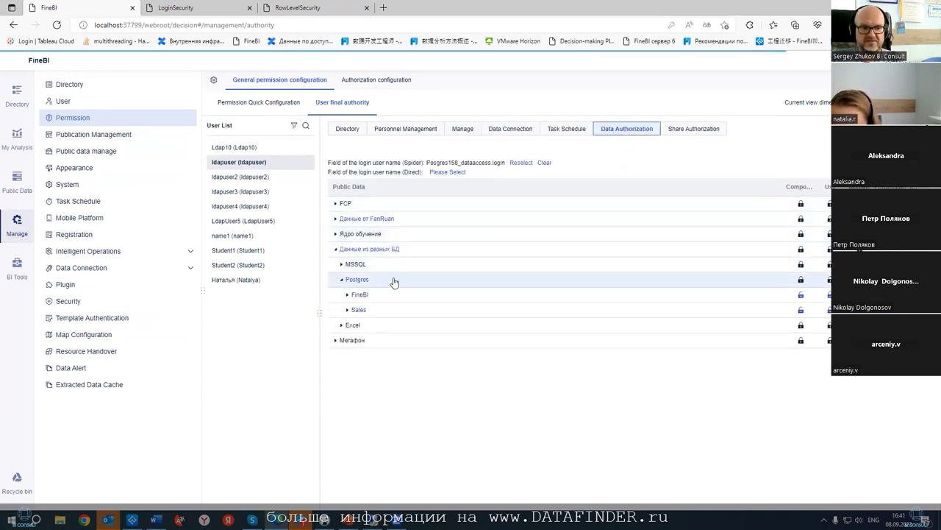
click(347, 309)
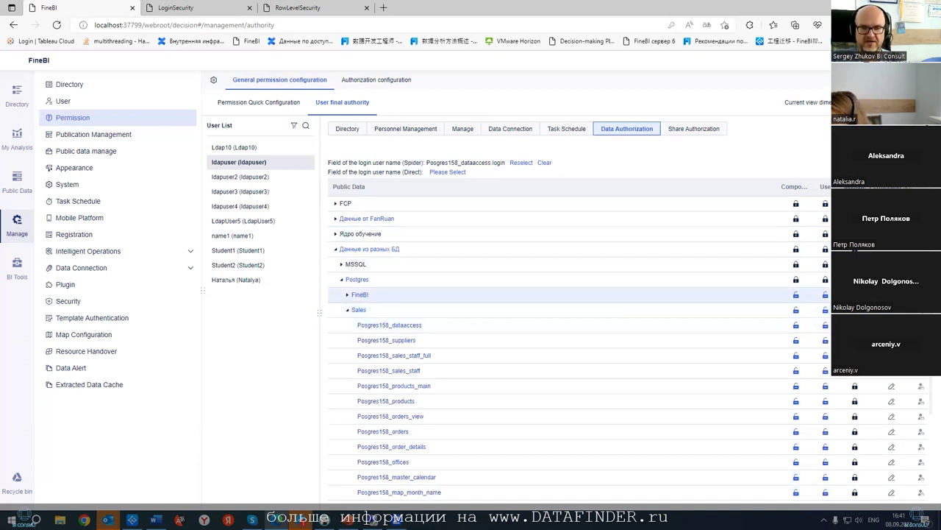
click(855, 309)
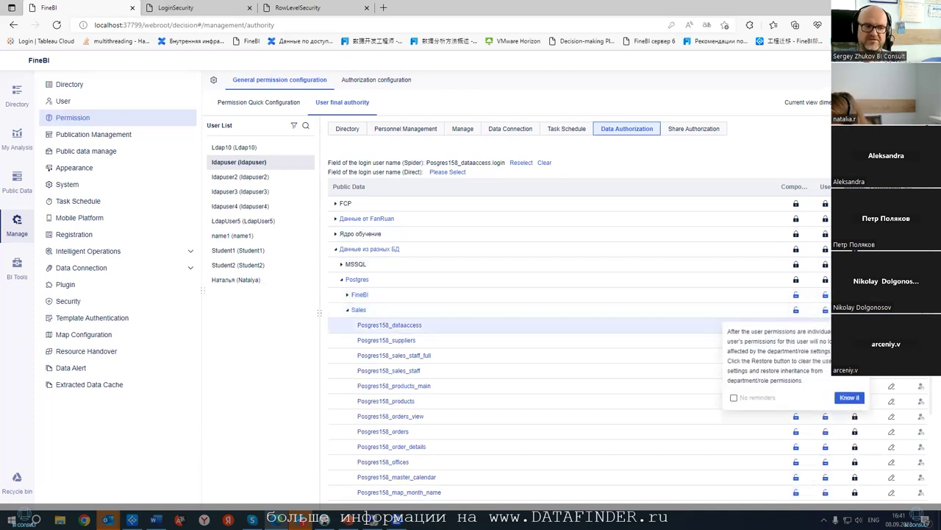
click(848, 395)
scroll(573, 279, down, 3)
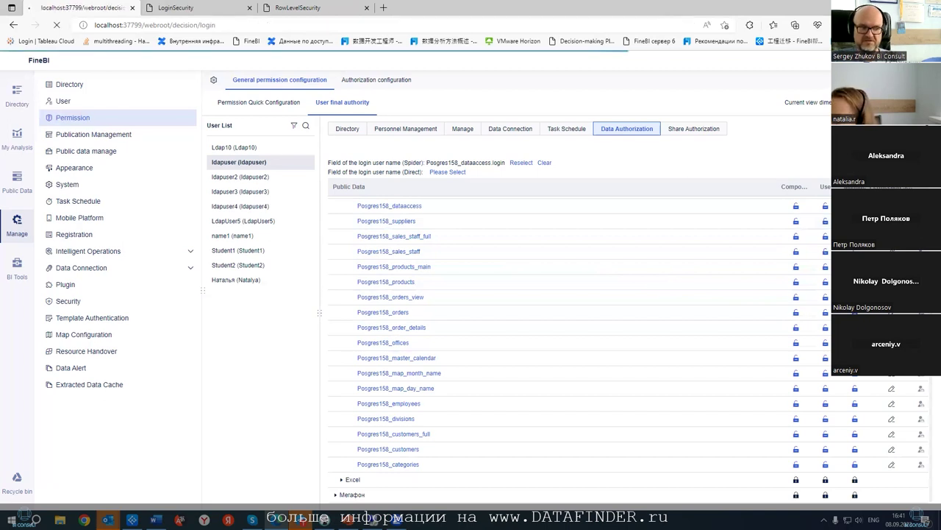
- Sign in as the LDAP test user and open Вебинар > LoginLevelSecurity
click(583, 218)
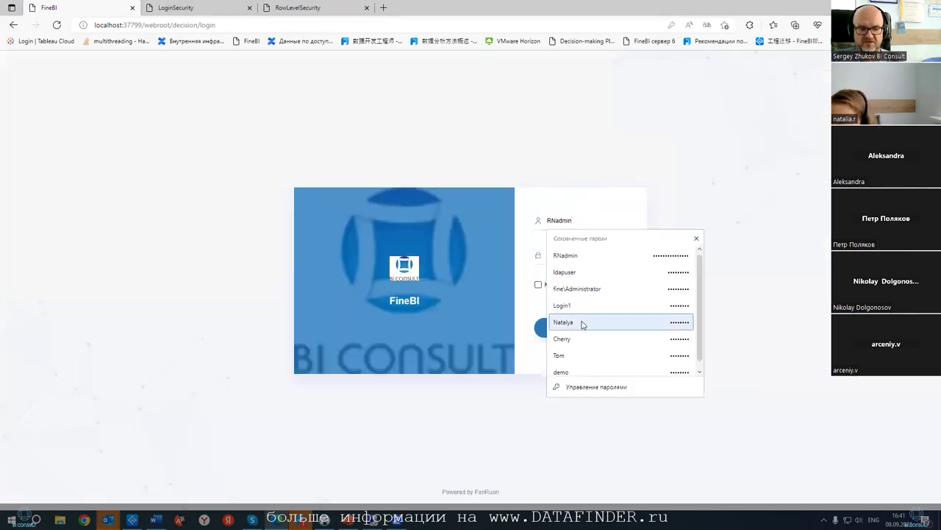
click(588, 277)
click(566, 328)
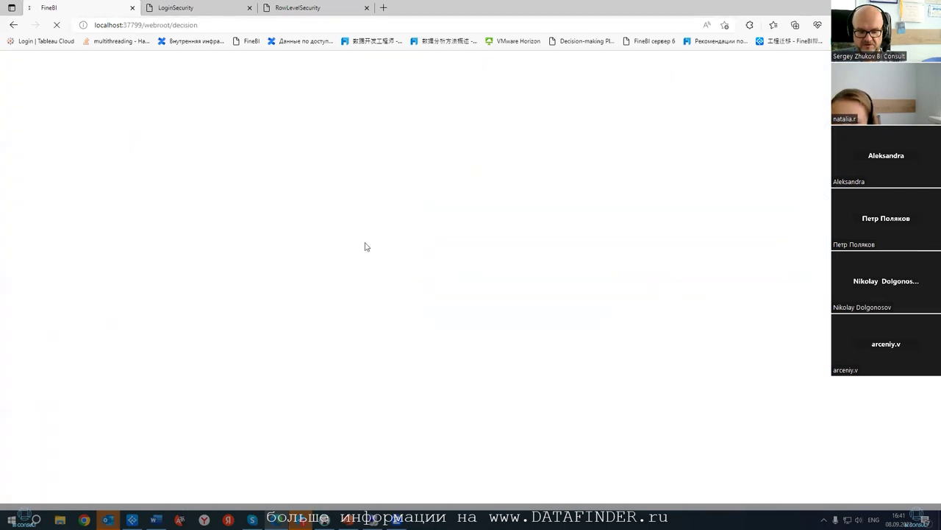
click(12, 175)
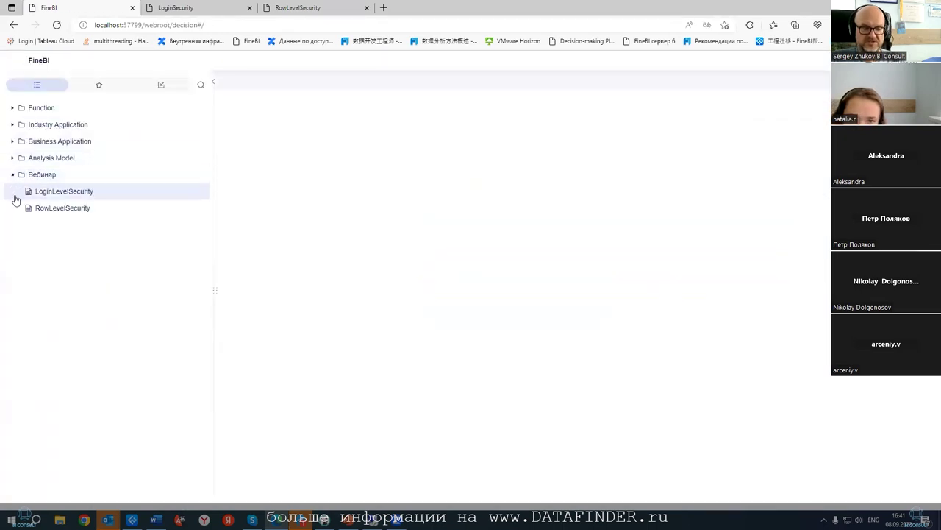
click(51, 191)
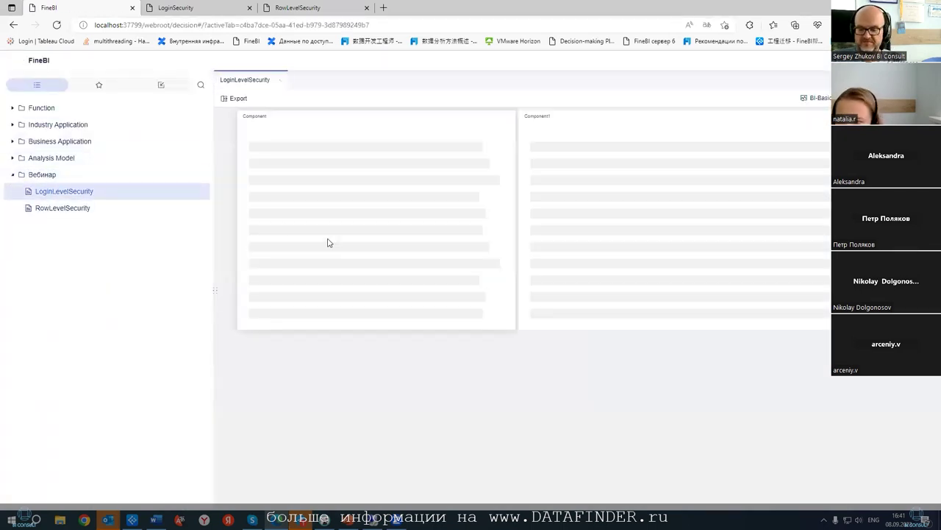
- Sign back in with the saved administrator account
mouse_move(278, 94)
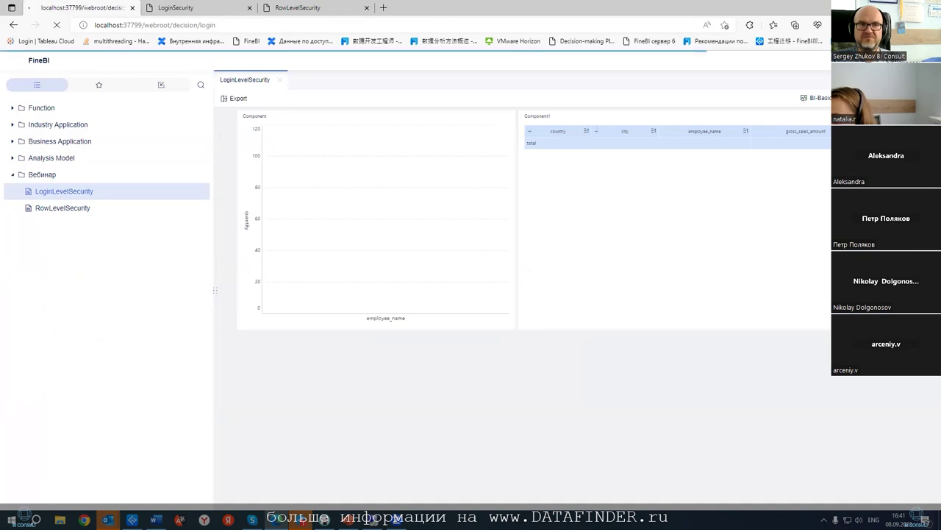
click(587, 222)
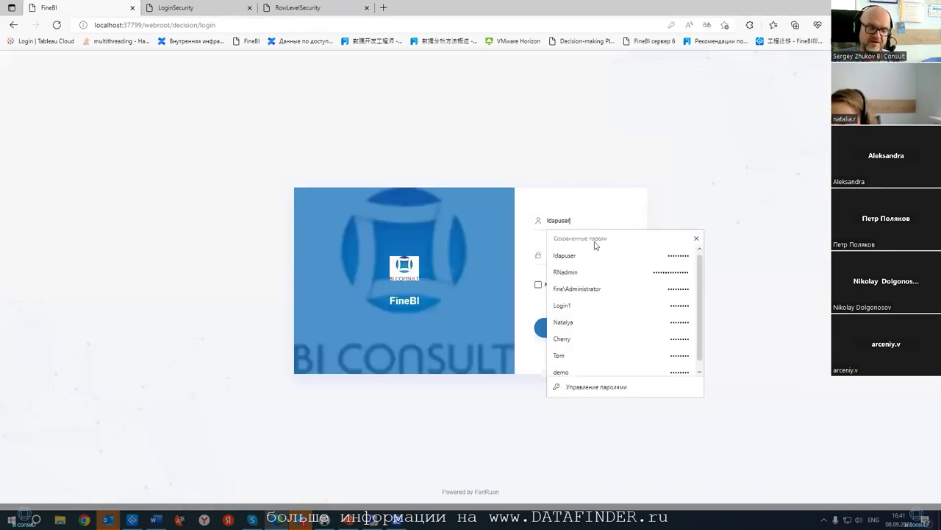
click(585, 271)
click(578, 332)
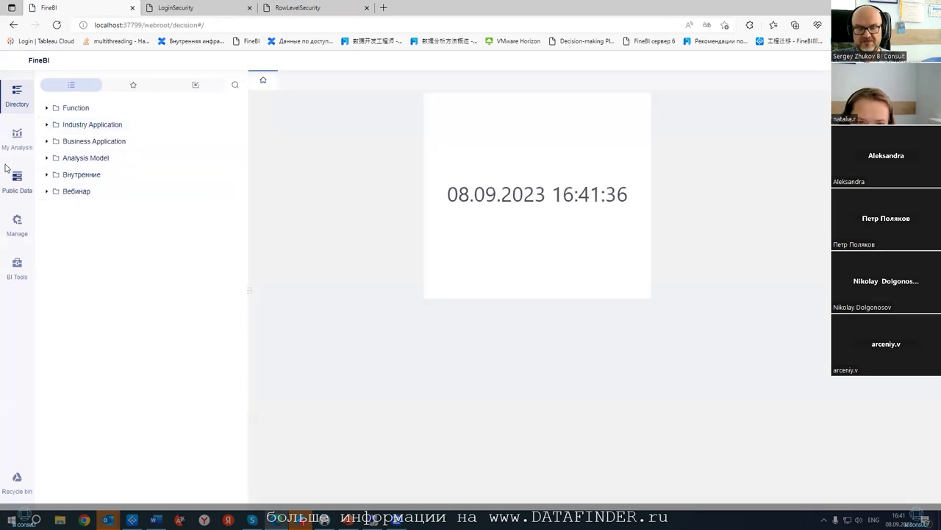
- Open Manage > Permission and select the LDAP test user under user final authority
click(17, 222)
click(75, 118)
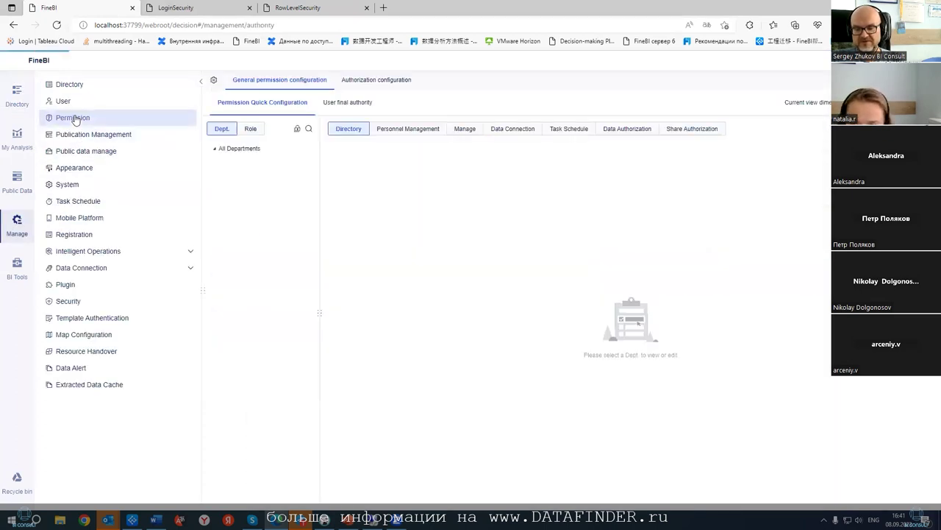
click(250, 129)
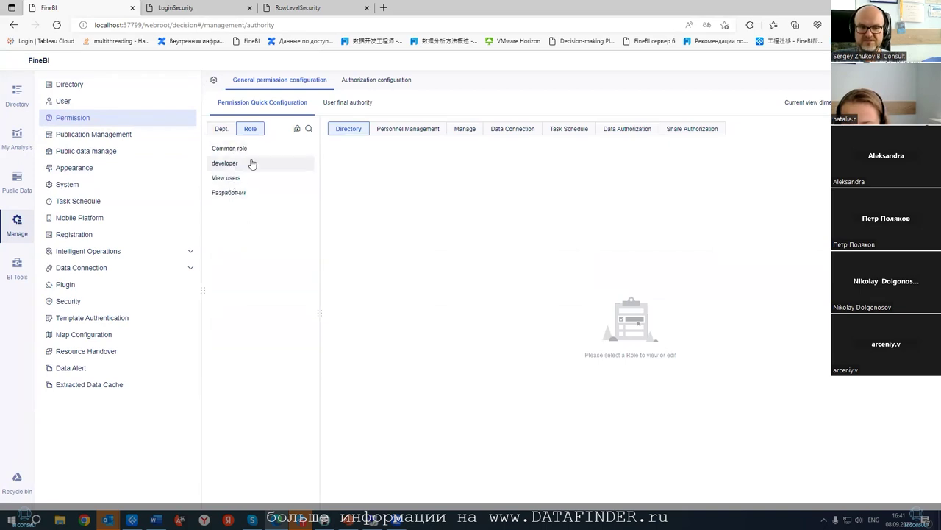
click(344, 104)
click(243, 163)
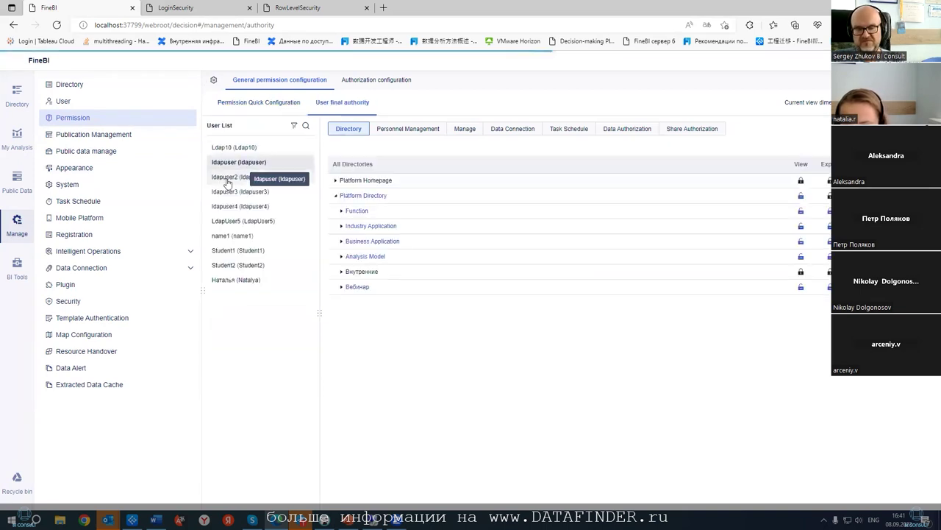
- Expand ldapuser's data authorization to Postgres > Sales tables, then reopen the Вебинар directory folder
click(627, 130)
click(337, 250)
click(342, 280)
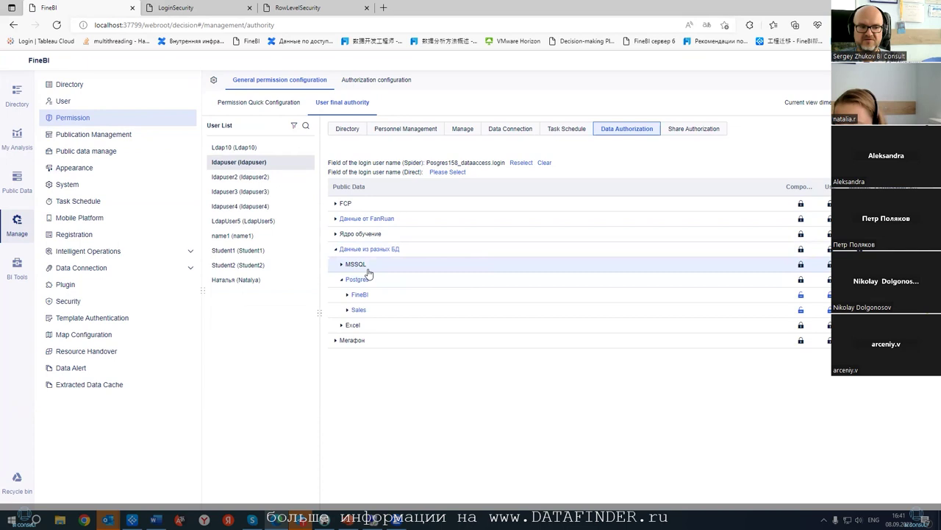
click(364, 309)
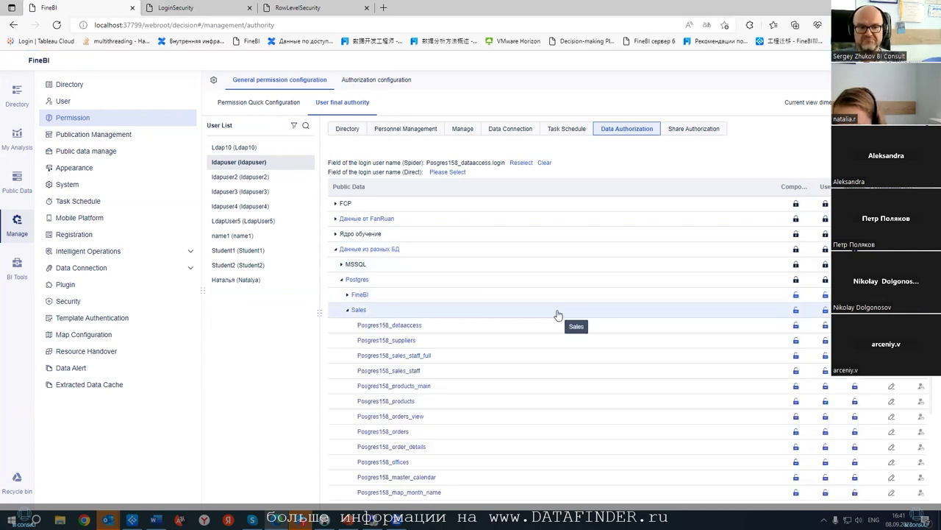
click(24, 89)
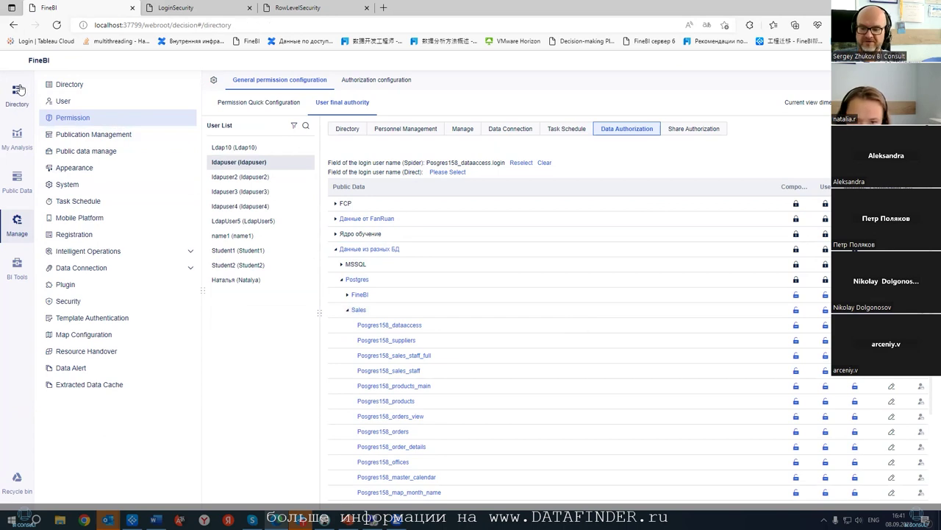
click(48, 190)
- View LoginLevelSecurity's full data, close the LoginSecurity browser tab, and reopen Manage > Permission
click(87, 211)
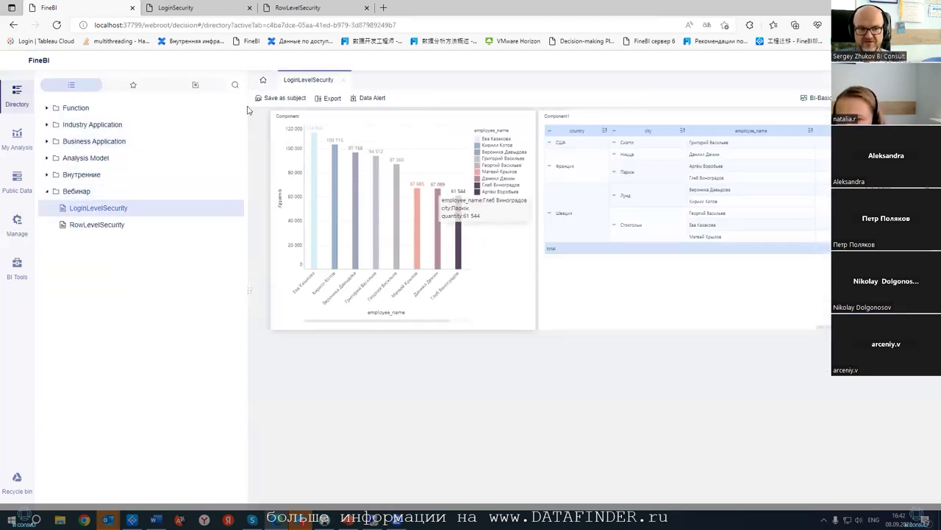
click(202, 10)
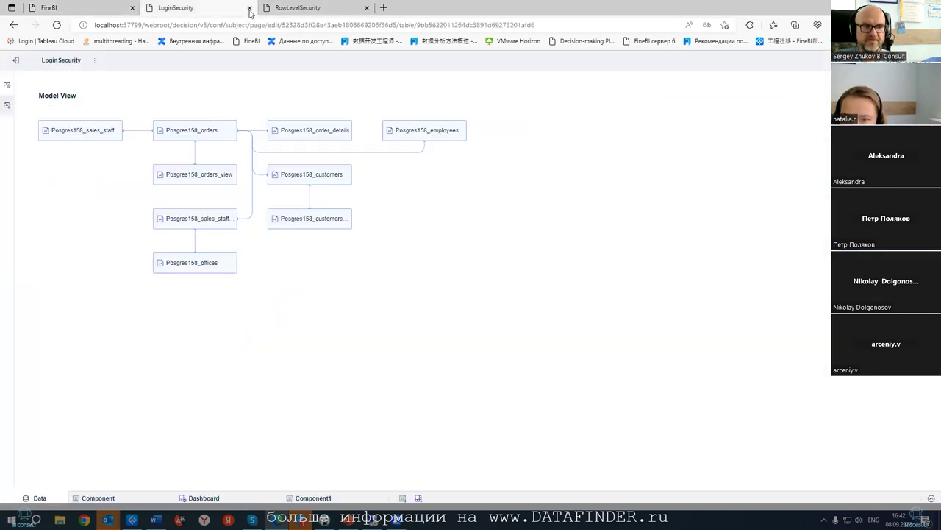
click(250, 8)
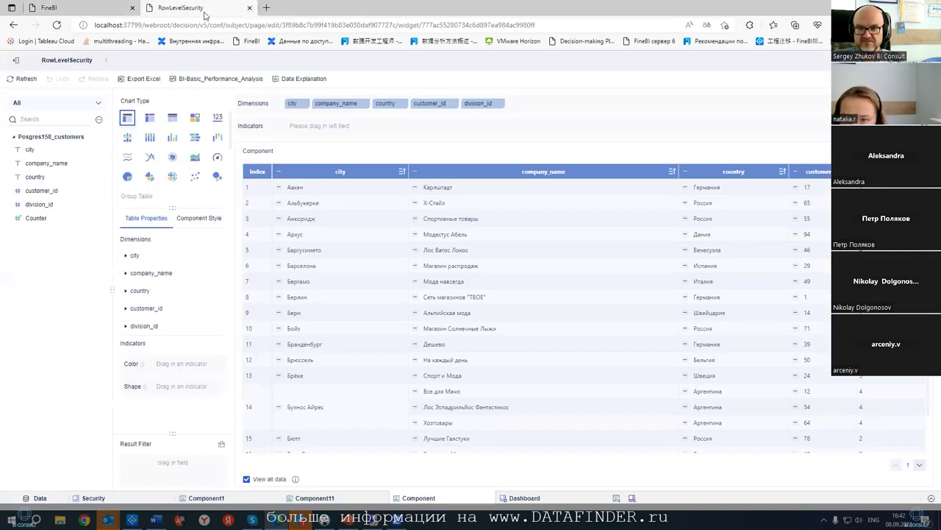
click(55, 8)
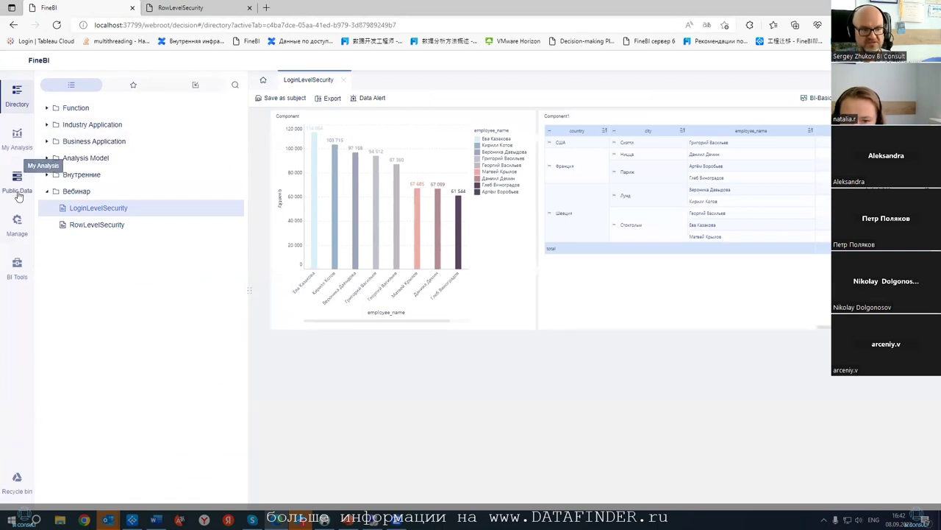
click(17, 222)
click(74, 119)
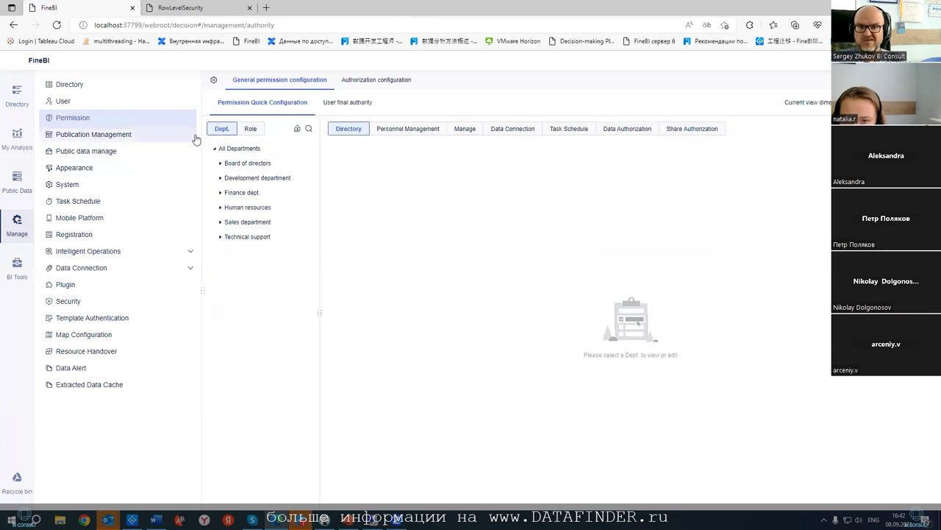
- Preview Posgres158_dataaccess and Posgres158_suppliers in Public Data's Postgres > Sales folder, then open My Analysis
click(18, 182)
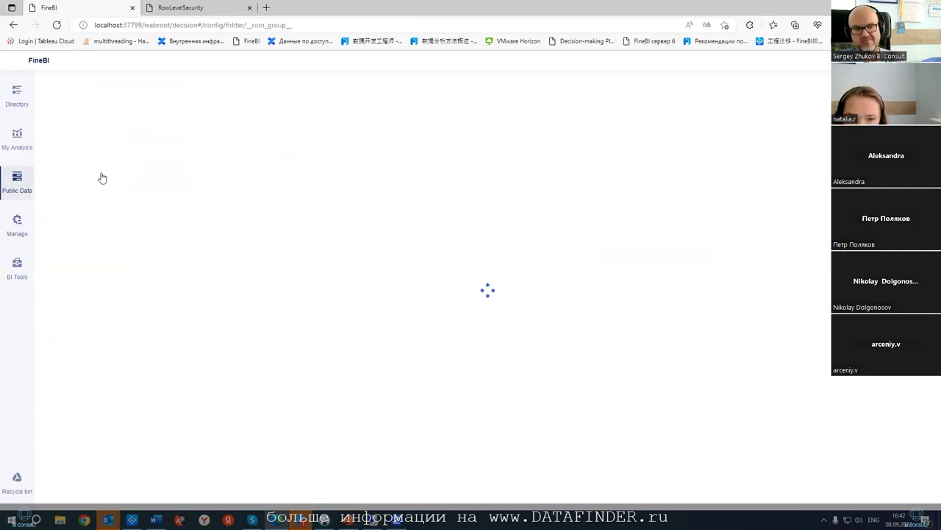
click(50, 195)
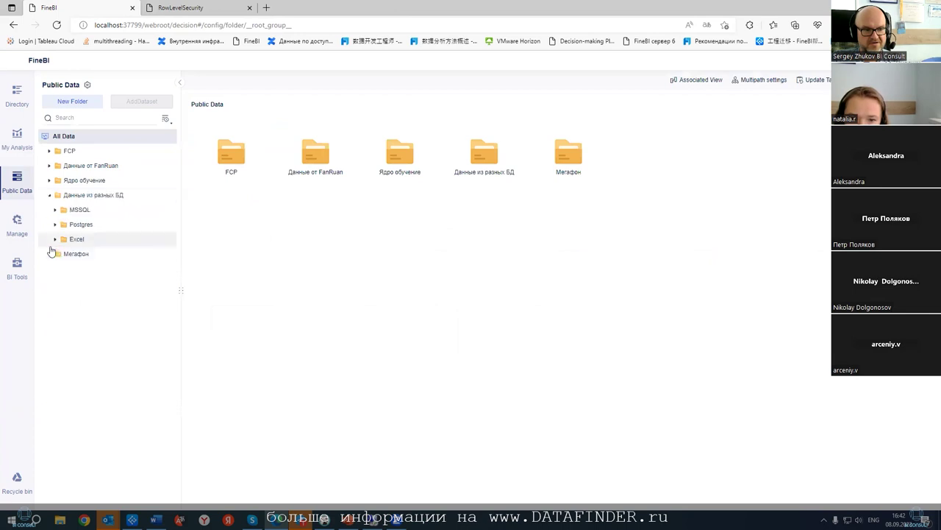
click(55, 223)
click(61, 239)
click(61, 284)
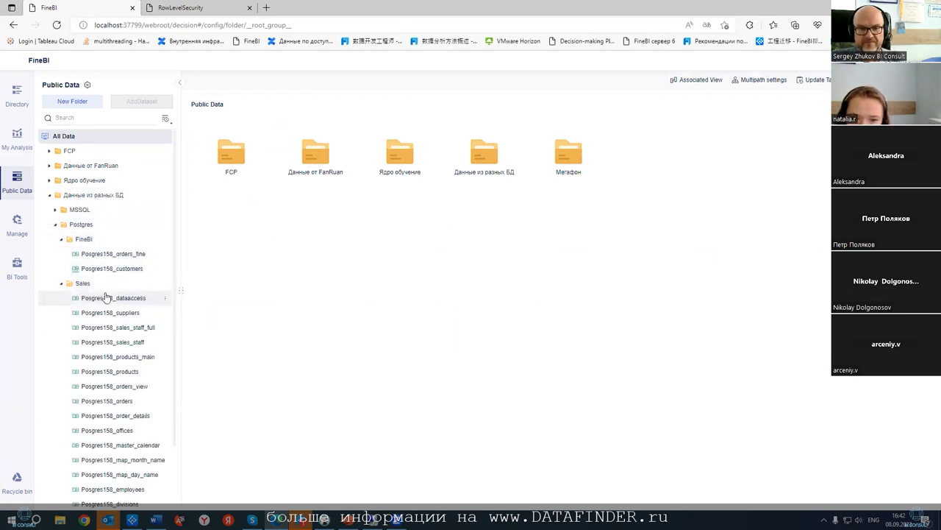
click(105, 300)
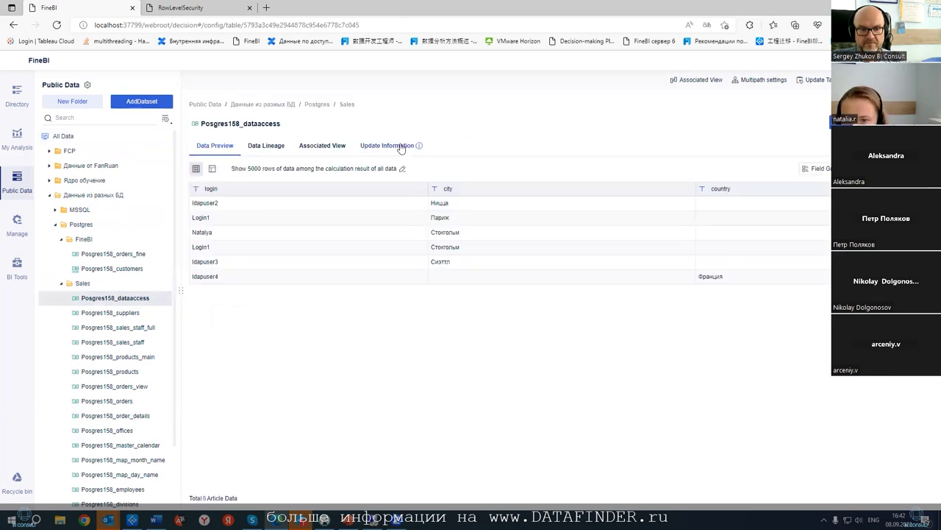
click(110, 313)
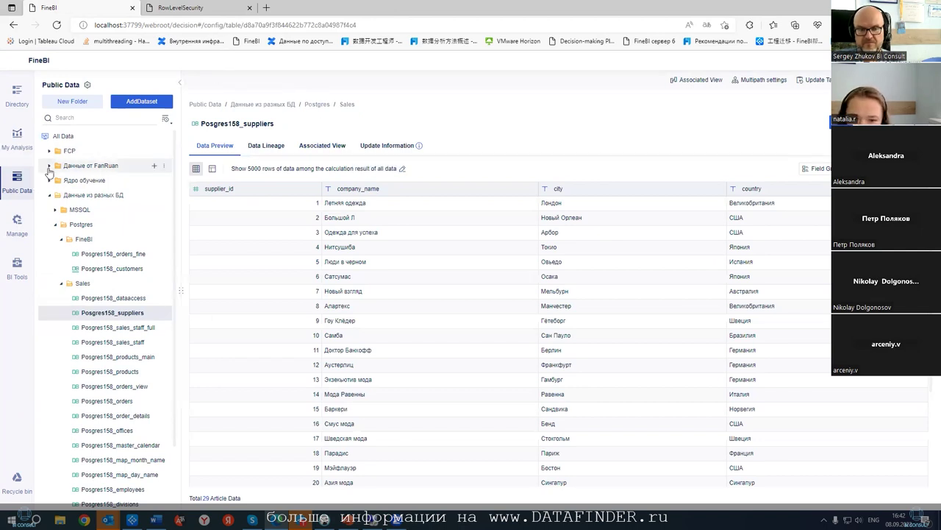
scroll(492, 207, down, 2)
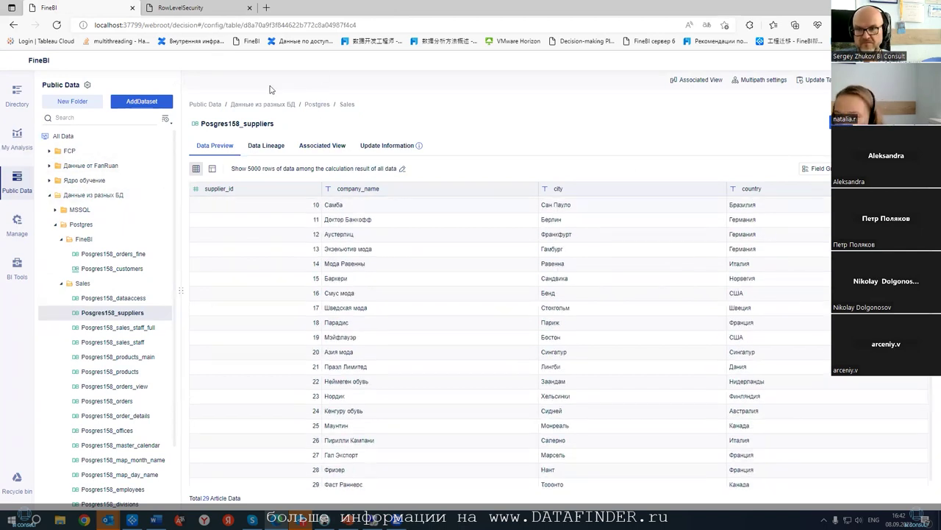
click(18, 137)
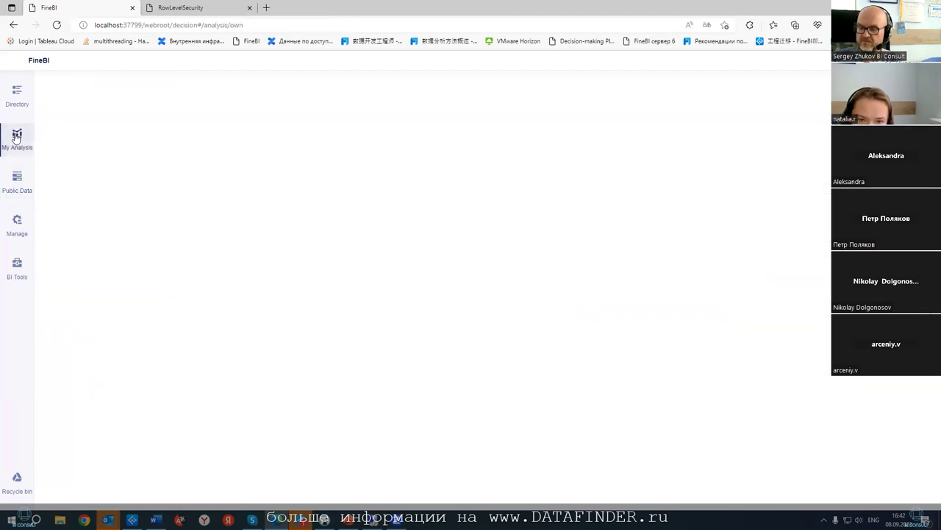
- Check ldapuser's final data authorization, then return to the Posgres158_suppliers preview in Public Data
click(17, 219)
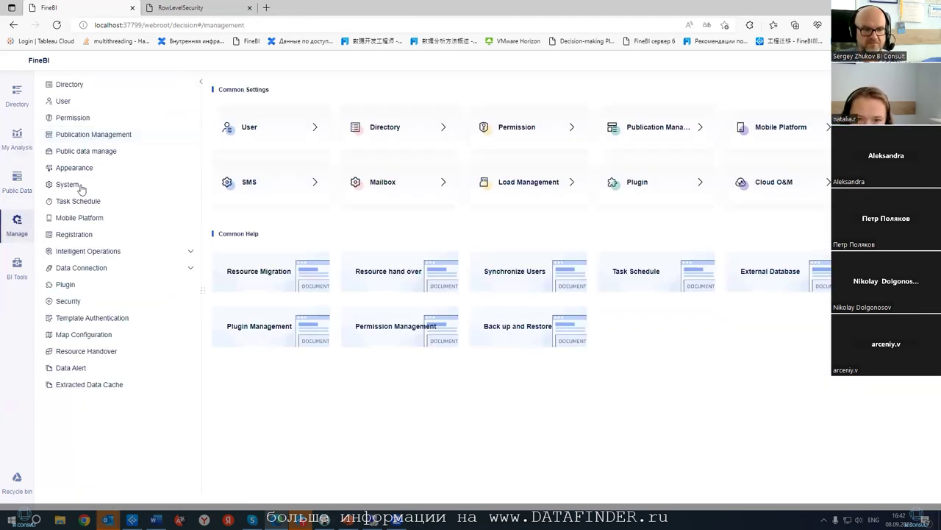
click(76, 120)
click(626, 129)
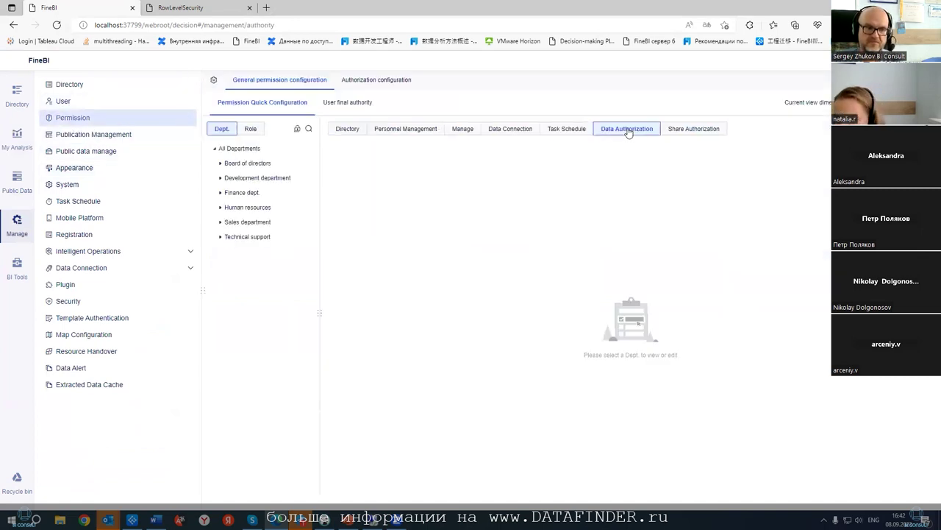
click(332, 104)
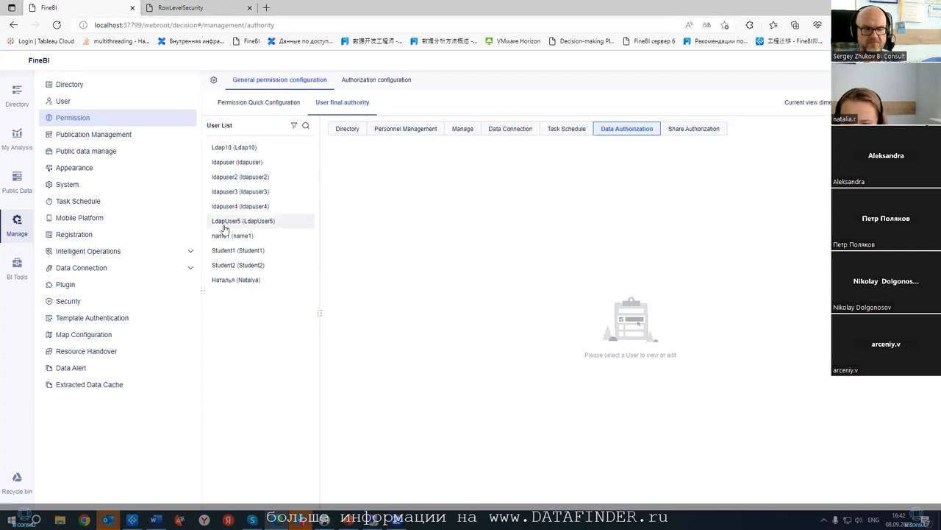
click(228, 164)
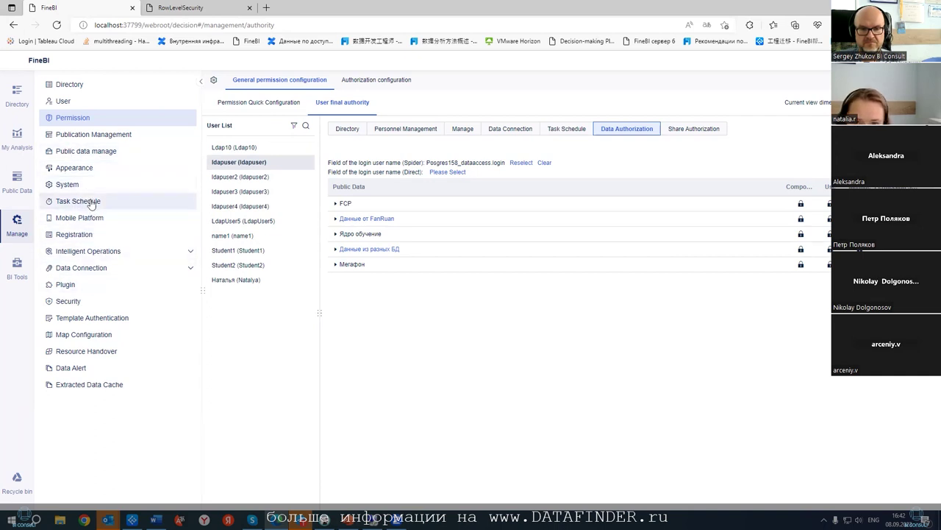
click(17, 180)
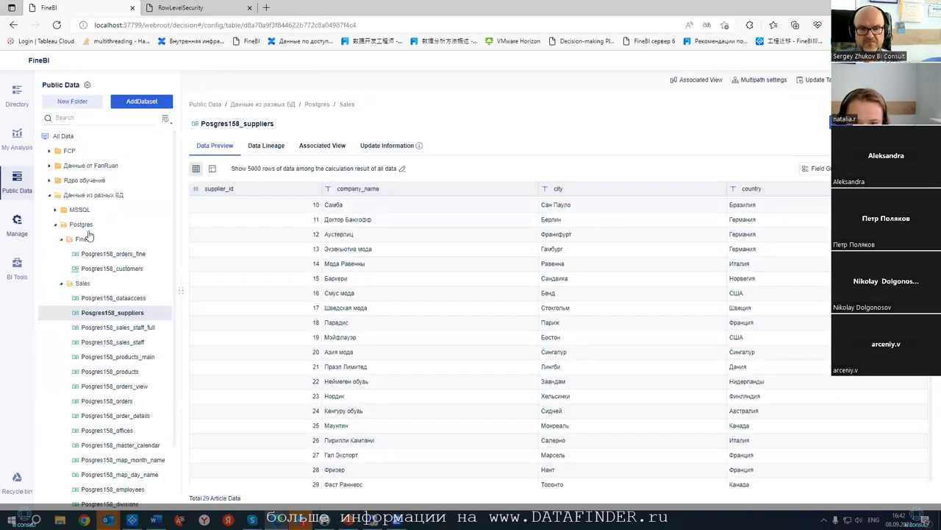
- Preview Posgres158_dataaccess, copy the second LDAP user's login, and reload to the login page
click(114, 299)
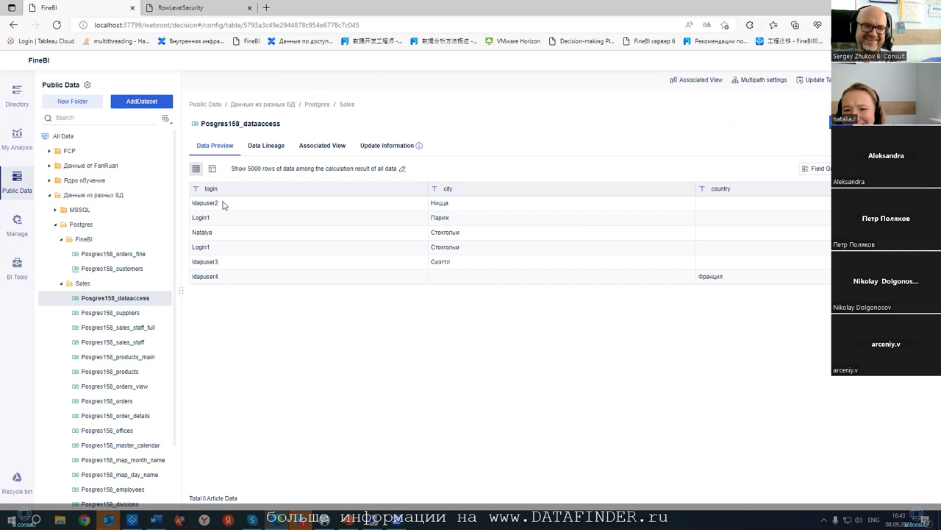
triple_click(221, 203)
click(265, 256)
drag(224, 208, 190, 208)
key(ctrl+c)
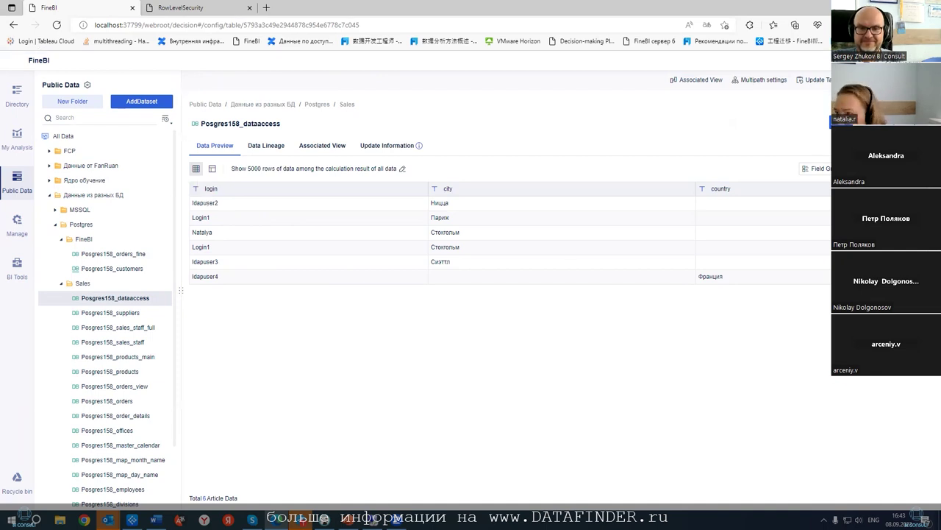
key(F5)
- Paste the LDAP test user's login and password into the sign-in fields
click(568, 218)
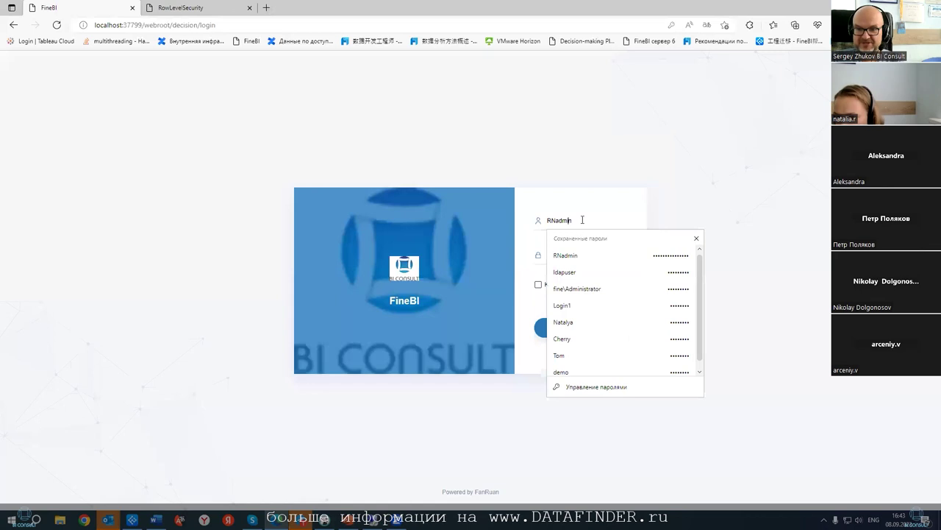
key(ctrl+v)
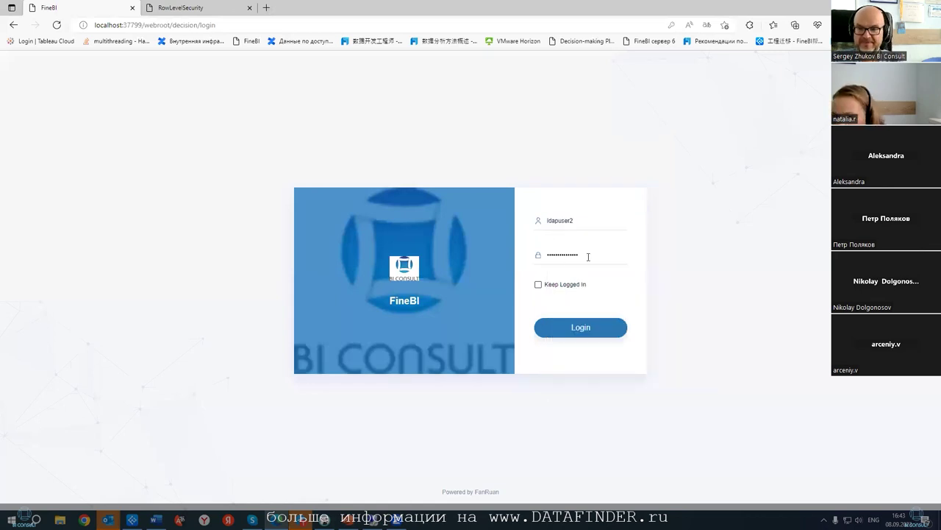
click(589, 255)
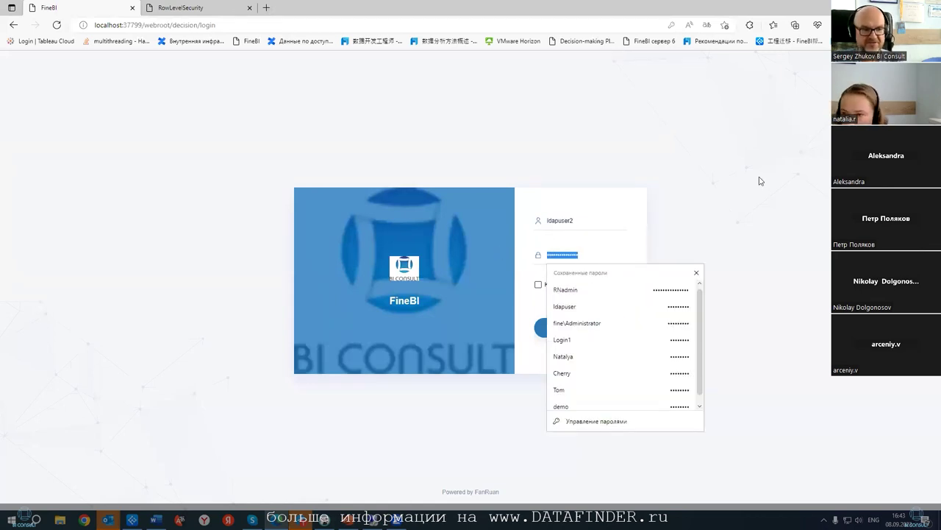
key(ctrl+v)
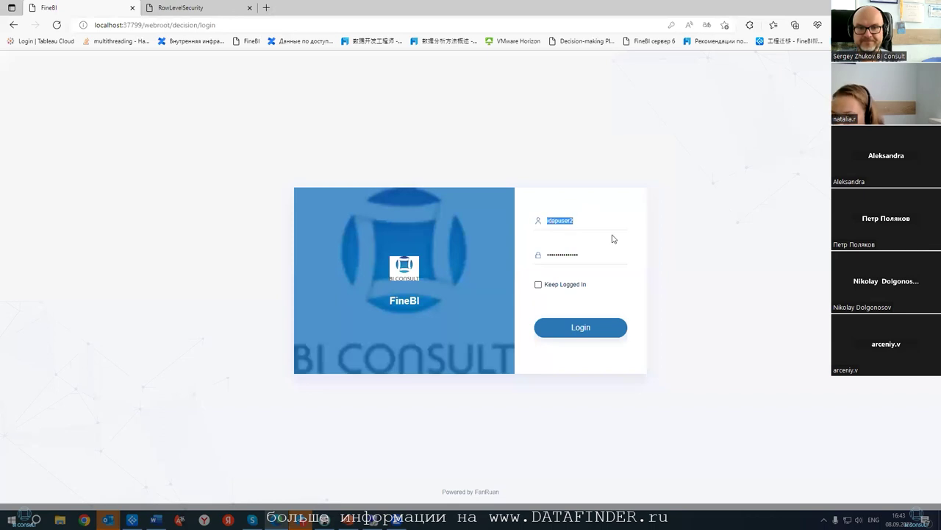
- Switch to the saved administrator login and password and sign in
key(BackSpace)
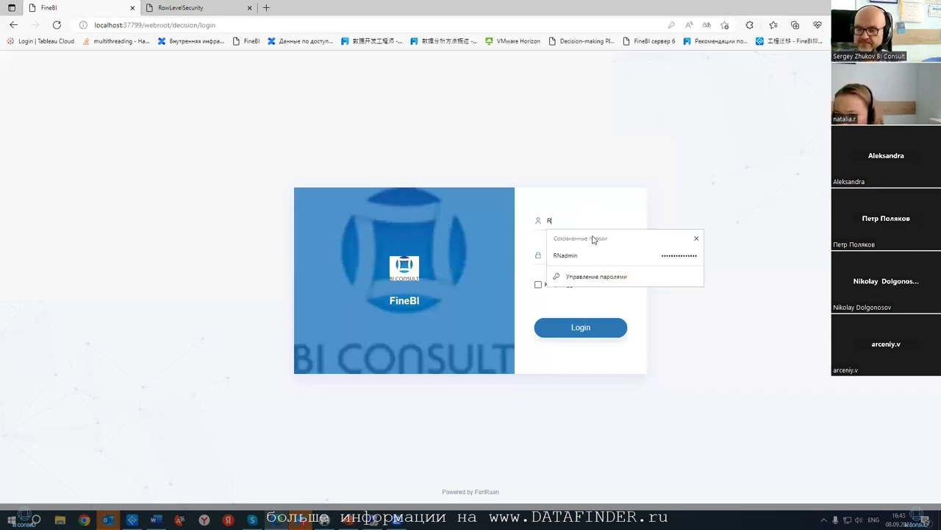
click(590, 258)
click(594, 258)
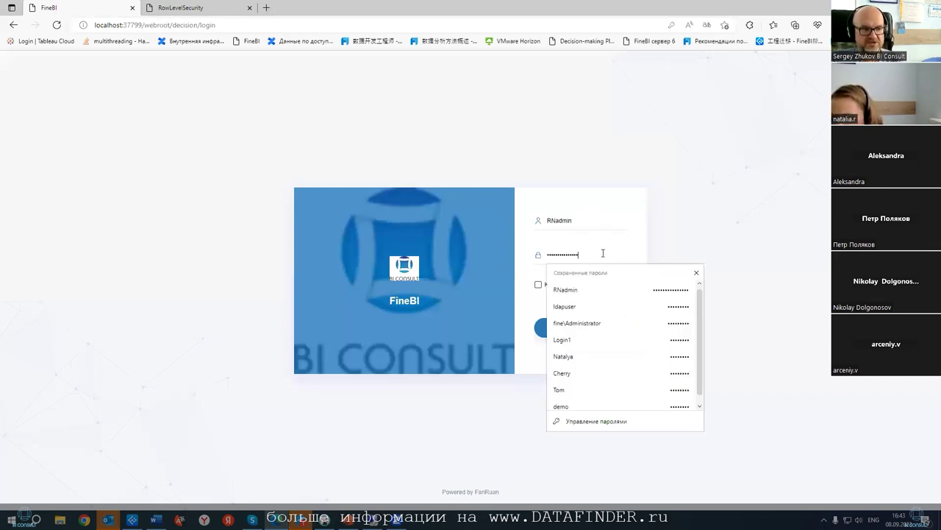
click(588, 290)
click(567, 328)
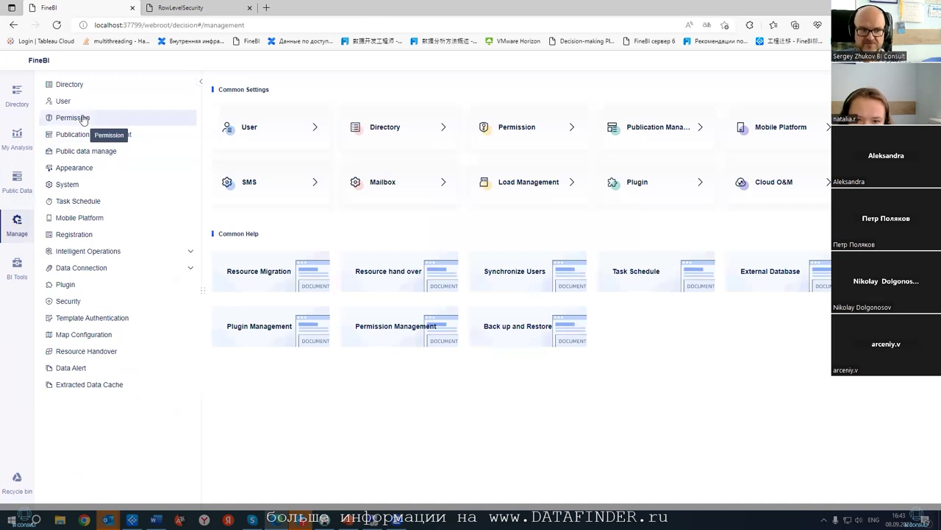
- Check the second LDAP user's final directory permissions, then open the full platform user list
click(83, 119)
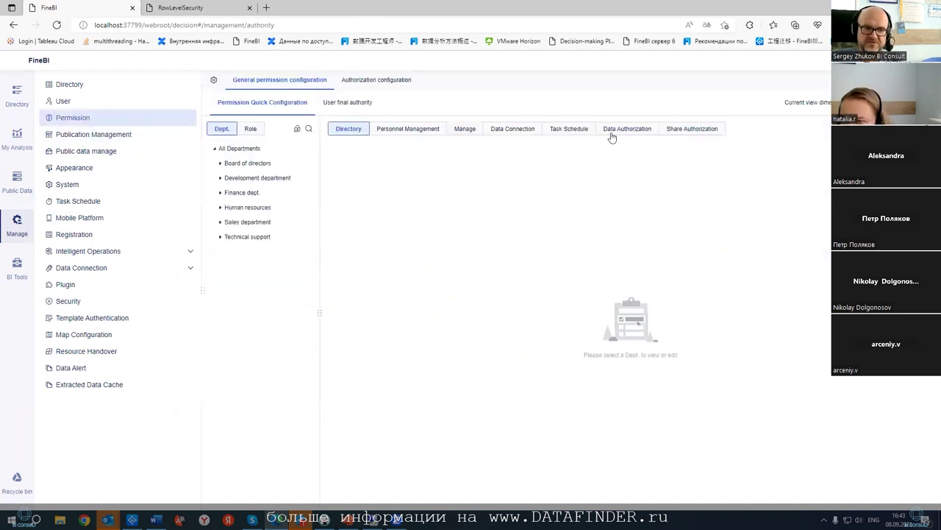
click(338, 104)
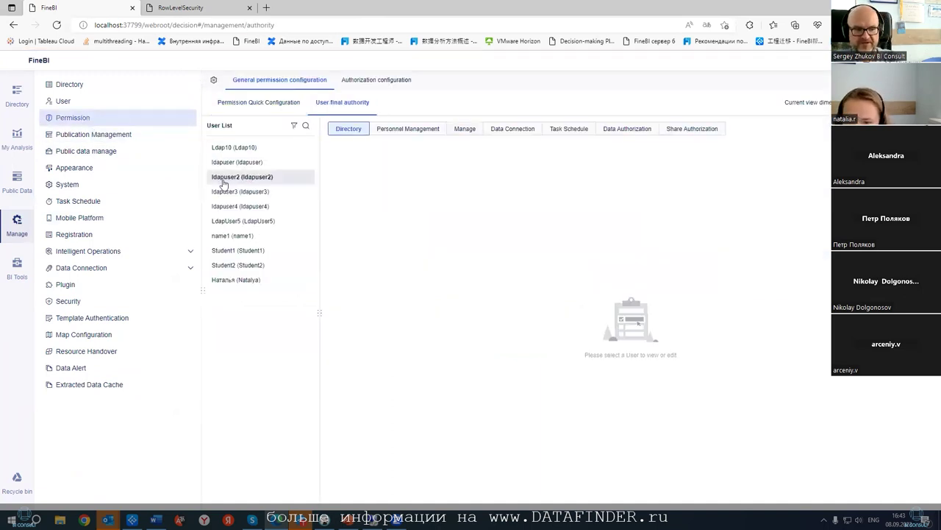
click(228, 177)
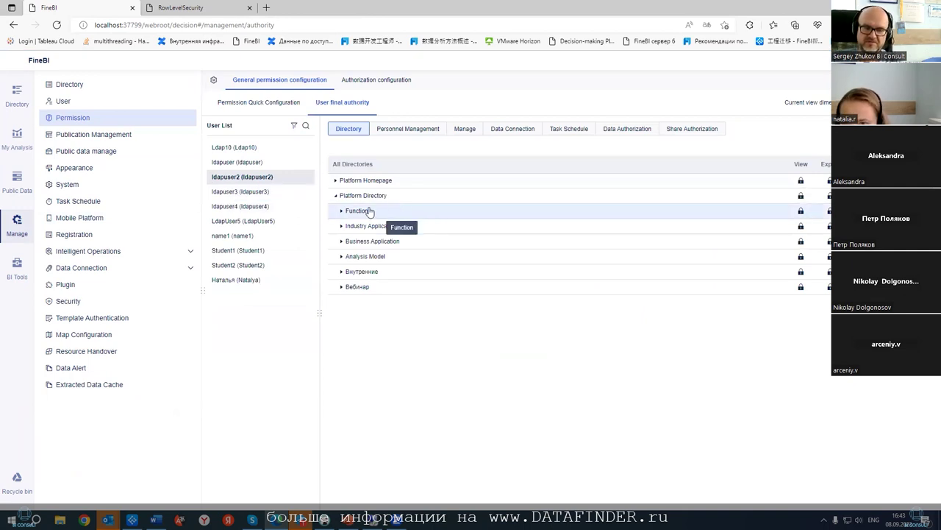
click(63, 101)
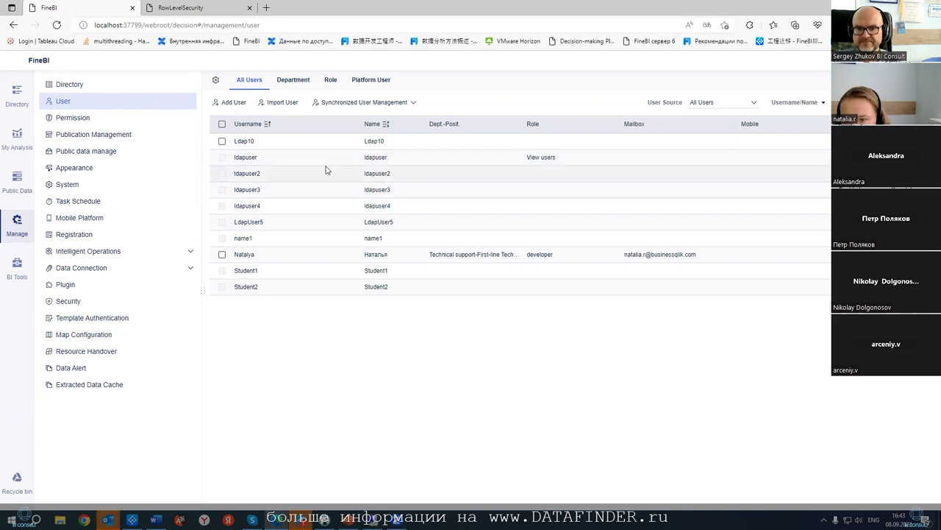
- Review the All Users rows and the User Source options, leaving every user unchanged
click(223, 141)
click(222, 254)
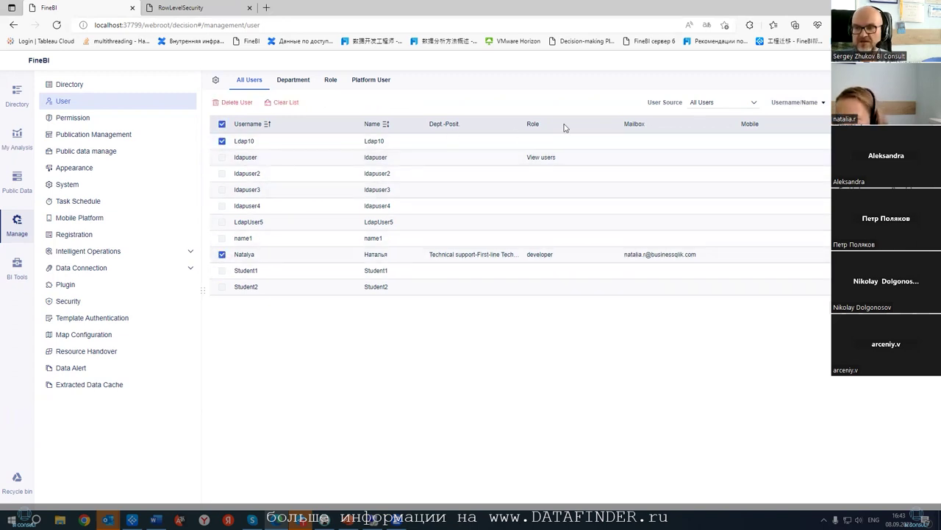
click(743, 103)
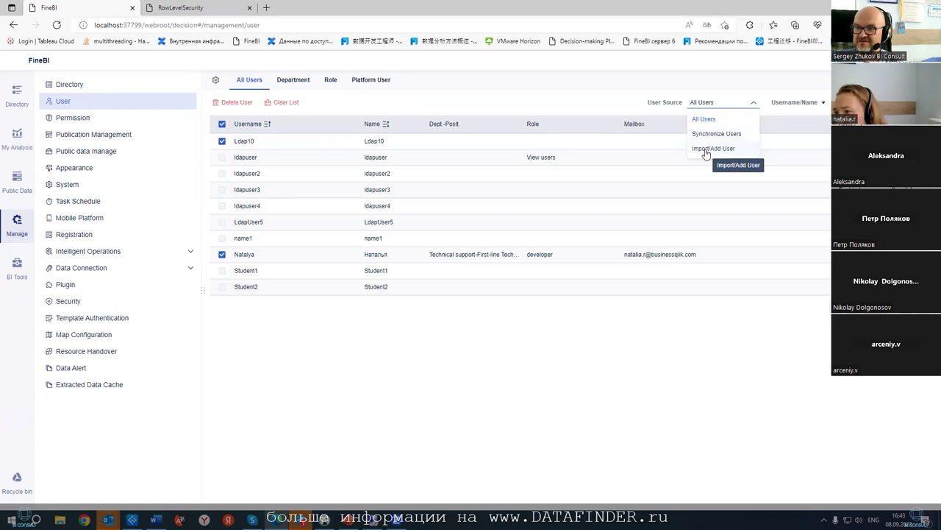
click(503, 81)
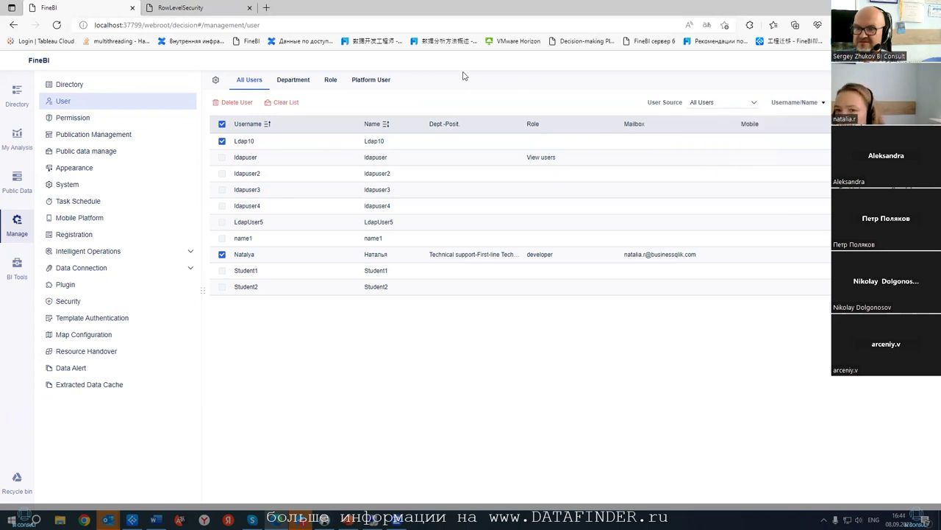
click(223, 123)
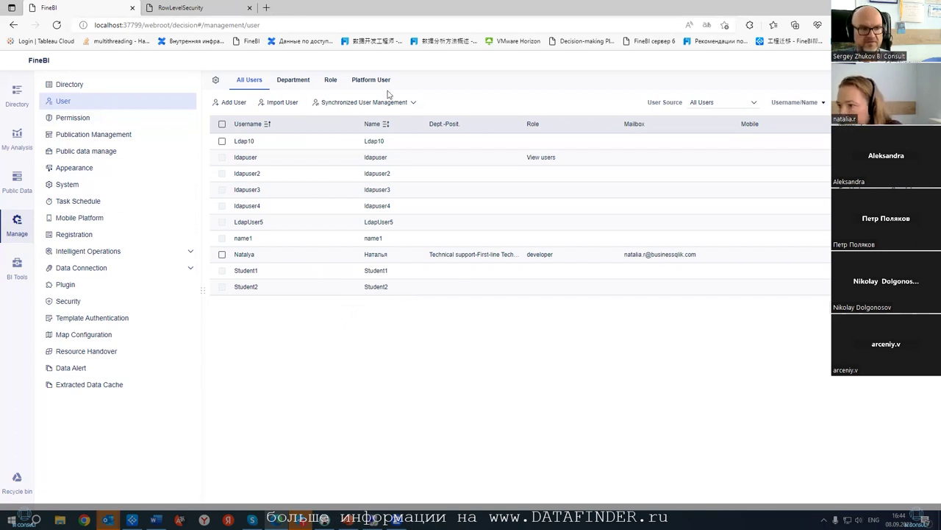
click(704, 103)
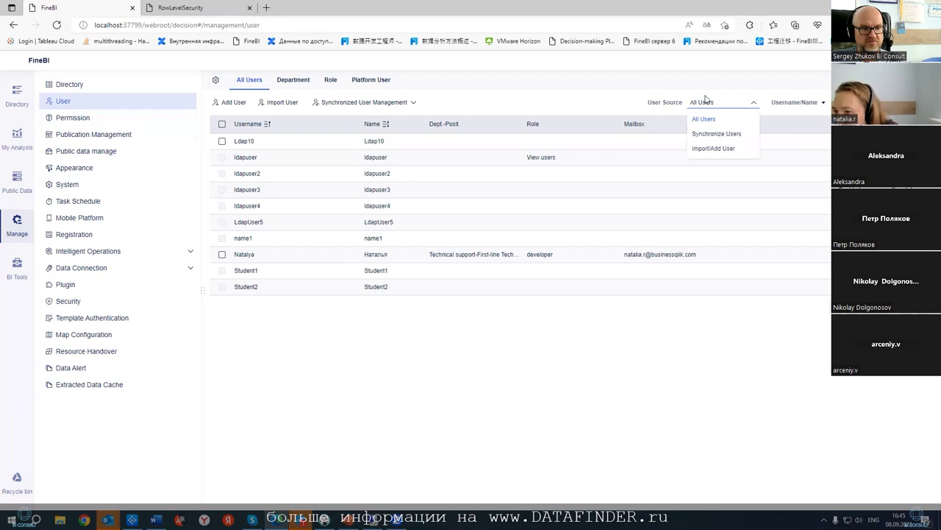
click(505, 75)
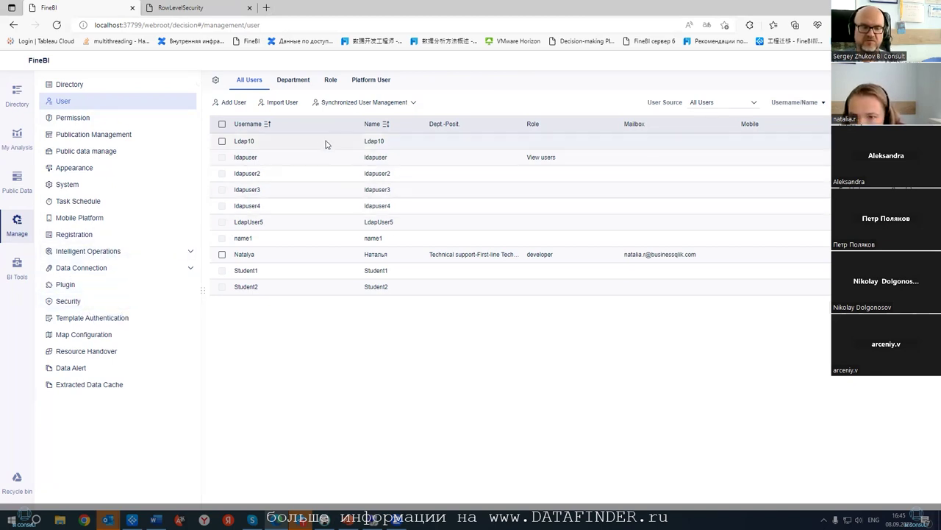
- In Data Authorization, grant the second LDAP test user permission on all Postgres Sales tables
click(79, 119)
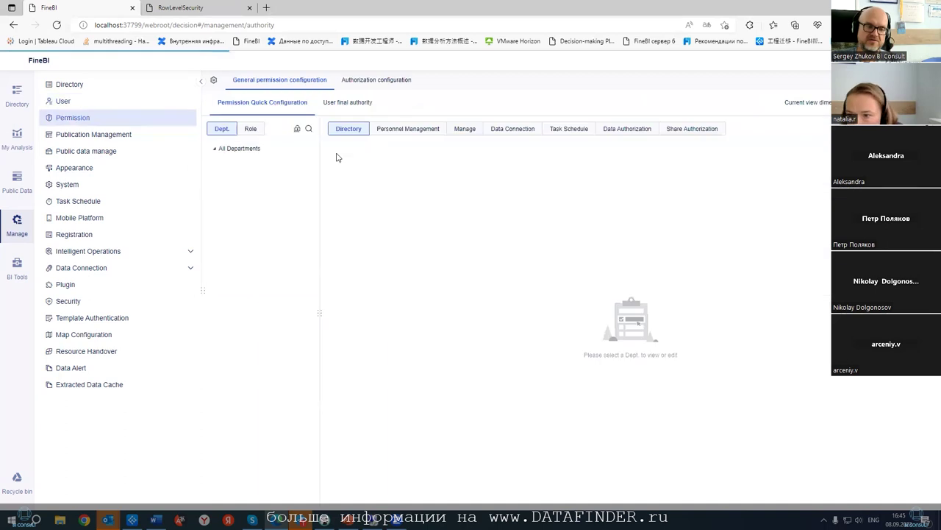
click(627, 135)
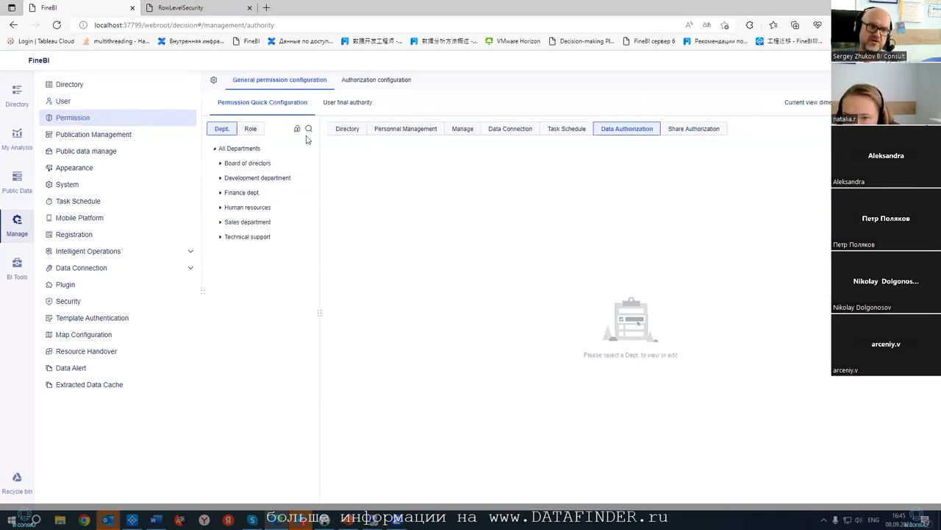
click(336, 103)
click(239, 178)
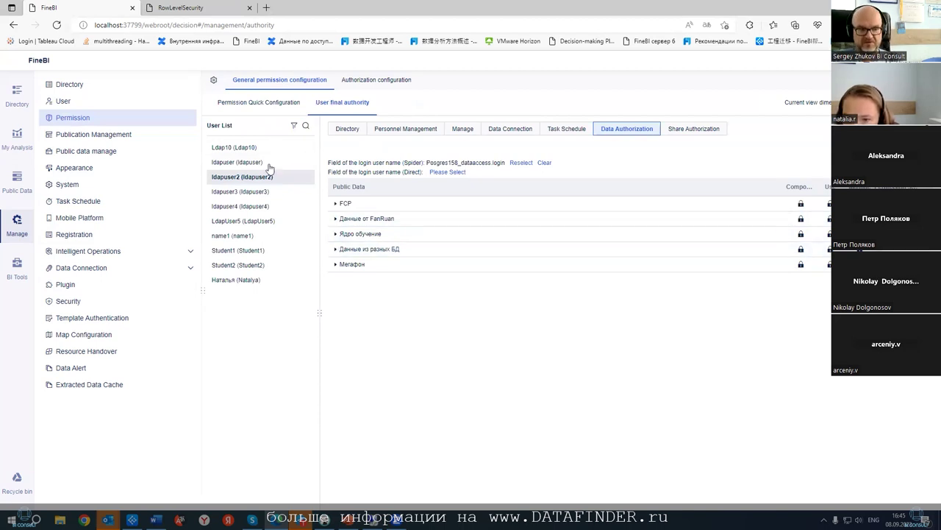
click(337, 250)
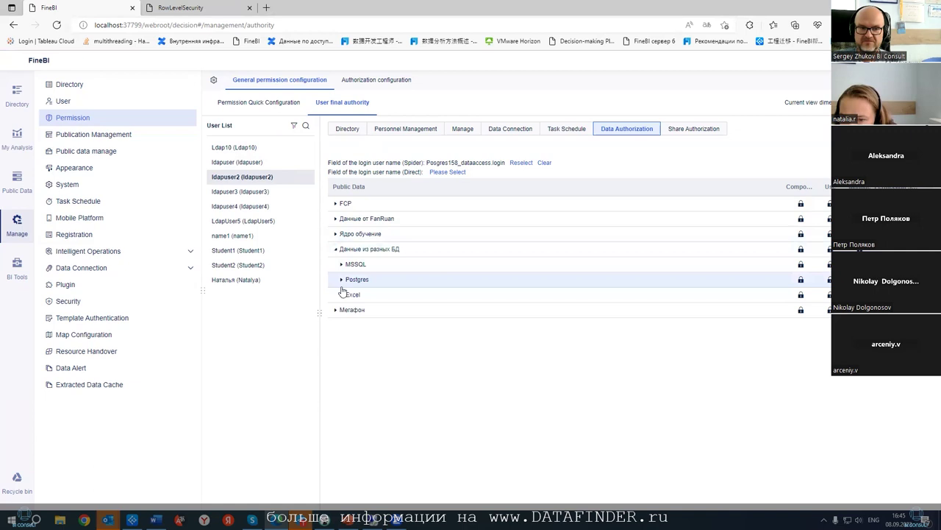
click(342, 280)
click(349, 311)
scroll(554, 334, down, 3)
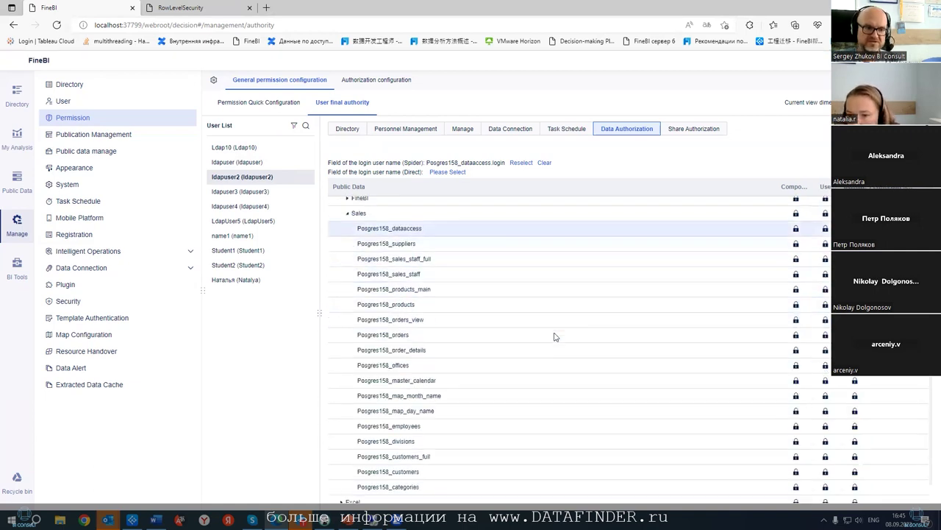
click(801, 215)
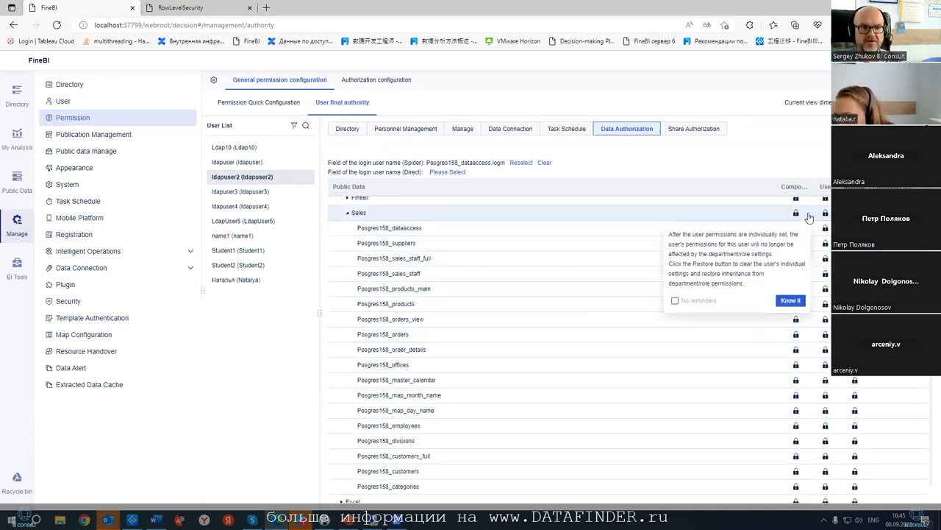
click(791, 301)
click(823, 217)
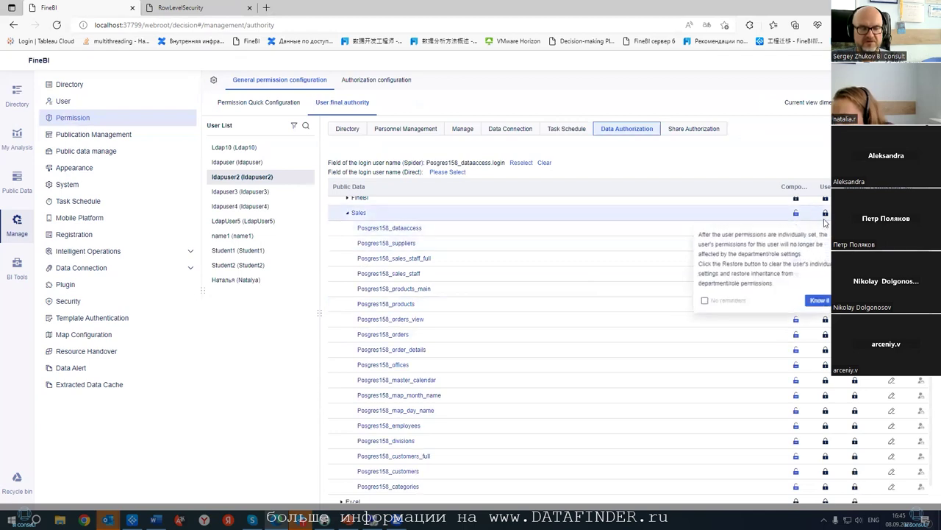
click(818, 300)
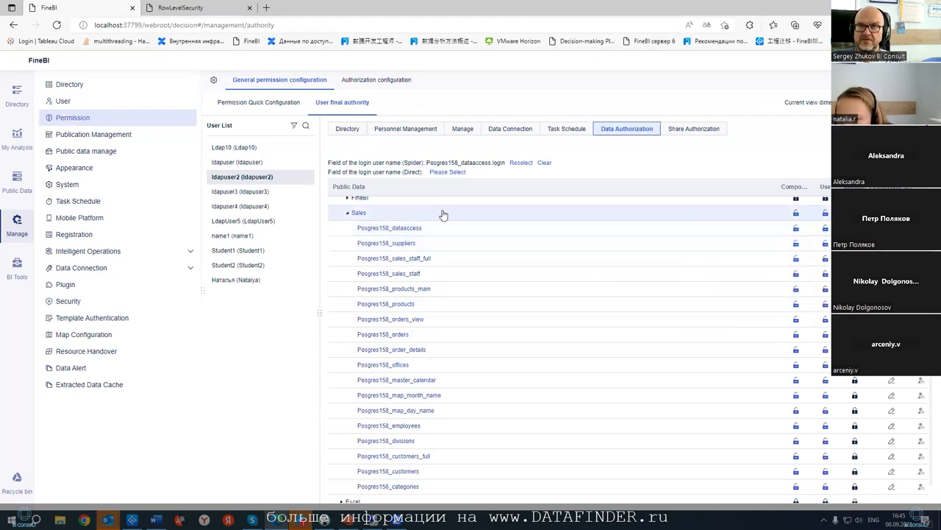
- Review the first LDAP test user's Posgres158_master_calendar row permission, then reselect the second test user
click(272, 163)
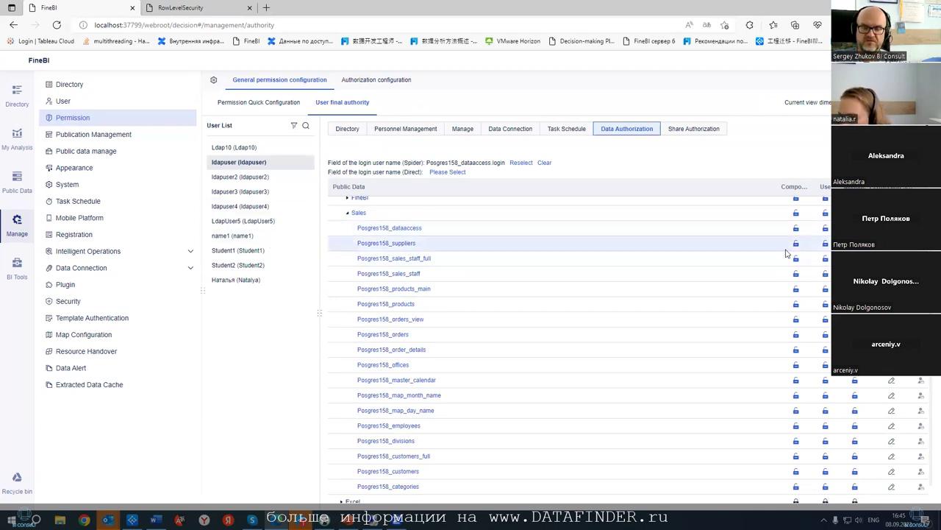
scroll(750, 298, down, 1)
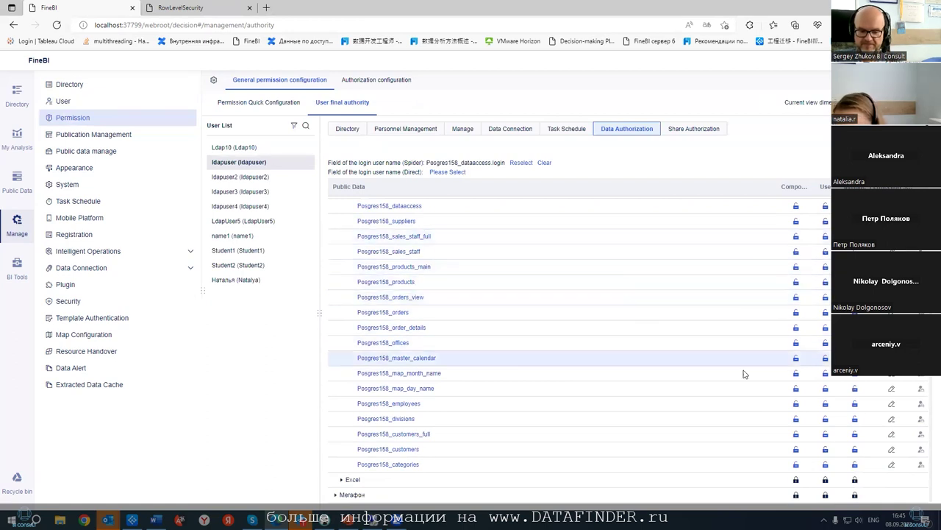
click(891, 357)
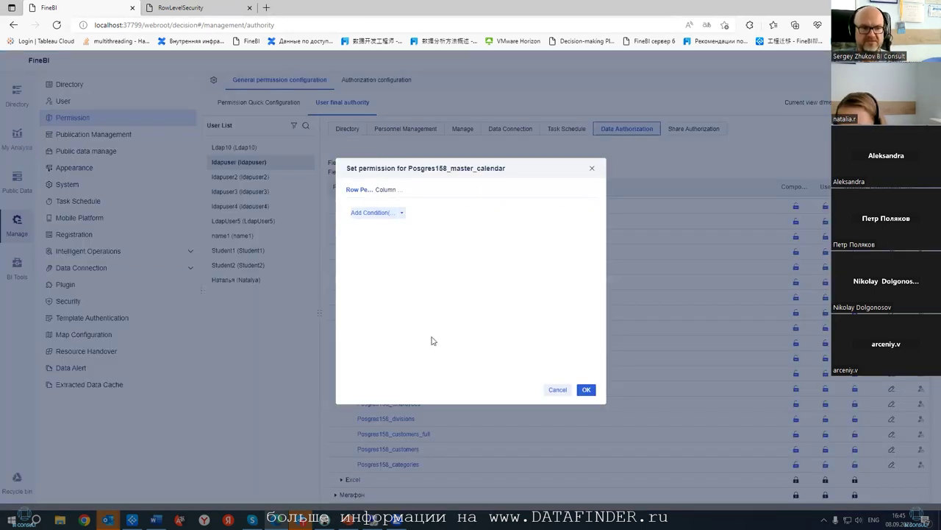
click(593, 386)
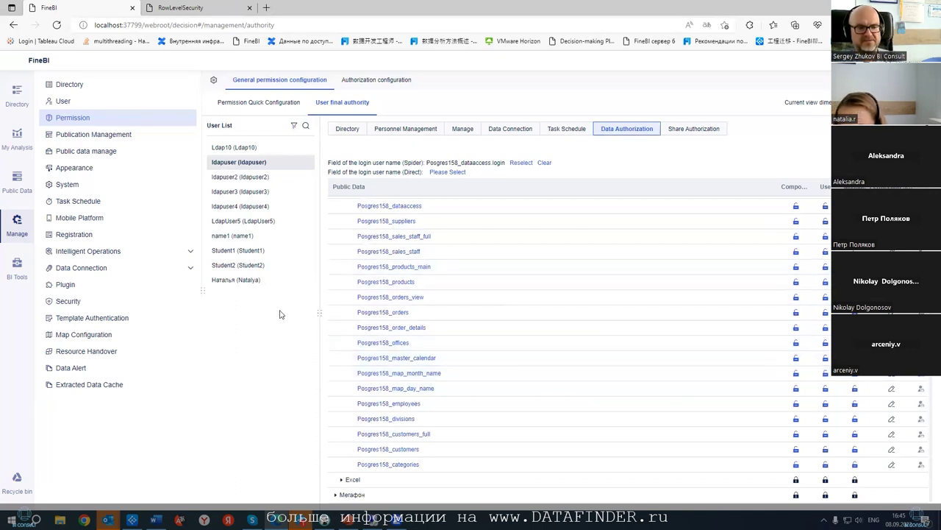
click(264, 177)
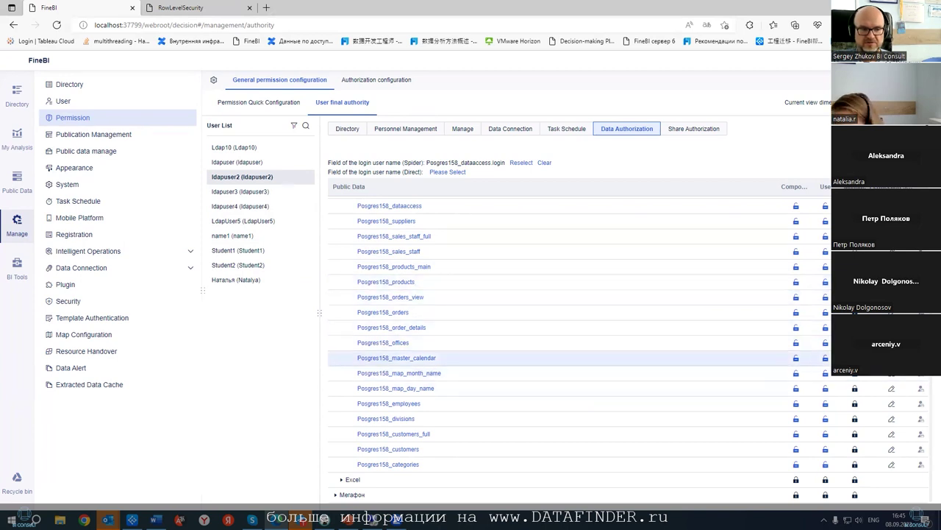
- Add a Posgres158_offices row condition: city In Login User Info Posgres158_dataaccess city
click(891, 342)
click(369, 212)
click(366, 234)
click(378, 303)
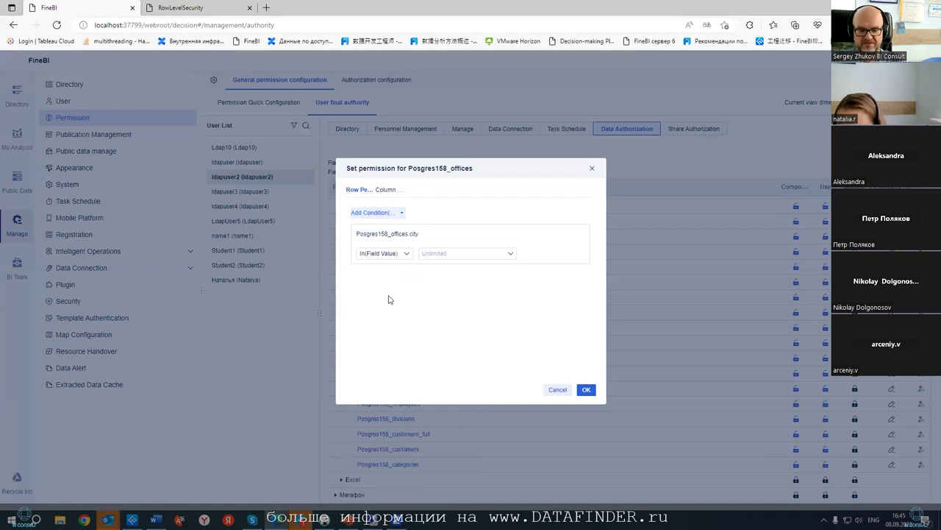
click(407, 255)
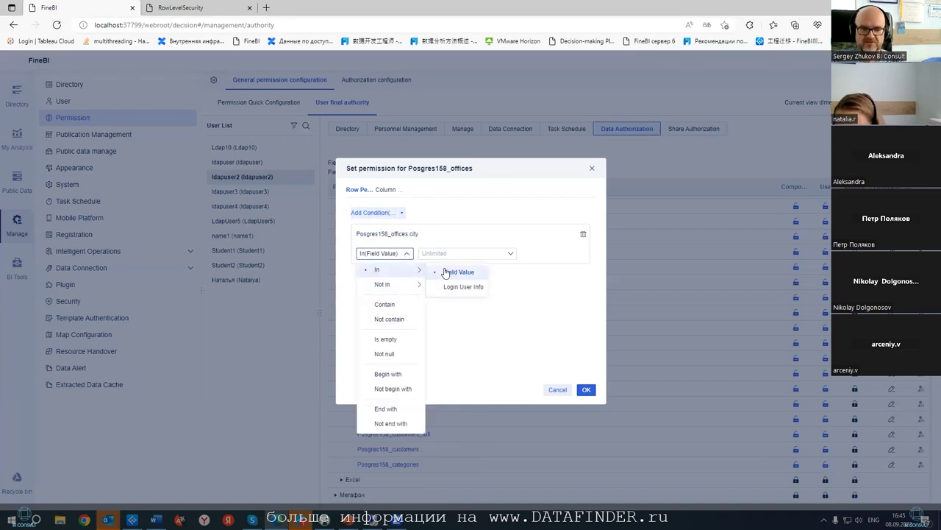
click(457, 286)
click(459, 259)
click(426, 284)
click(446, 314)
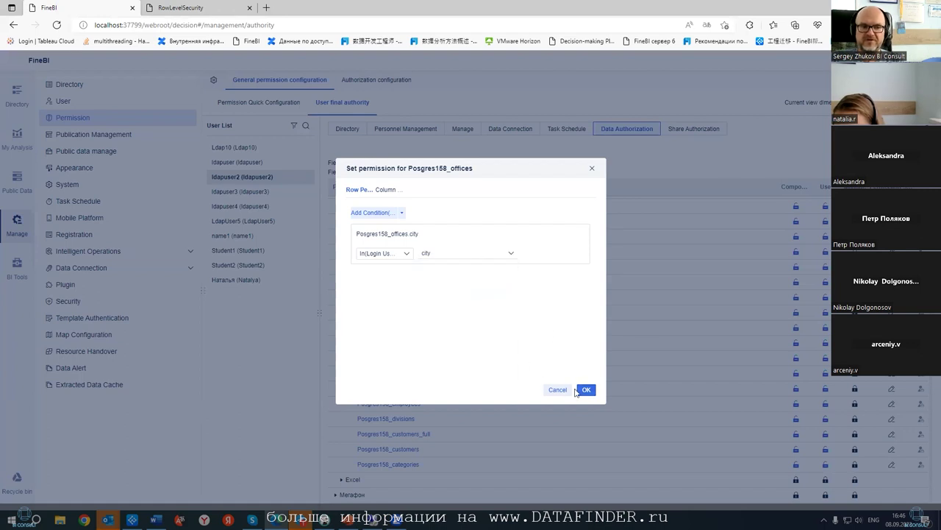
- Keep city, not login, as the matched login-user field and save the offices row permission
click(442, 259)
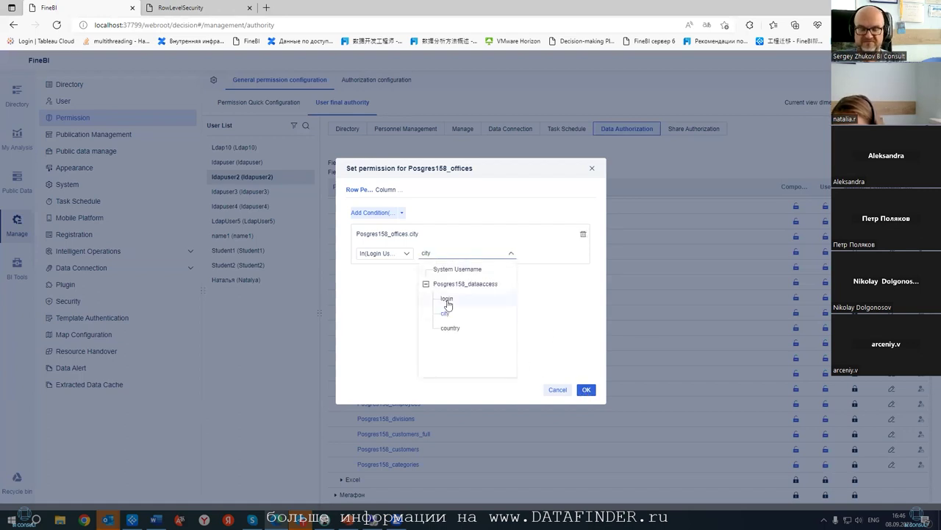
click(489, 320)
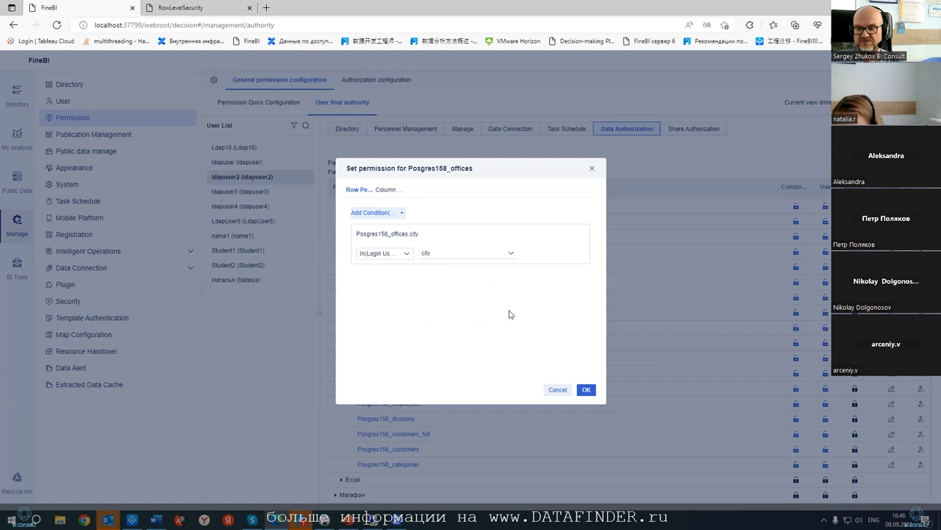
click(478, 254)
click(452, 299)
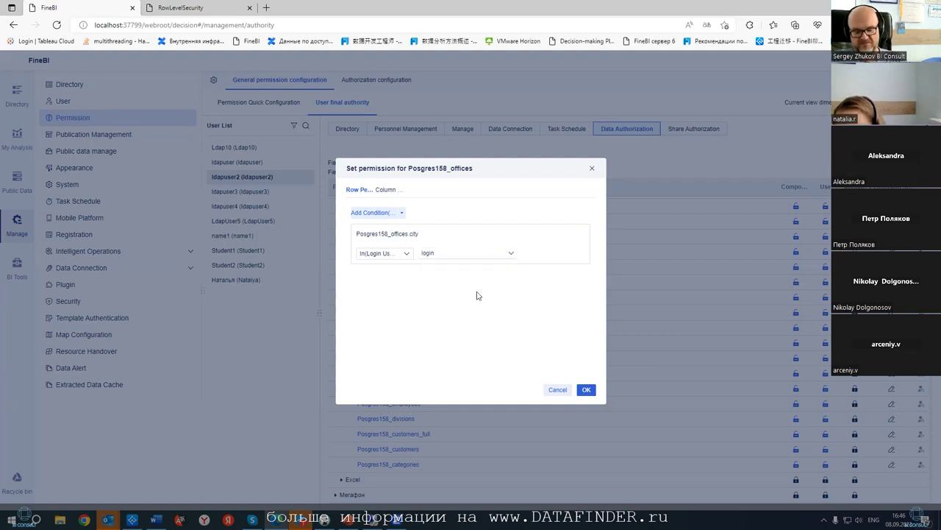
click(447, 257)
click(445, 314)
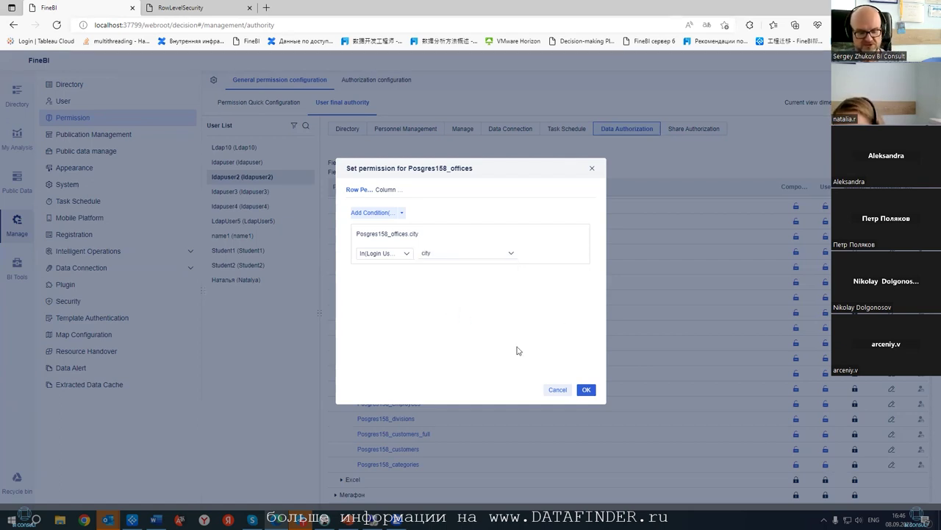
click(586, 390)
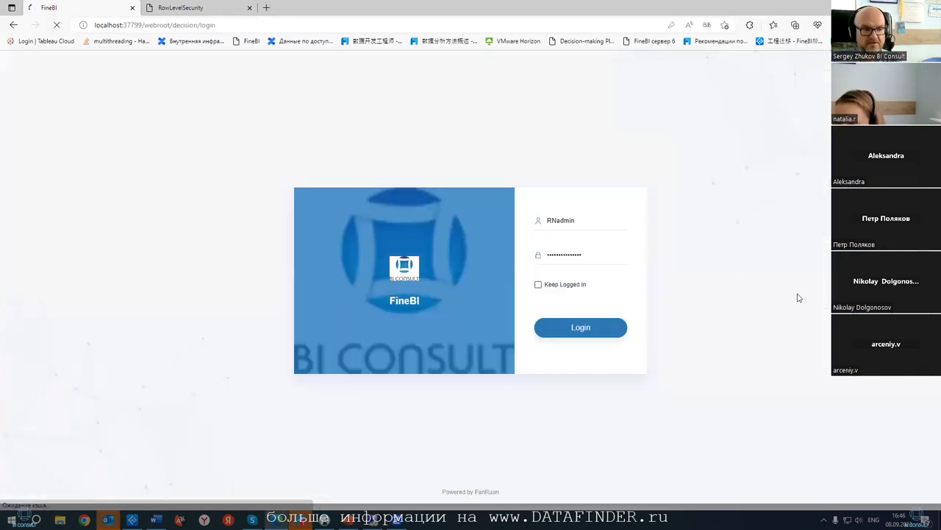
- Sign in as the second LDAP test user with the browser's saved credentials and open Public Data
click(606, 234)
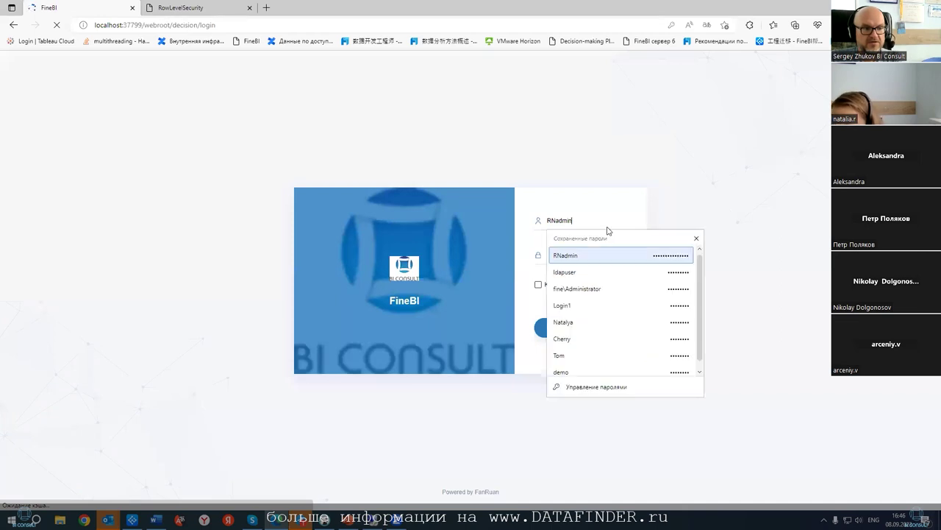
click(579, 290)
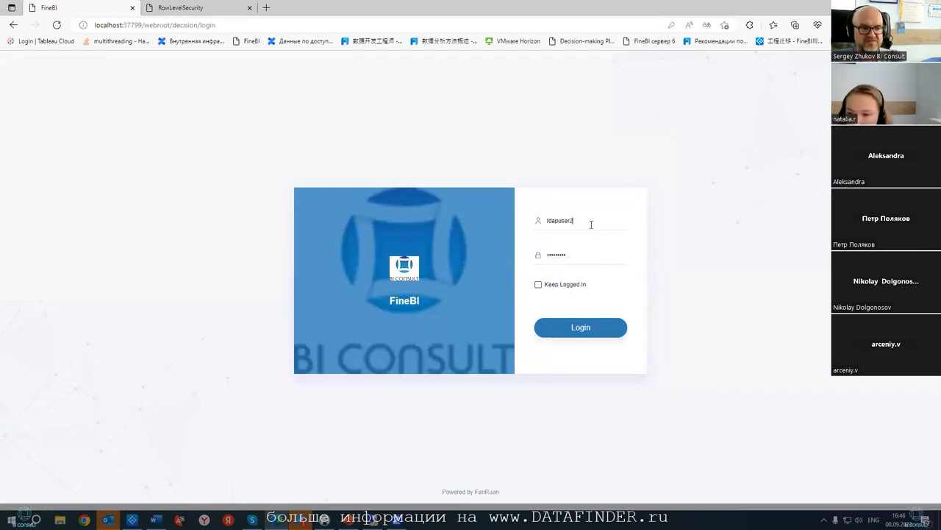
click(580, 331)
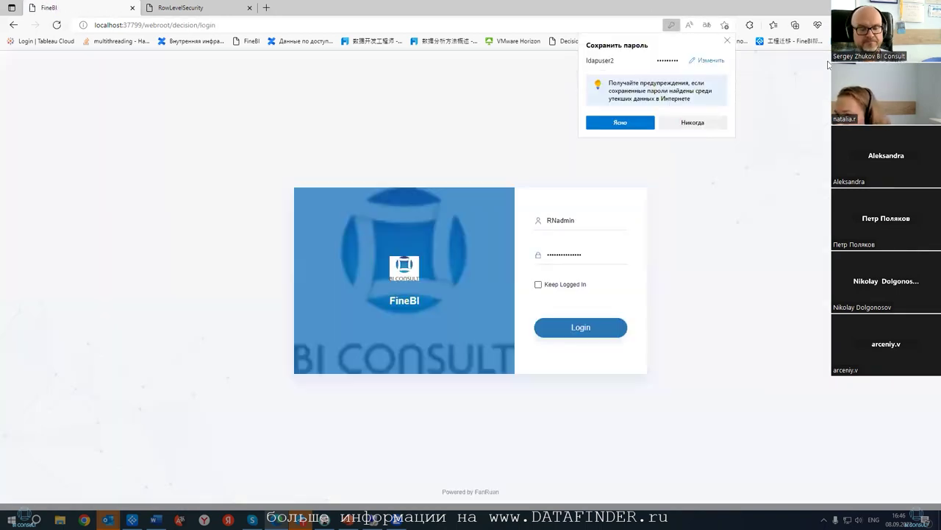
click(559, 331)
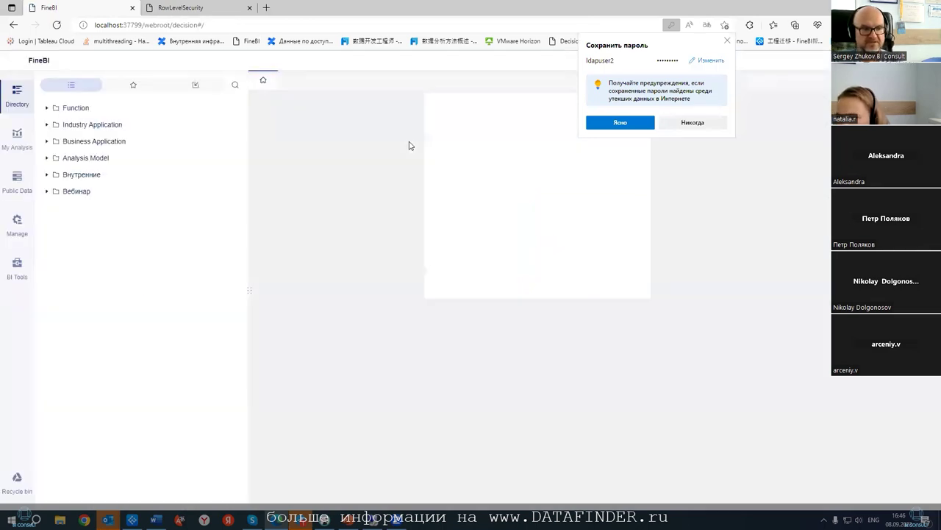
click(17, 184)
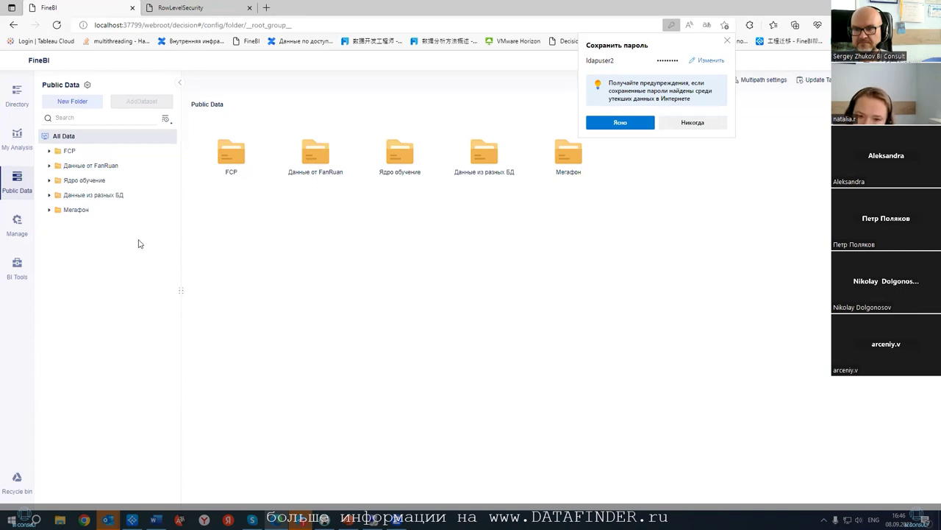
- Check the management page, then move to the Active Directory Users and Computers console
click(16, 221)
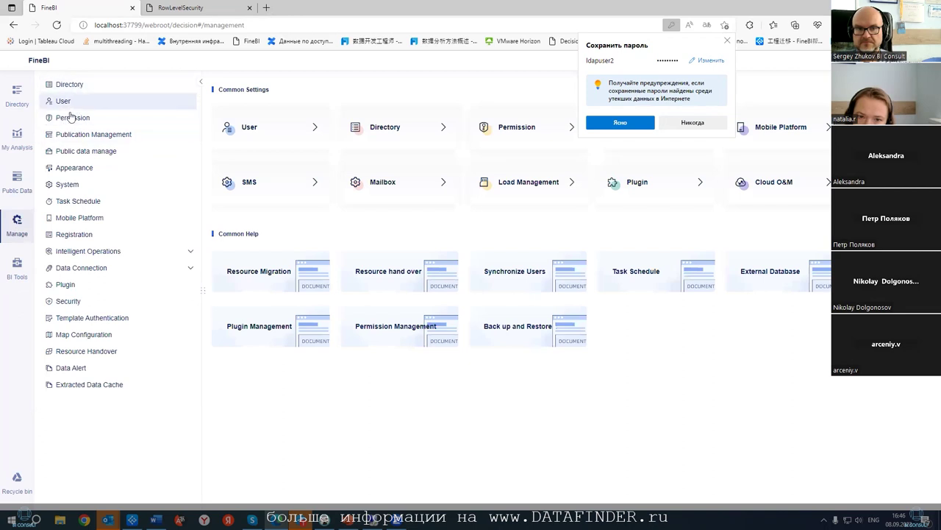
key(alt+Tab)
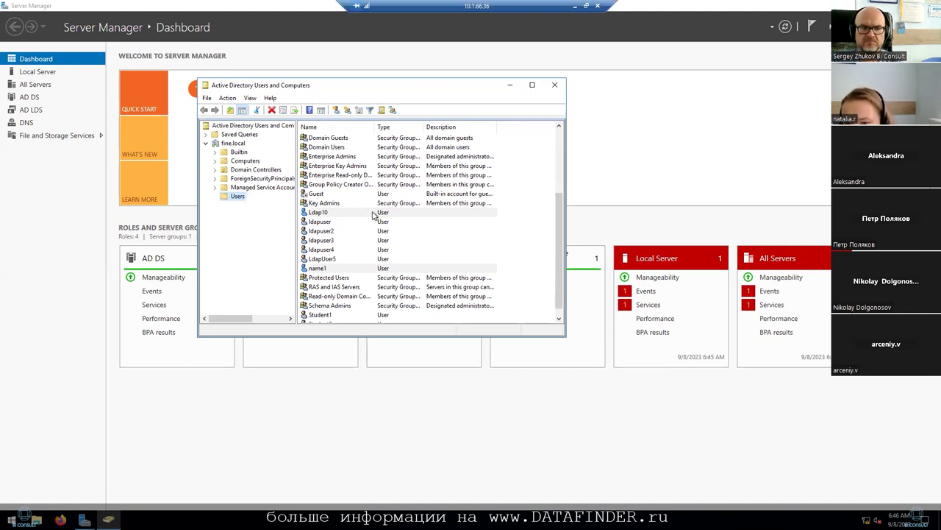
scroll(372, 214, down, 1)
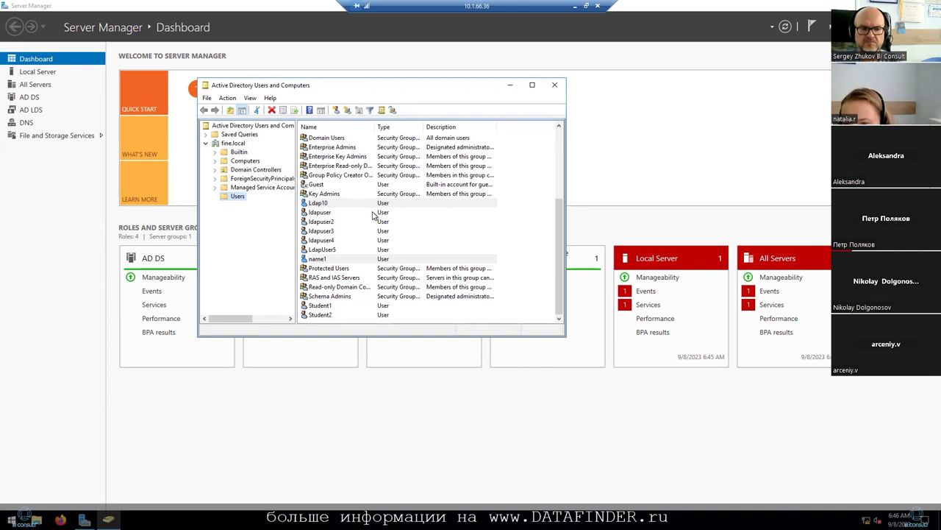
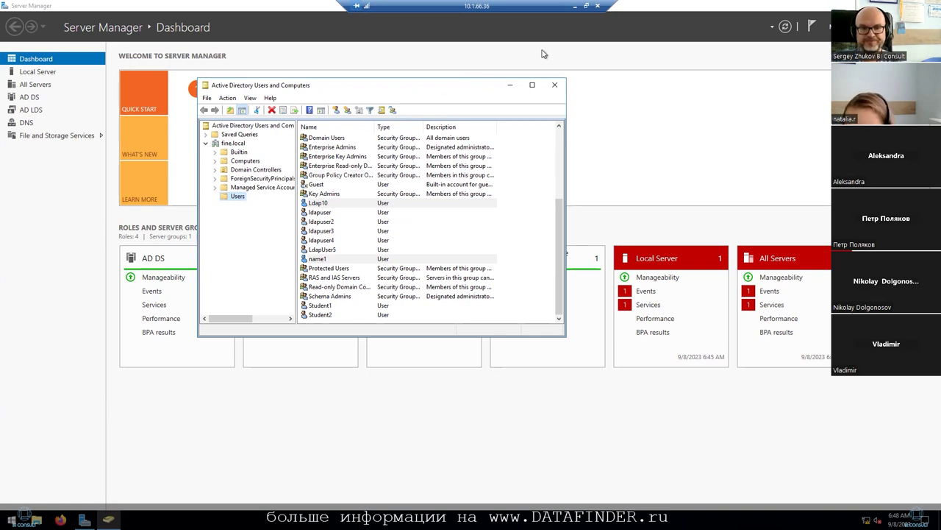
- Minimize the remote desktop session to return to the local FineBI console
click(574, 9)
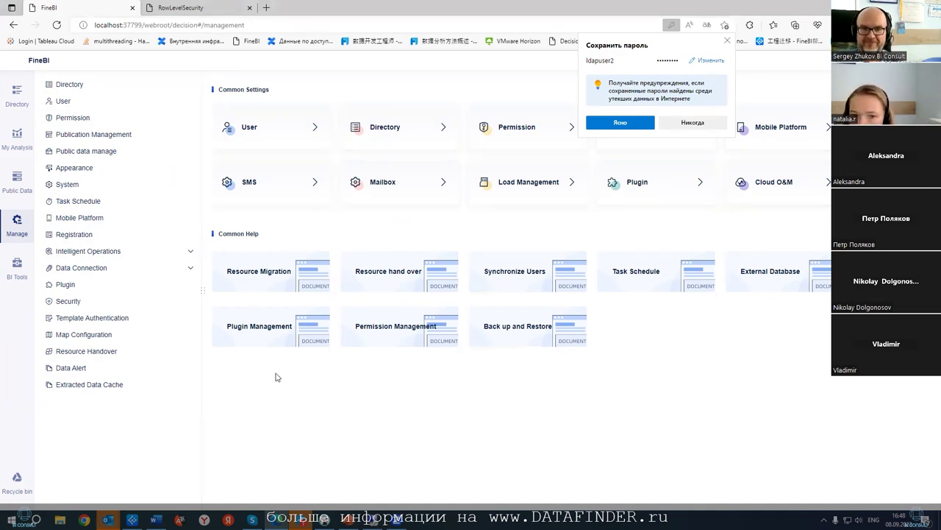
- Check ldapuser's final data connection permissions in the role-based Permission view
click(89, 119)
click(512, 131)
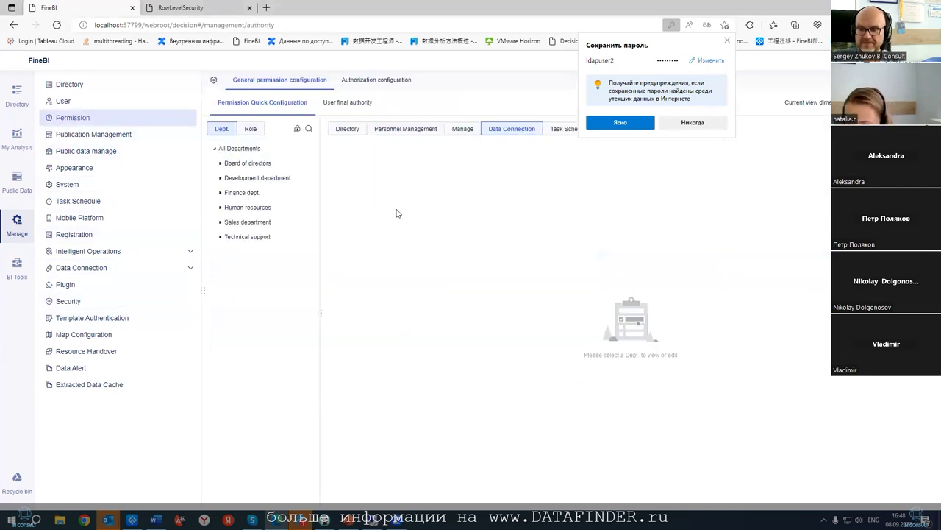
click(252, 131)
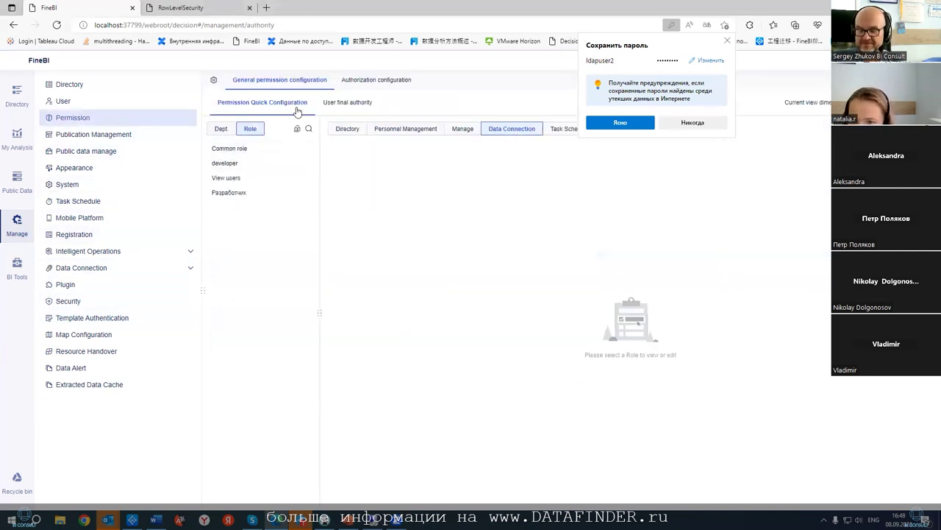
click(333, 103)
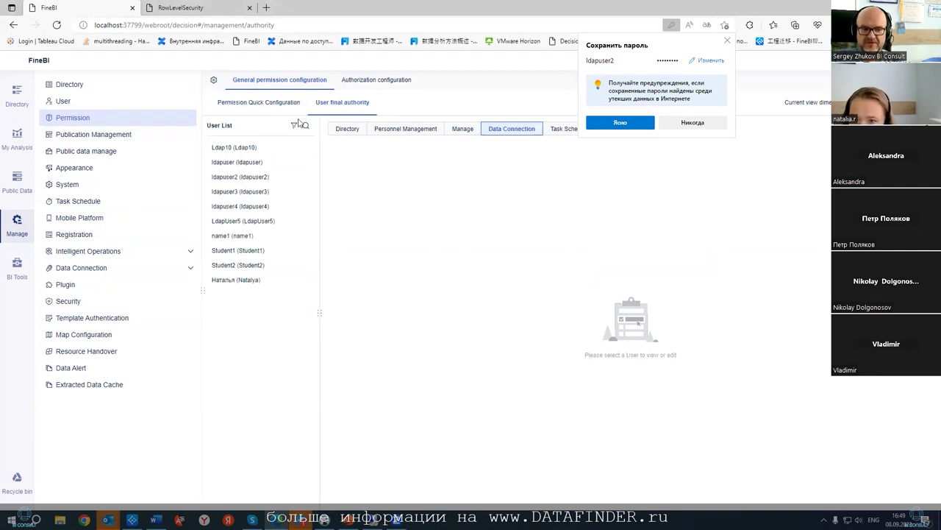
click(255, 162)
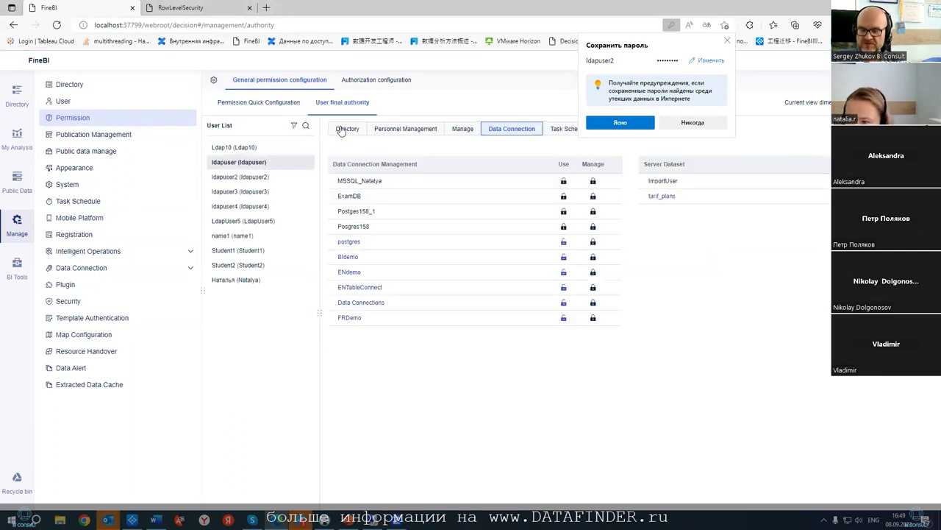
- Grant ldapuser2 view access to Вебинар, then show the View users role's directory permissions
click(349, 131)
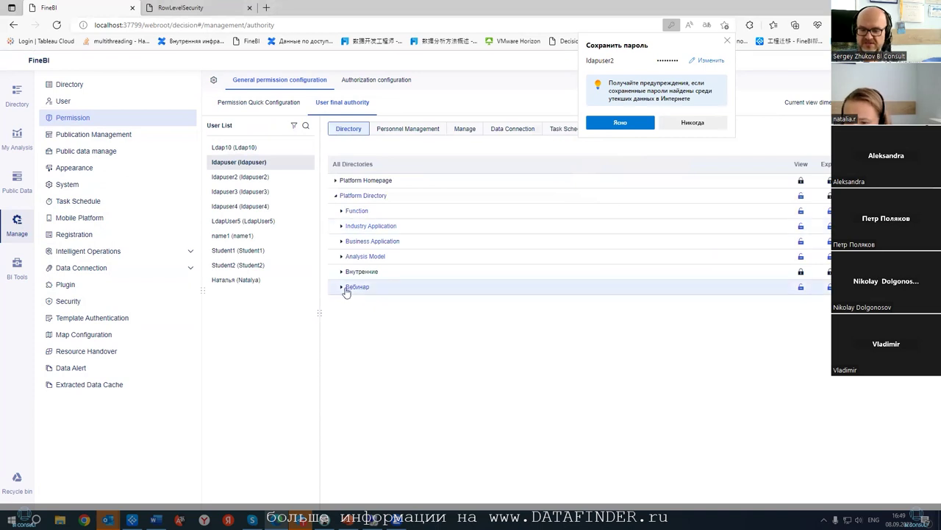
click(246, 178)
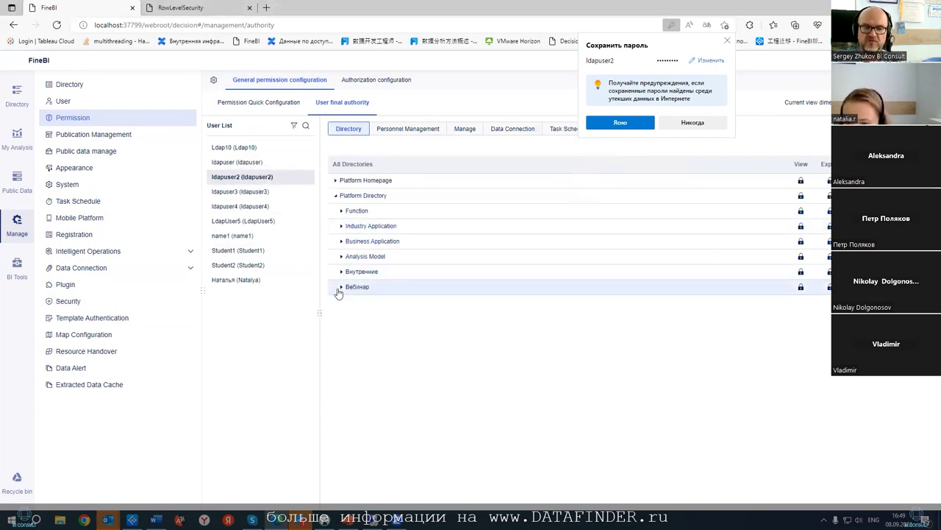
click(801, 287)
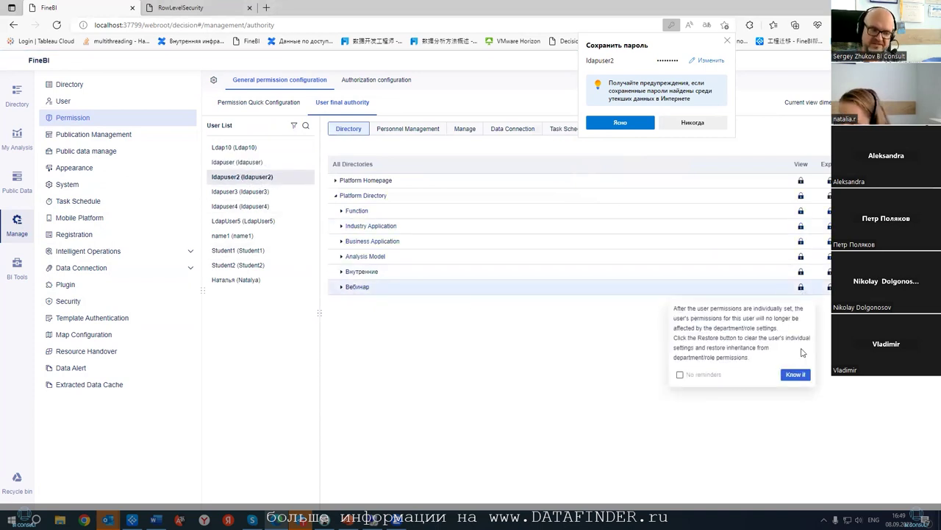
click(796, 375)
click(816, 373)
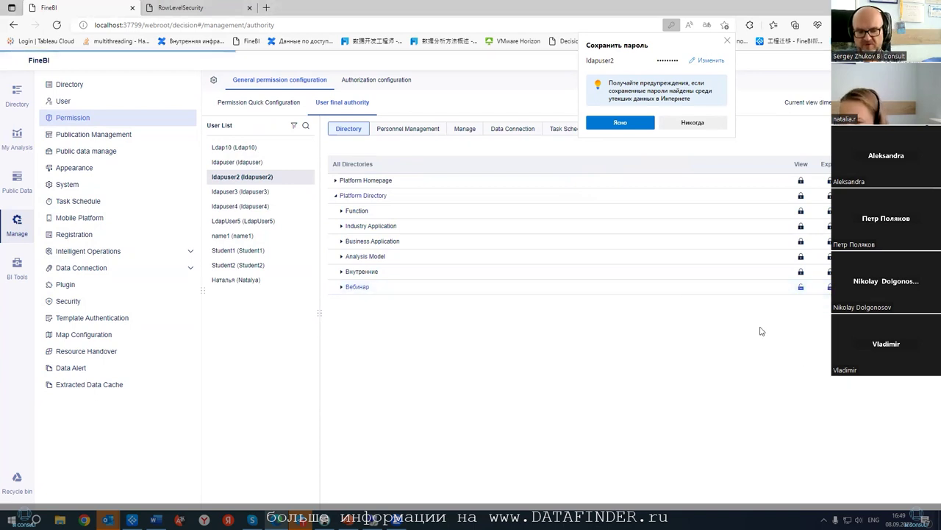
click(260, 102)
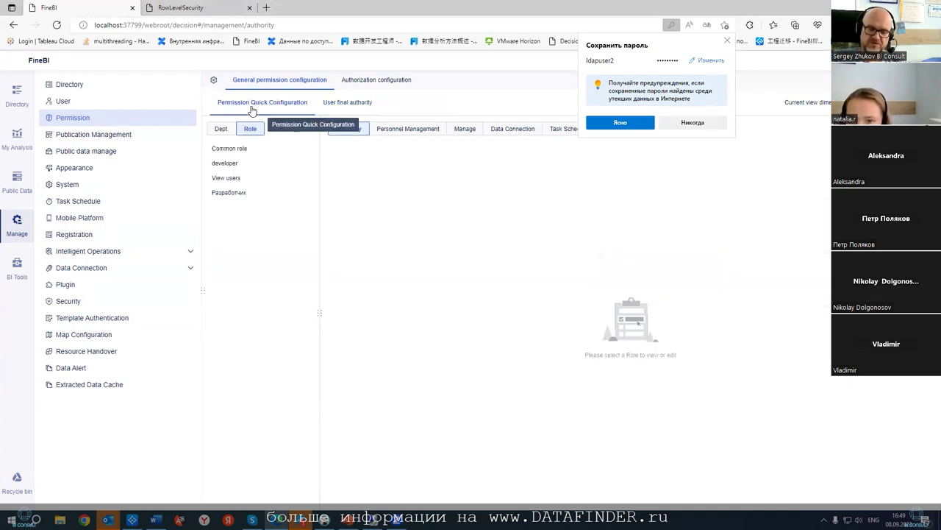
click(228, 180)
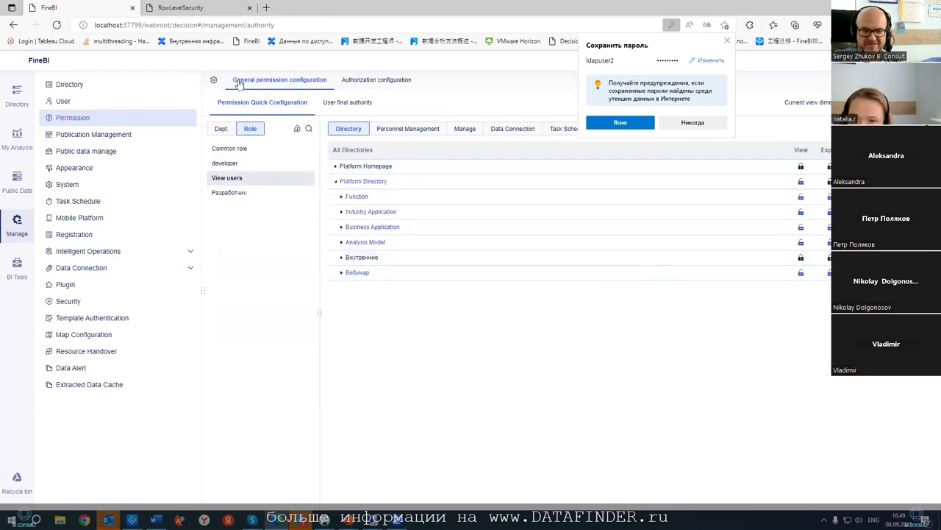
- In User management, re-save ldapuser and give ldapuser2 the View users role
click(92, 102)
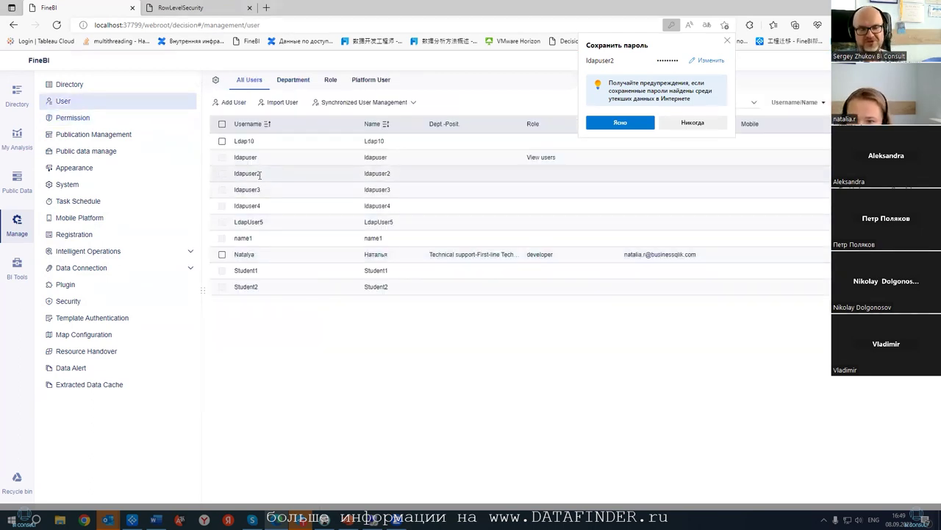
click(441, 156)
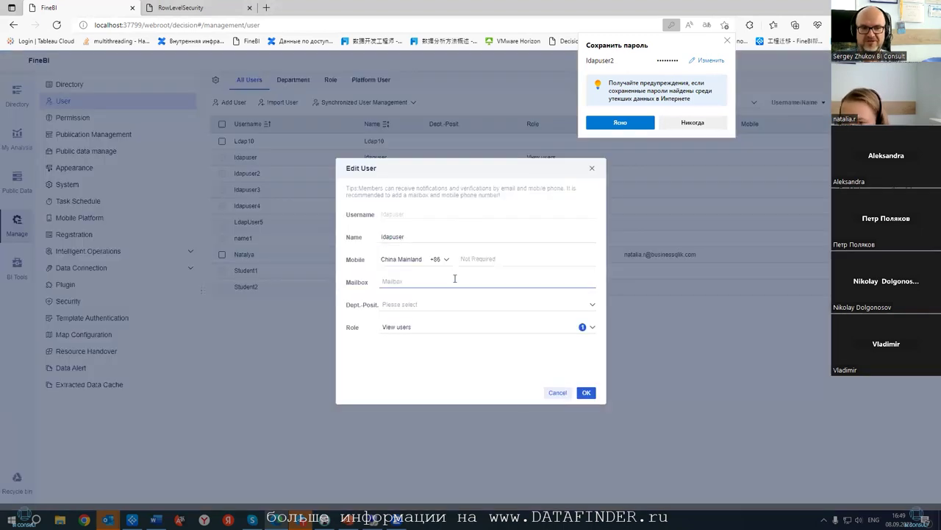
click(586, 393)
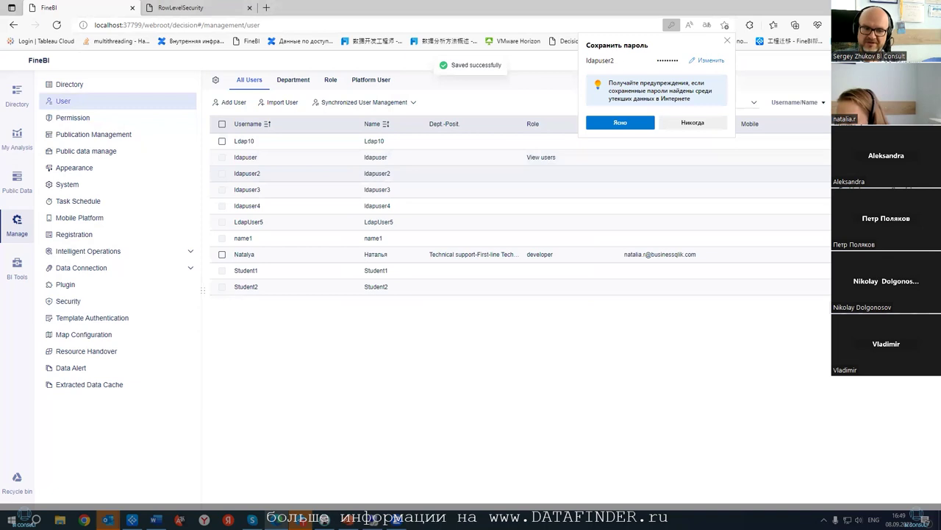
click(442, 173)
click(447, 327)
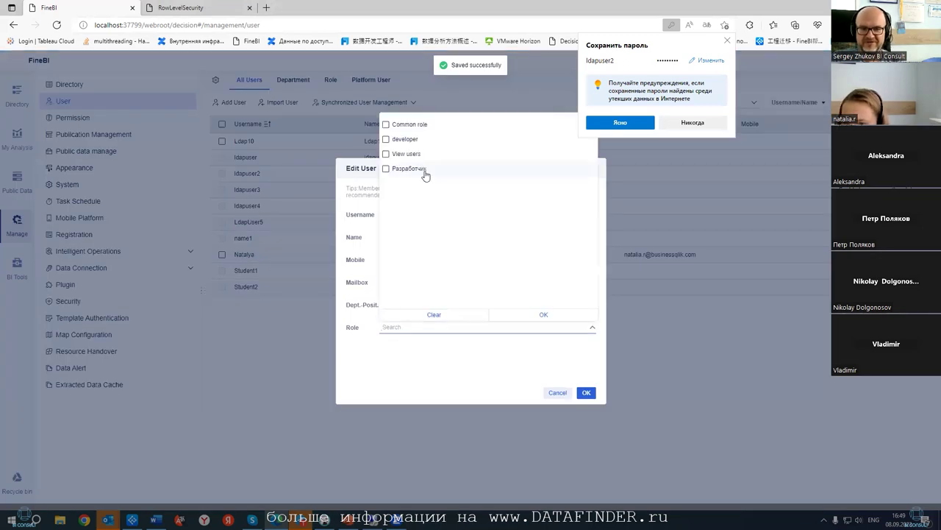
click(385, 153)
click(528, 314)
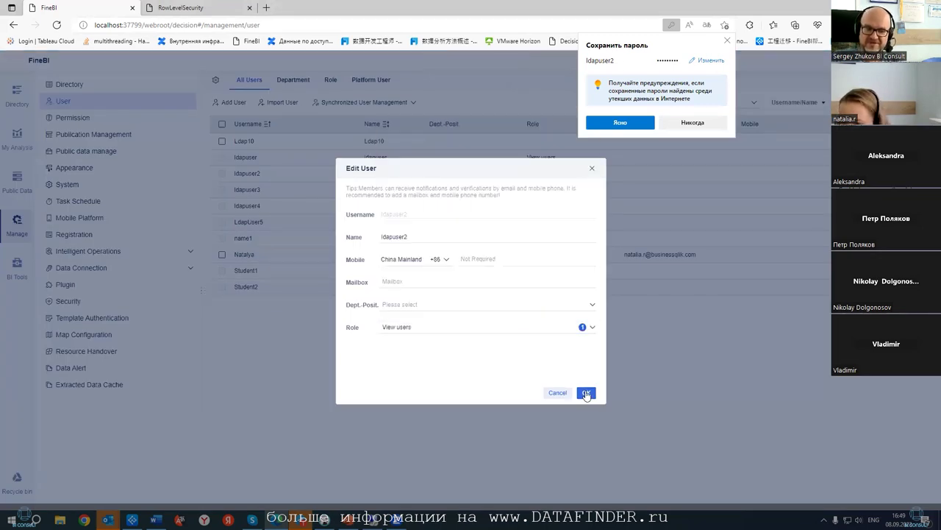
click(587, 394)
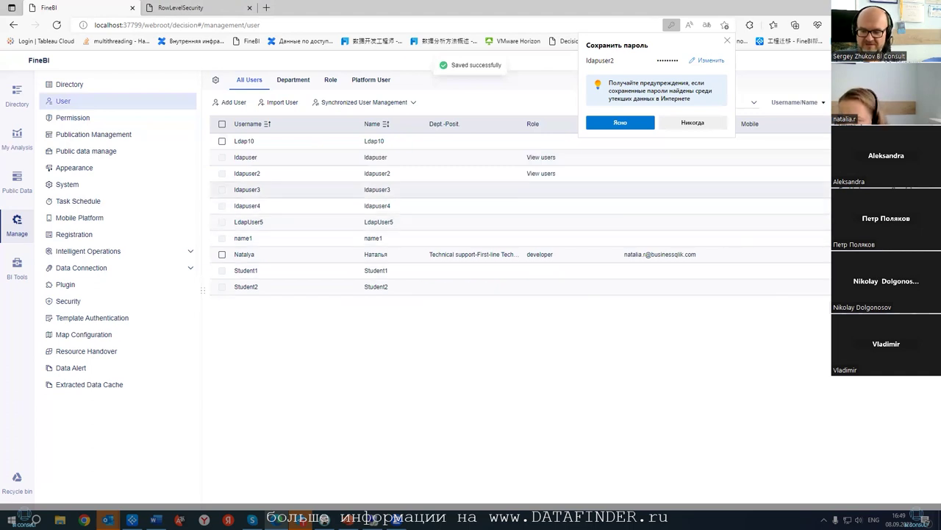
- Give ldapuser3 the View users role
click(441, 189)
click(406, 329)
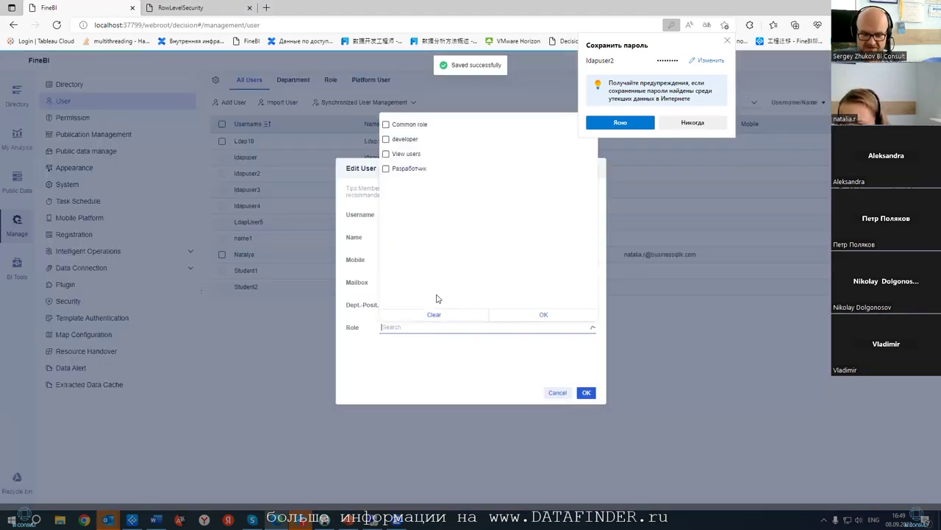
click(388, 156)
click(542, 315)
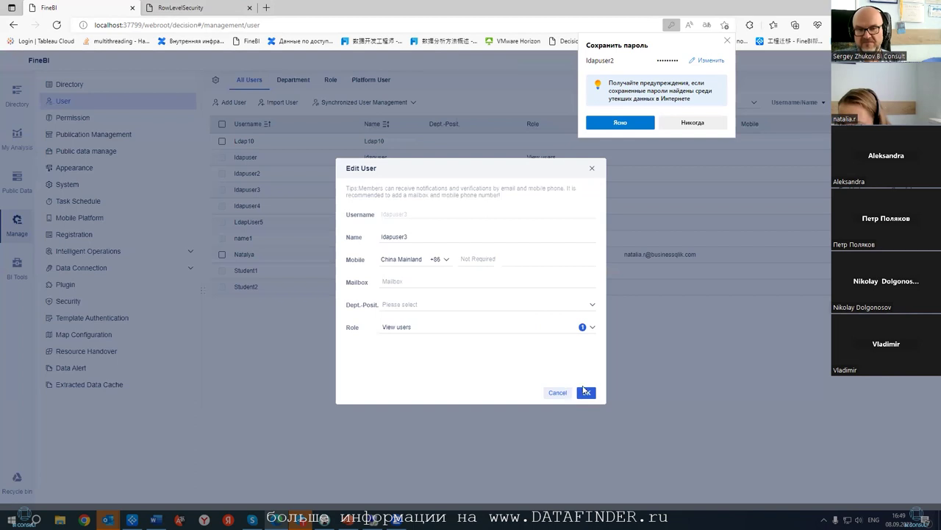
click(587, 392)
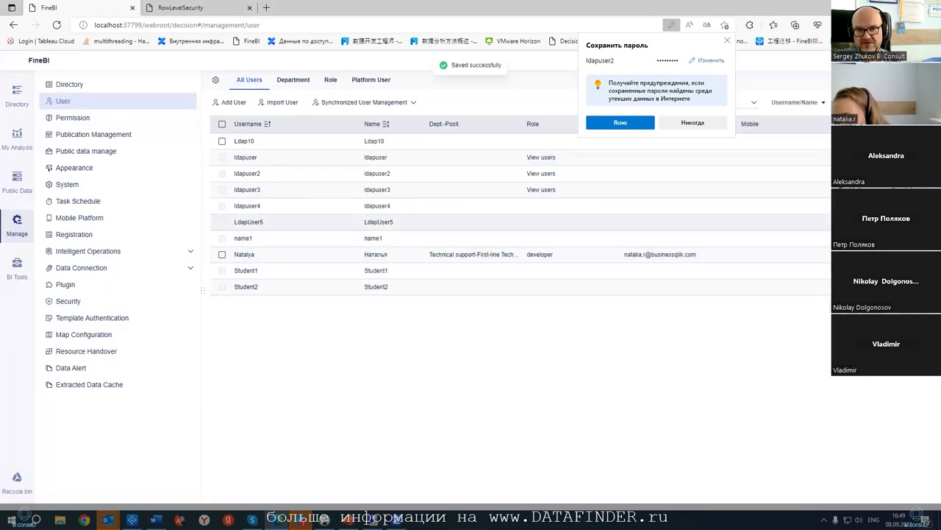
- Give LdapUser5 the View users role, then copy the username ldapuser2
click(427, 221)
click(424, 308)
click(431, 327)
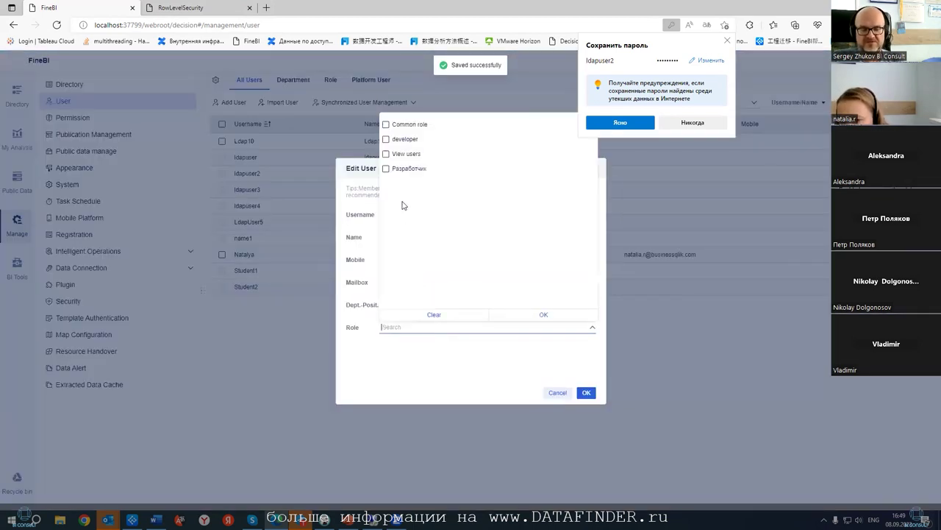
click(388, 154)
click(544, 314)
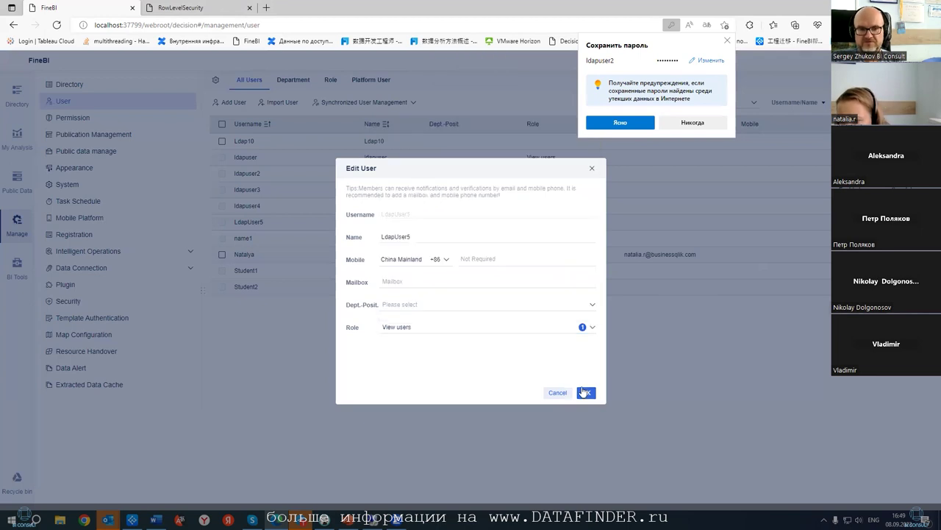
click(586, 392)
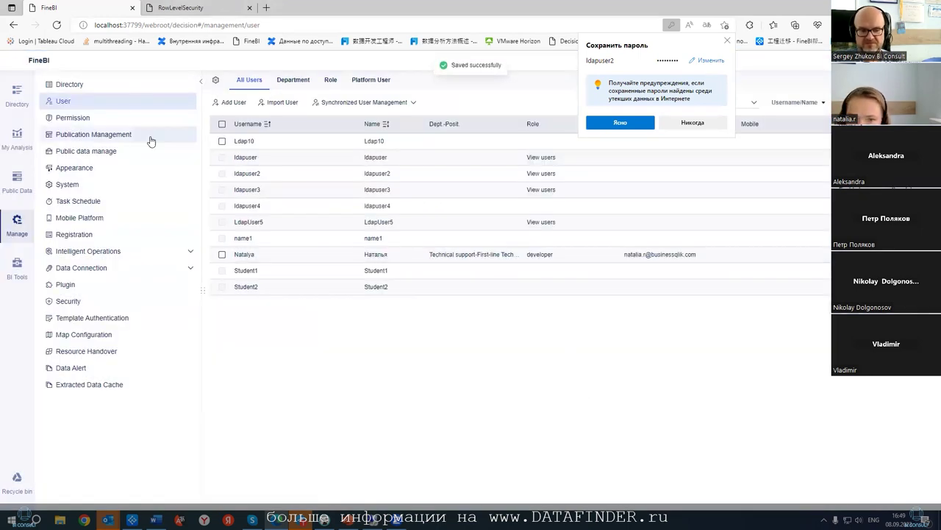
double_click(247, 173)
key(ctrl+c)
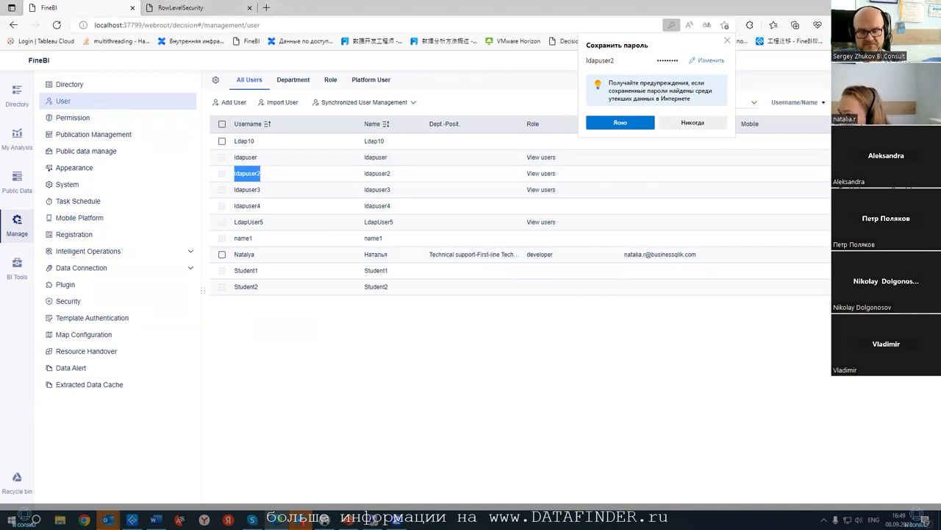
- Log in as ldapuser2 with the account password and open Вебинар > LoginLevelSecurity
double_click(583, 219)
key(ctrl+v)
click(589, 256)
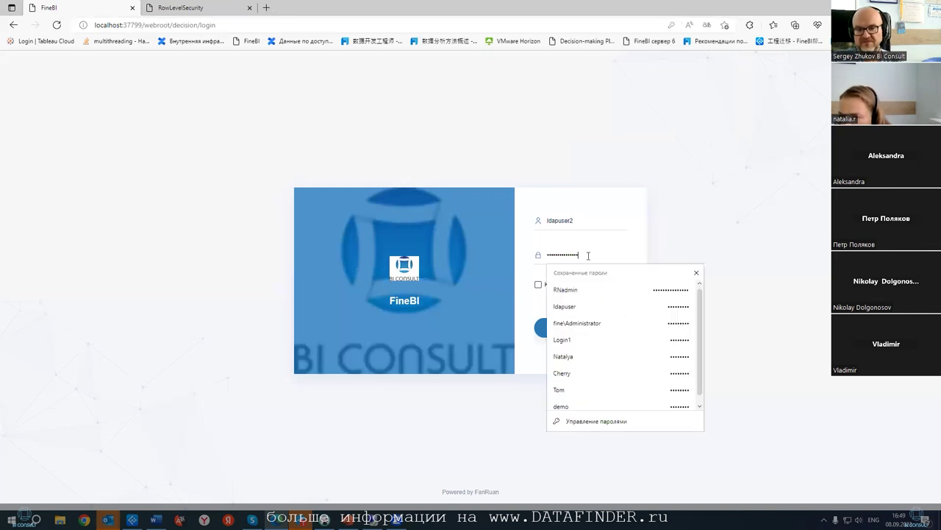
key(ctrl+a)
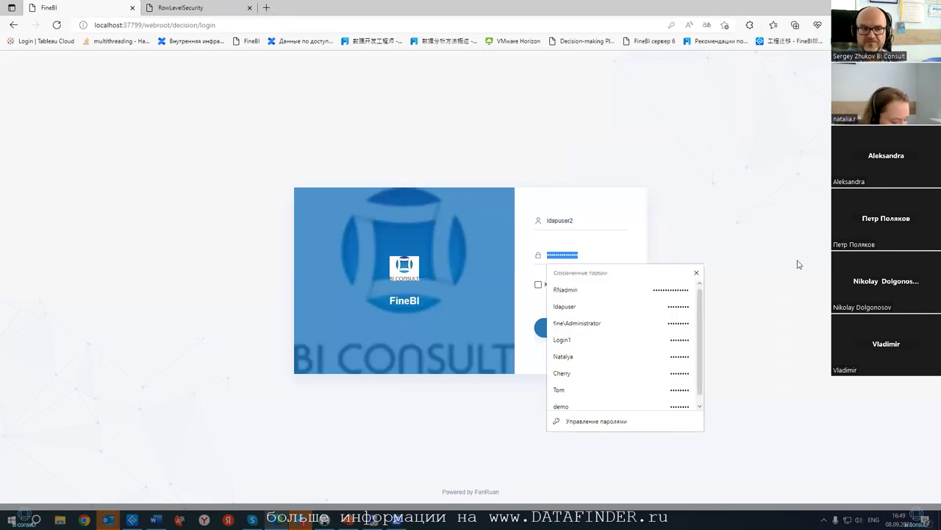
text(12345678)
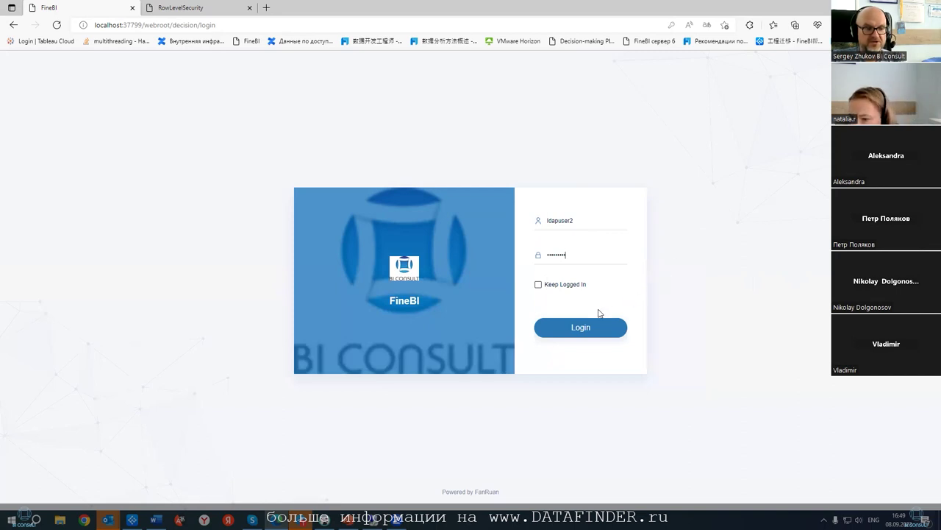
click(624, 328)
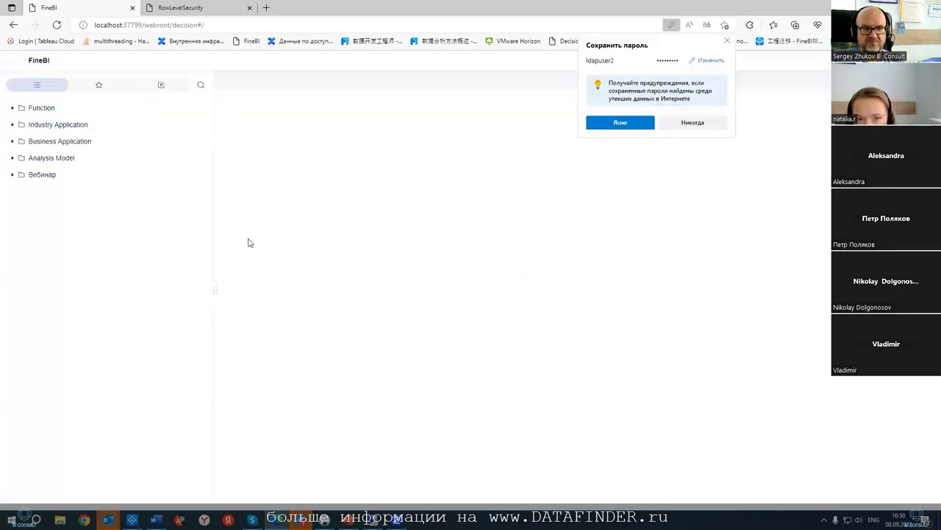
click(14, 175)
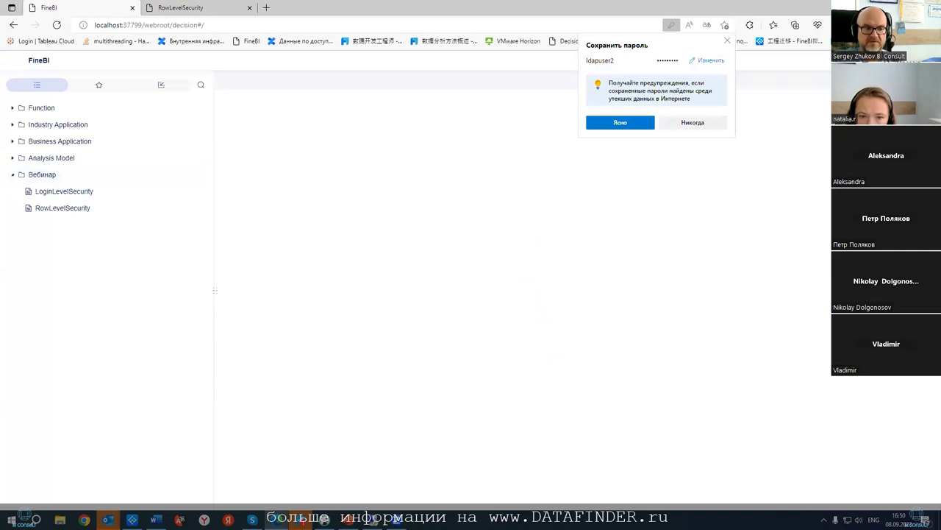
click(64, 194)
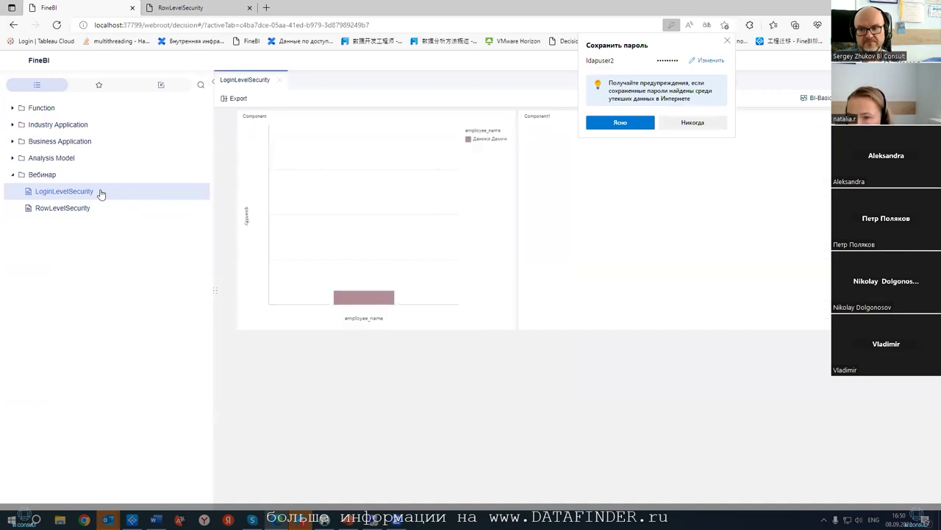
- Close the browser's save-password popup to reveal the single-employee LoginLevelSecurity dashboard
click(727, 41)
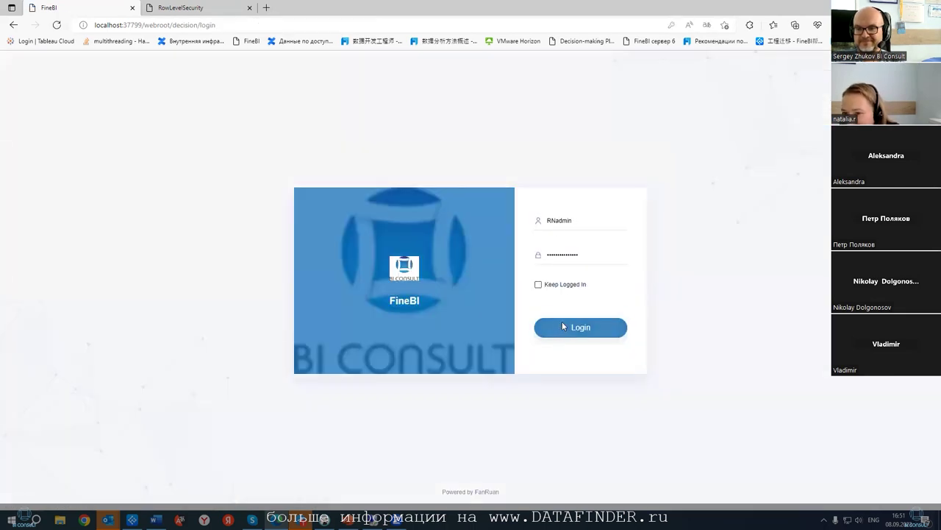
- Log back in and open Data Authorization permissions for the View users role
click(562, 326)
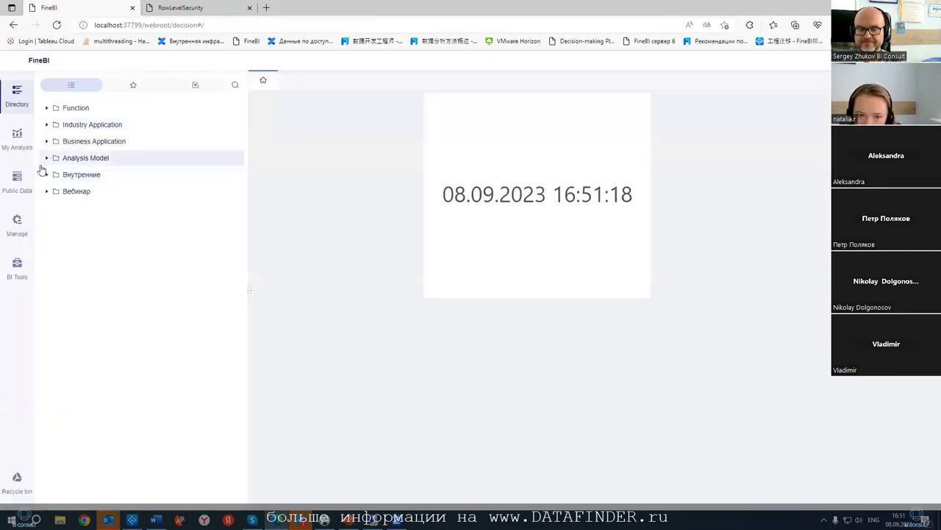
click(16, 221)
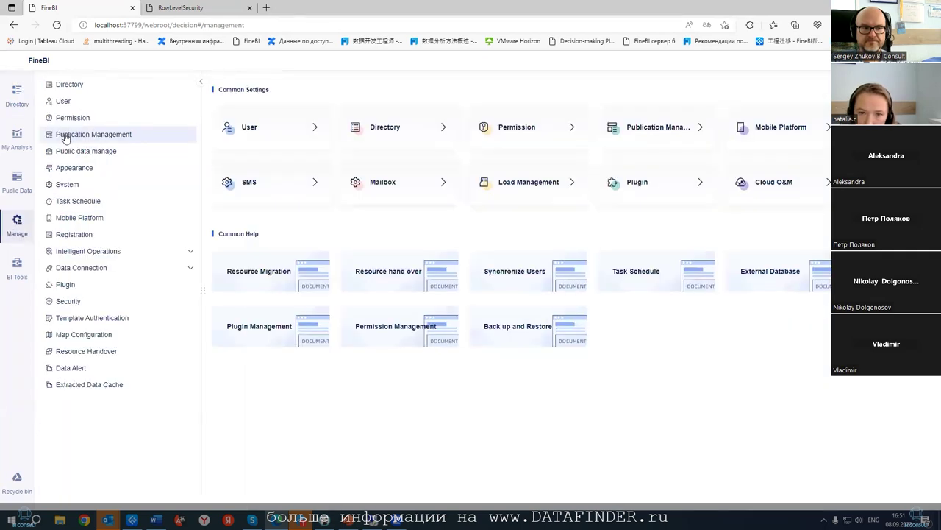
click(73, 118)
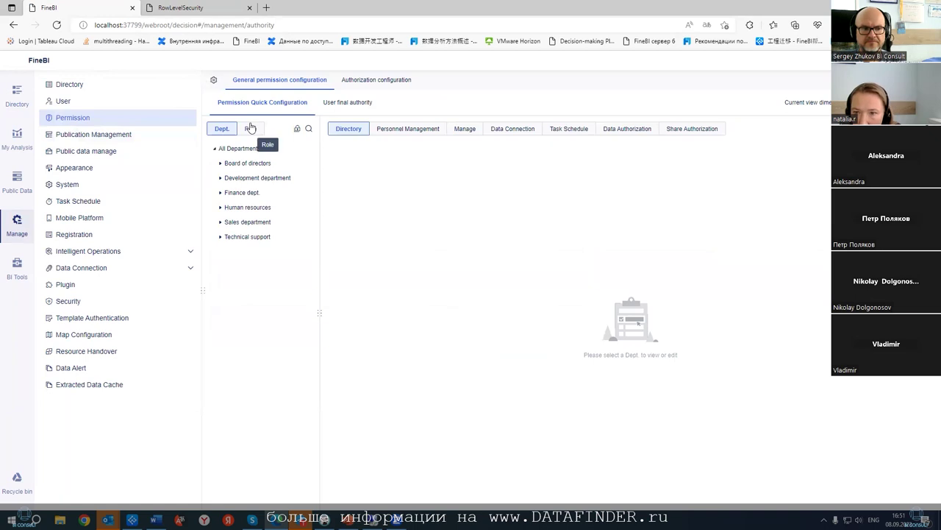
click(250, 129)
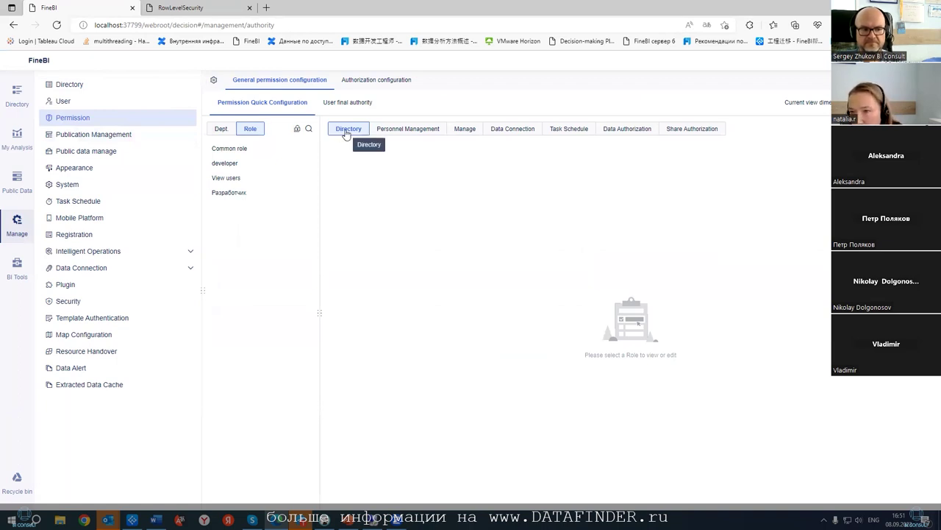
click(625, 131)
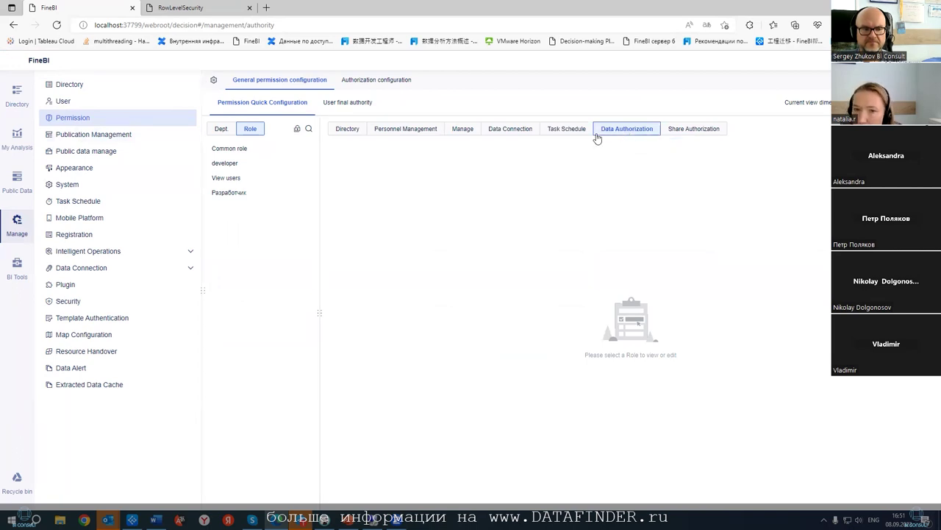
click(266, 180)
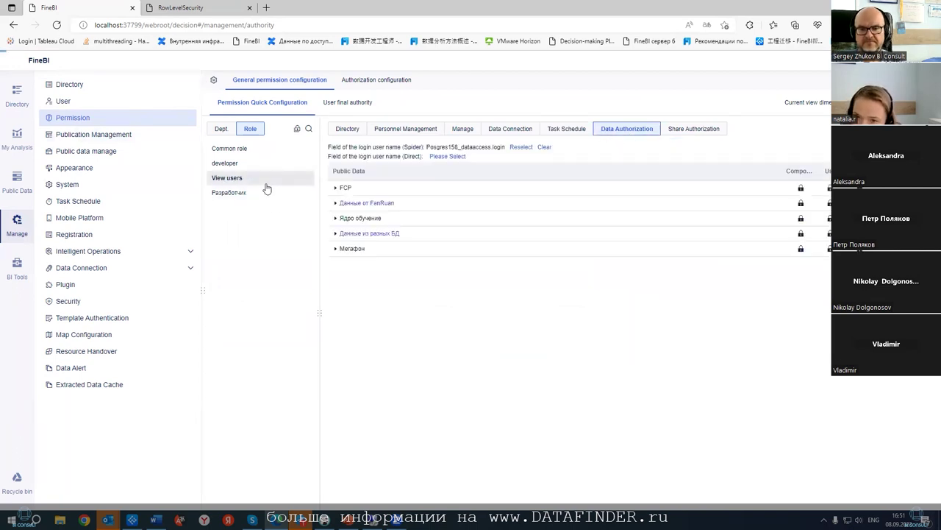
- Expand Данные из разных БД > Postgres > Sales and edit Posgres158_offices row permissions
click(335, 233)
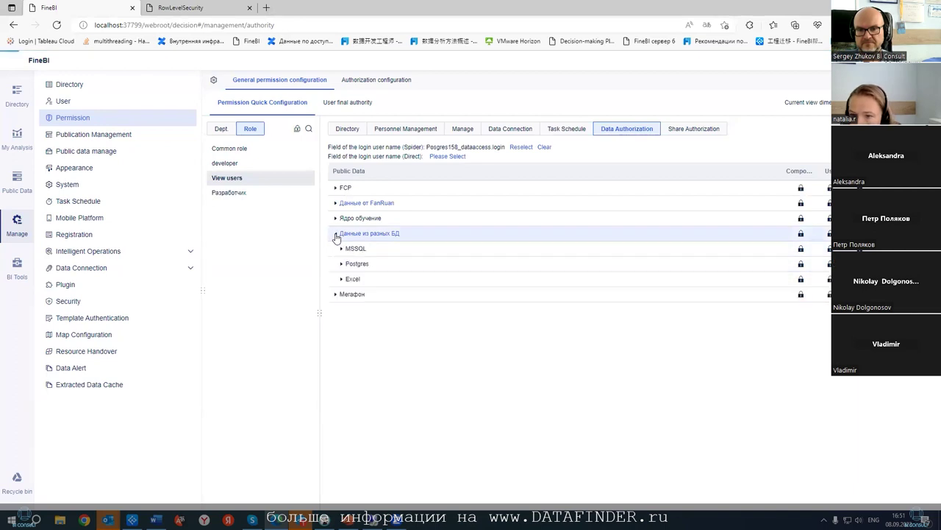
click(341, 264)
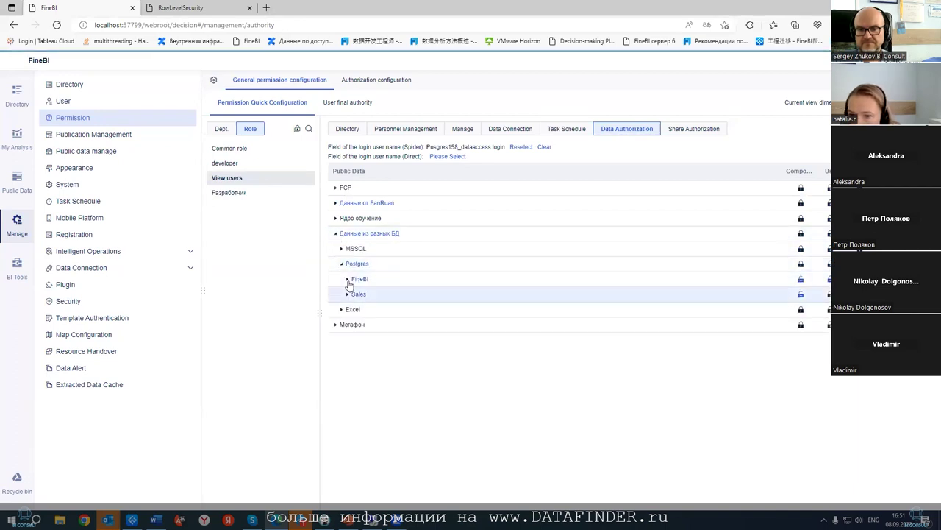
click(348, 293)
scroll(641, 292, down, 3)
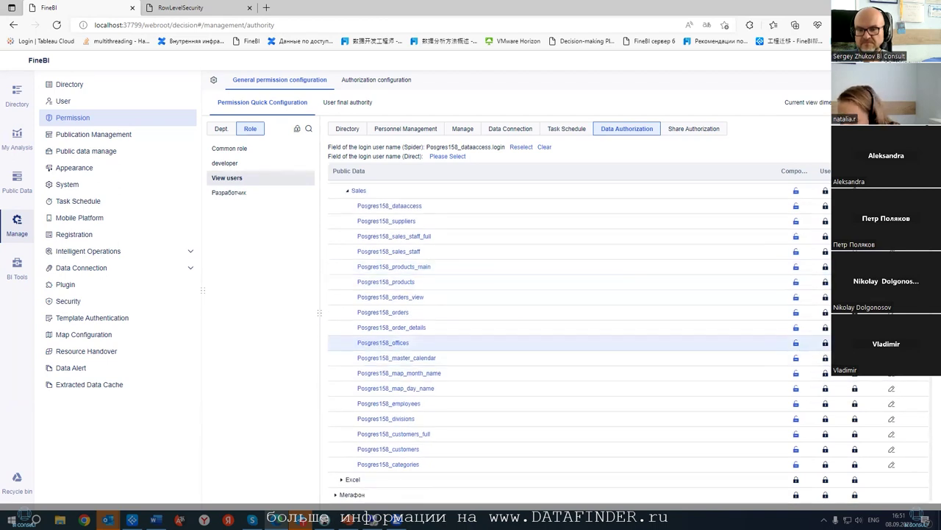
click(383, 342)
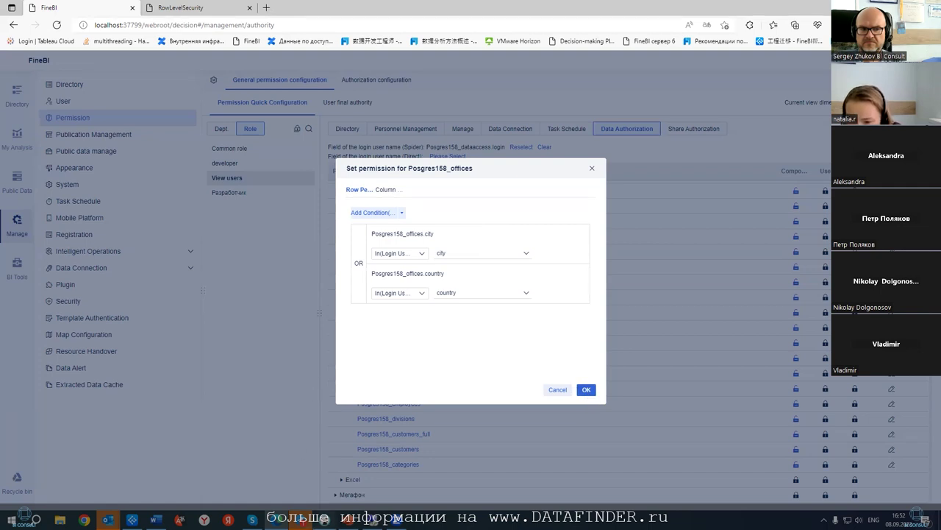
- Confirm the city-or-country row permission conditions for Posgres158_offices
mouse_move(323, 520)
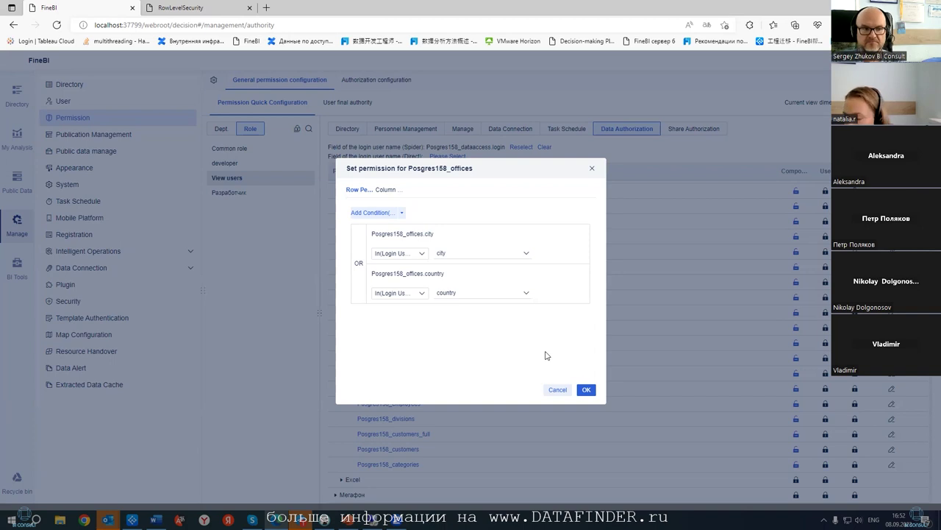
click(586, 389)
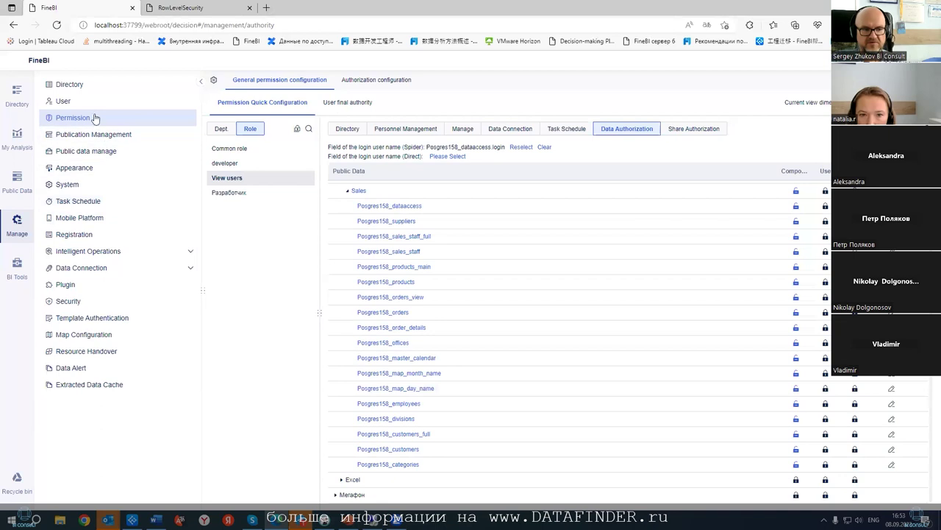
- Return to User management and show the Synchronized User Management options
click(213, 80)
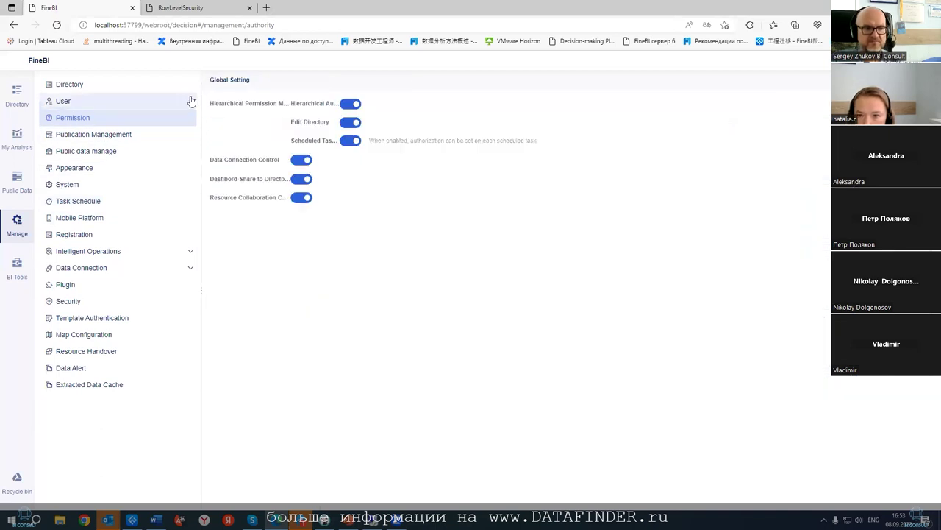
click(99, 100)
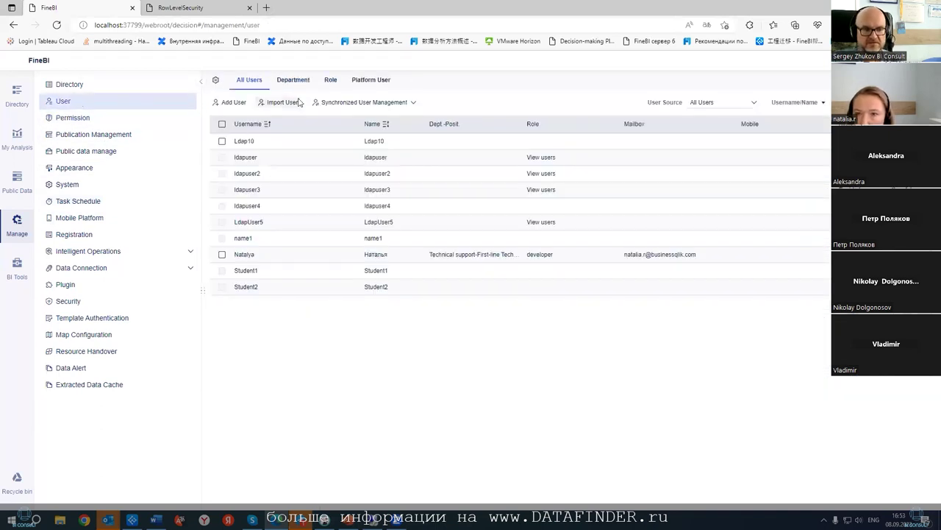
click(385, 102)
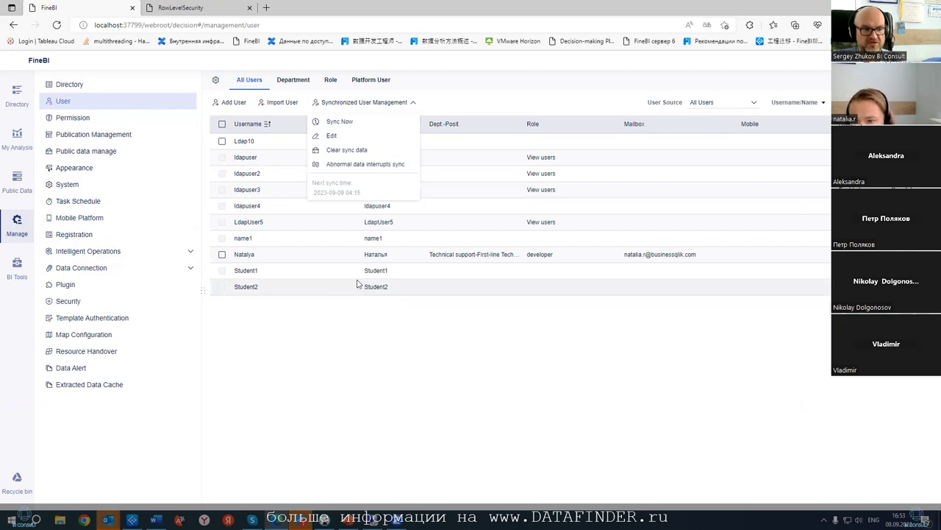
- Review Abnormal data interrupts sync, cancel without changes, and close the sync dropdown
click(363, 165)
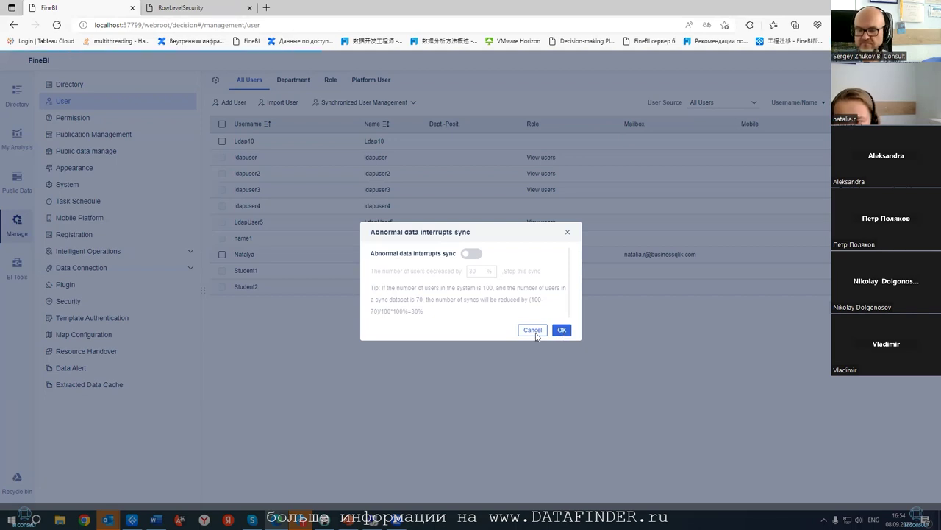
click(533, 330)
click(399, 103)
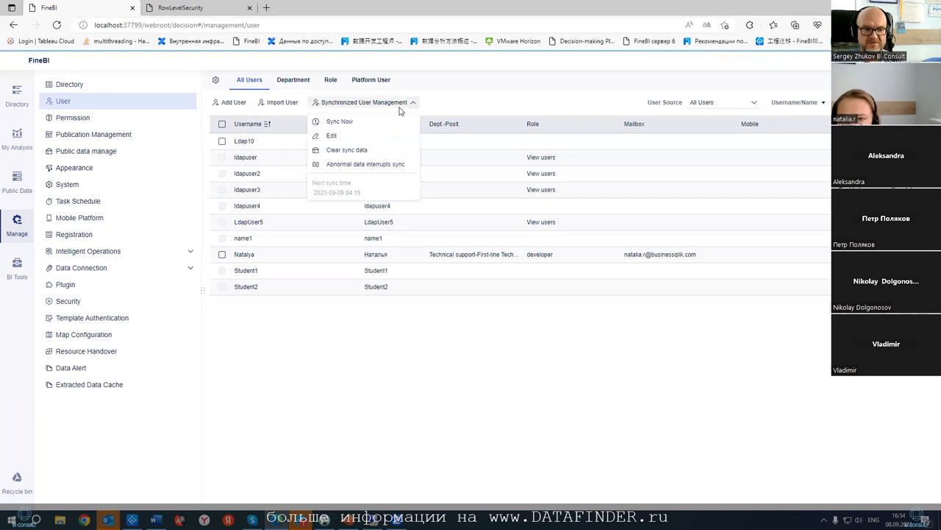
click(597, 440)
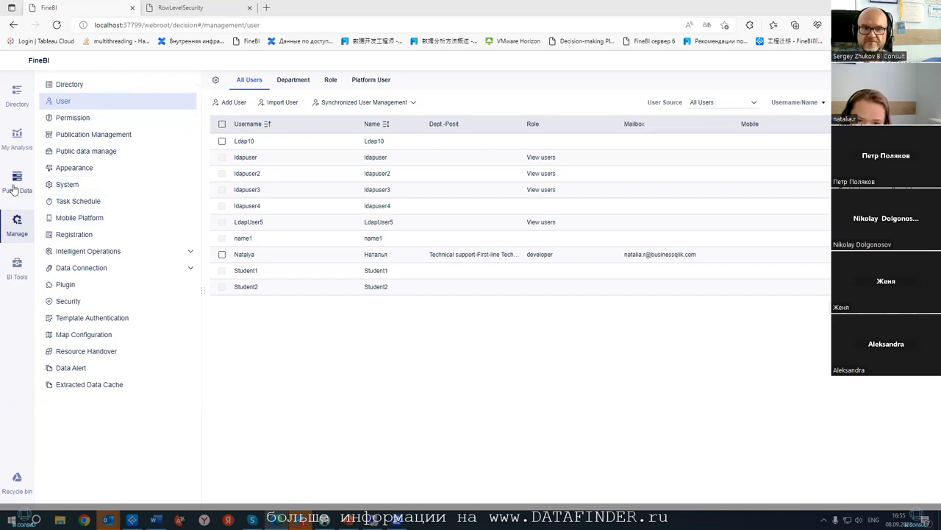
- Inspect the FineDB MySQL connection (finedb, localhost:3306), then switch to Public Data
click(147, 269)
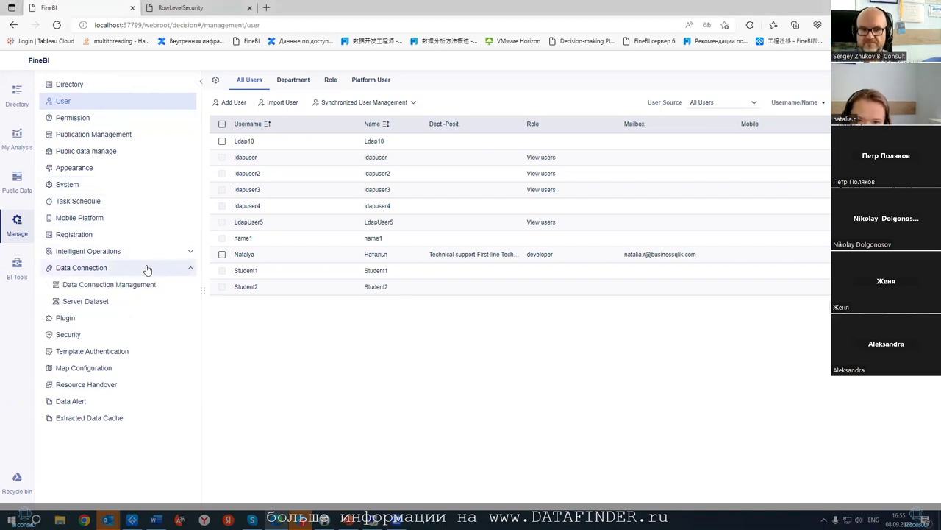
click(117, 284)
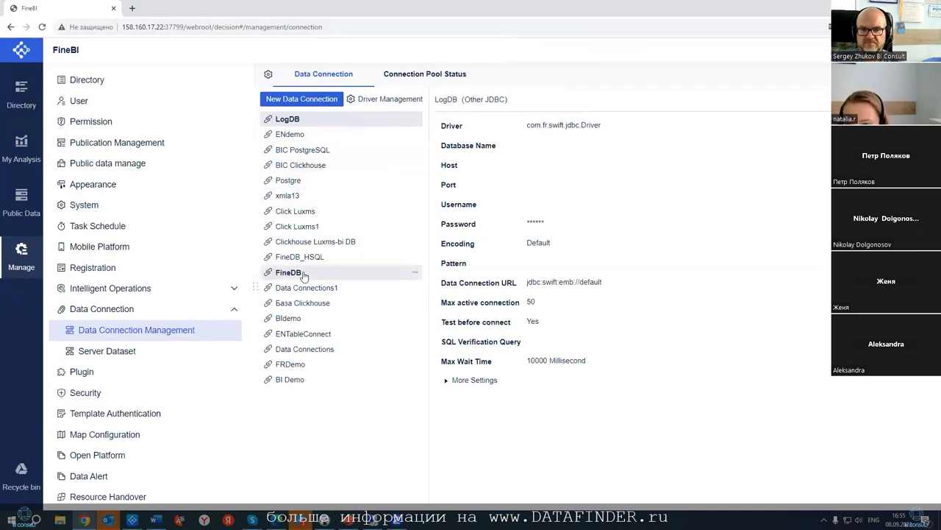
click(293, 271)
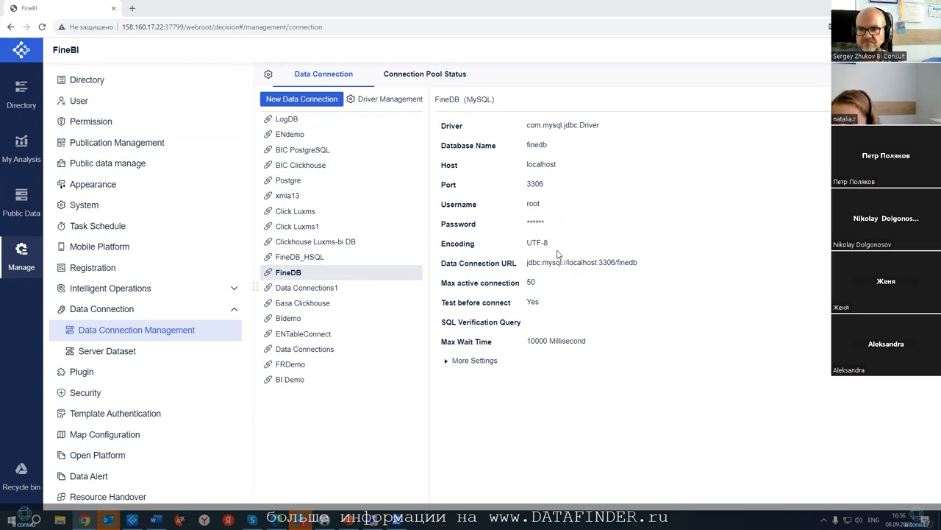
click(20, 200)
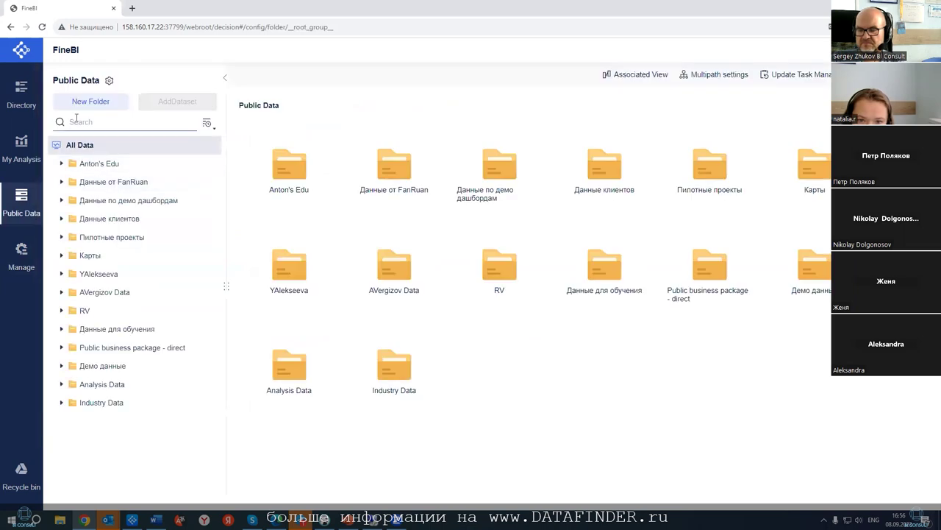
- Create a new Public Data folder, start a Database Table dataset in Industry Data, and retry FineDB
click(81, 101)
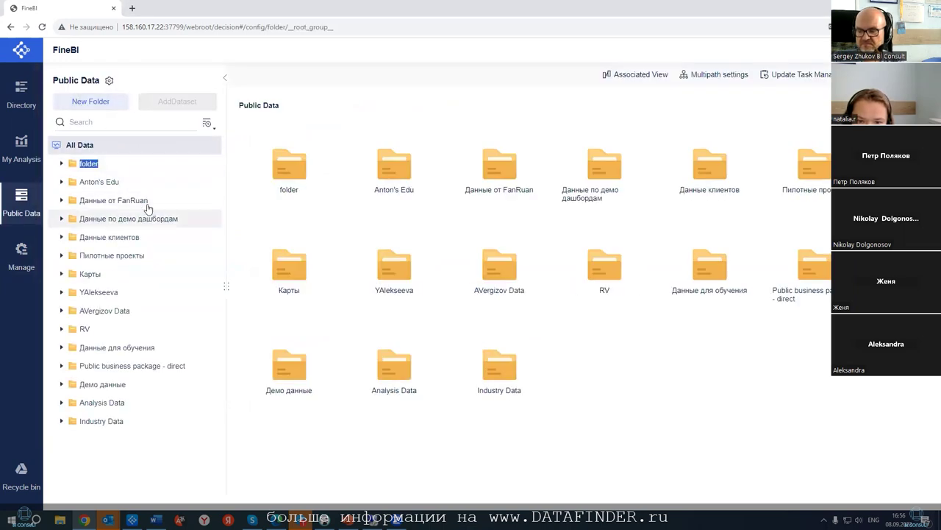
click(117, 420)
click(182, 109)
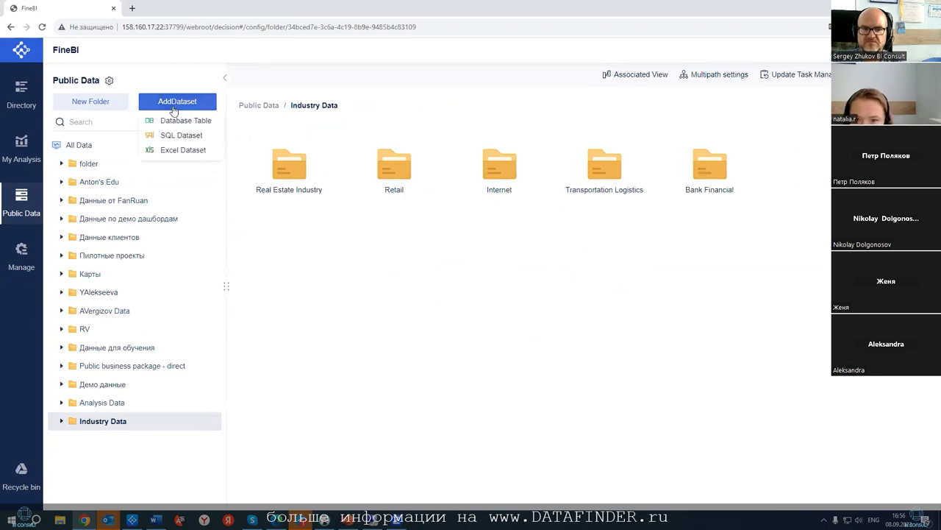
click(177, 121)
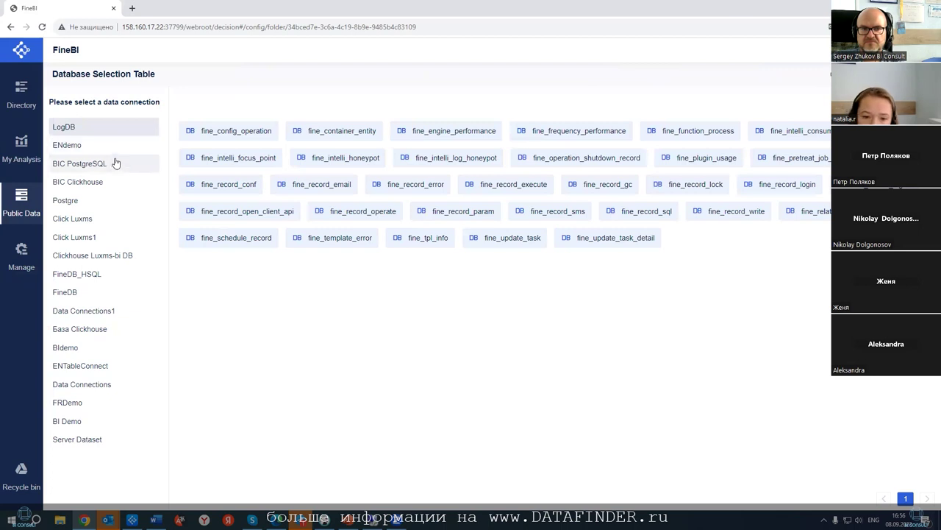
click(71, 292)
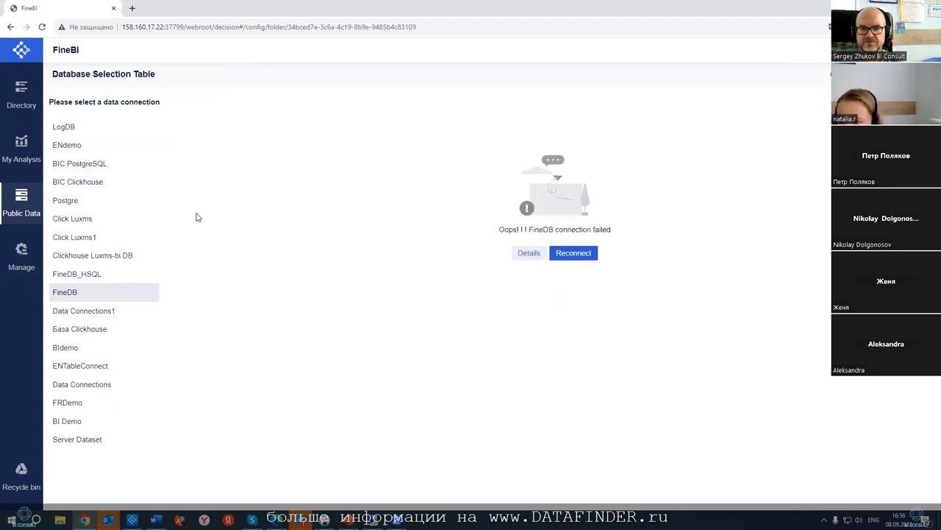
click(559, 254)
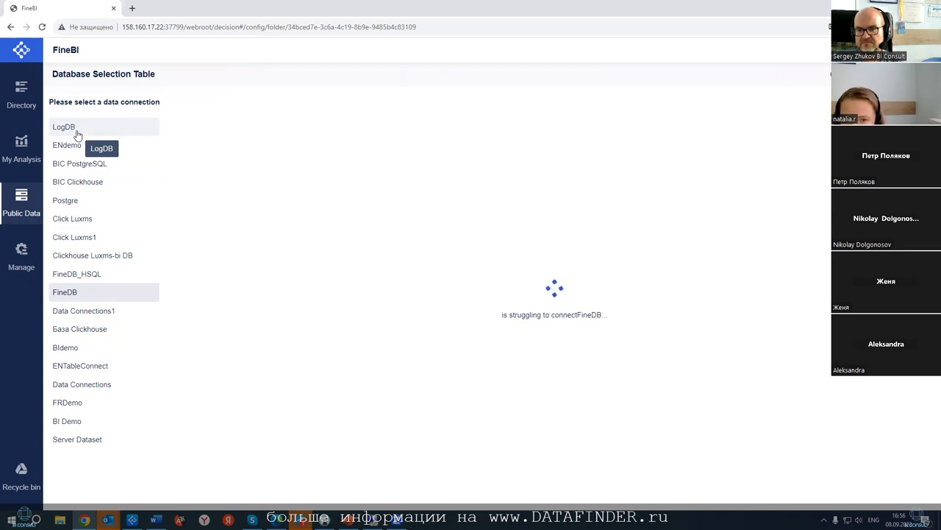
- Select LogDB tables fine_config_operation, fine_container_entity, fine_engine_performance, fine_frequency_performance, fine_function_process, then check FineDB
click(77, 134)
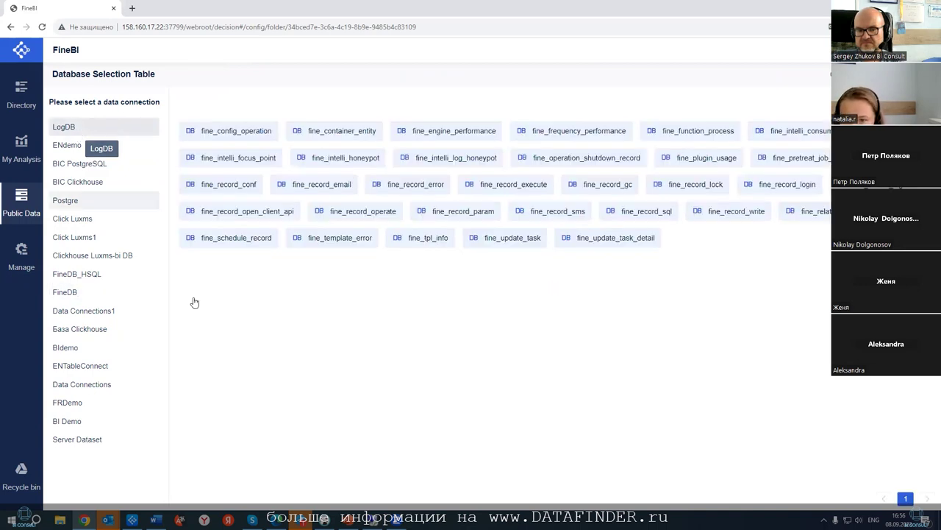
click(229, 136)
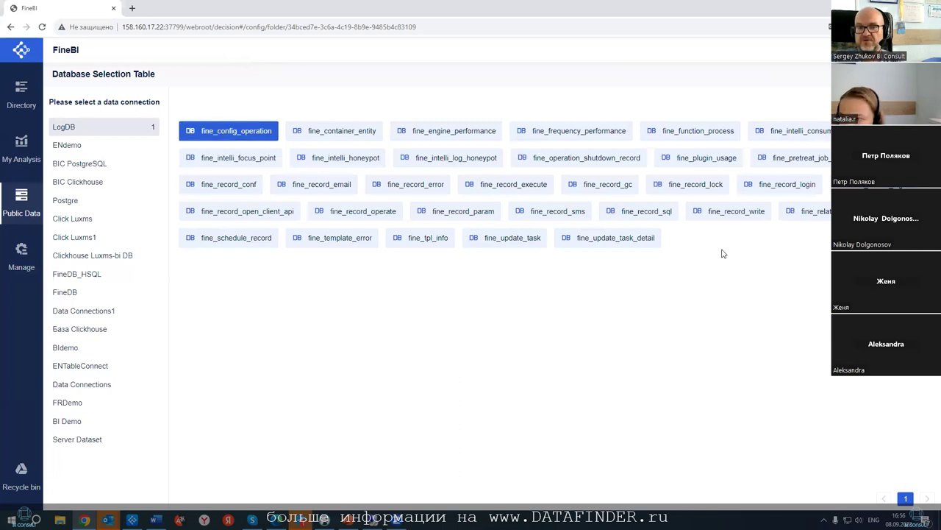
click(360, 131)
click(478, 135)
click(536, 132)
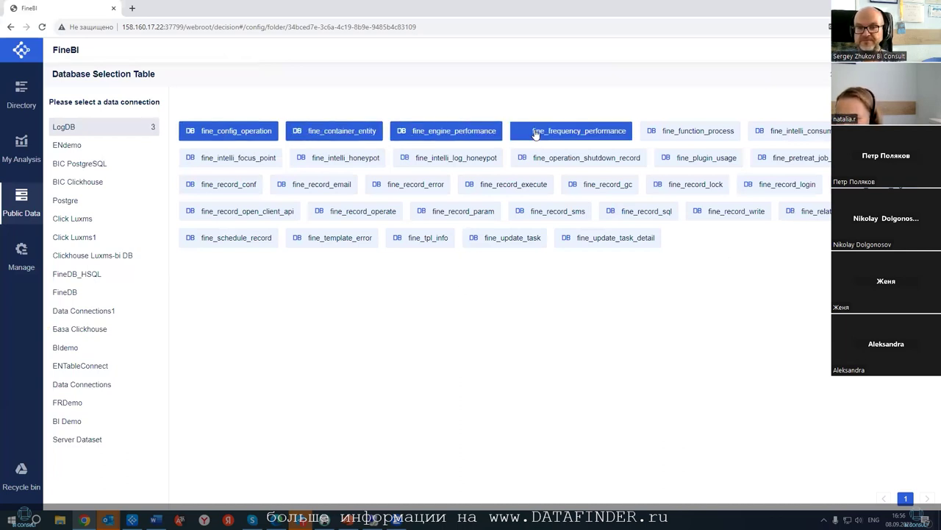
click(678, 133)
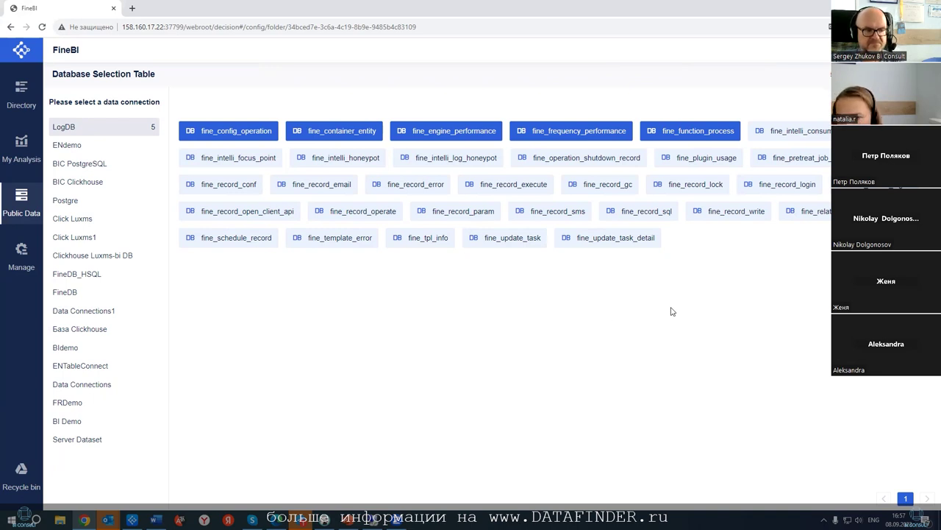
click(90, 293)
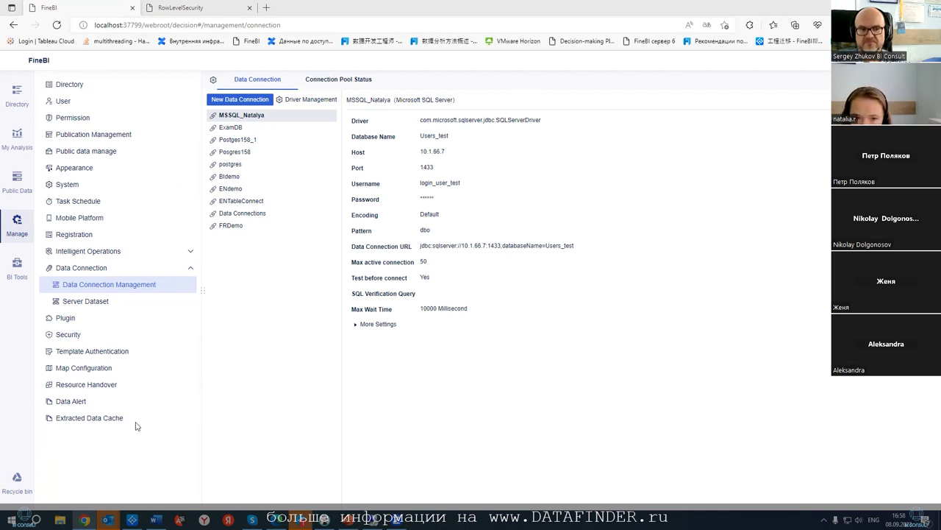
- Bring up the permission configuration listed by role
click(166, 251)
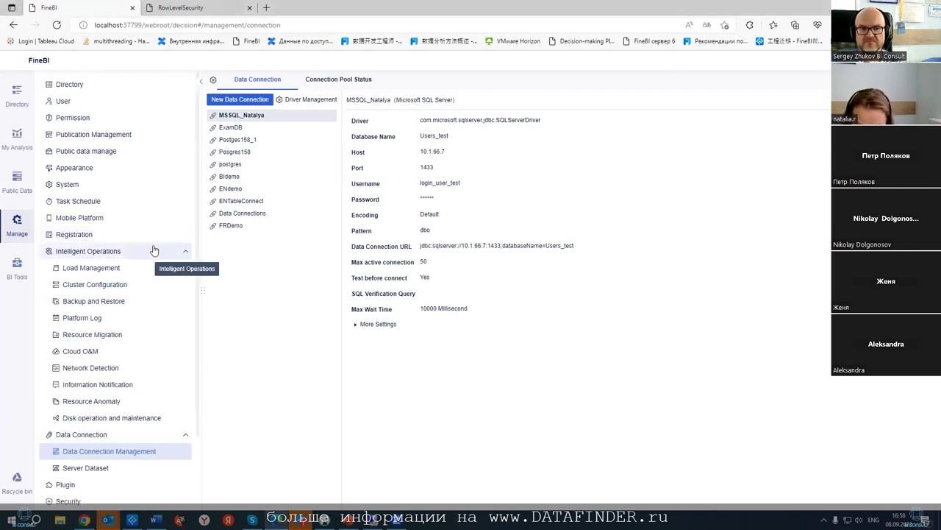
click(185, 250)
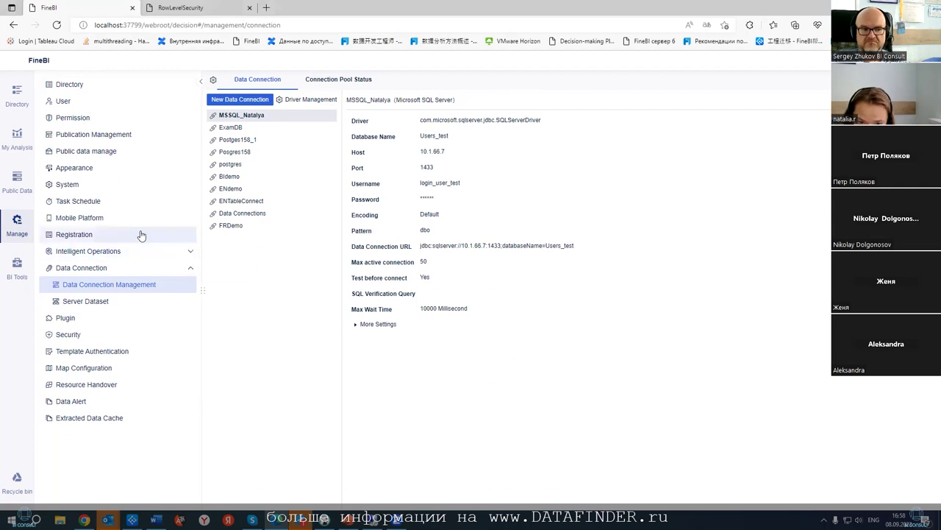
click(78, 118)
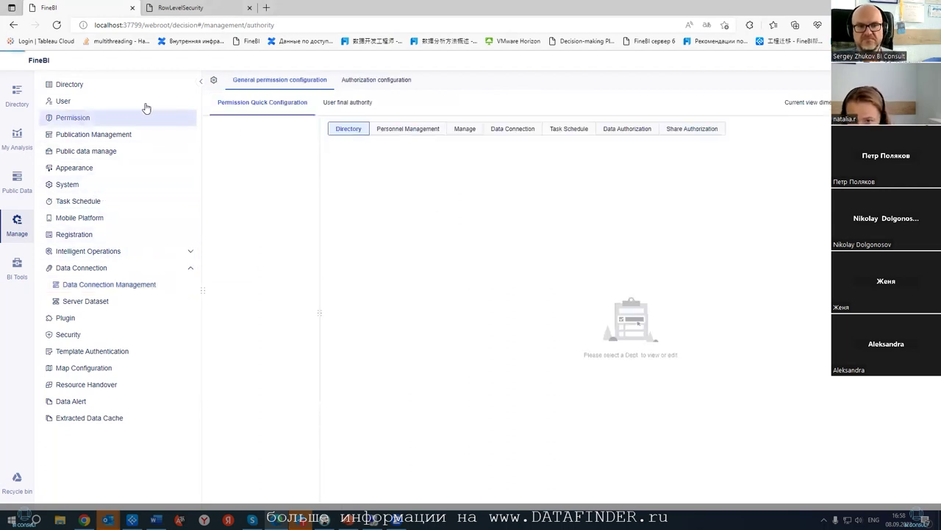
click(250, 128)
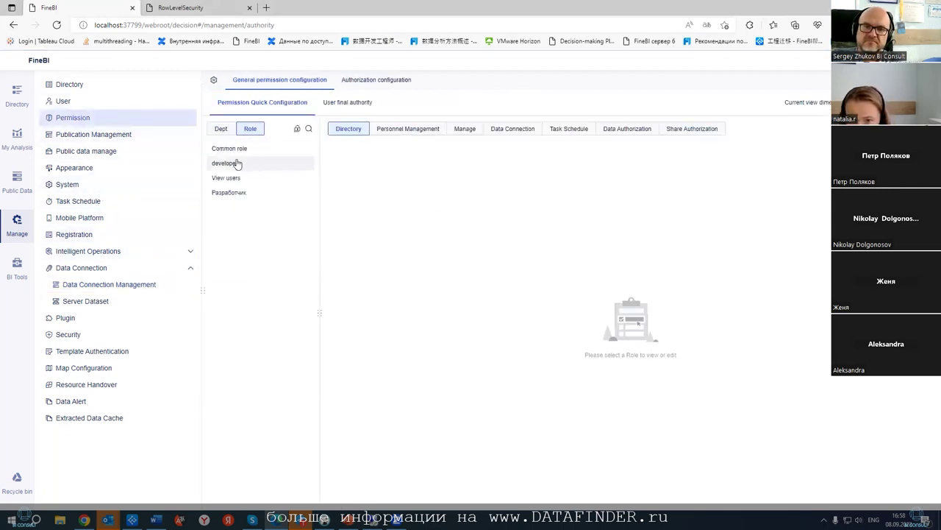
- Show the Разработчик role's Manage-module permissions, then go to BI Tools
click(235, 163)
click(223, 192)
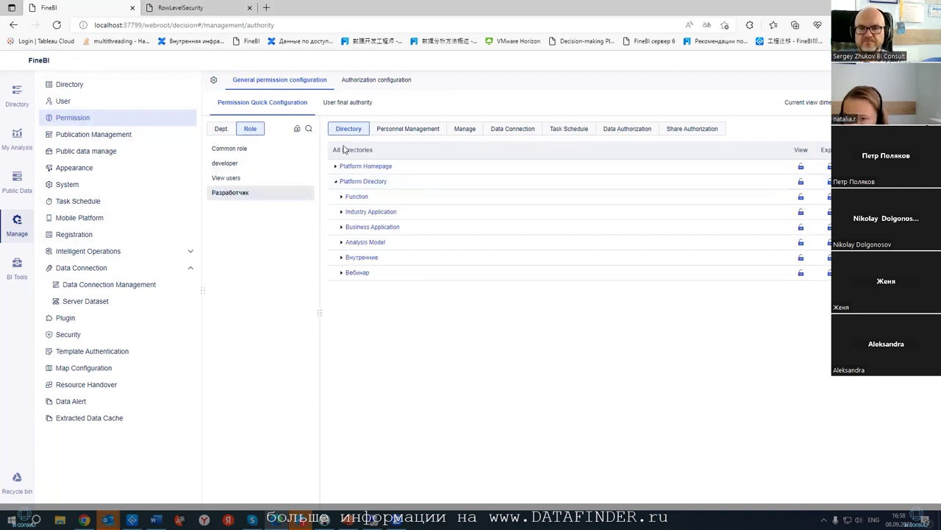
click(465, 130)
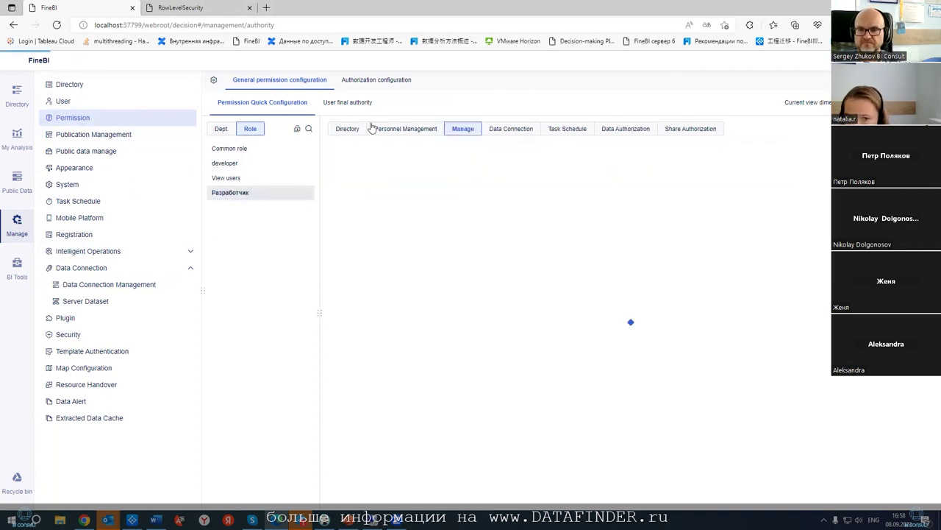
click(16, 275)
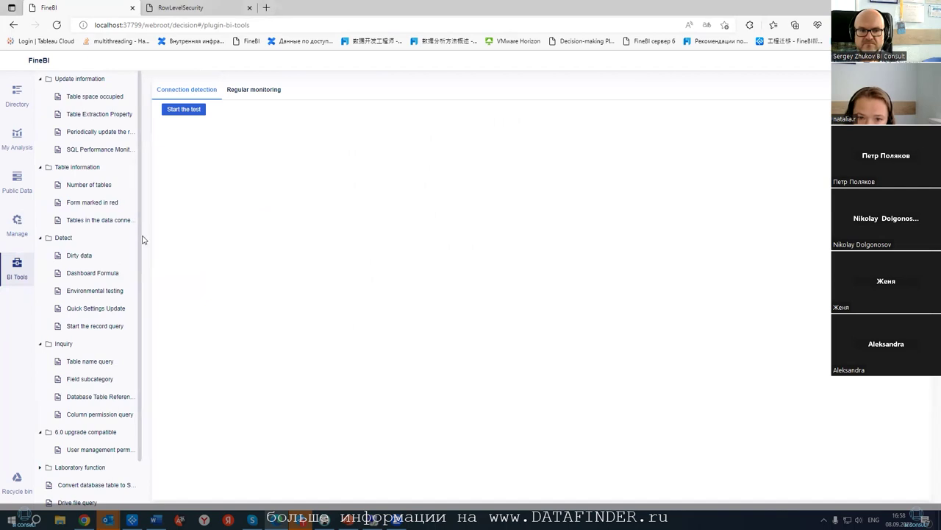
- Run the 6.0 upgrade compatible User management permissions fix
scroll(115, 309, down, 1)
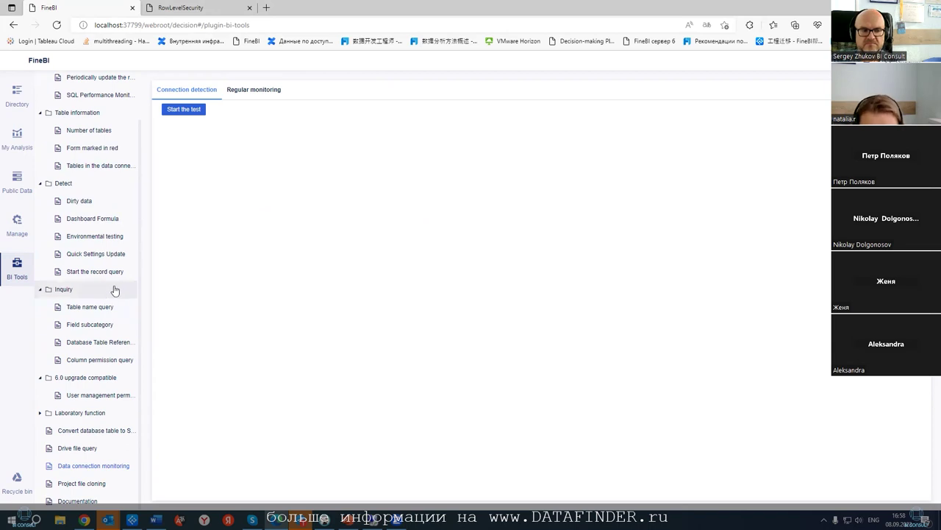
click(106, 395)
click(176, 119)
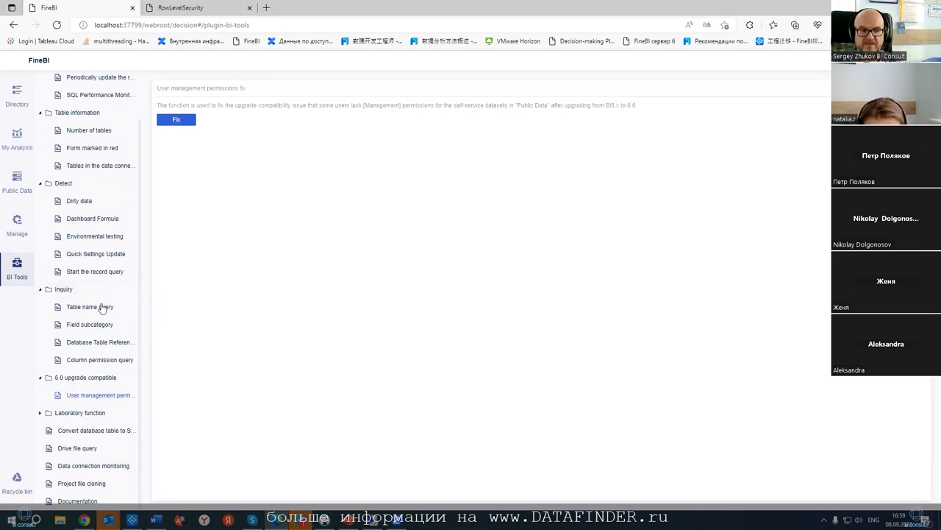
- Check the environmental testing tool, return to the permissions fix, then switch to the PowerPoint slides
click(79, 237)
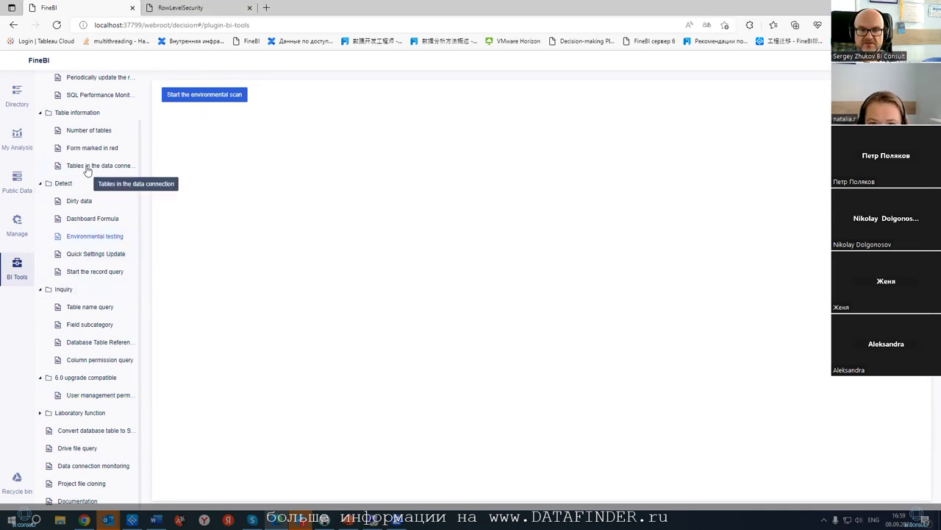
click(86, 396)
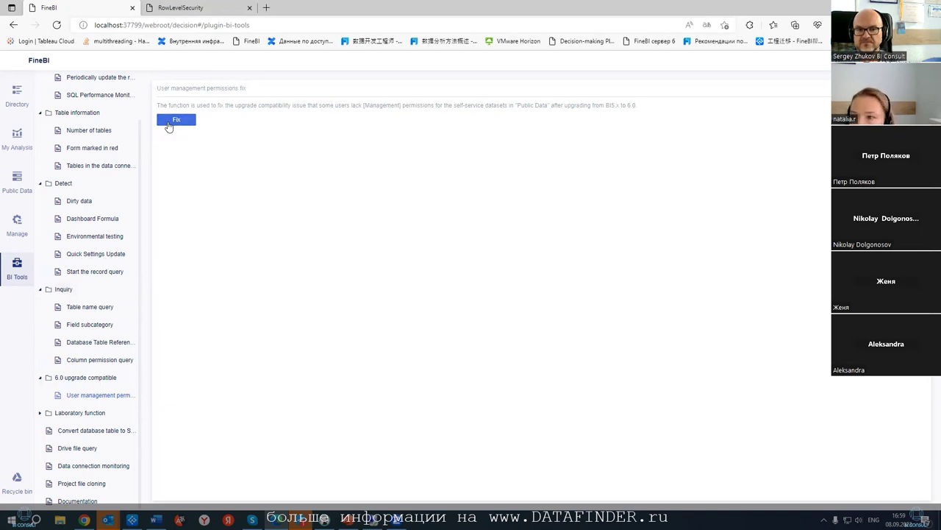
scroll(109, 130, up, 3)
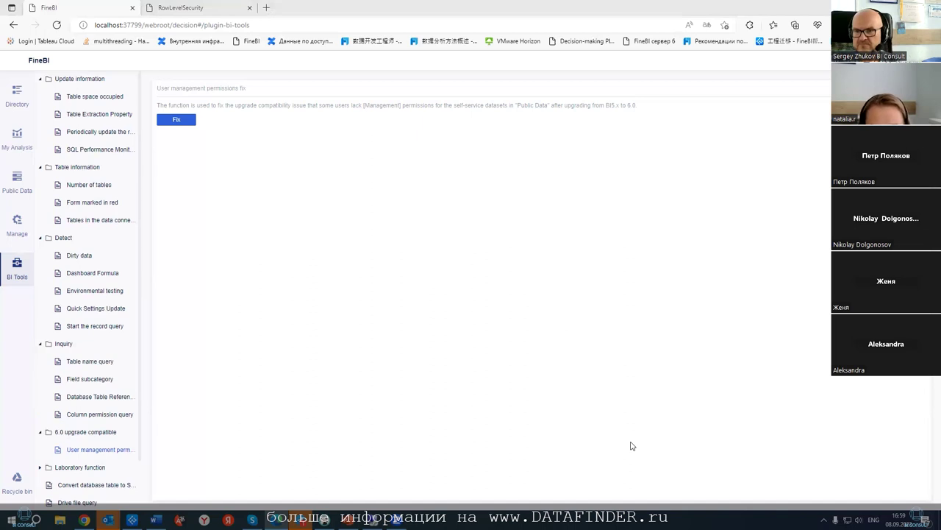
key(alt+Tab)
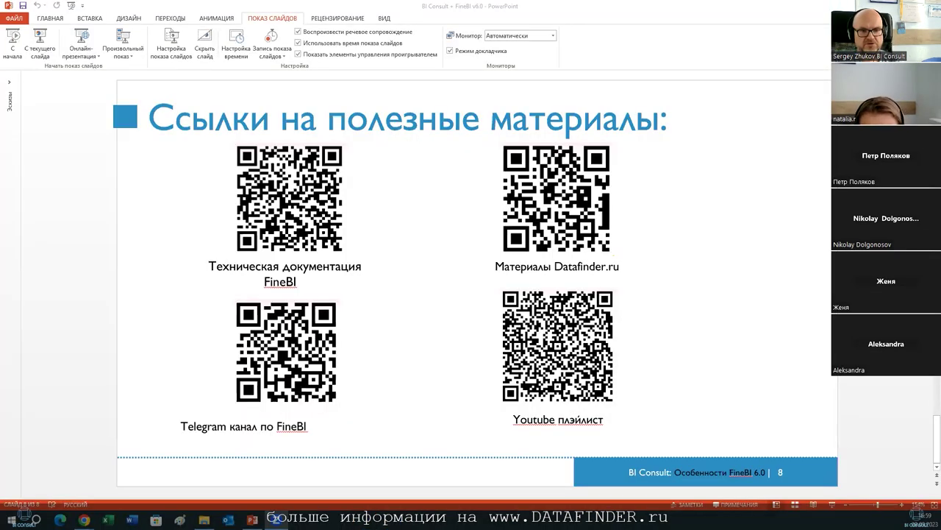